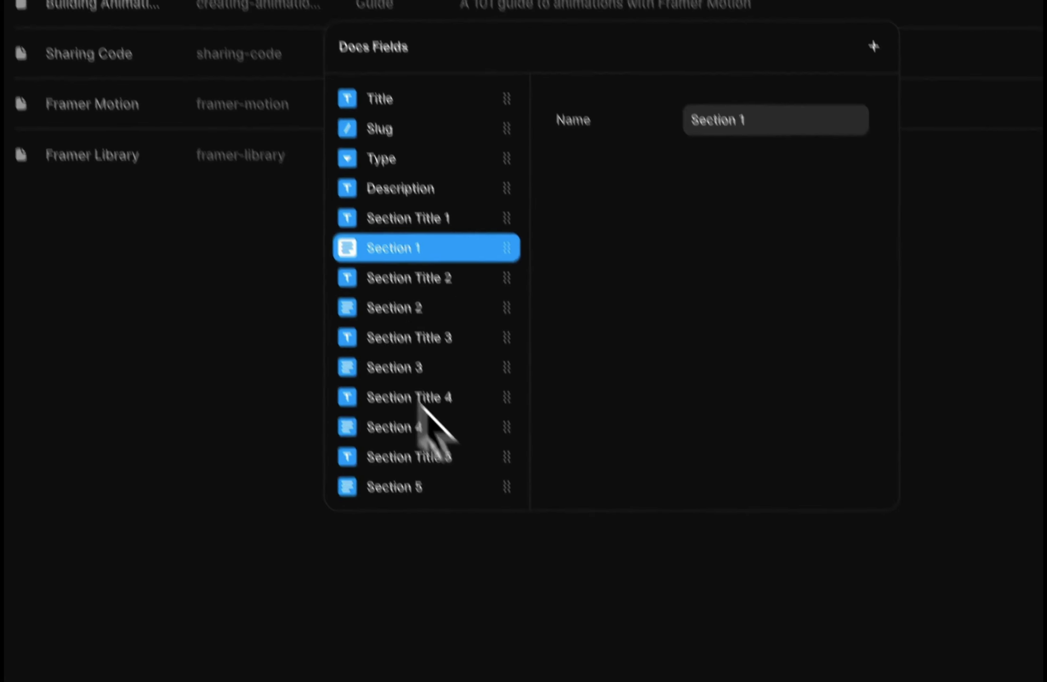
# Open the Getting Started docs item and examine its Section 1 text and the empty section title and section fields.
pyautogui.click(53, 33)
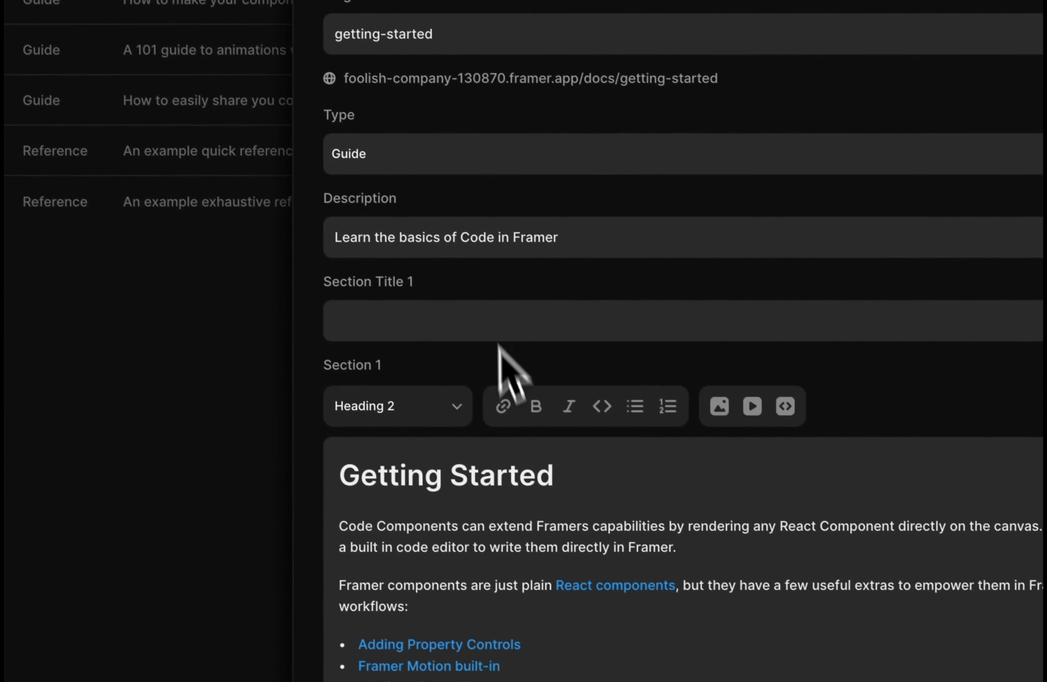
pyautogui.scroll(-5, 499, 350)
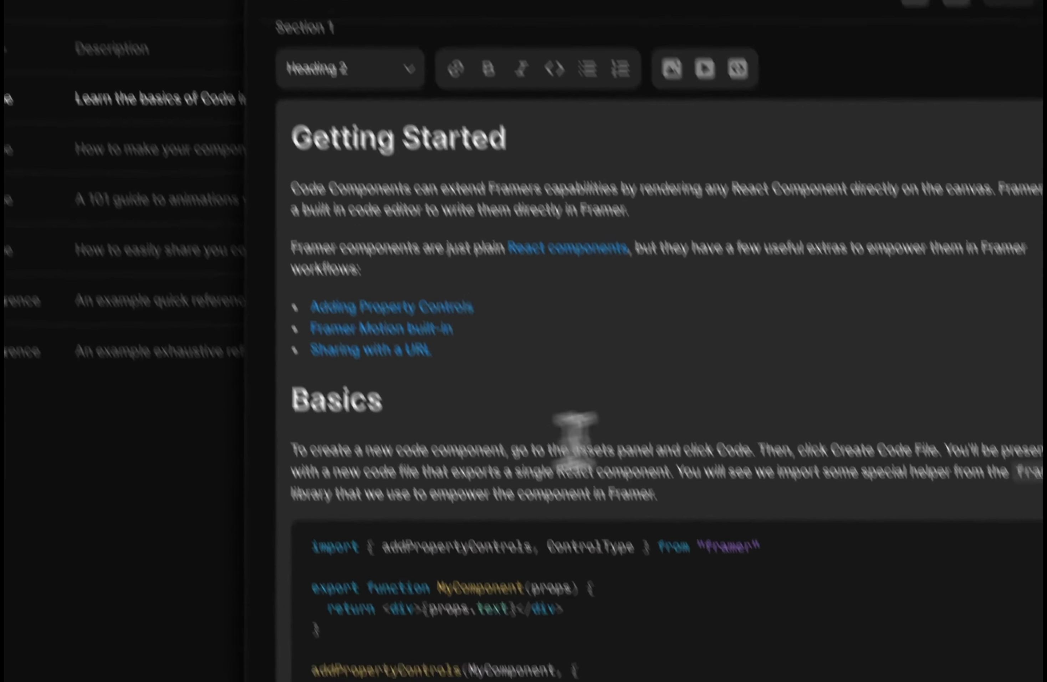
pyautogui.click(675, 65)
pyautogui.moveTo(328, 170); pyautogui.dragTo(675, 681)
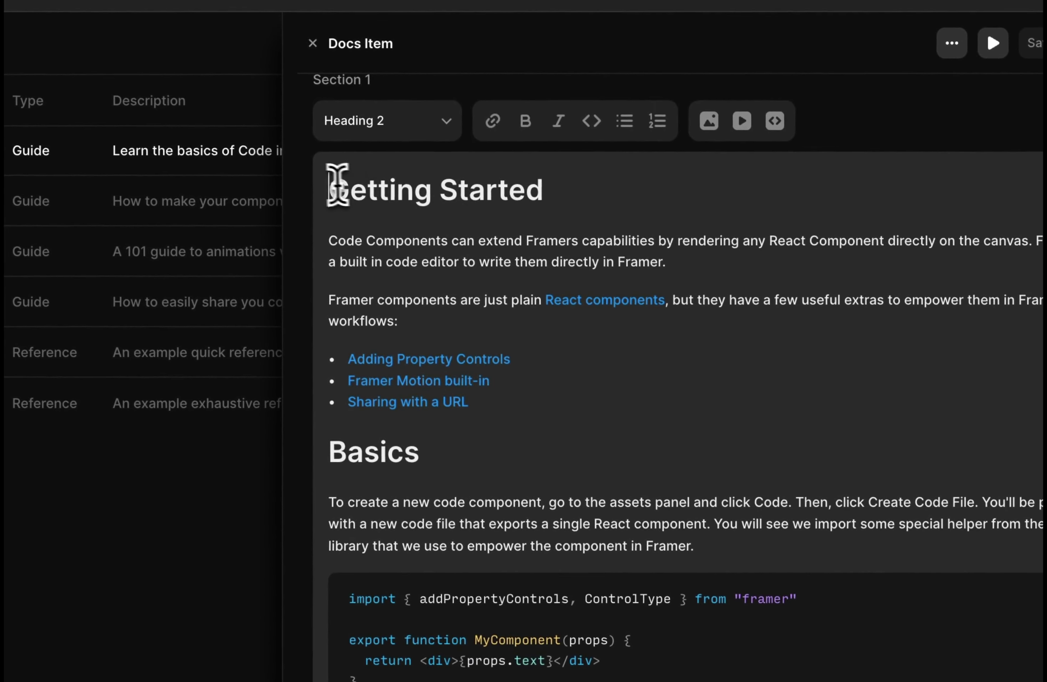
pyautogui.scroll(-20, 498, 482)
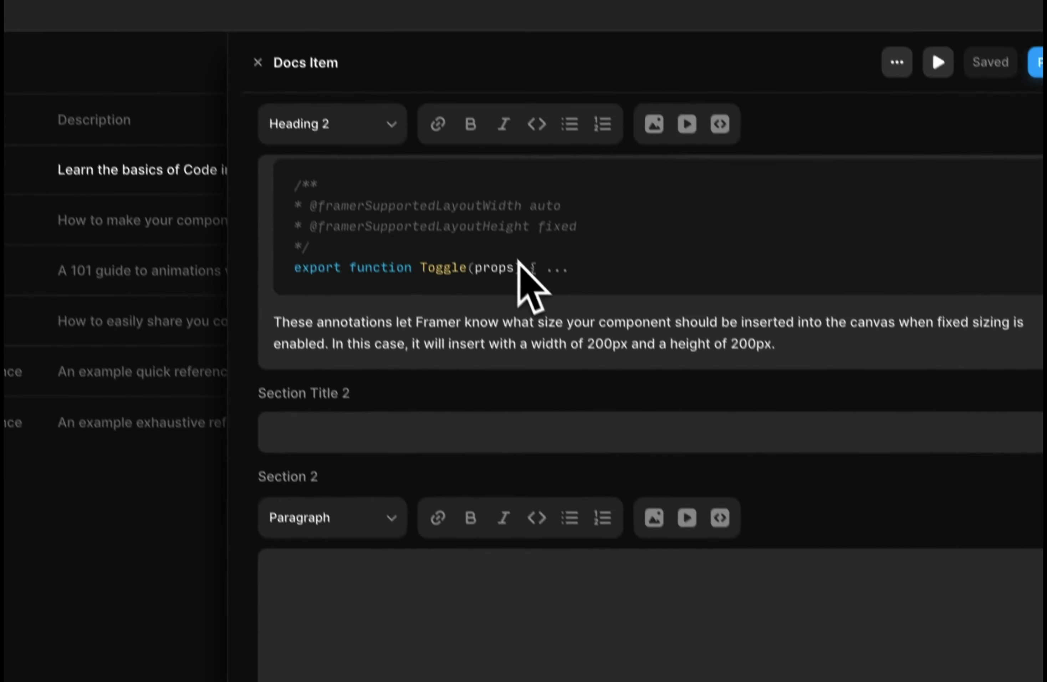
pyautogui.scroll(-4, 509, 381)
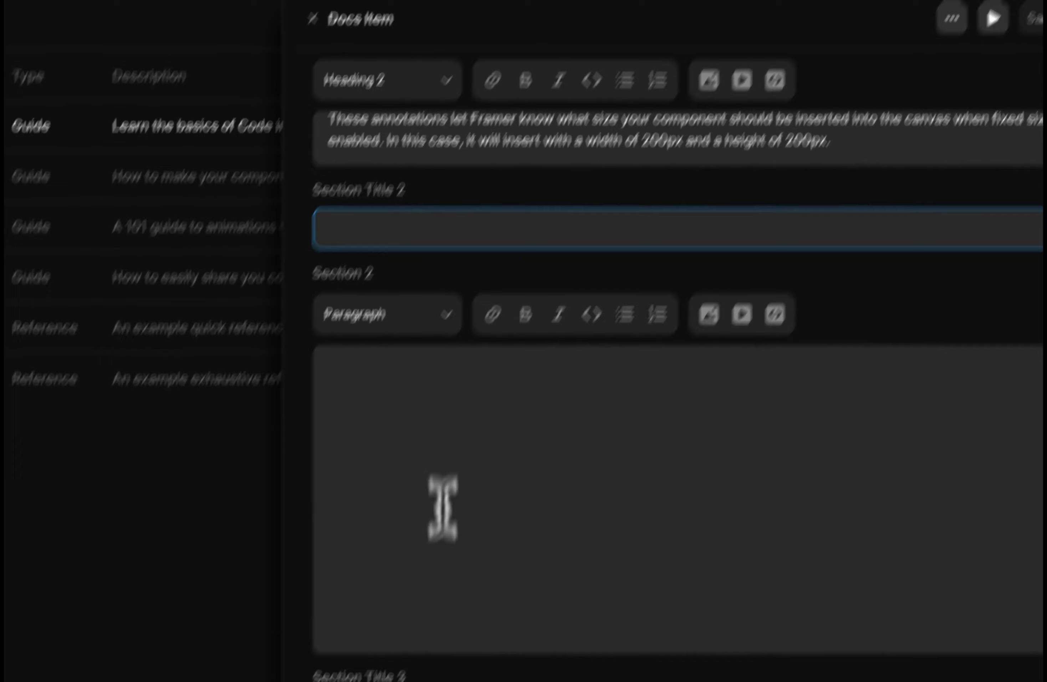
pyautogui.click(408, 641)
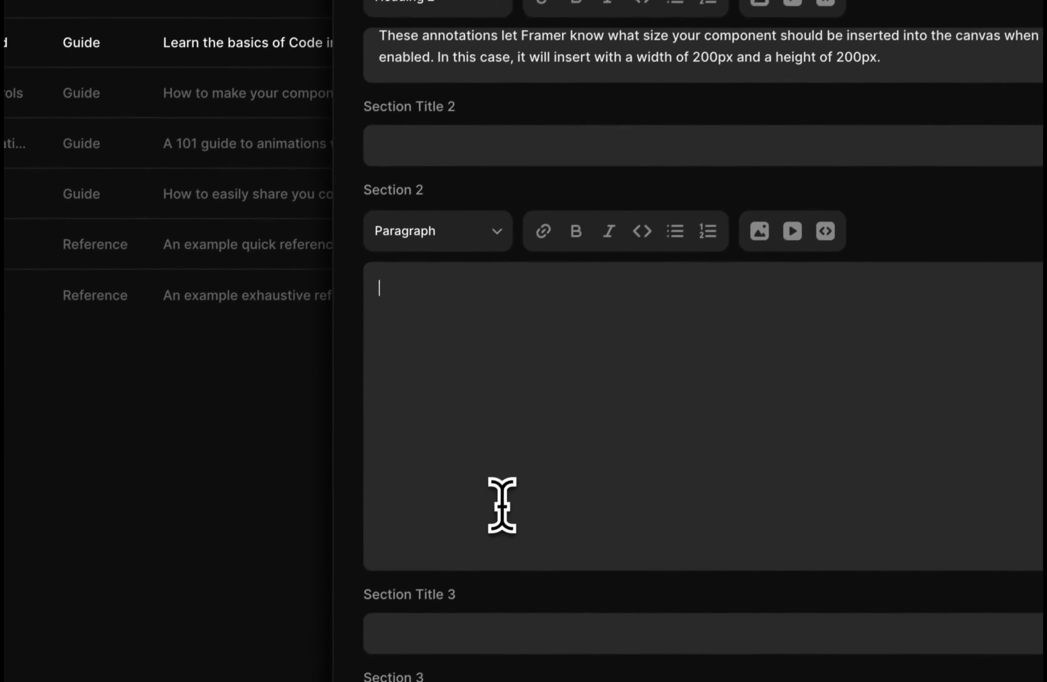
pyautogui.scroll(-10, 531, 416)
pyautogui.scroll(-5, 619, 248)
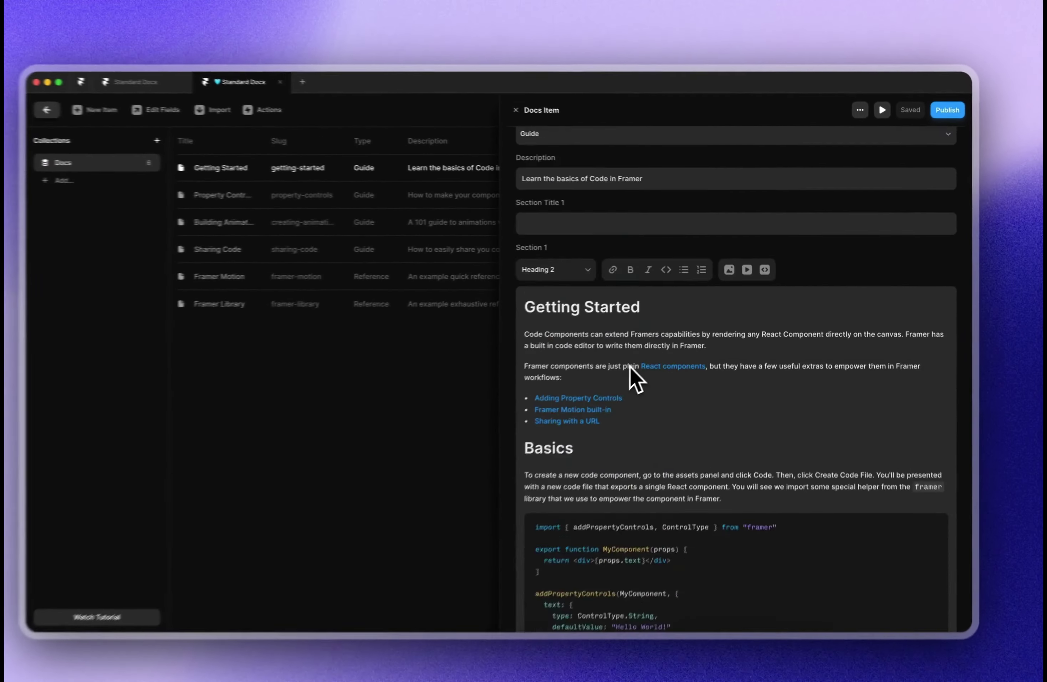
pyautogui.scroll(3, 630, 368)
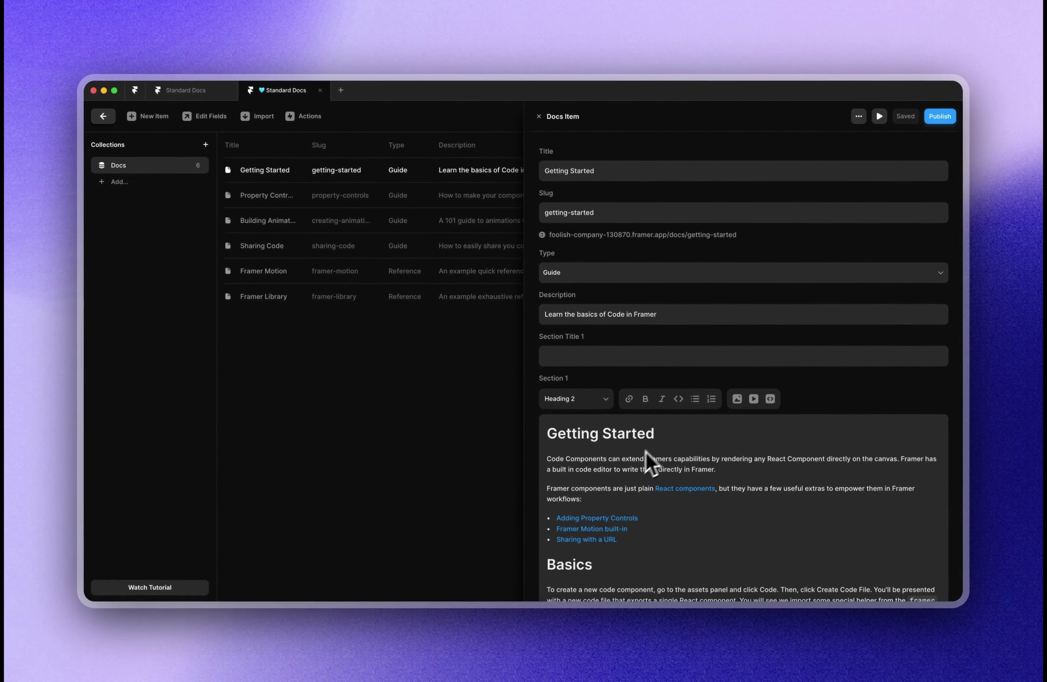
pyautogui.scroll(-4, 720, 292)
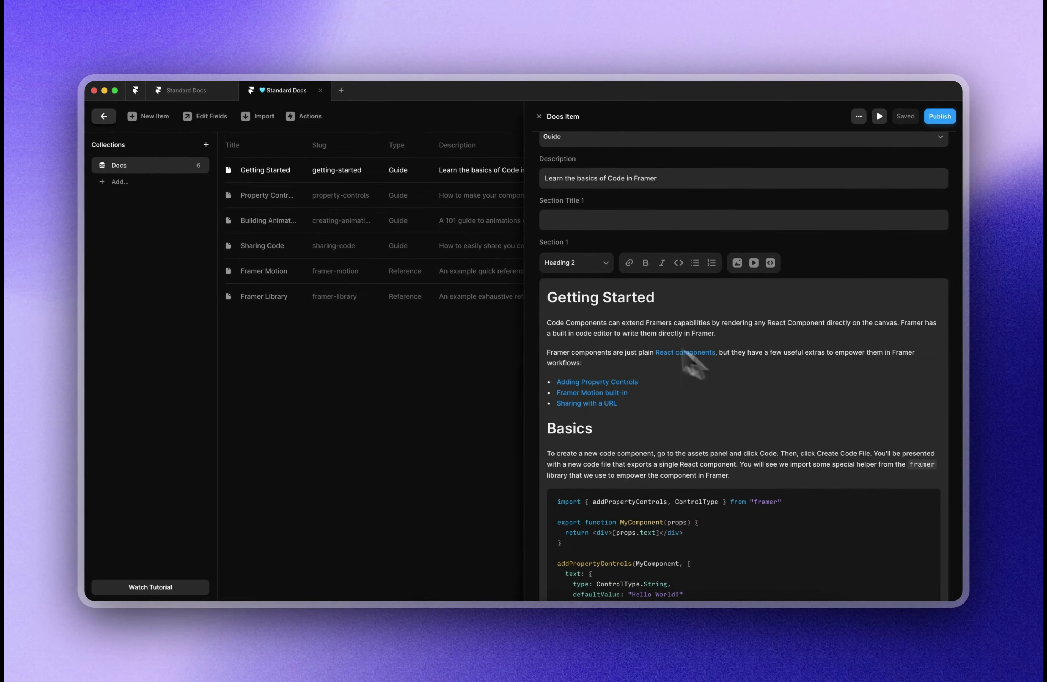
pyautogui.scroll(3, 642, 303)
pyautogui.scroll(-3, 636, 368)
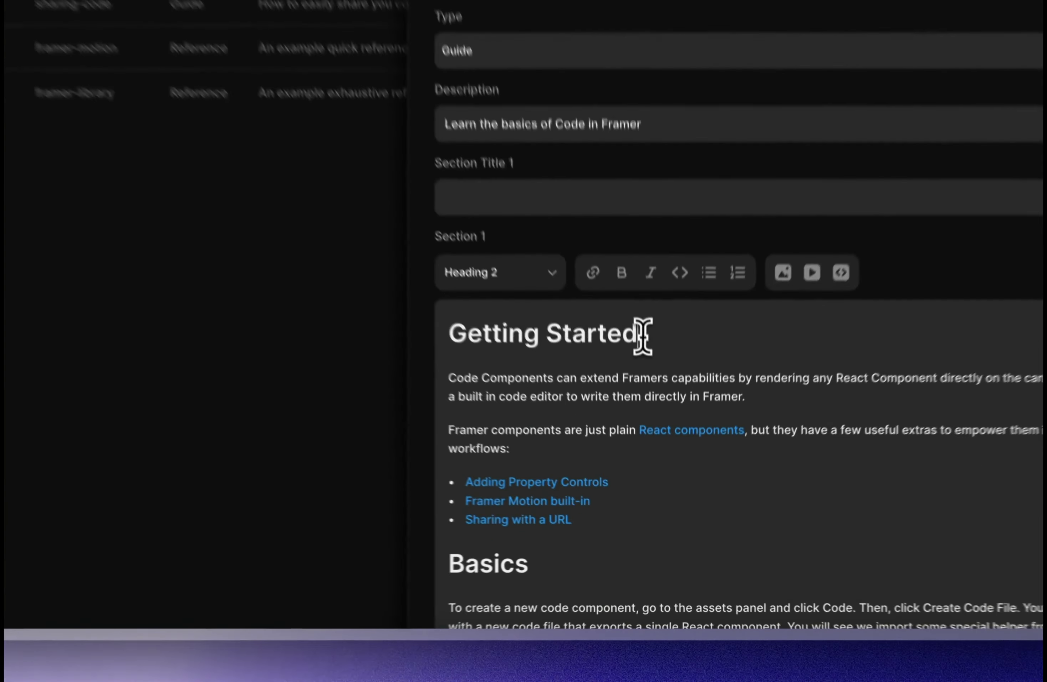
# Move the "Getting Started" heading out of Section 1 into Section Title 1 and delete the leftover empty line.
pyautogui.moveTo(655, 297); pyautogui.dragTo(498, 303)
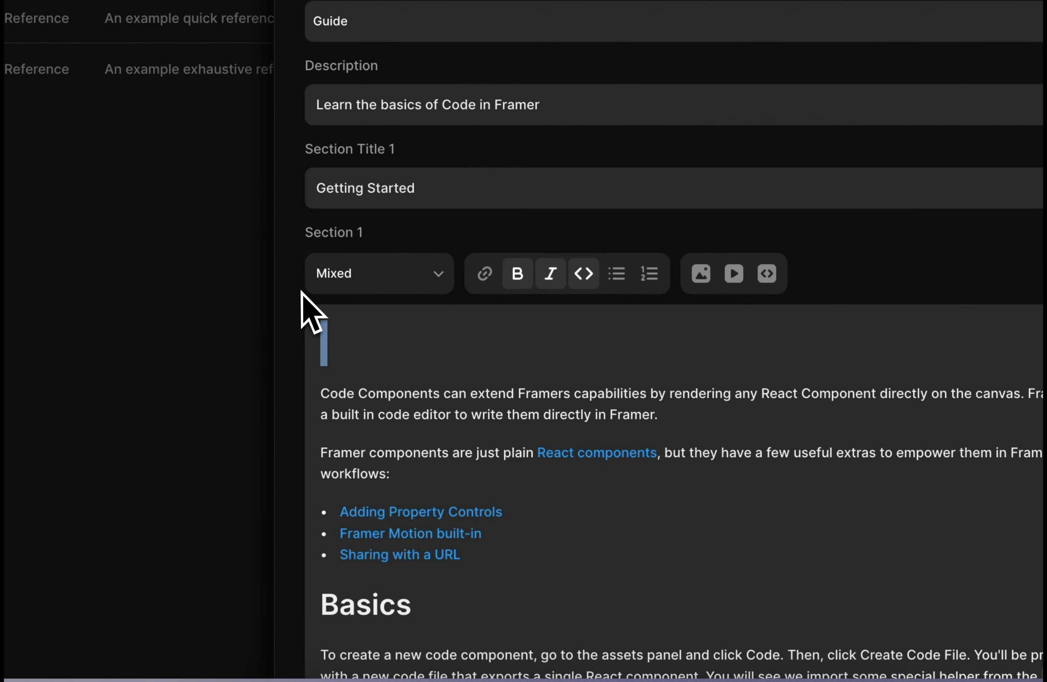
pyautogui.press('BackSpace')
# Cut everything from the "Basics" heading to the end of Section 1 and paste it into Section 2.
pyautogui.scroll(-5, 733, 498)
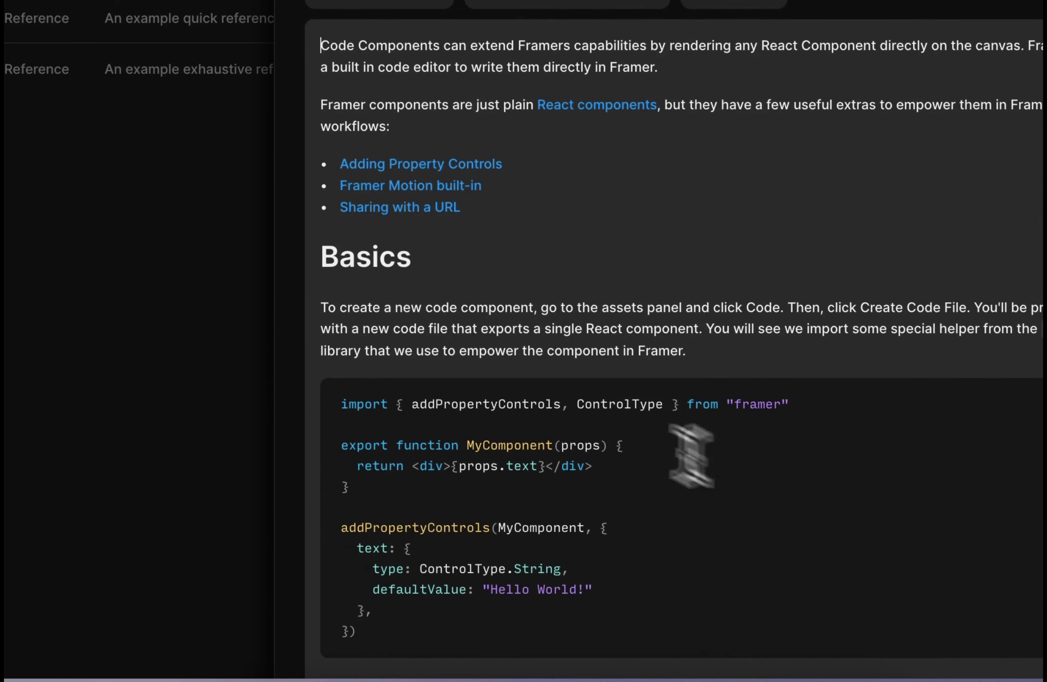
pyautogui.moveTo(322, 248); pyautogui.dragTo(725, 258)
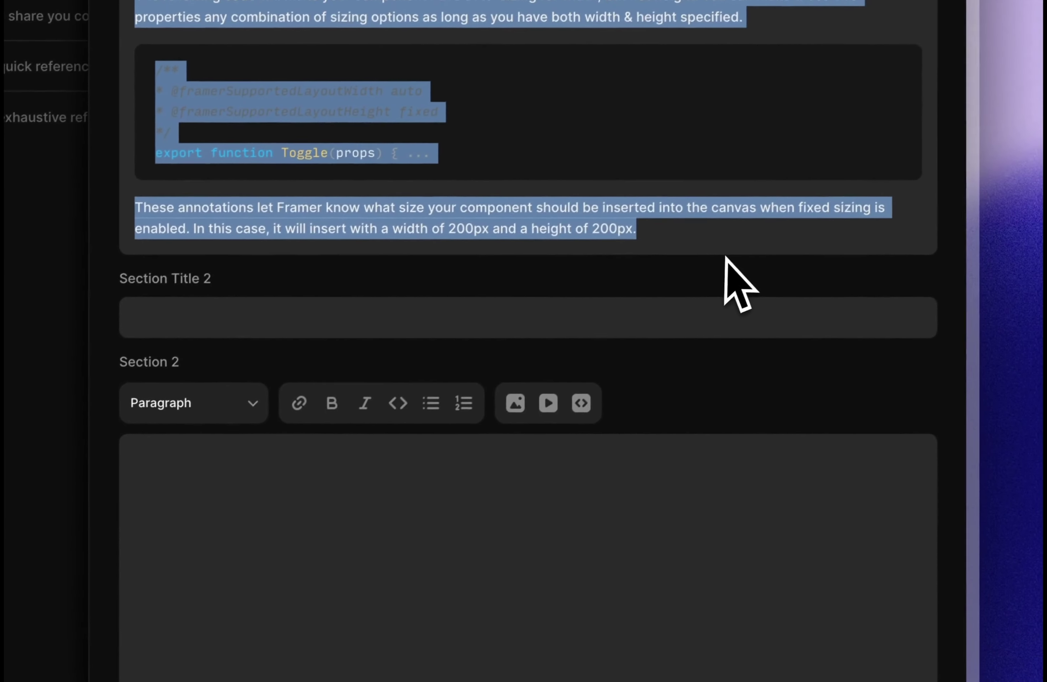
pyautogui.press('super+x')
pyautogui.scroll(5, 726, 266)
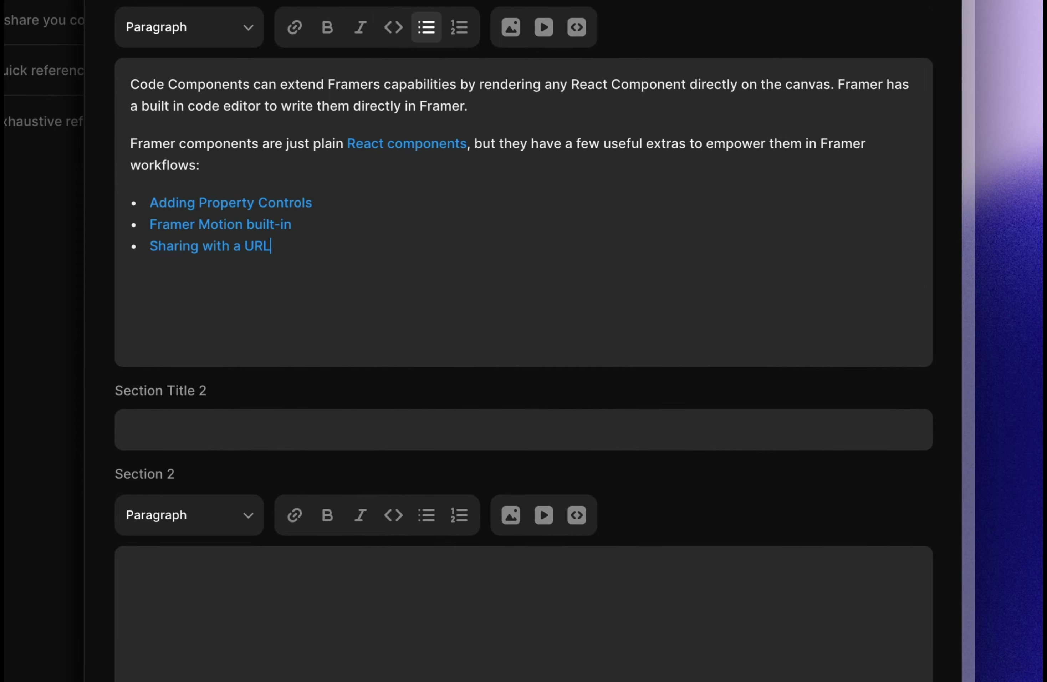
pyautogui.scroll(-8, 593, 414)
pyautogui.click(371, 351)
pyautogui.press('super+v')
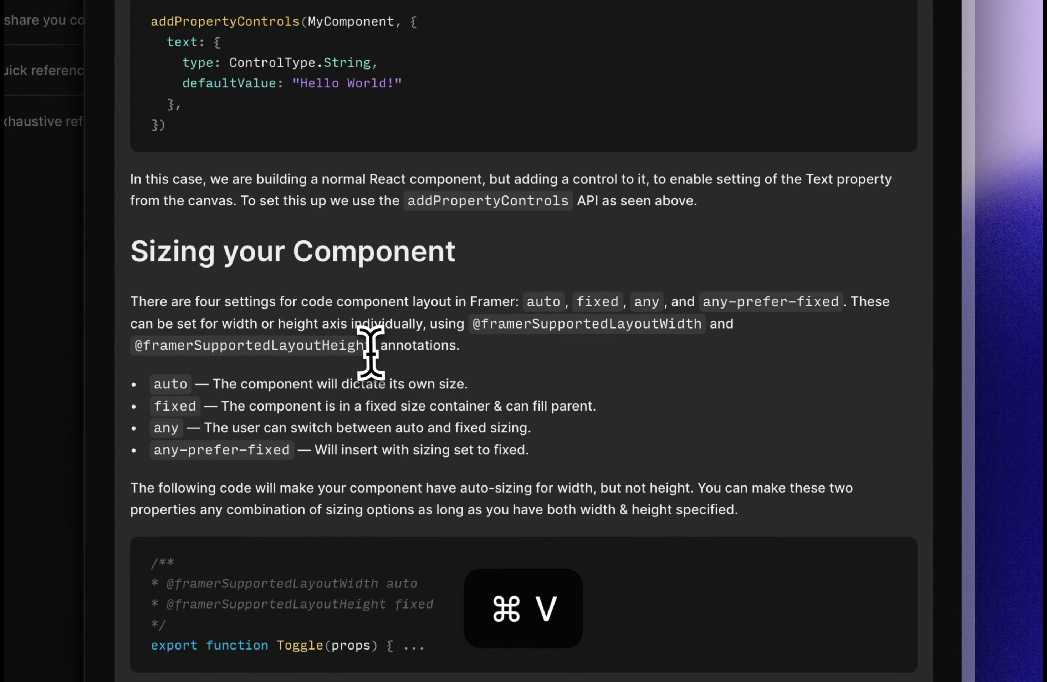
# Move the "Basics" heading from Section 2 into Section Title 2 and remove the empty line left behind.
pyautogui.scroll(10, 371, 351)
pyautogui.moveTo(271, 313); pyautogui.dragTo(0, 332)
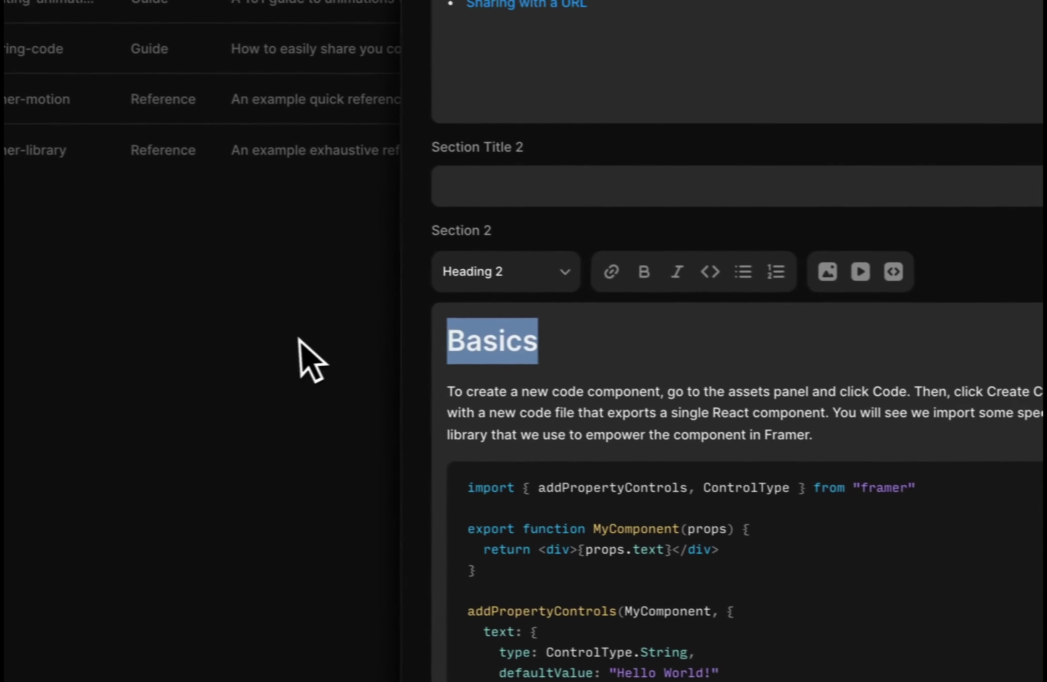
pyautogui.press('super+x')
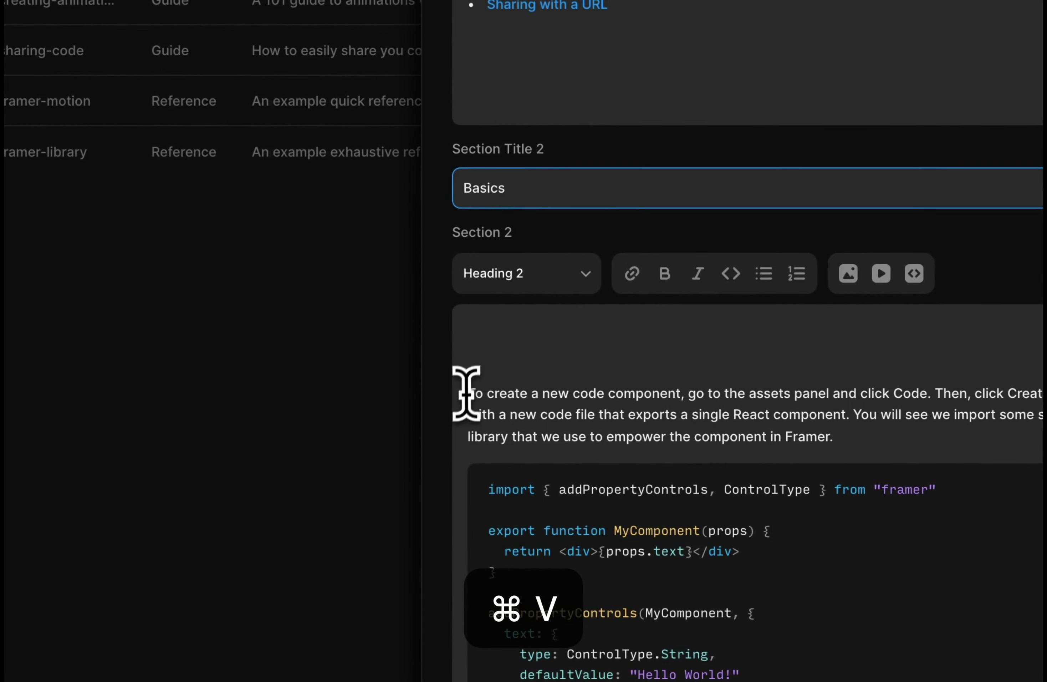
pyautogui.click(468, 401)
pyautogui.press('BackSpace')
# Cut the content from the "Sizing your Component" heading to the end of Section 2 and paste it into Section 3.
pyautogui.scroll(-10, 675, 486)
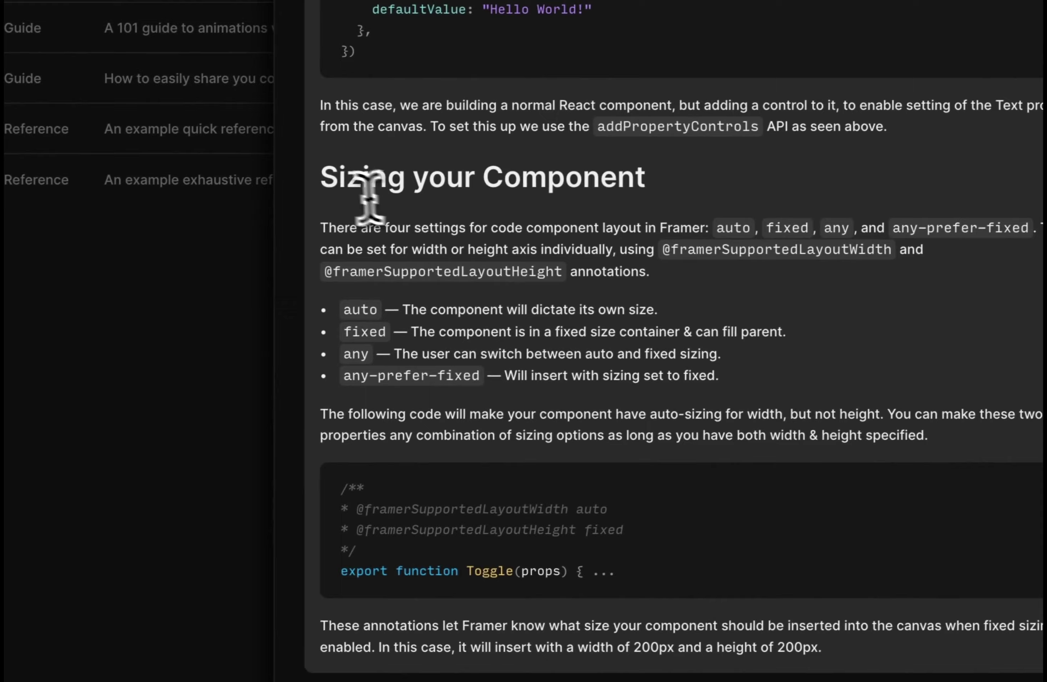
pyautogui.moveTo(370, 197); pyautogui.dragTo(752, 533)
pyautogui.press('super+x')
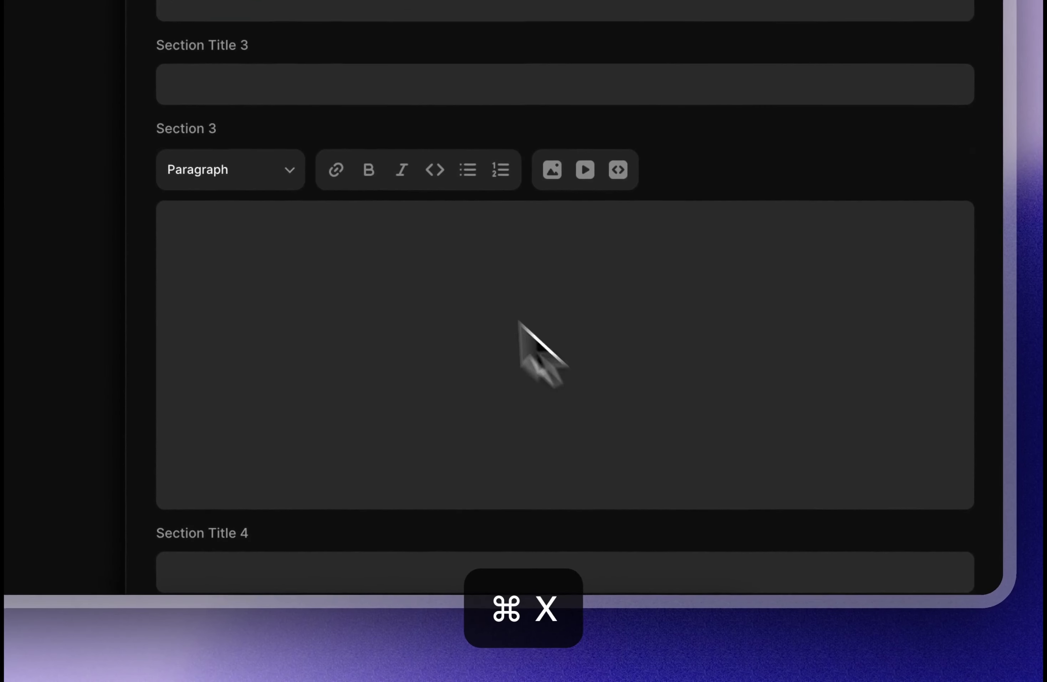
pyautogui.scroll(-2, 407, 216)
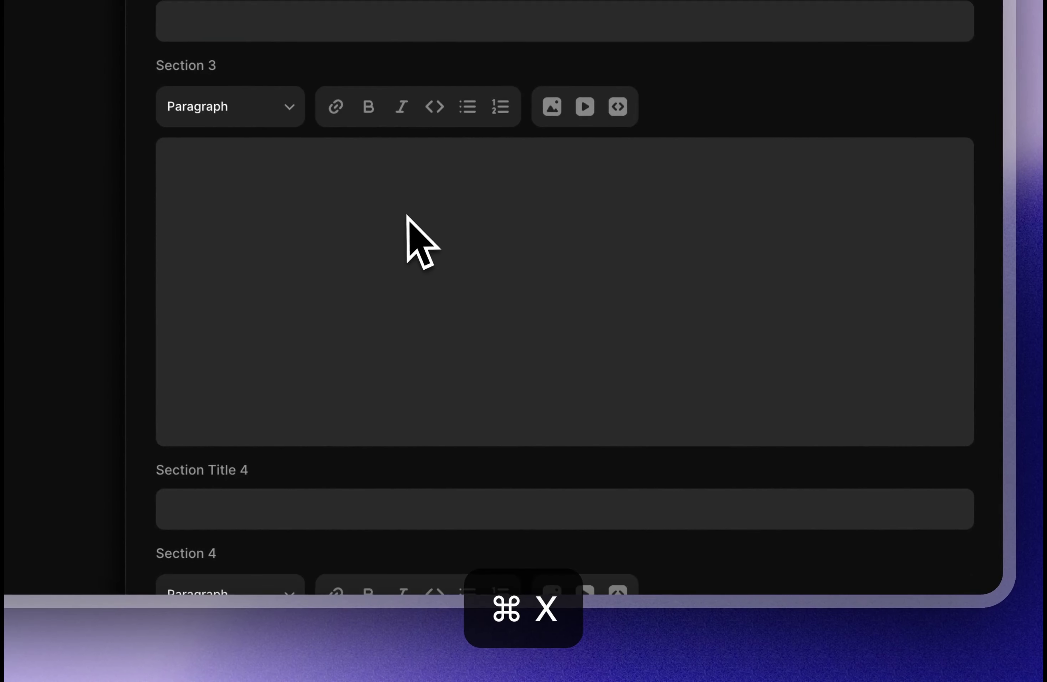
pyautogui.click(229, 333)
pyautogui.press('super+v')
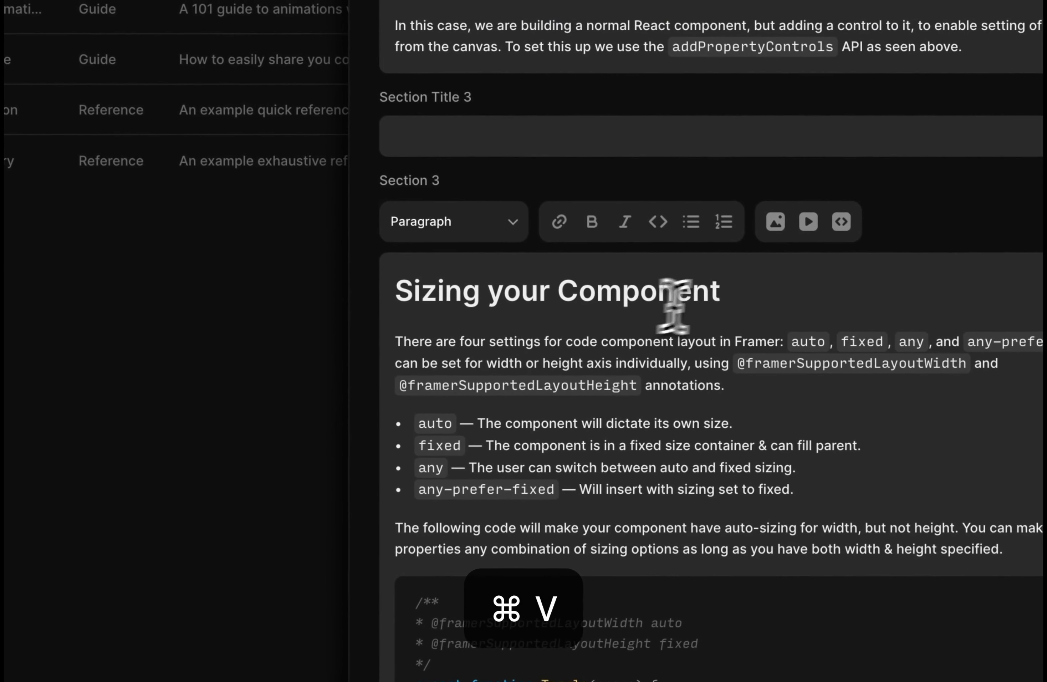
# Move the "Sizing your Component" heading from Section 3 into Section Title 3 and delete the leftover empty line.
pyautogui.moveTo(501, 177); pyautogui.dragTo(75, 165)
pyautogui.press('super+x')
pyautogui.click(426, 130)
pyautogui.press('super+v')
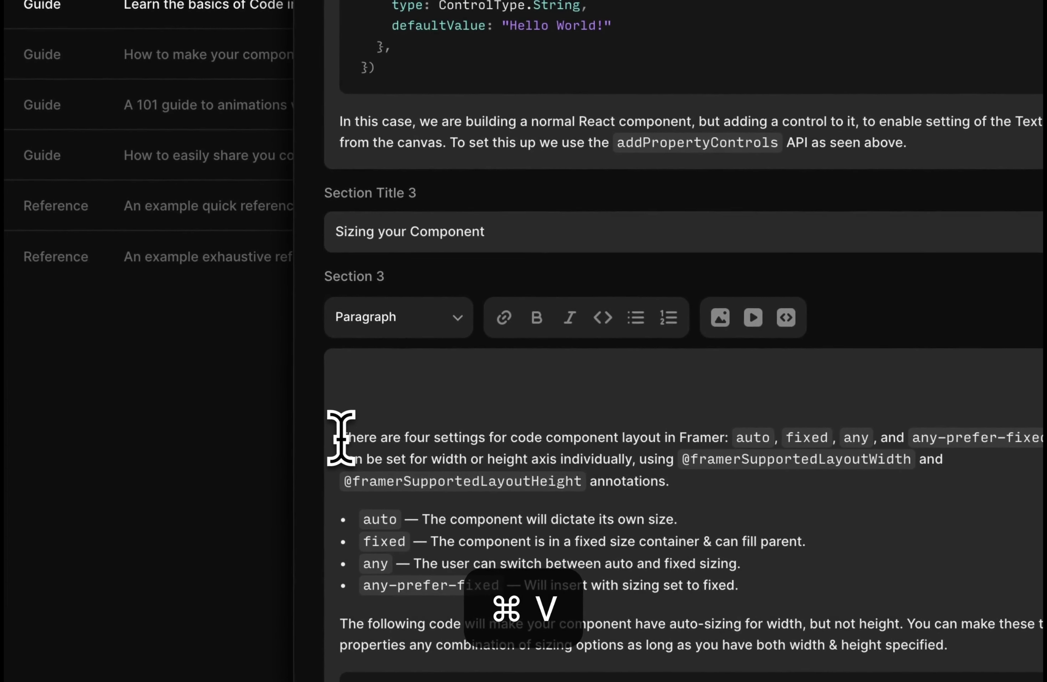
pyautogui.click(341, 437)
pyautogui.press('BackSpace')
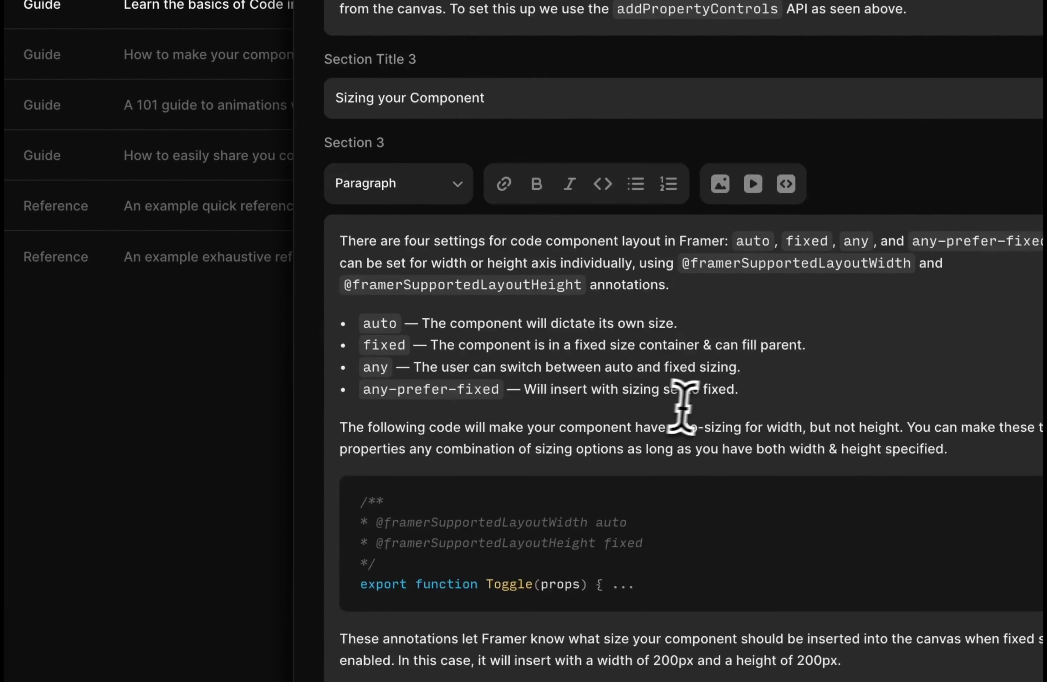
# Review the docs item's filled sections and the unused Section 4 and Section 5 fields.
pyautogui.scroll(-10, 619, 531)
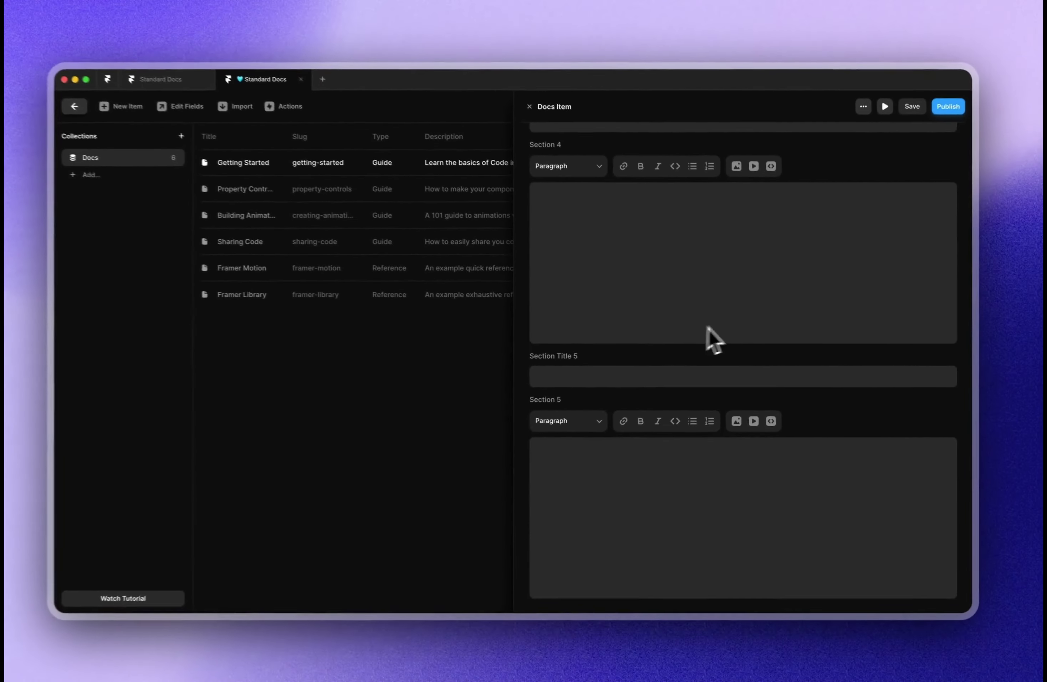
pyautogui.scroll(15, 734, 310)
pyautogui.scroll(-15, 735, 310)
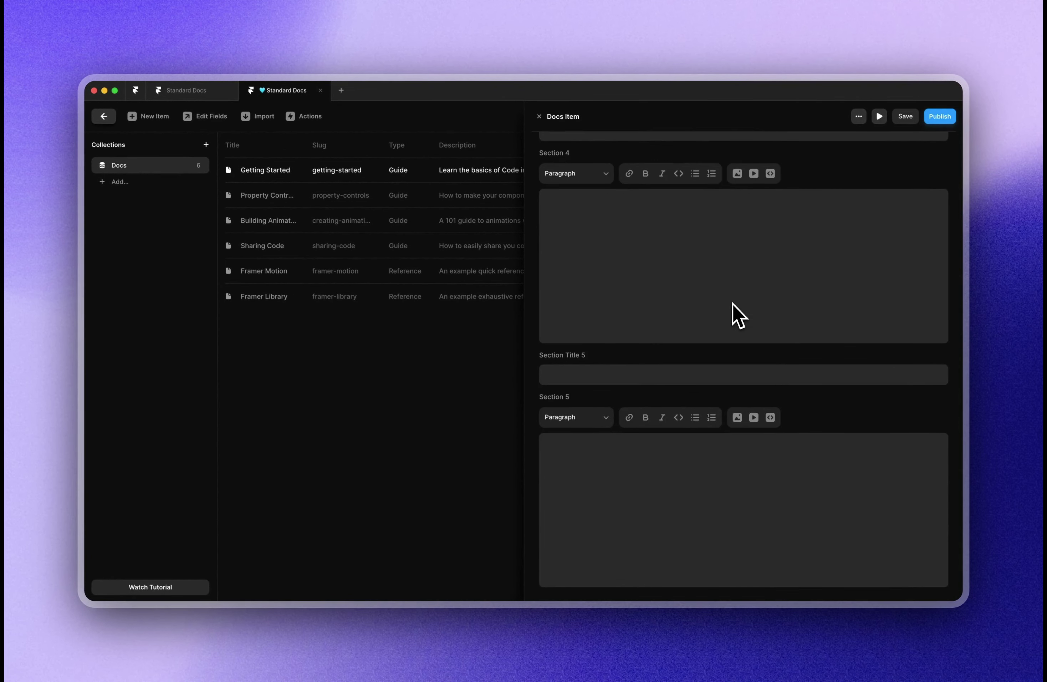
pyautogui.scroll(15, 734, 312)
pyautogui.scroll(-15, 734, 312)
pyautogui.scroll(3, 721, 255)
pyautogui.scroll(-3, 722, 254)
pyautogui.scroll(3, 769, 150)
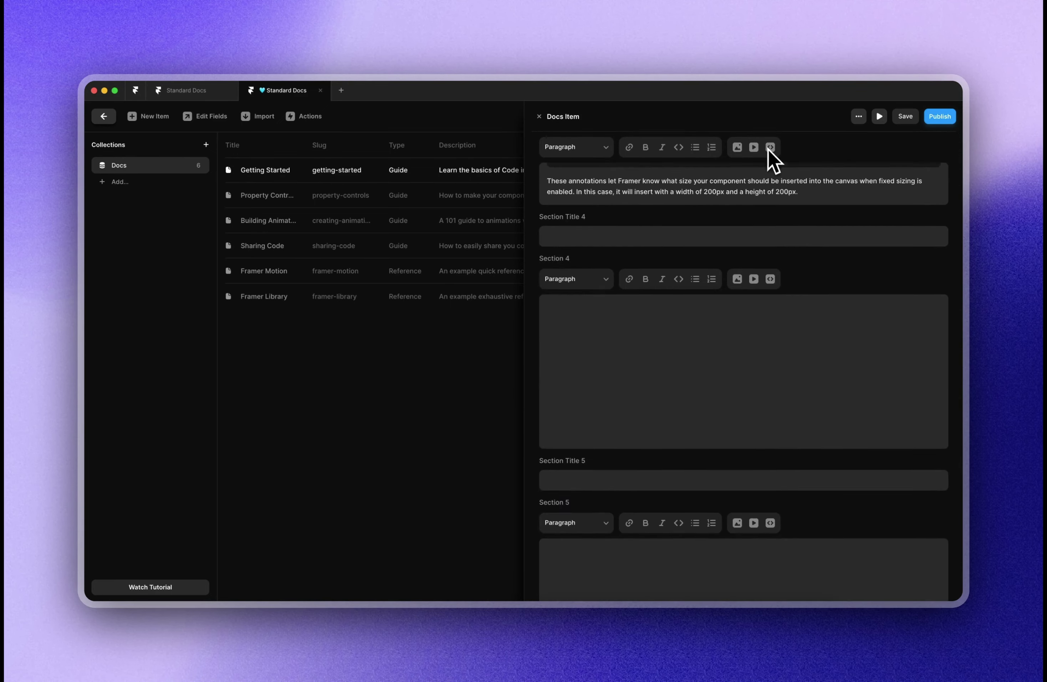
# Save and close the Getting Started docs item, and return from the CMS to the page canvas.
pyautogui.click(905, 116)
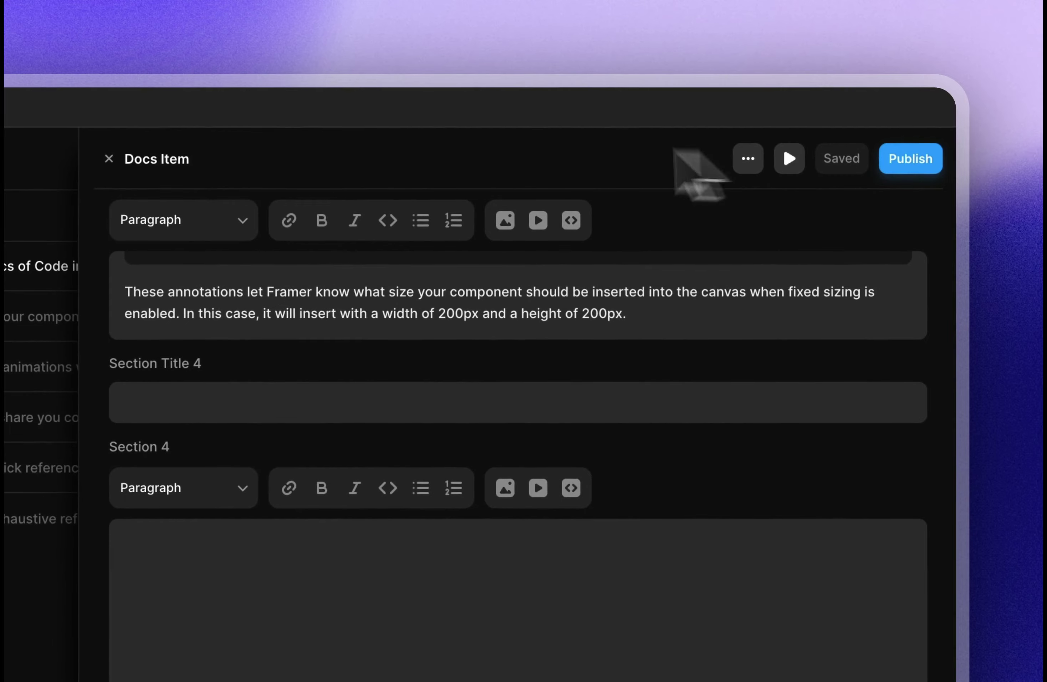
pyautogui.click(109, 159)
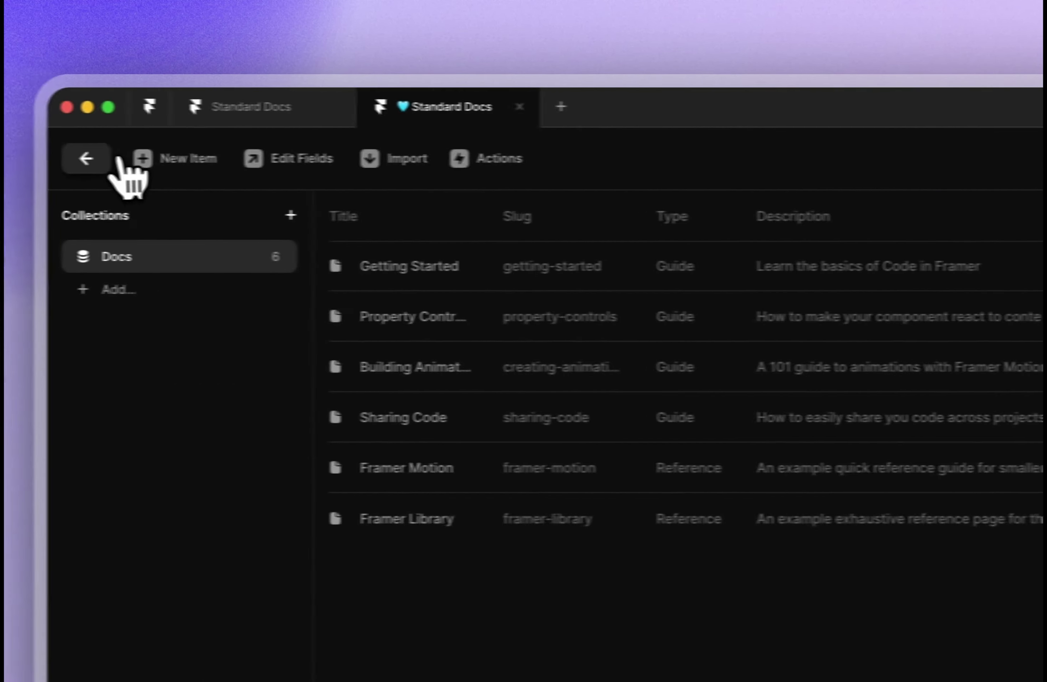
pyautogui.click(116, 159)
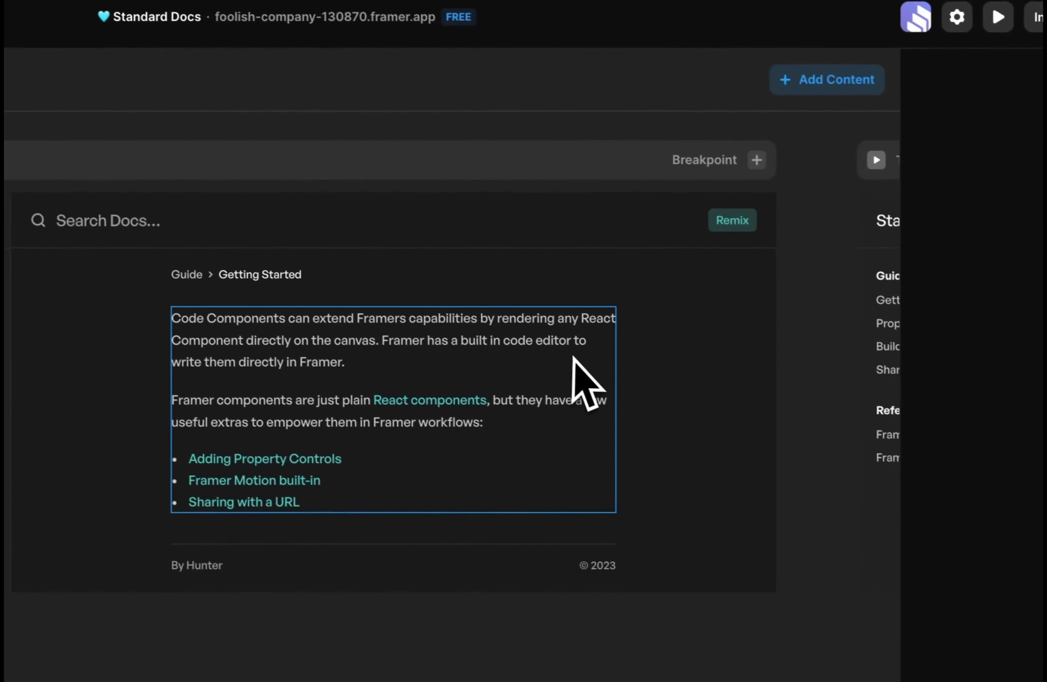
# Rename the Content text layer inside the desktop Post stack to "Section 1".
pyautogui.click(567, 368)
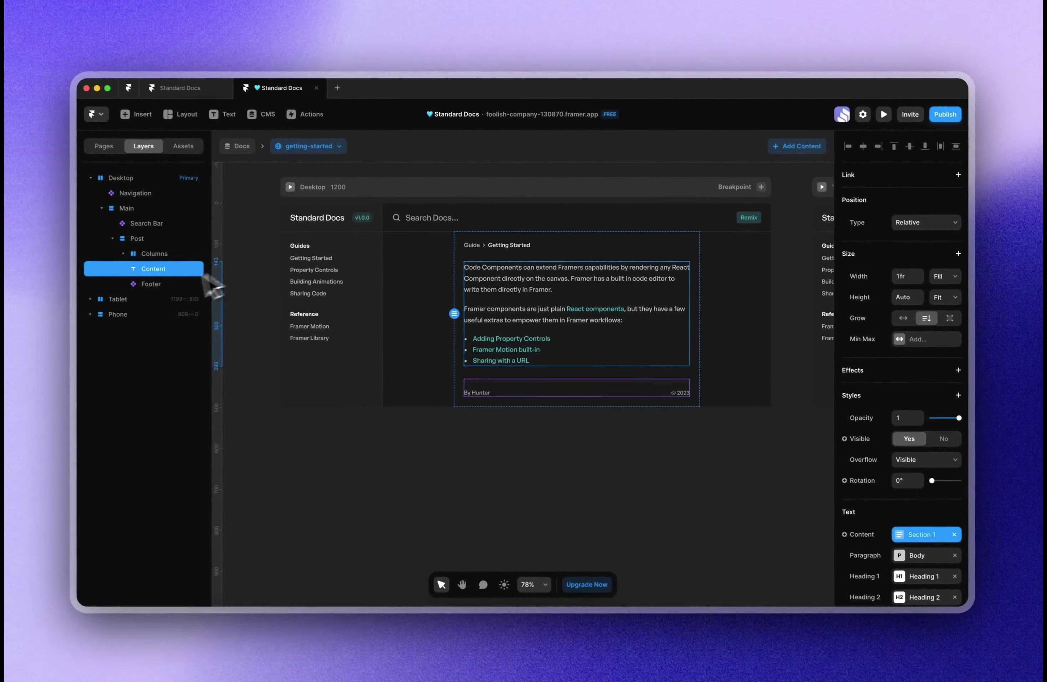
pyautogui.scroll(-5, 927, 535)
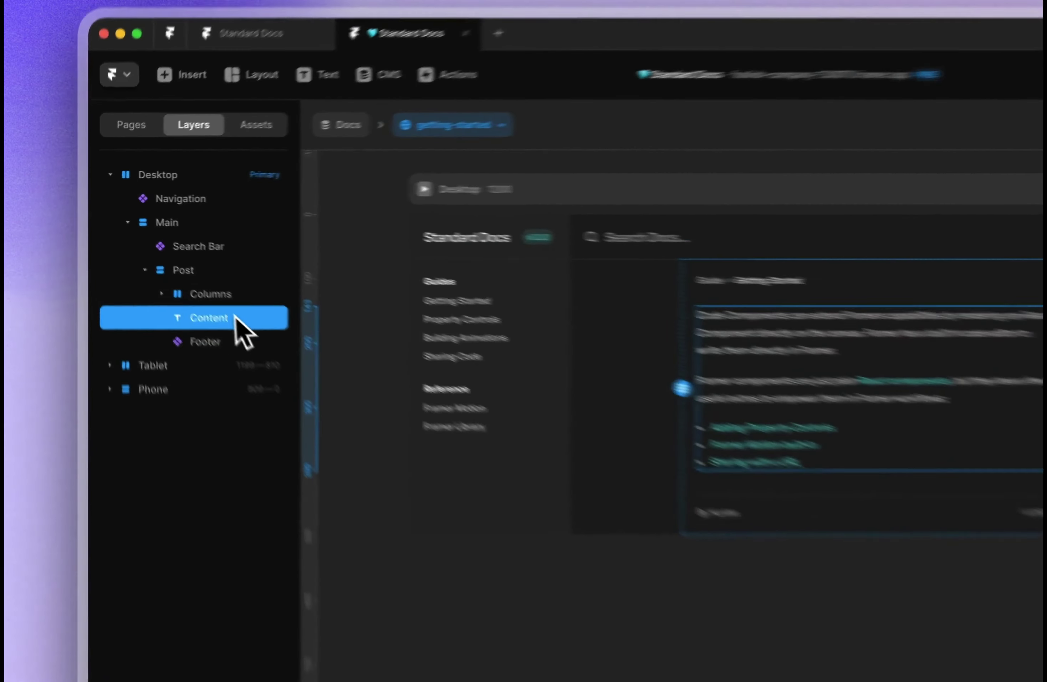
pyautogui.doubleClick(171, 269)
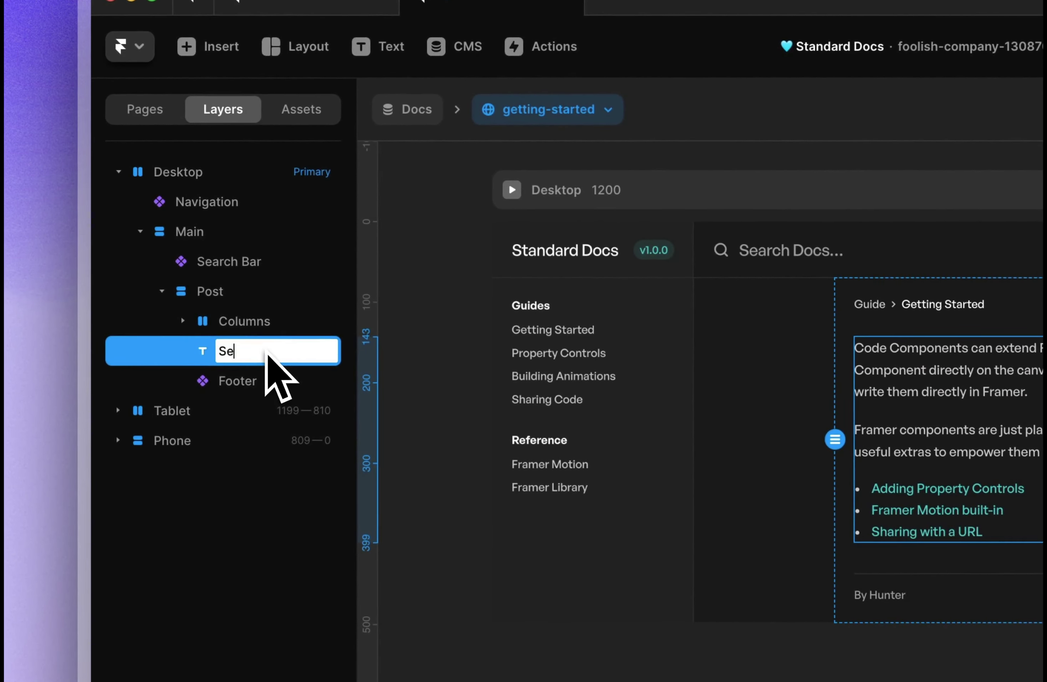
pyautogui.write('Section 1')
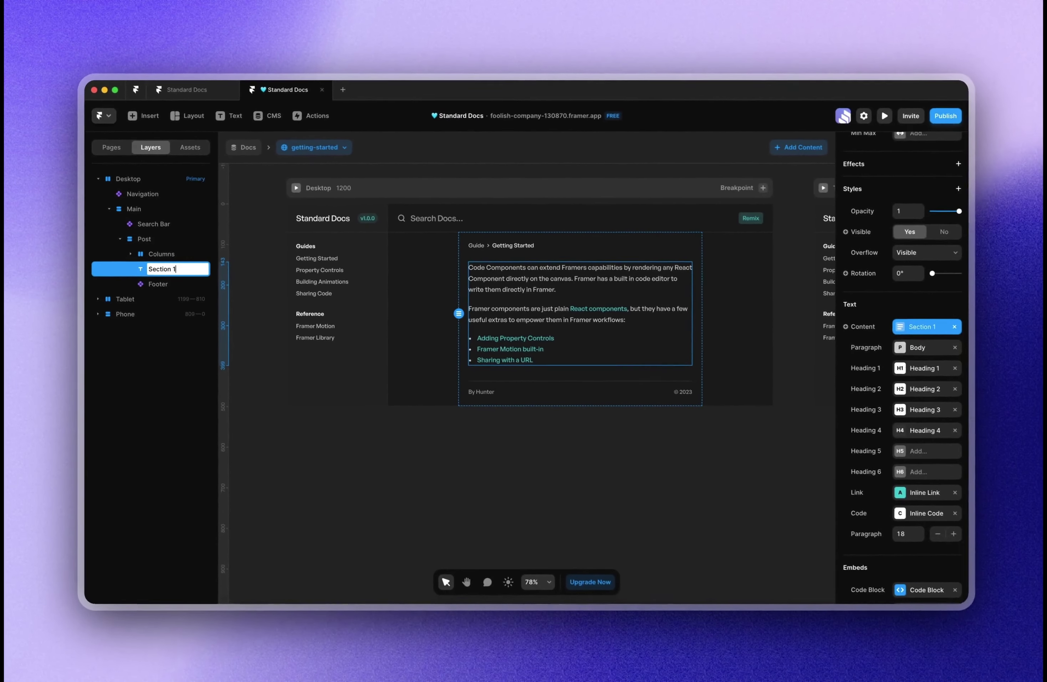
pyautogui.press('Return')
# Duplicate the Section 1 text layer four times within the Post stack.
pyautogui.press('super+d')
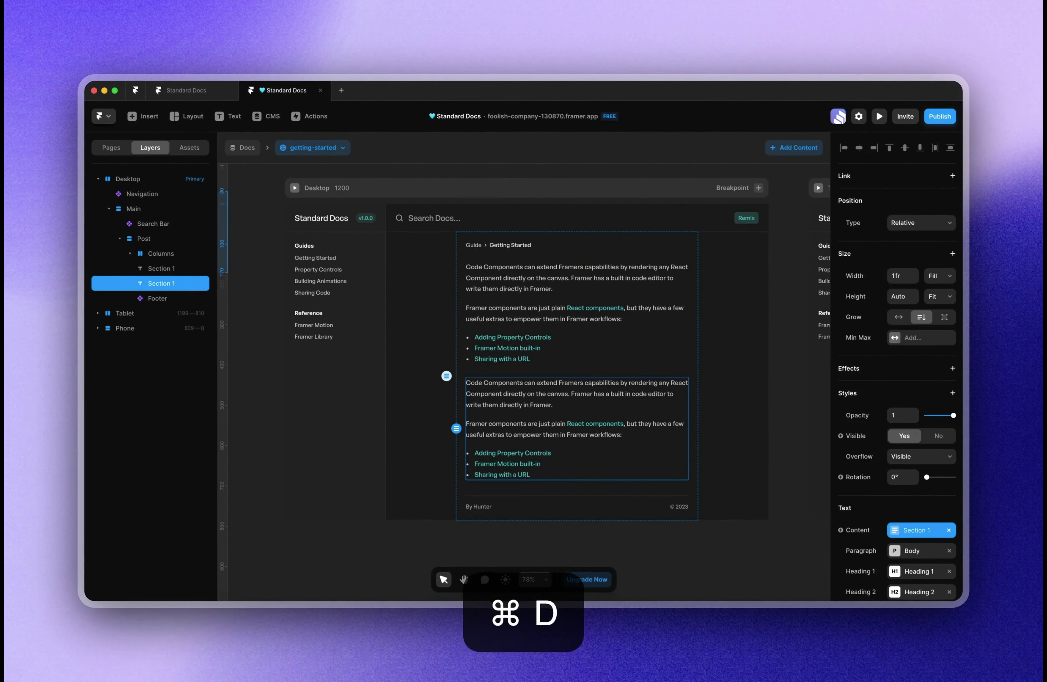
pyautogui.press('super+d')
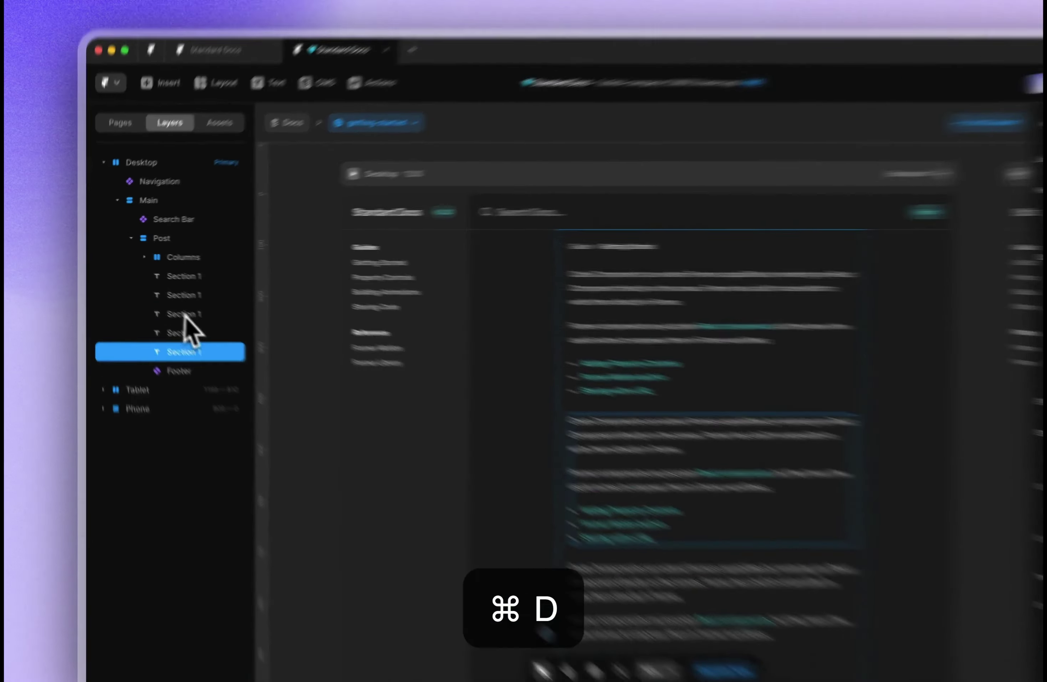
# Rename the four duplicated text layers "Section 2" to "Section 5", and bind the Section 2 layer's content to the Section 2 variable.
pyautogui.doubleClick(179, 283)
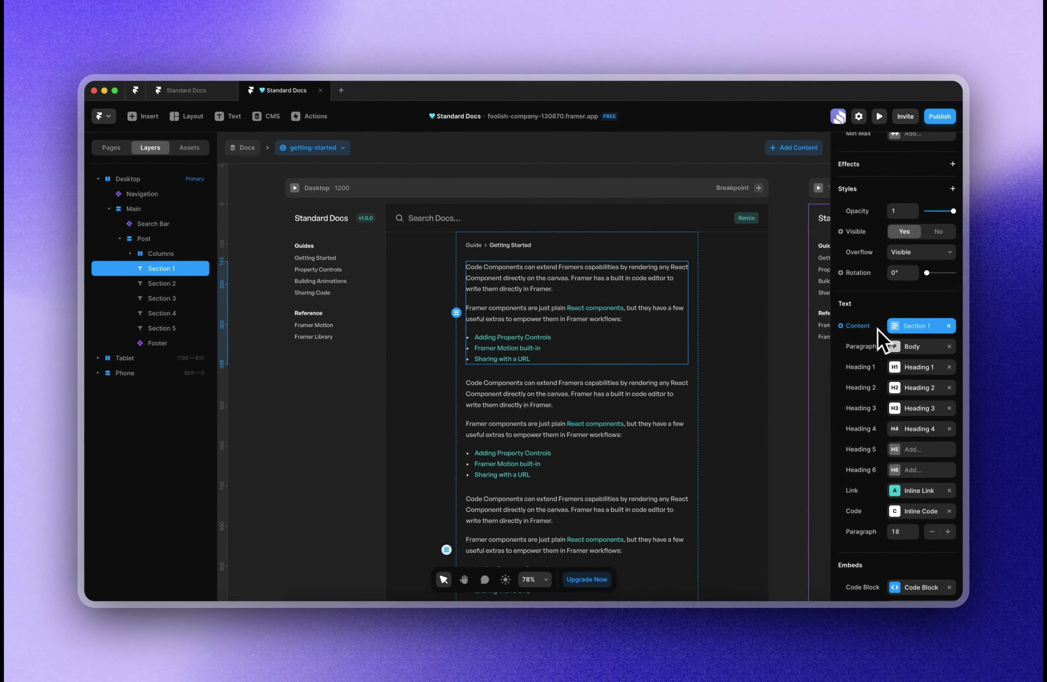
pyautogui.scroll(-3, 491, 392)
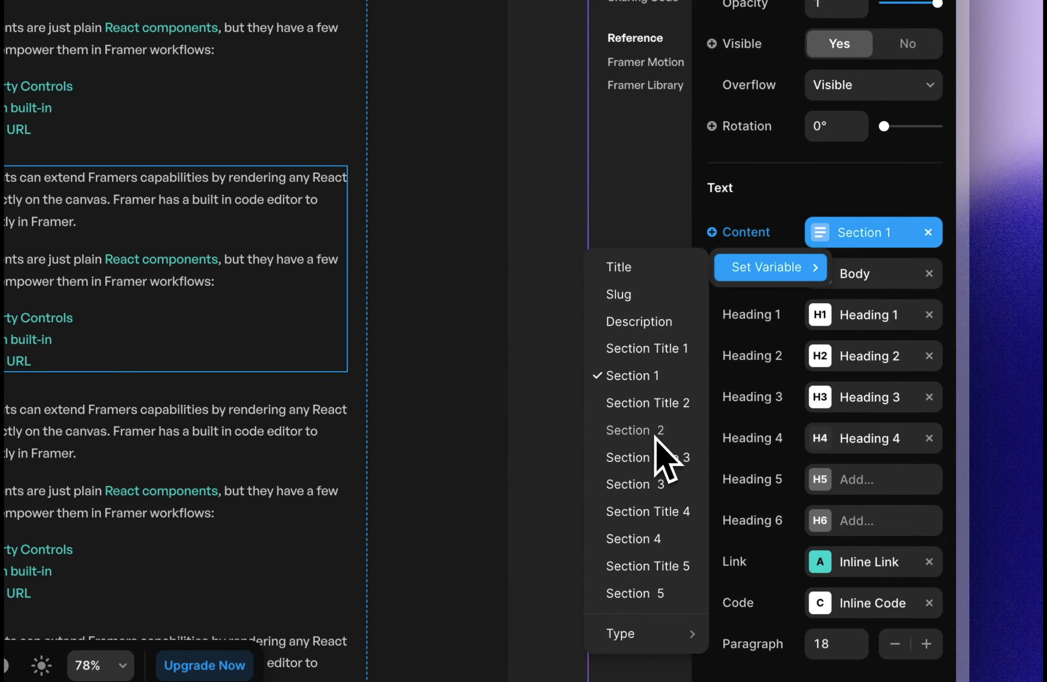
pyautogui.click(655, 432)
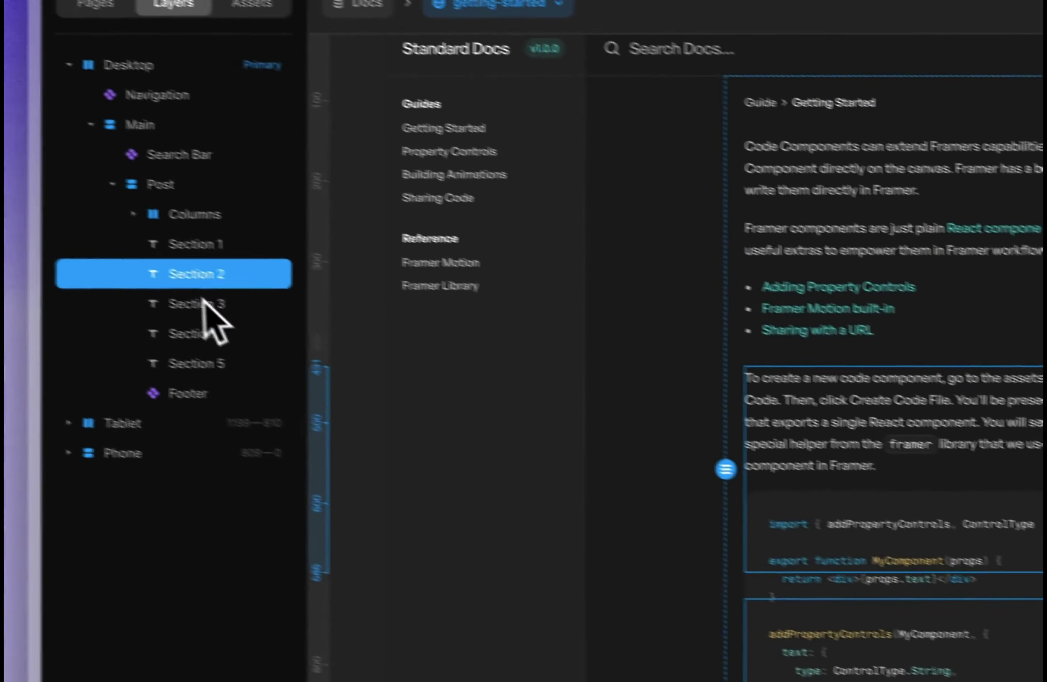
# Bind the content of the desktop Section 3 text layer to the Section 3 variable.
pyautogui.click(206, 303)
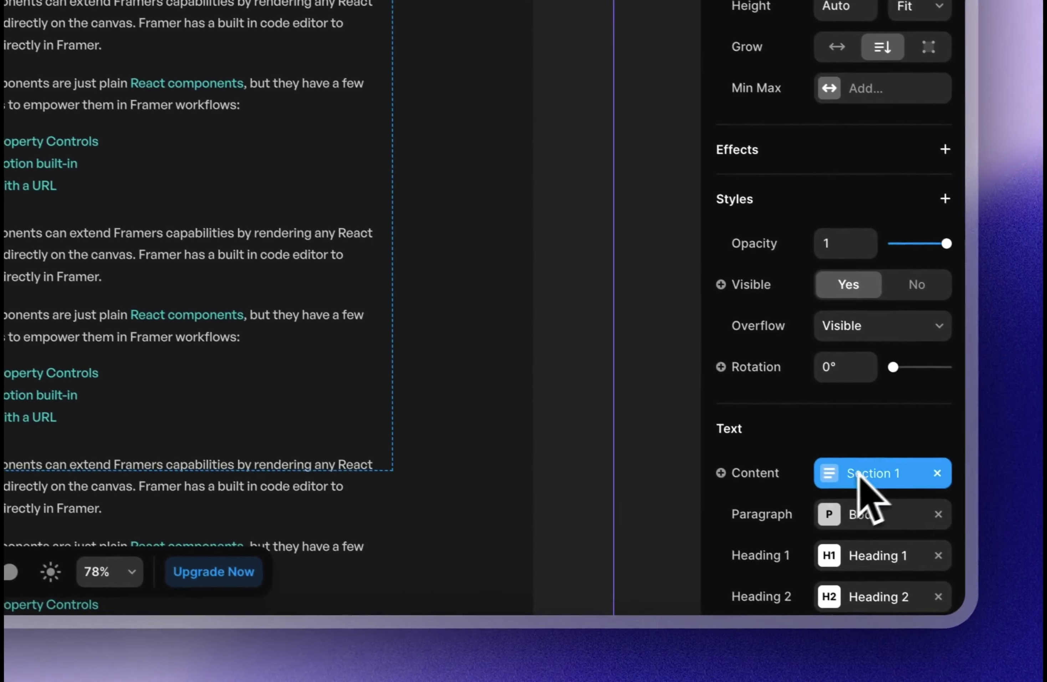
pyautogui.click(778, 477)
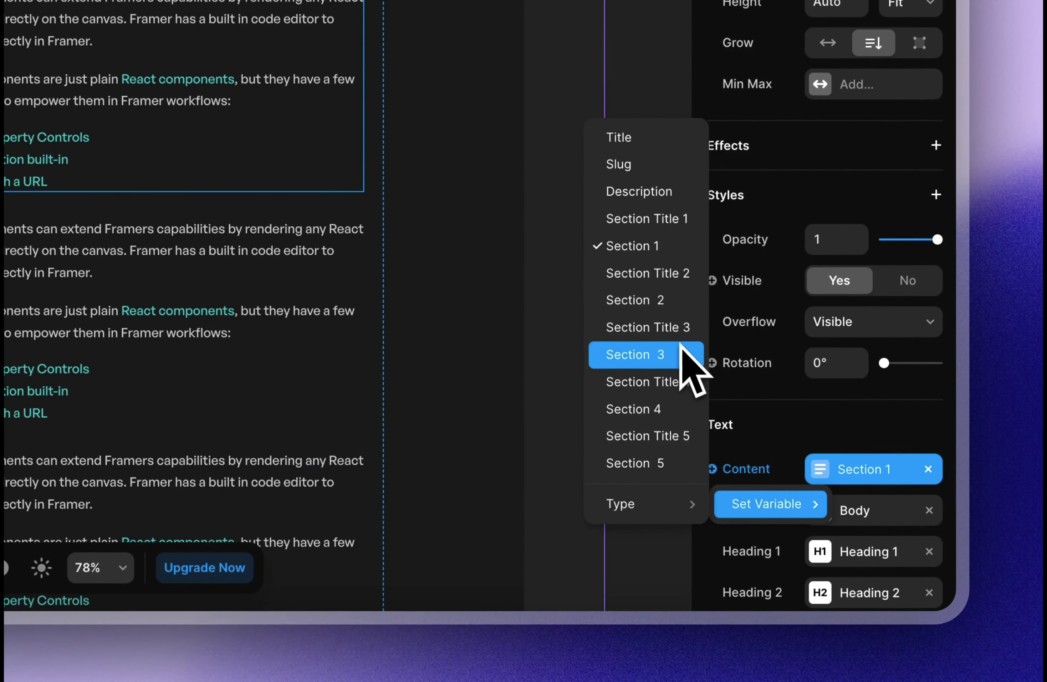
pyautogui.click(680, 354)
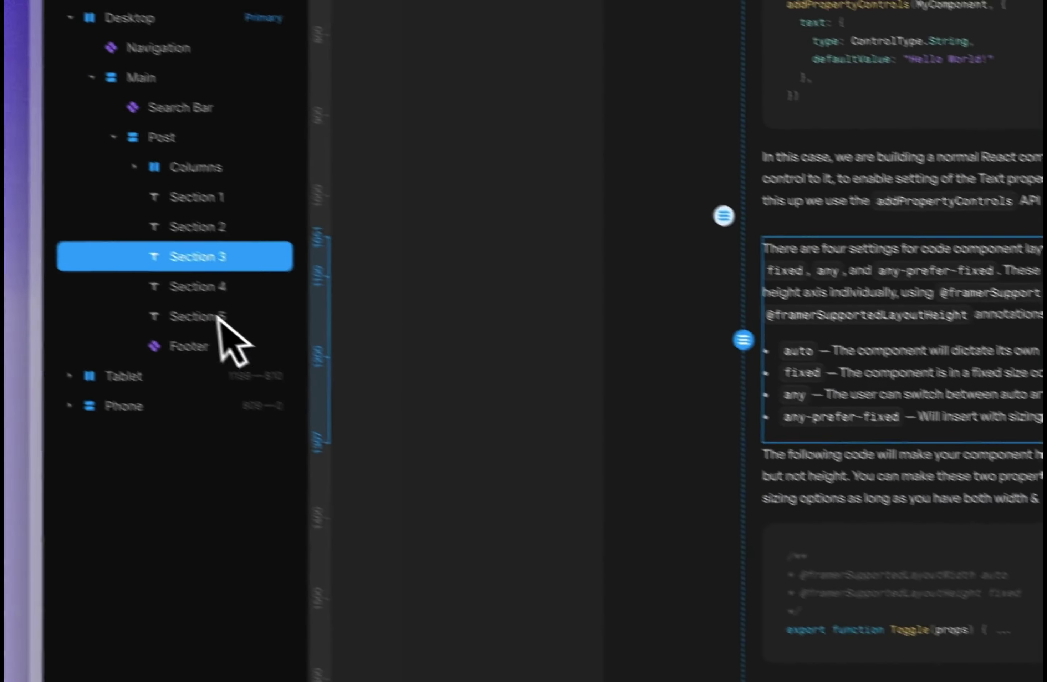
# Bind the content of the desktop Section 4 and Section 5 text layers to their matching CMS variables.
pyautogui.click(263, 315)
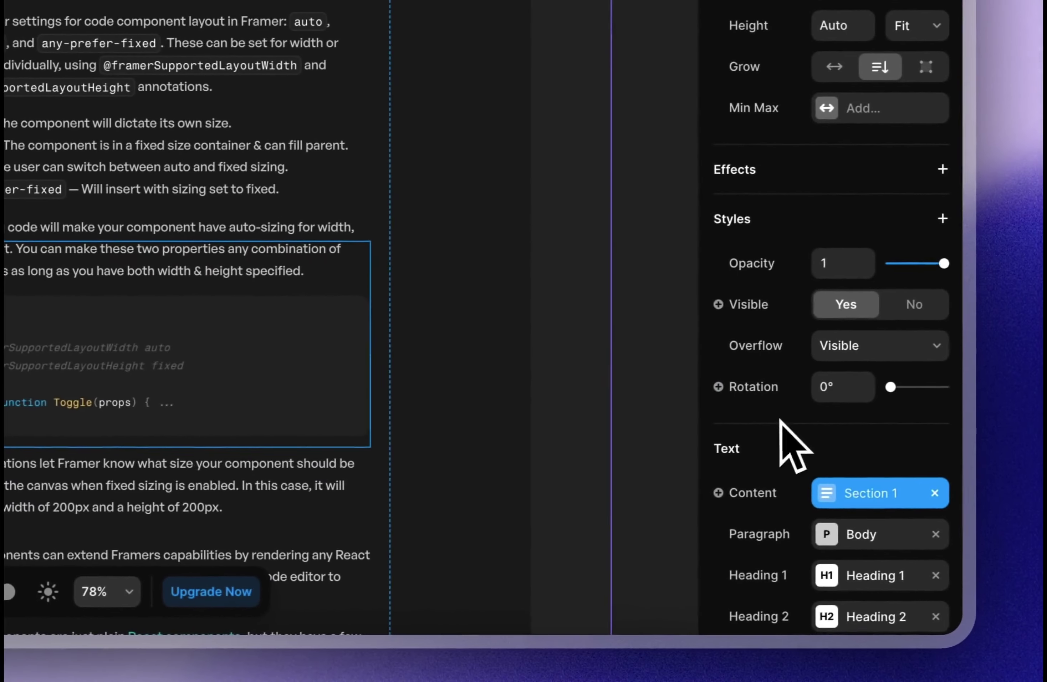
pyautogui.scroll(-5, 757, 414)
pyautogui.scroll(5, 756, 414)
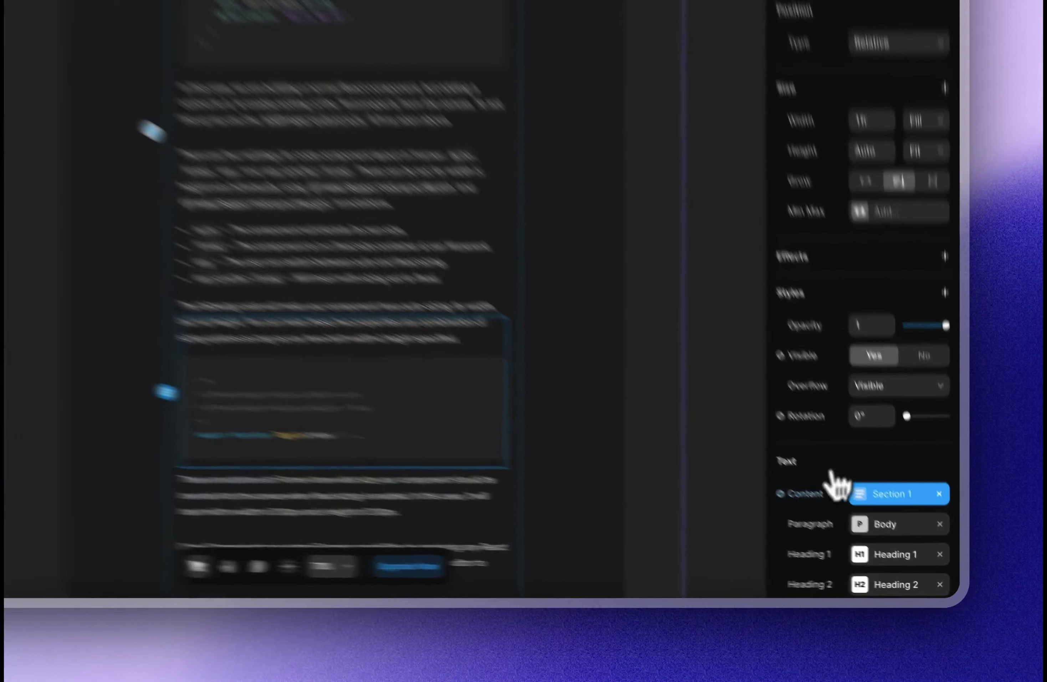
pyautogui.rightClick(856, 531)
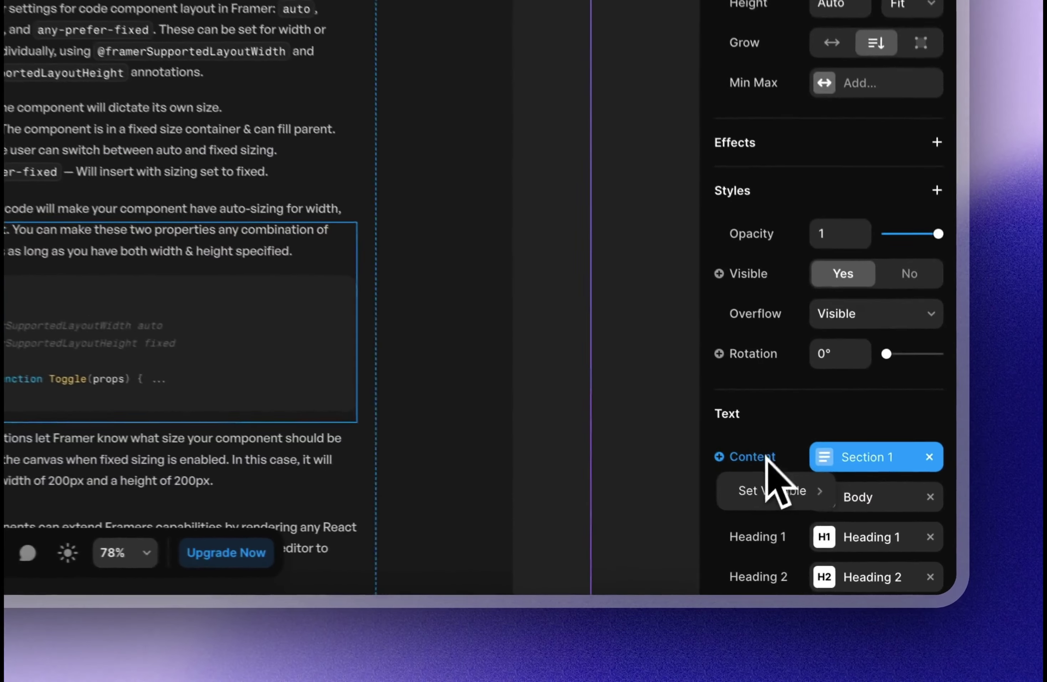
pyautogui.moveTo(865, 545)
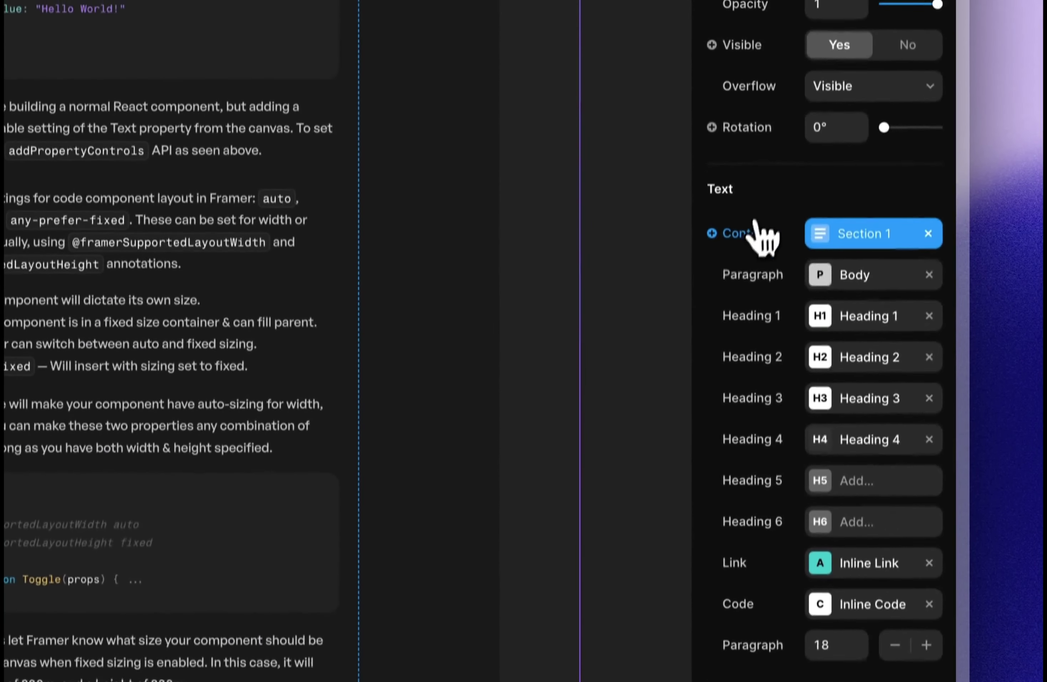
pyautogui.rightClick(772, 209)
pyautogui.moveTo(777, 223)
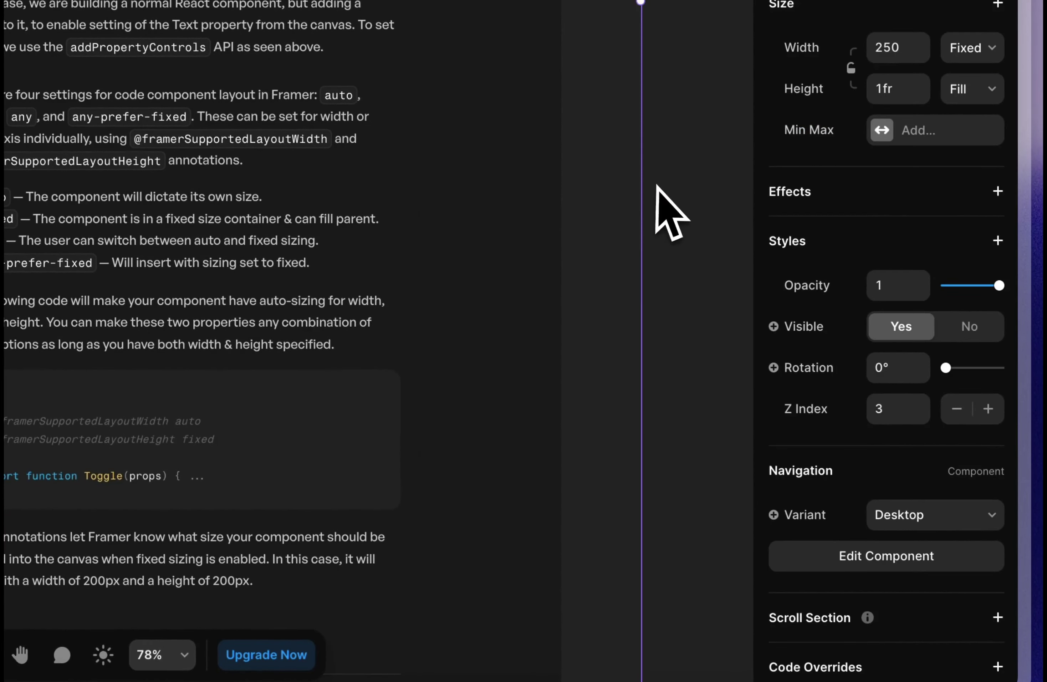
# Duplicate the desktop Section 1 text layer and rename the upper of the two layers "Section Title 1".
pyautogui.scroll(-10, 656, 186)
pyautogui.scroll(5, 670, 213)
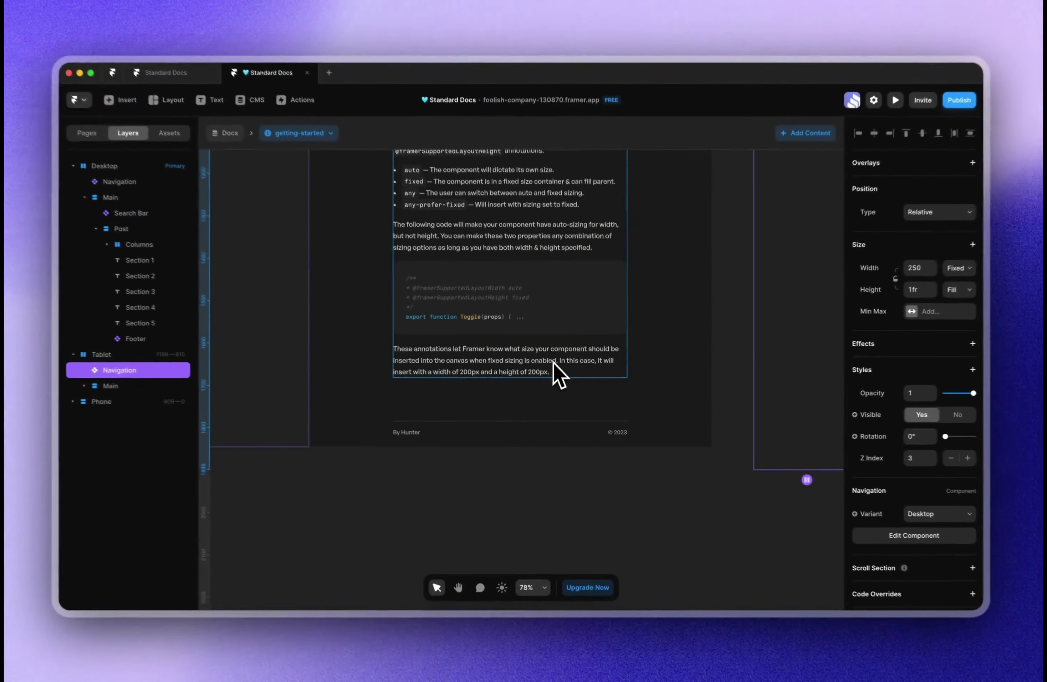
pyautogui.scroll(10, 553, 367)
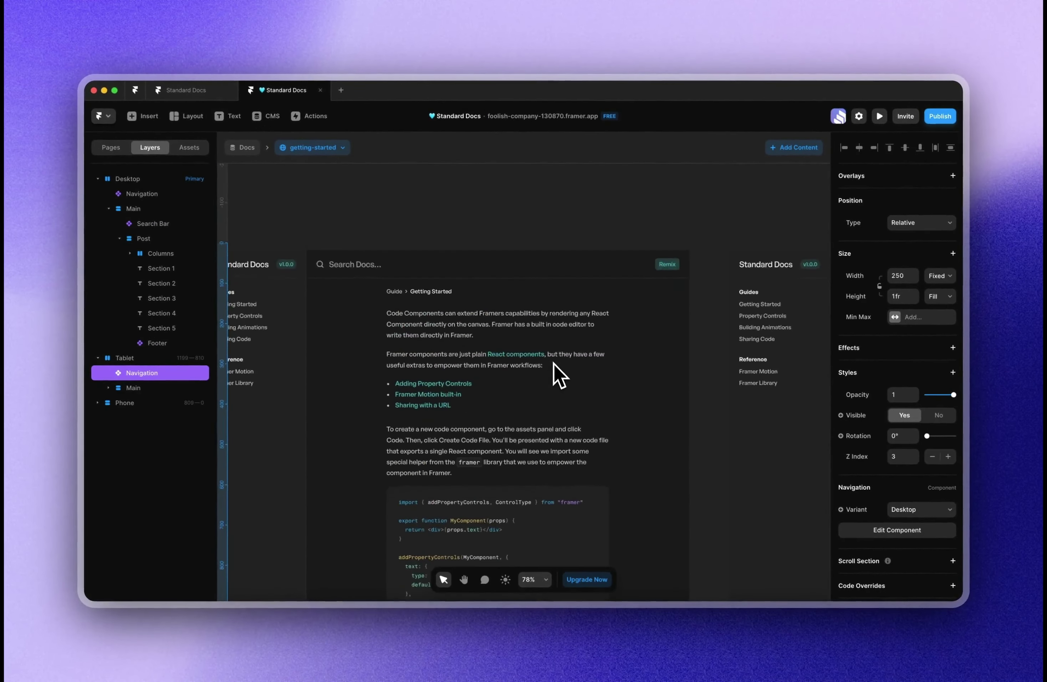
pyautogui.scroll(-4, 553, 365)
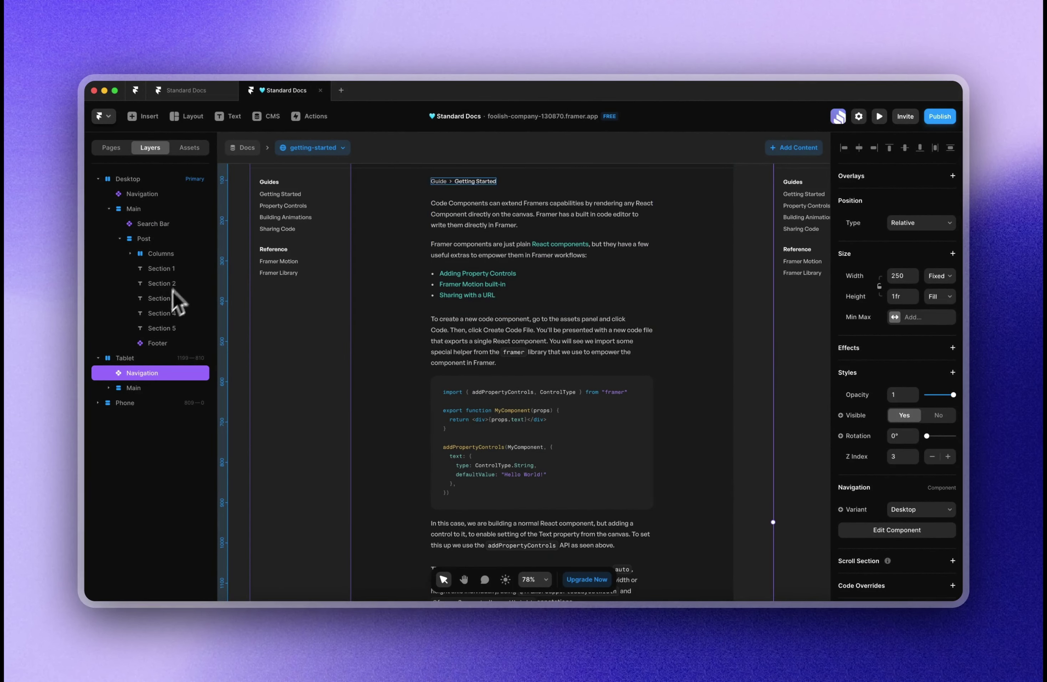
pyautogui.scroll(4, 544, 328)
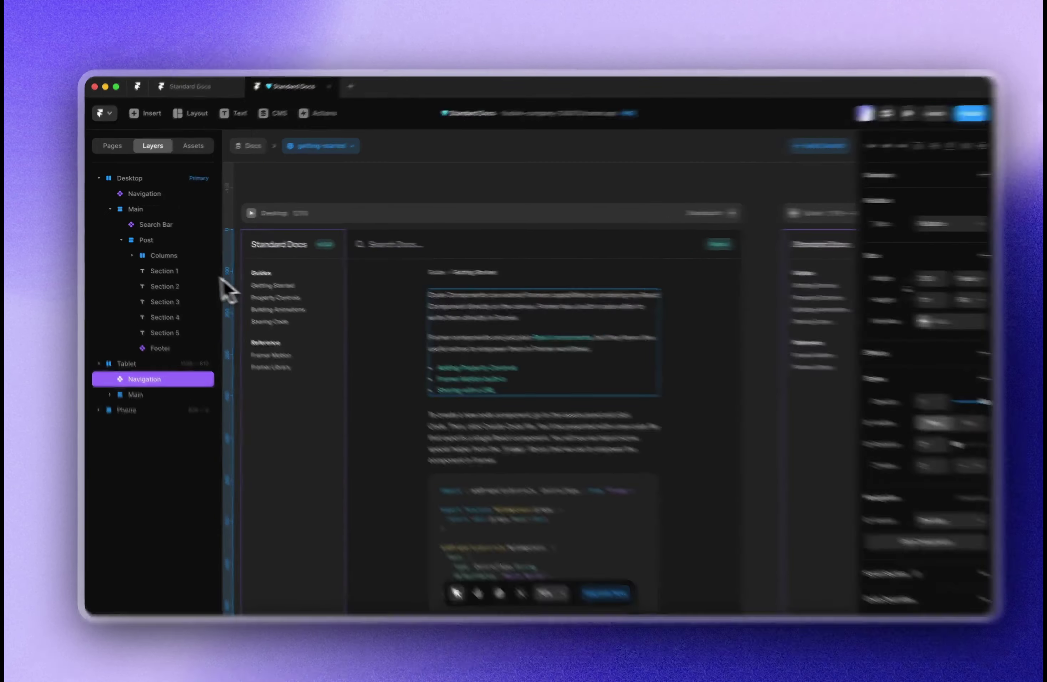
pyautogui.click(163, 271)
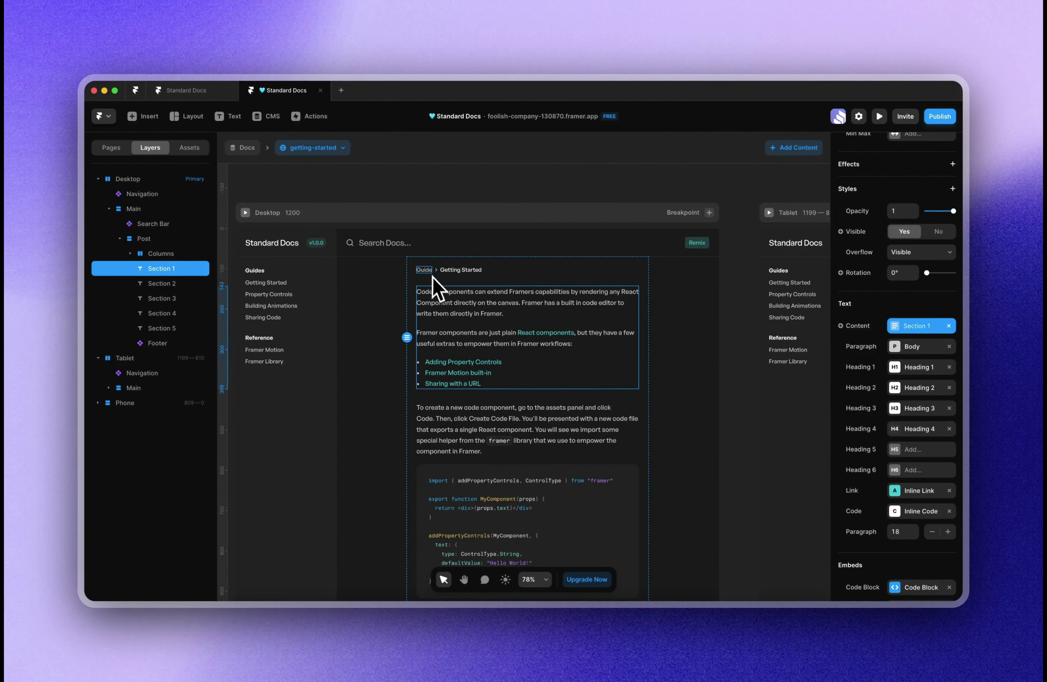
pyautogui.press('super+d')
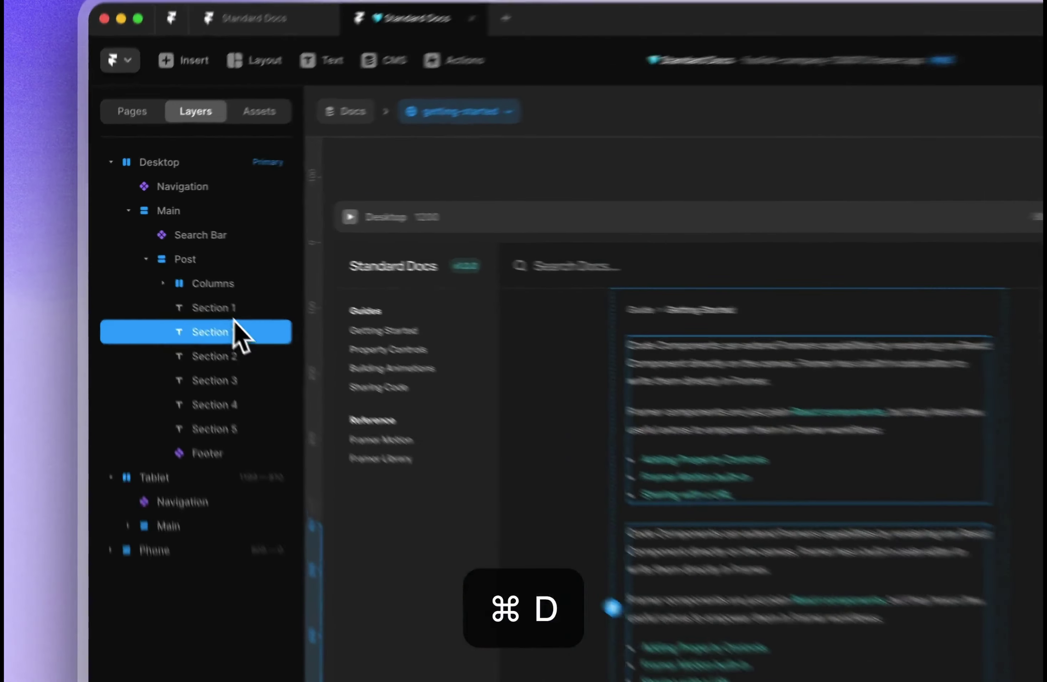
pyautogui.doubleClick(165, 278)
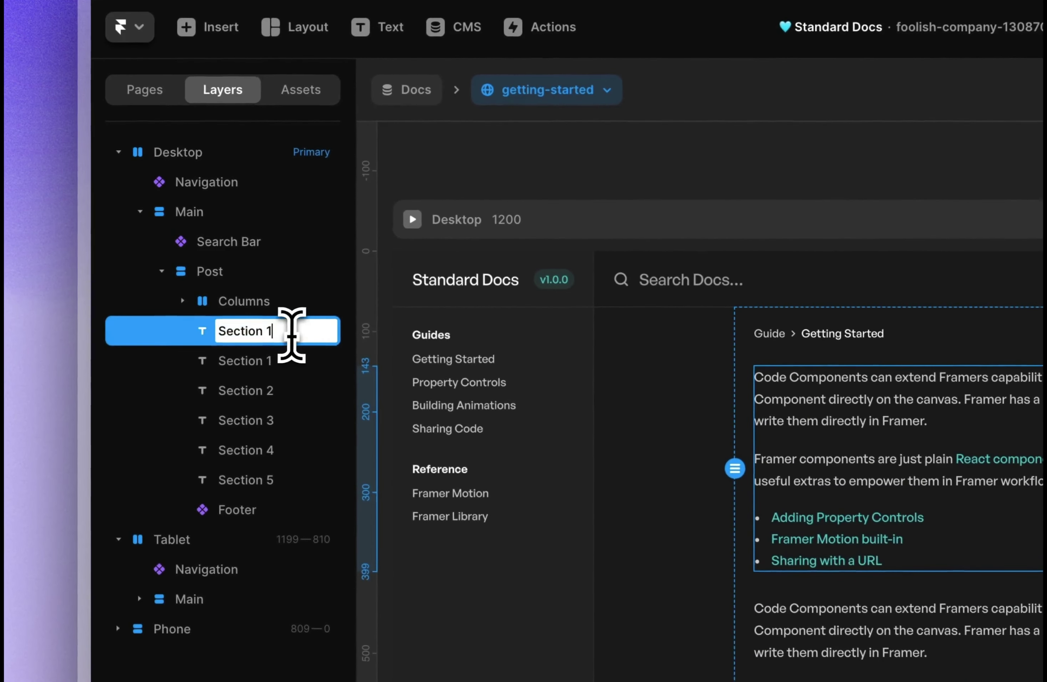
pyautogui.write('Section Ti')
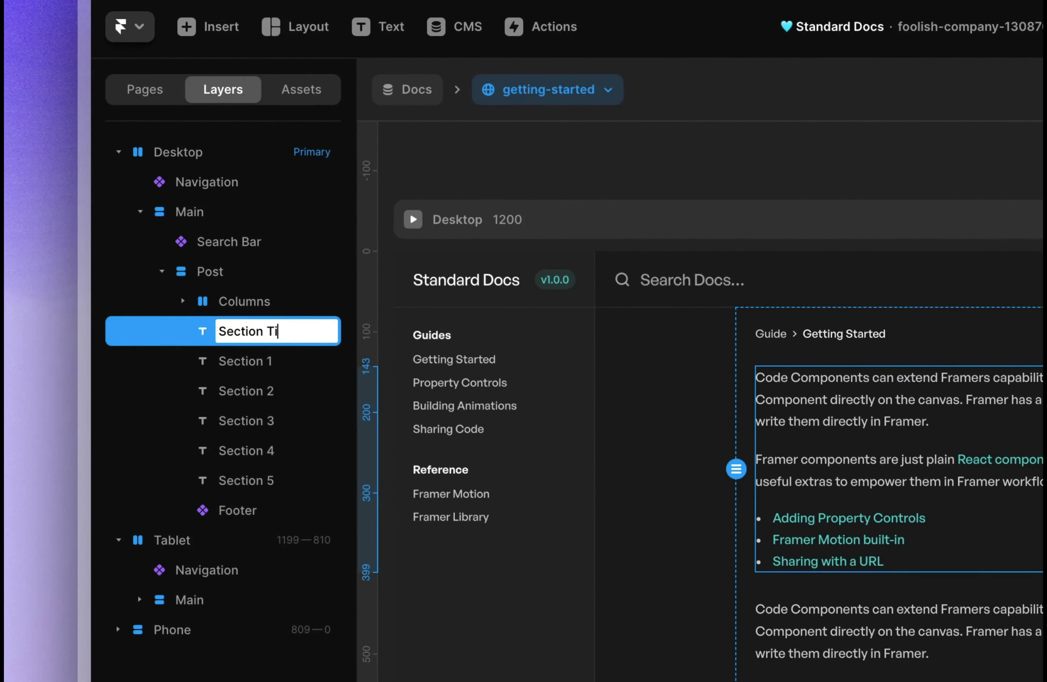
pyautogui.write('tle 1')
pyautogui.press('Return')
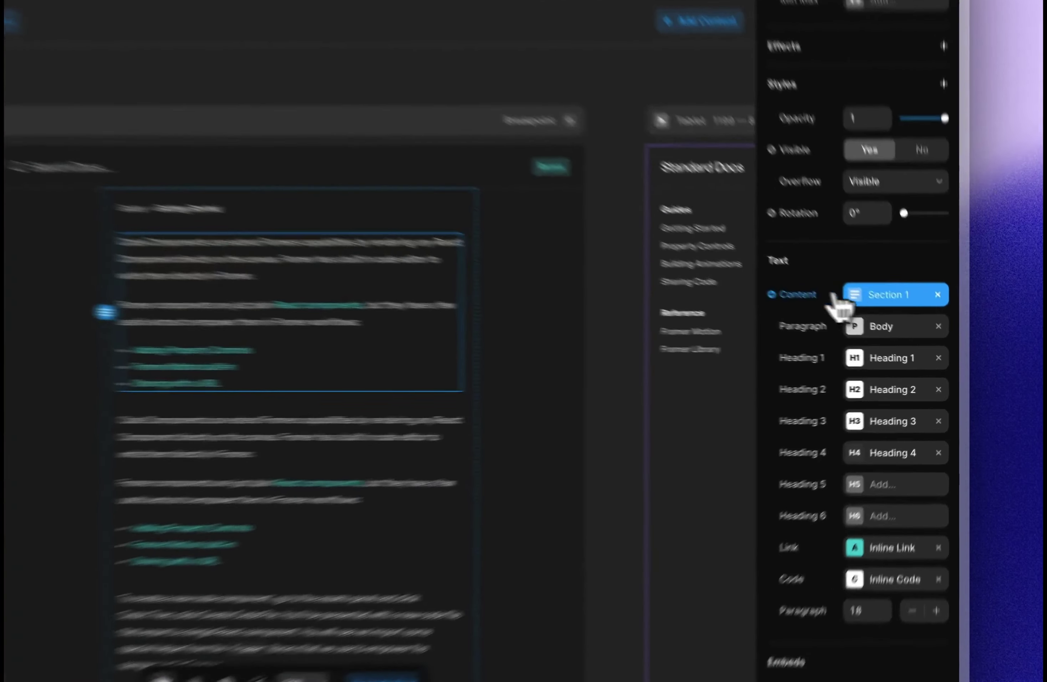
# Bind the Section Title 1 layer's content to the Section Title 1 variable and apply the Heading 2 text style.
pyautogui.click(856, 326)
pyautogui.moveTo(864, 344)
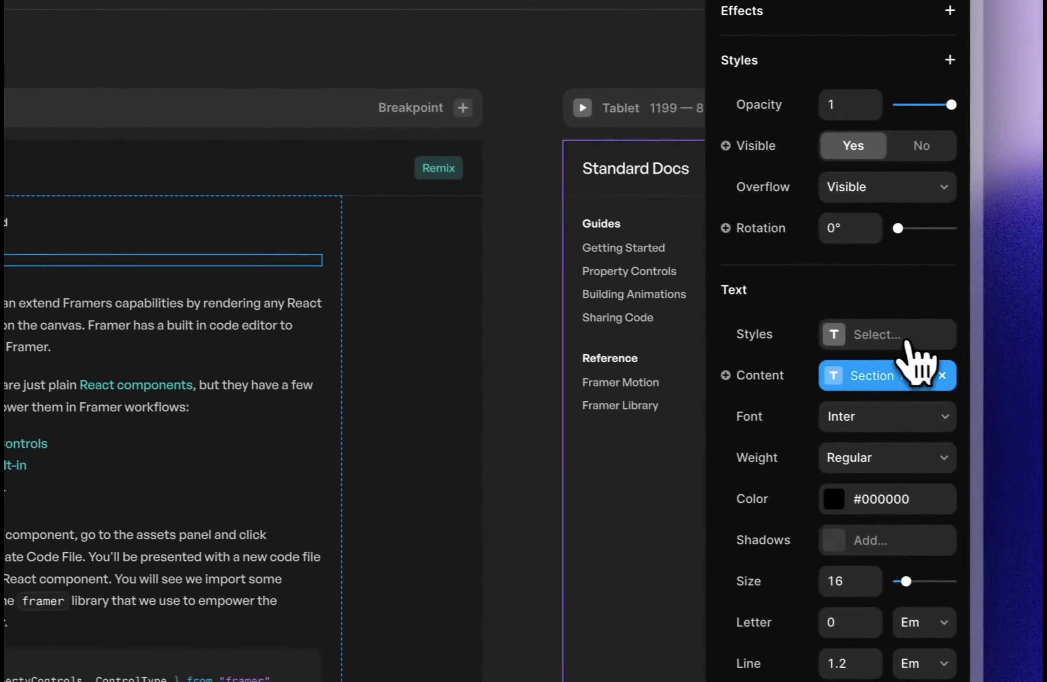
pyautogui.click(907, 341)
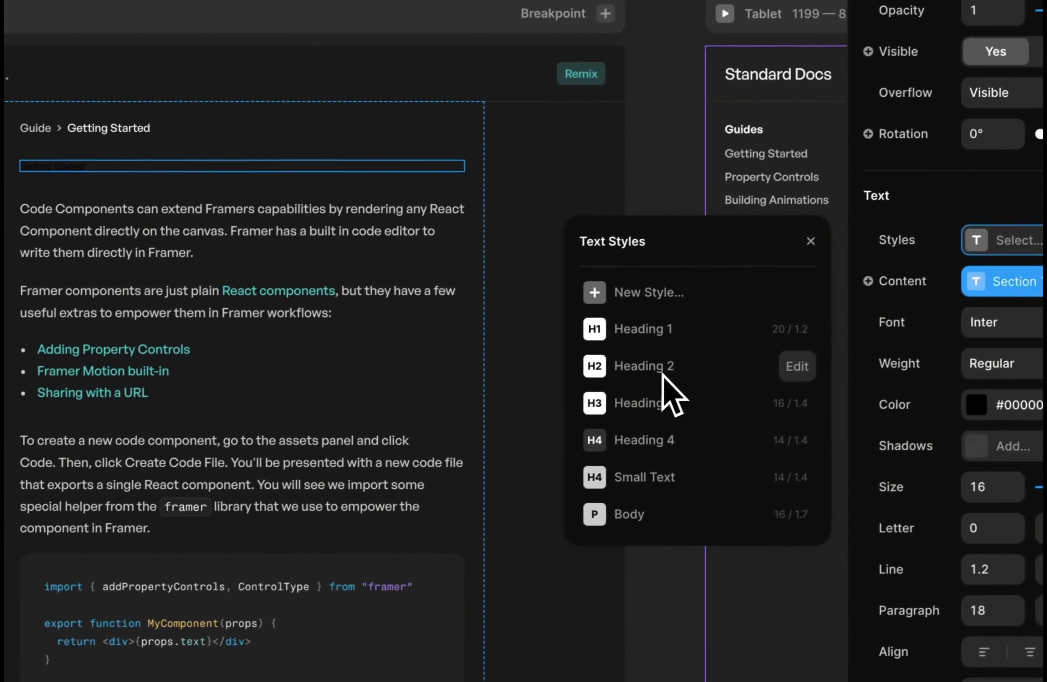
pyautogui.click(664, 370)
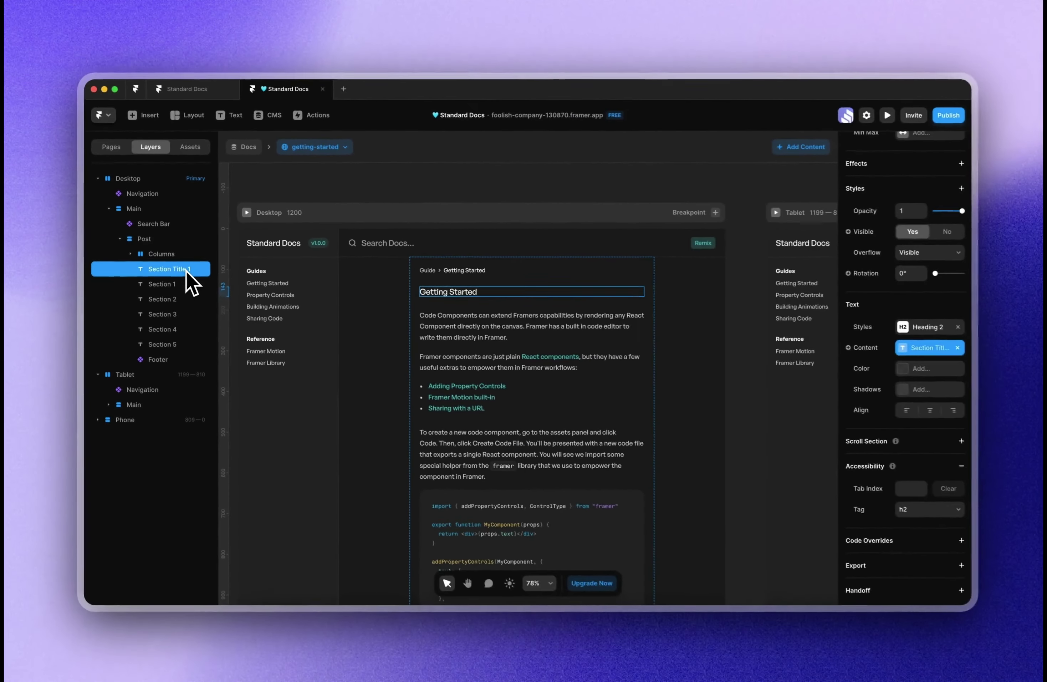
# Duplicate the Section Title 1 layer four times and rename the copies "Section Title 2" to "Section Title 5".
pyautogui.press('super+d')
pyautogui.press('super+d')
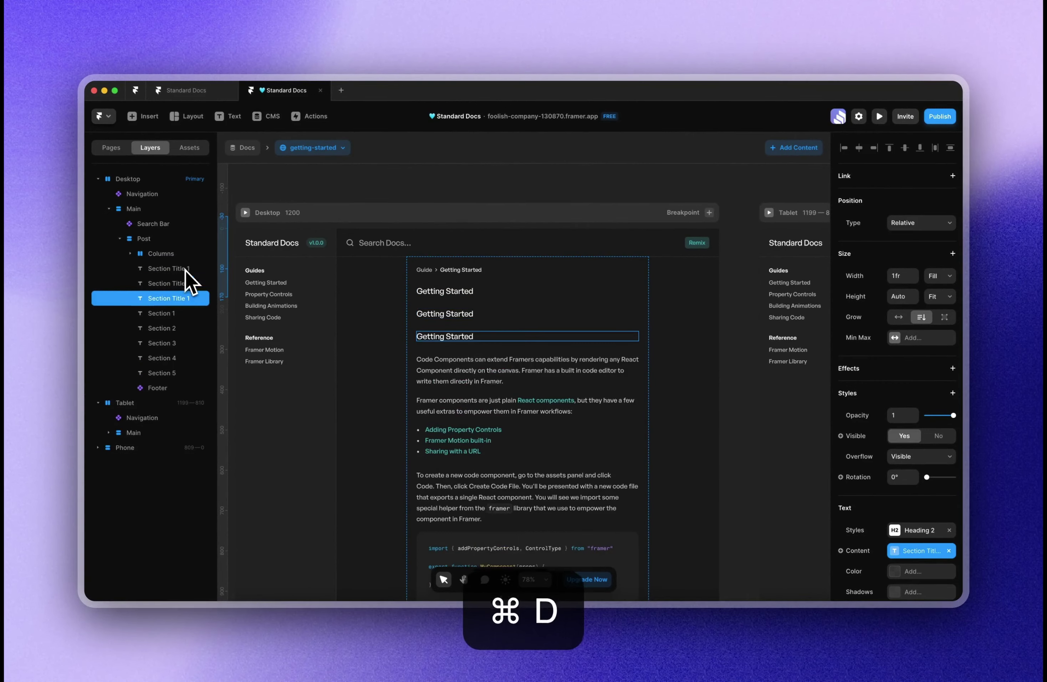
pyautogui.press('super+d')
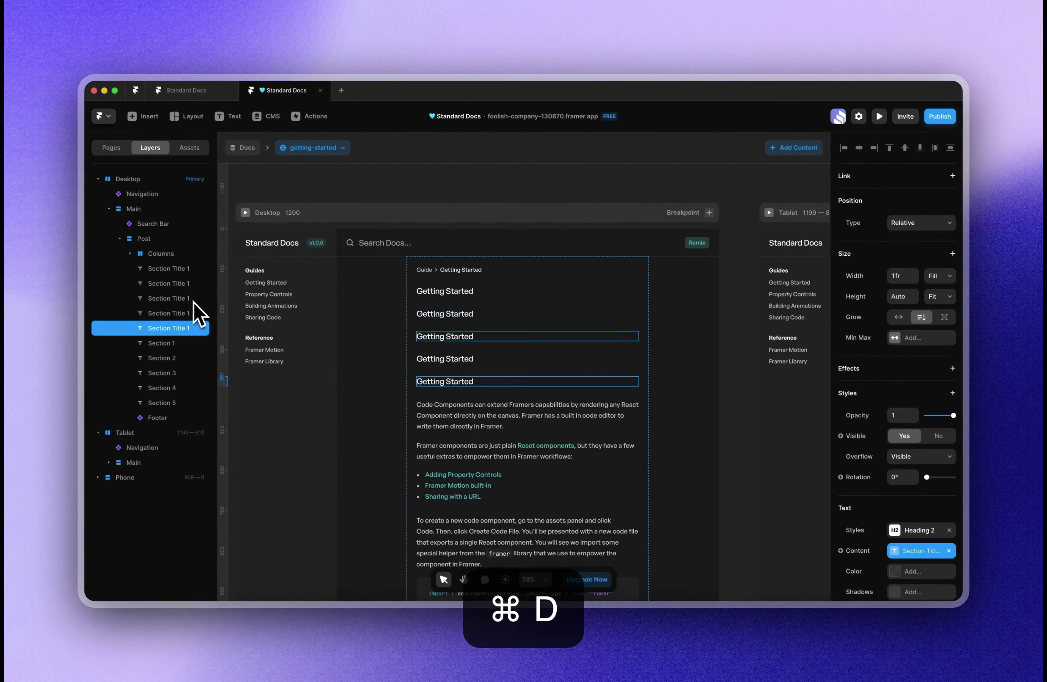
pyautogui.doubleClick(192, 284)
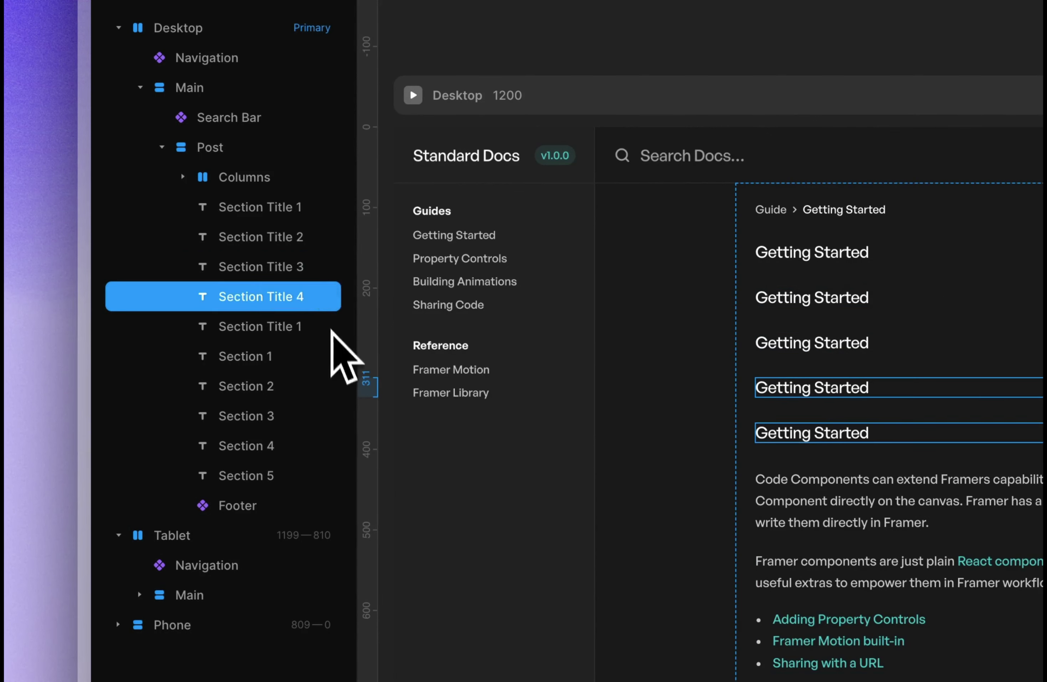
pyautogui.doubleClick(310, 328)
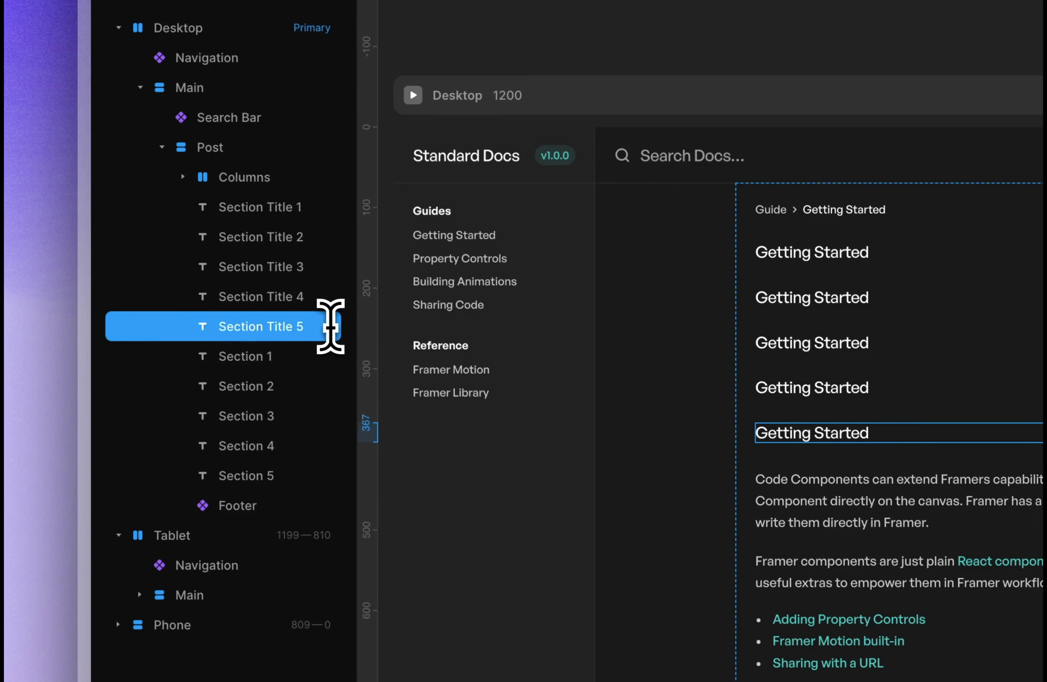
# Reorder the Post stack so Section Title 2 through Section Title 5 each sit directly above the section layer with the same number.
pyautogui.moveTo(247, 439); pyautogui.dragTo(248, 451)
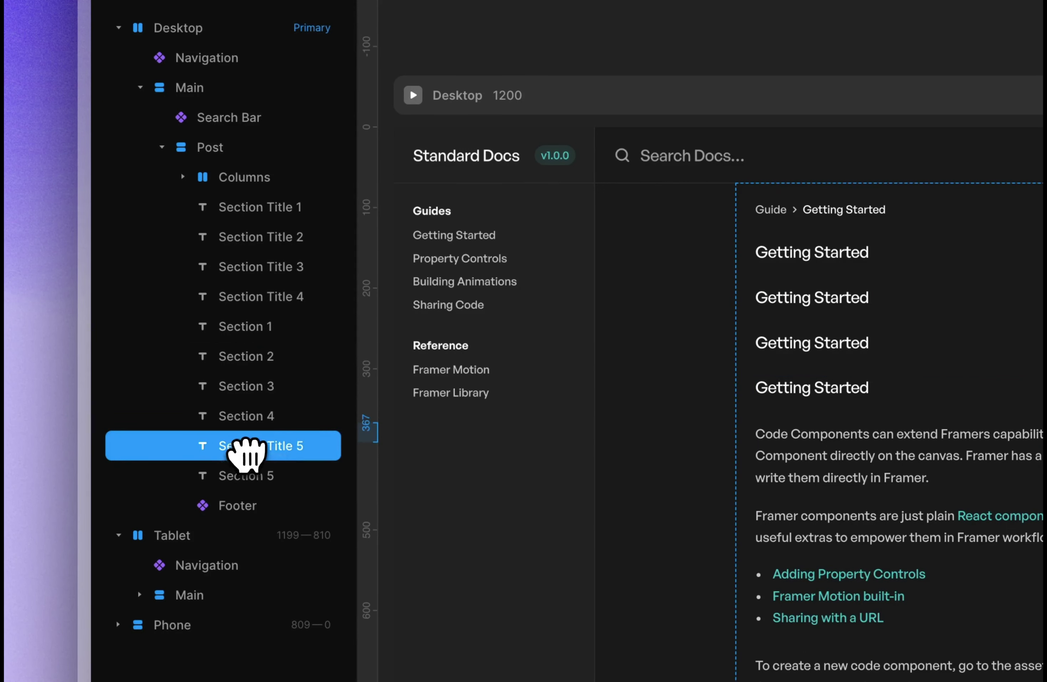
pyautogui.moveTo(265, 297); pyautogui.dragTo(268, 299)
pyautogui.moveTo(270, 407); pyautogui.dragTo(289, 328)
pyautogui.click(285, 267)
pyautogui.click(294, 246)
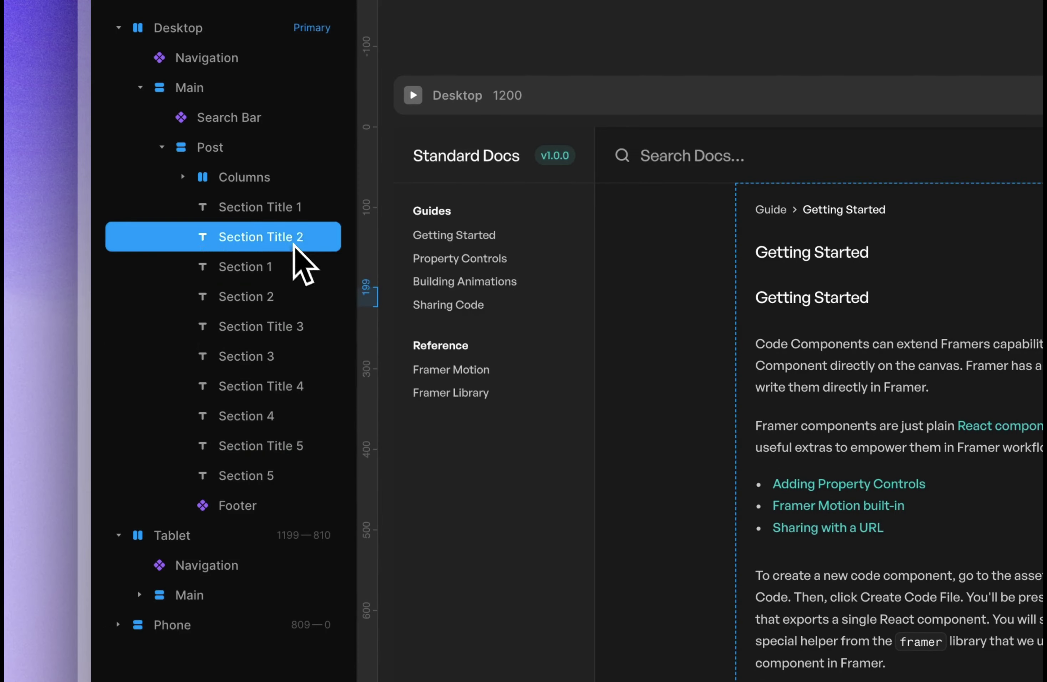
pyautogui.moveTo(287, 278); pyautogui.dragTo(289, 279)
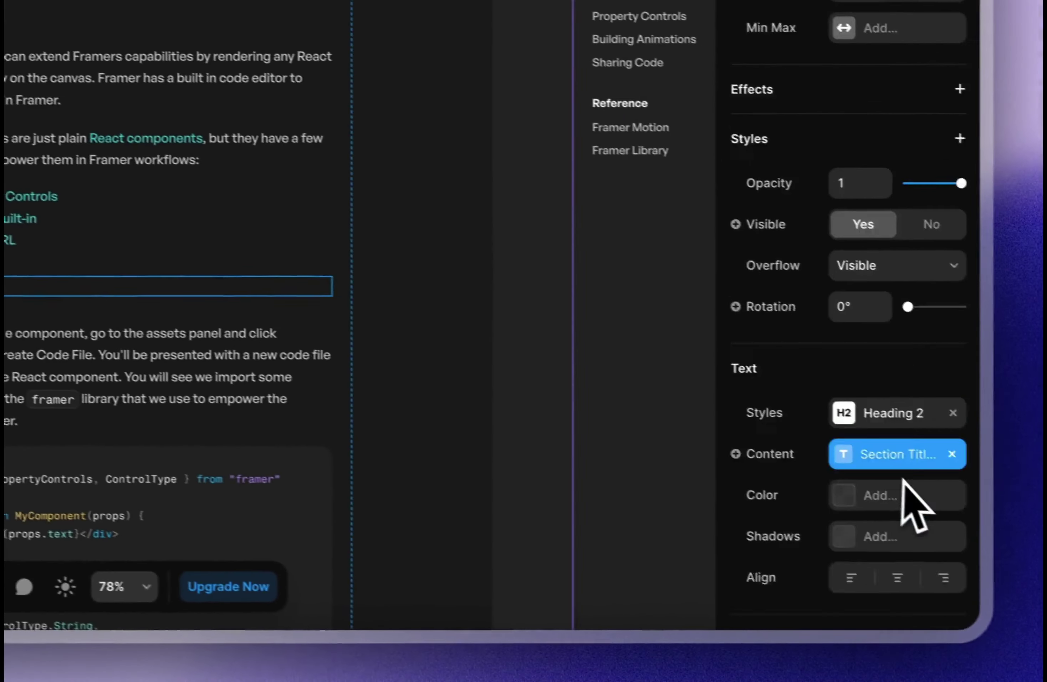
# Bind the content of the Section Title 2 layer to the Section Title 2 variable.
pyautogui.scroll(-5, 900, 496)
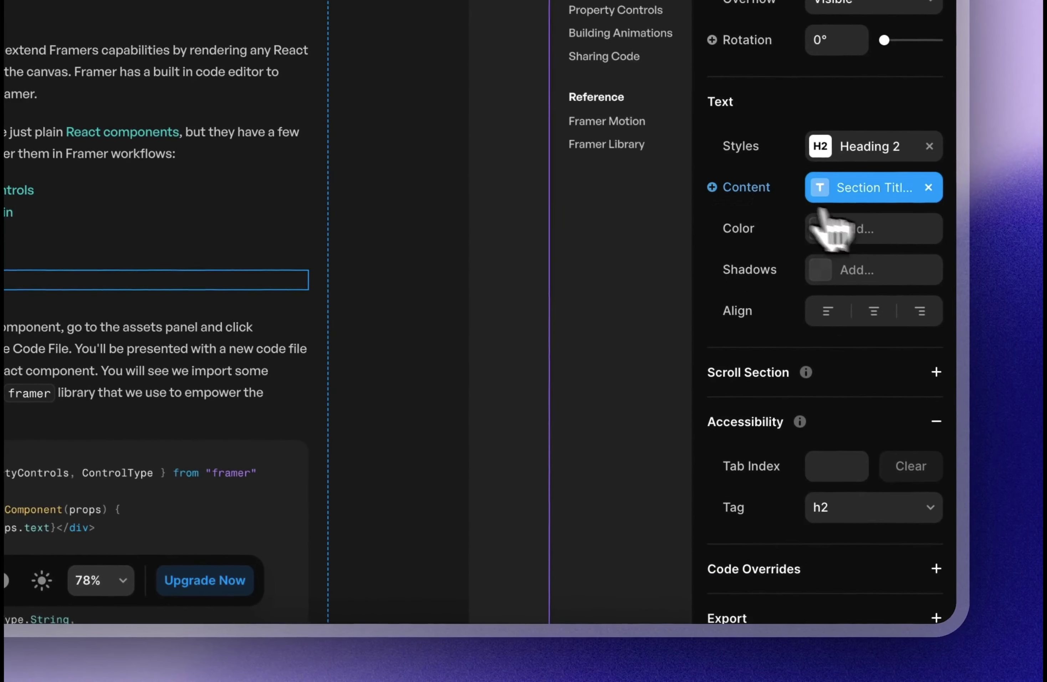
pyautogui.click(751, 195)
pyautogui.moveTo(755, 223)
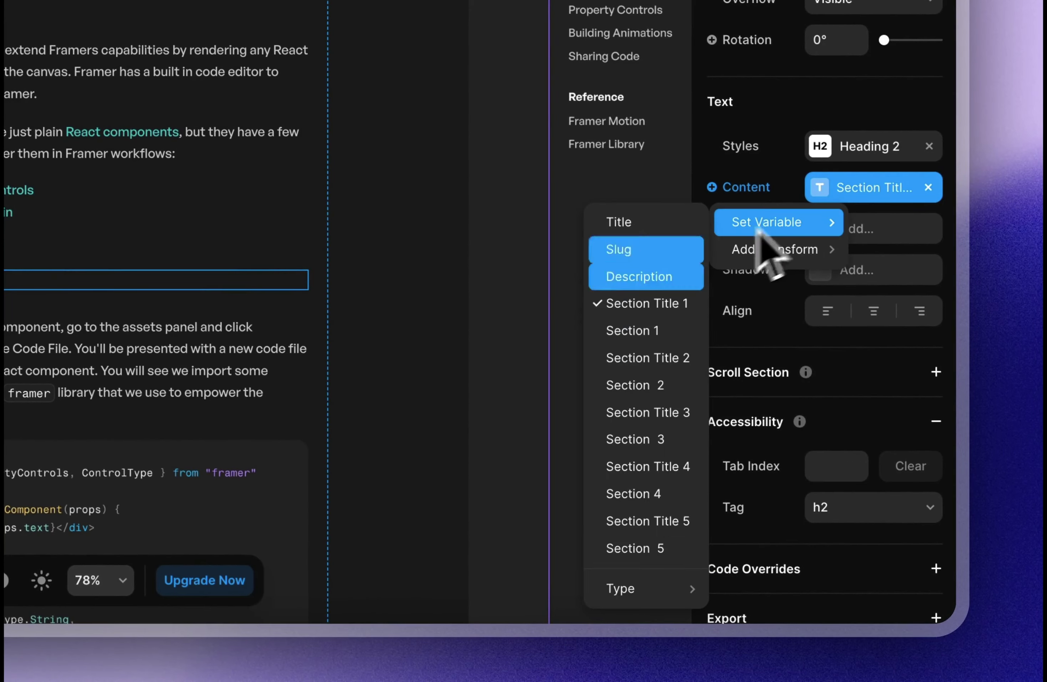
pyautogui.click(659, 360)
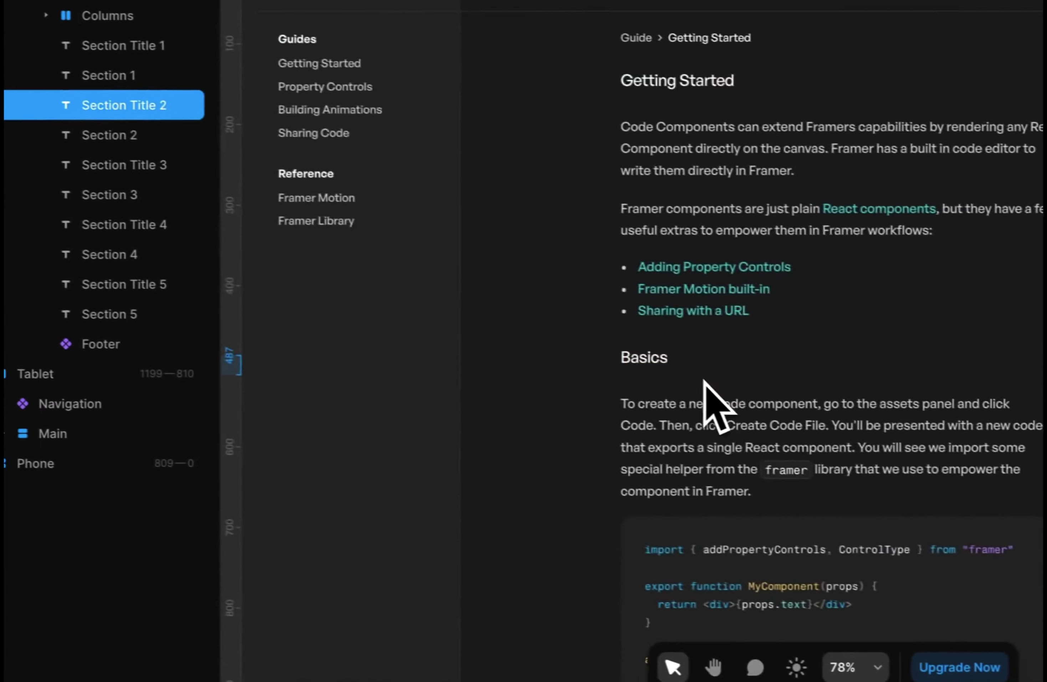
# Bind the content of the Section Title 3 layer to the Section Title 3 variable.
pyautogui.scroll(-10, 701, 398)
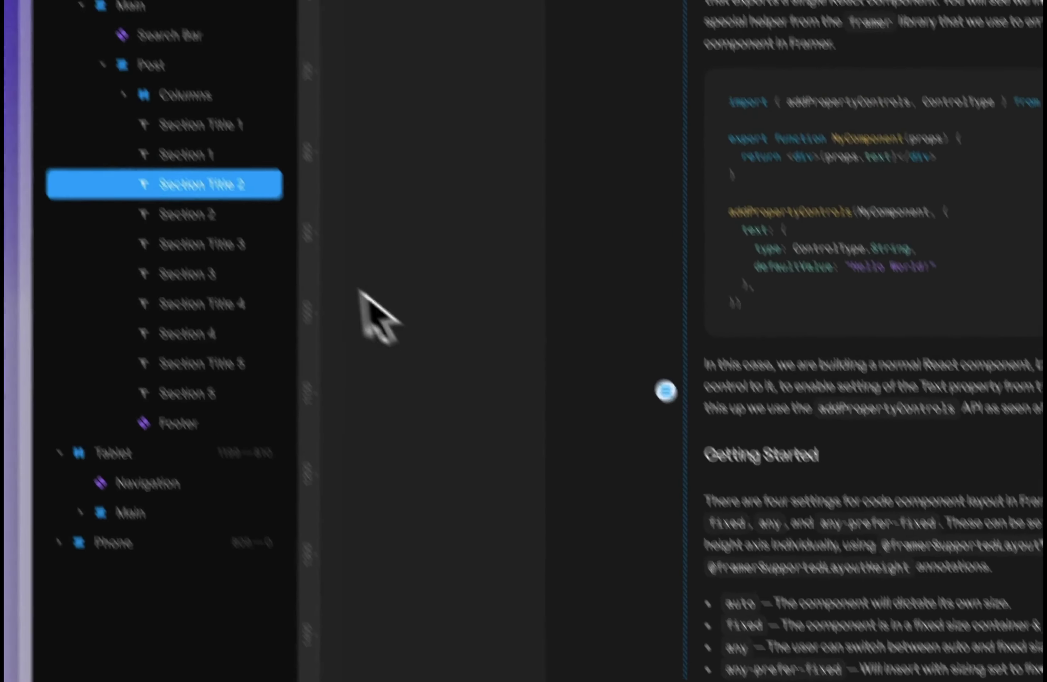
pyautogui.click(163, 163)
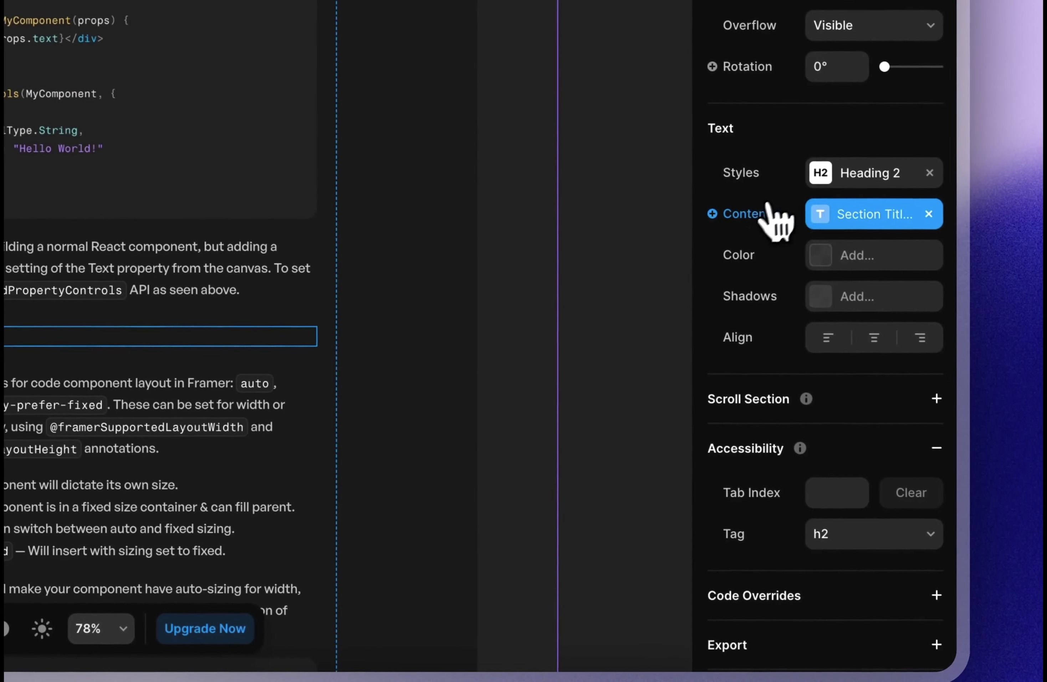
pyautogui.click(767, 205)
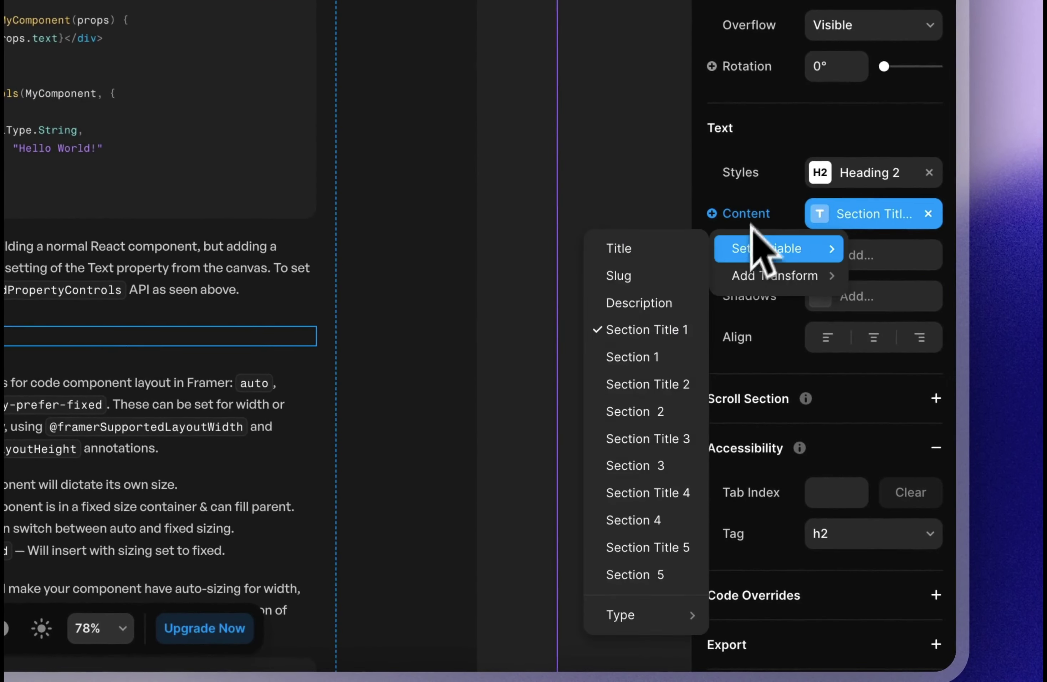
pyautogui.click(656, 439)
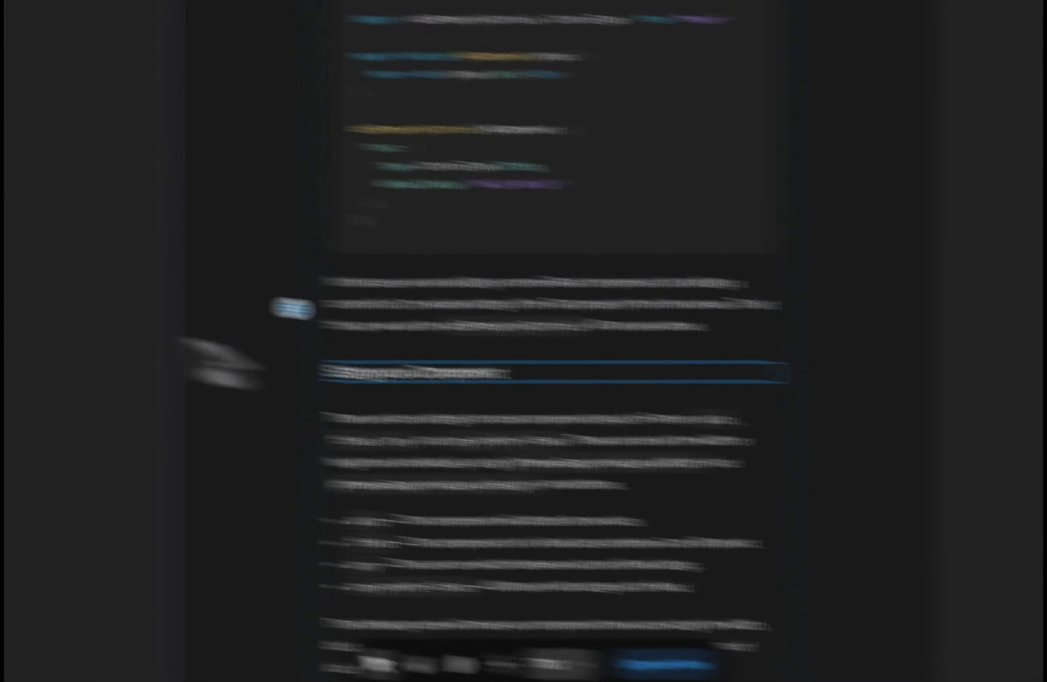
# Bind the content of the Section Title 4 layer to the Section Title 4 variable.
pyautogui.click(275, 299)
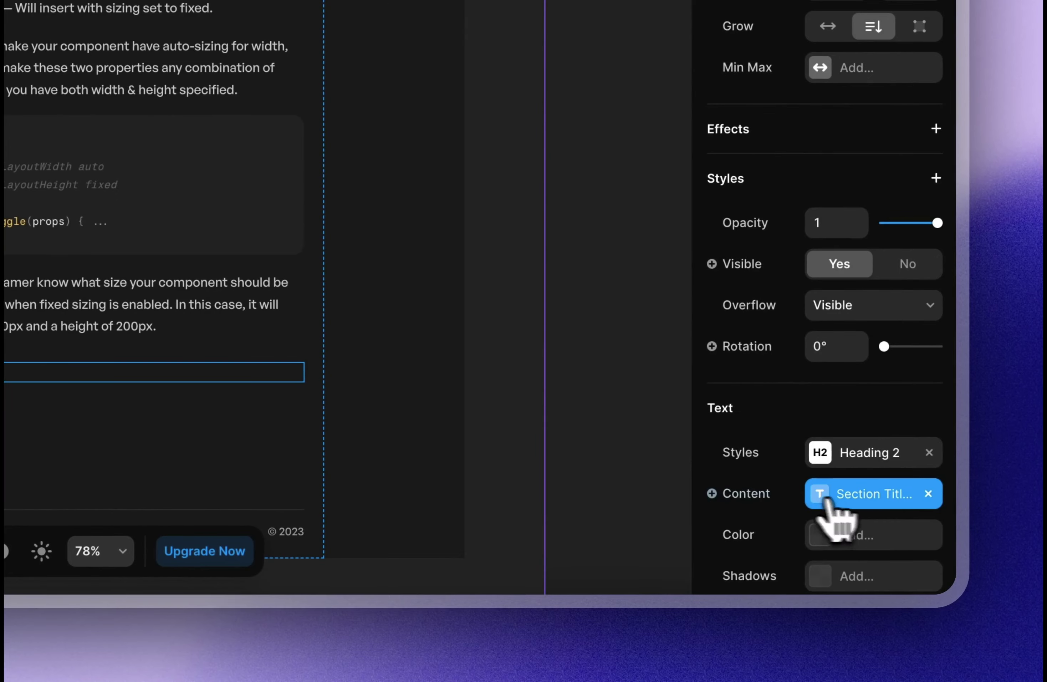
pyautogui.moveTo(762, 529)
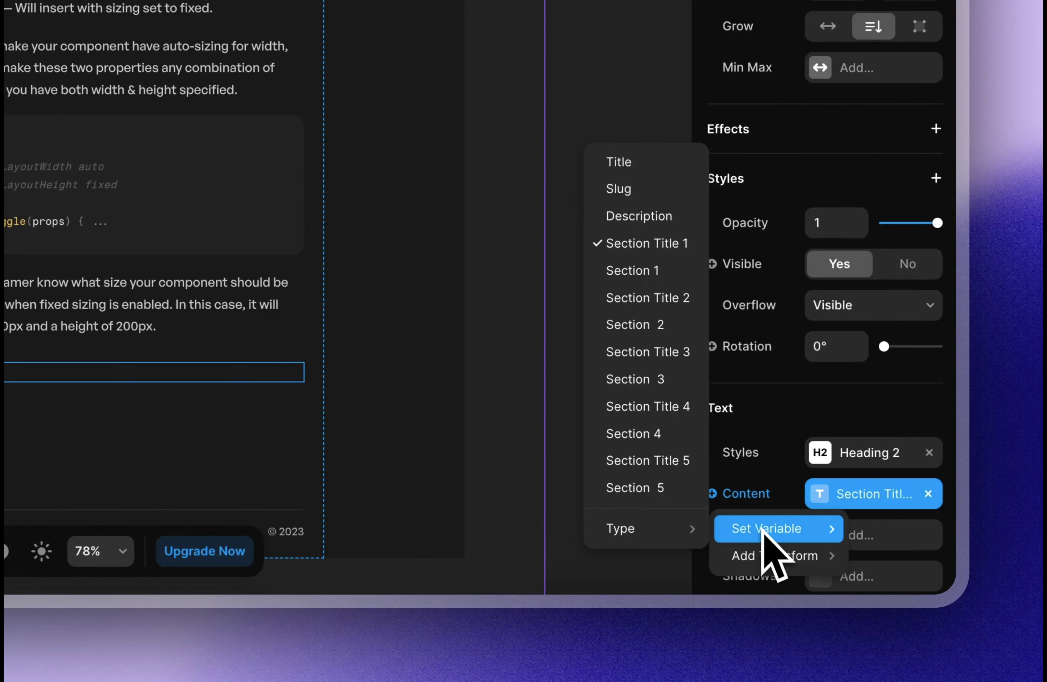
pyautogui.click(677, 410)
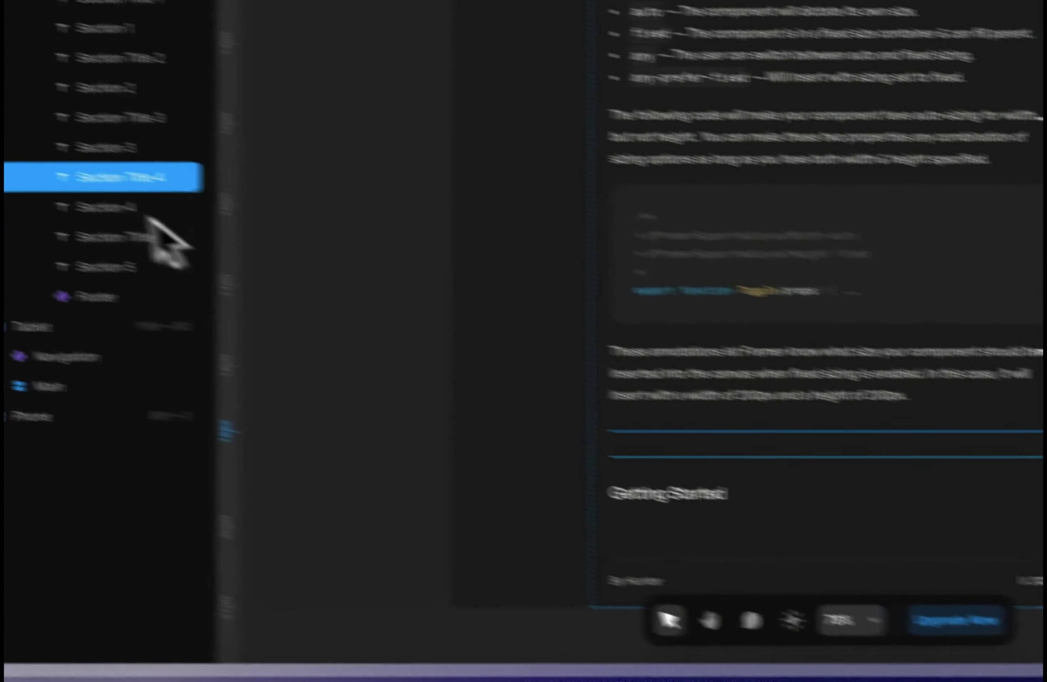
# Bind the content of the Section Title 5 layer to the Section Title 5 variable.
pyautogui.click(141, 237)
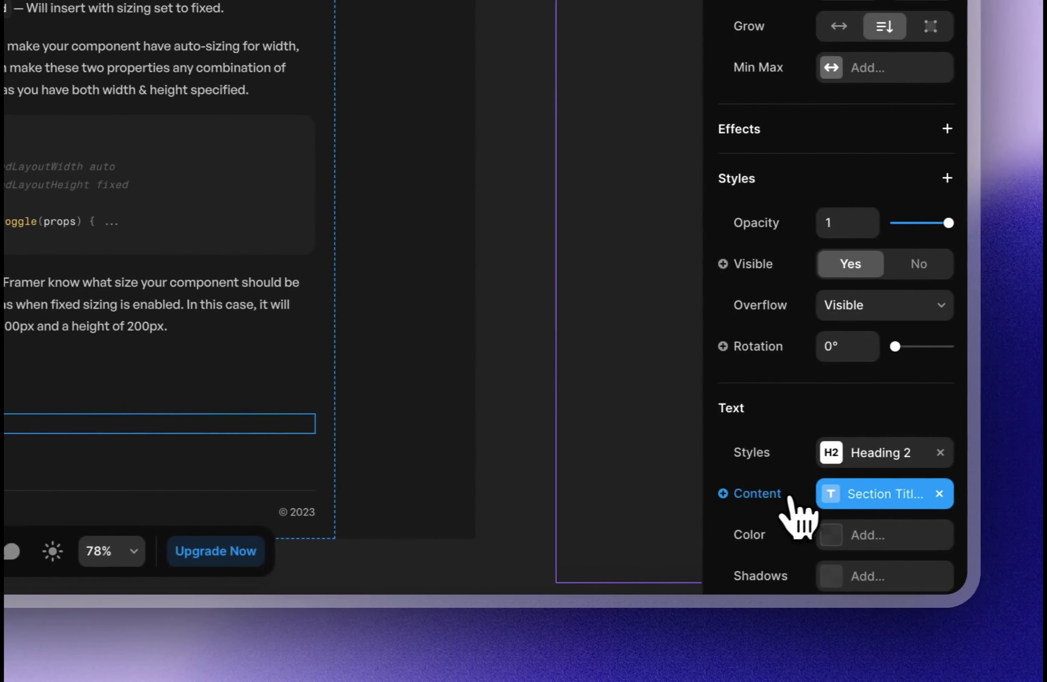
pyautogui.click(843, 494)
pyautogui.moveTo(768, 529)
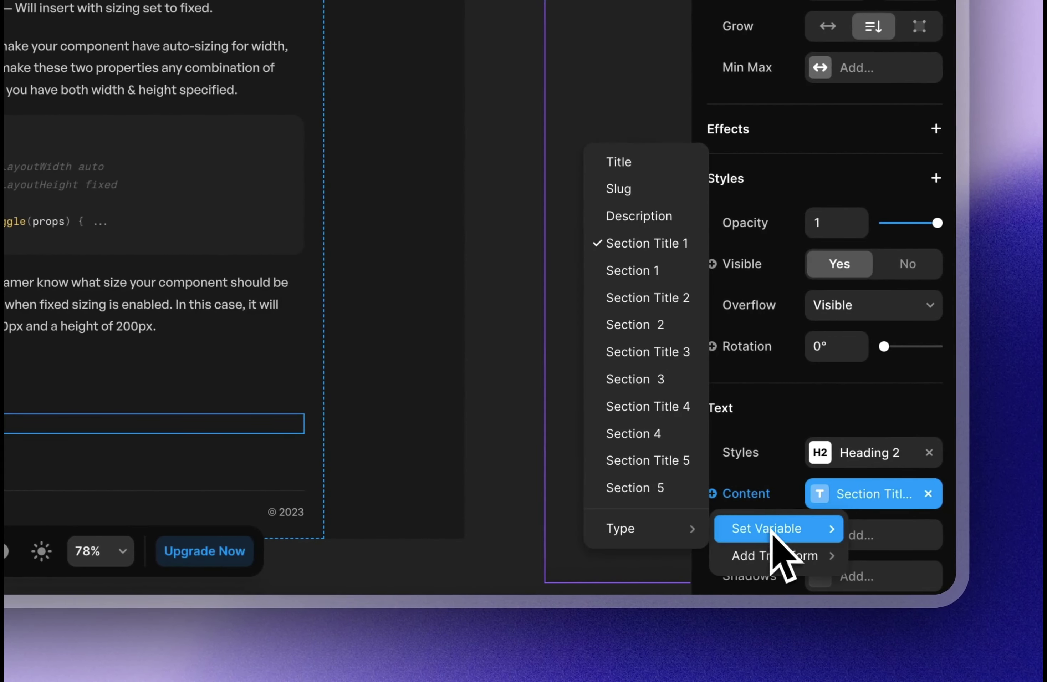
pyautogui.click(649, 470)
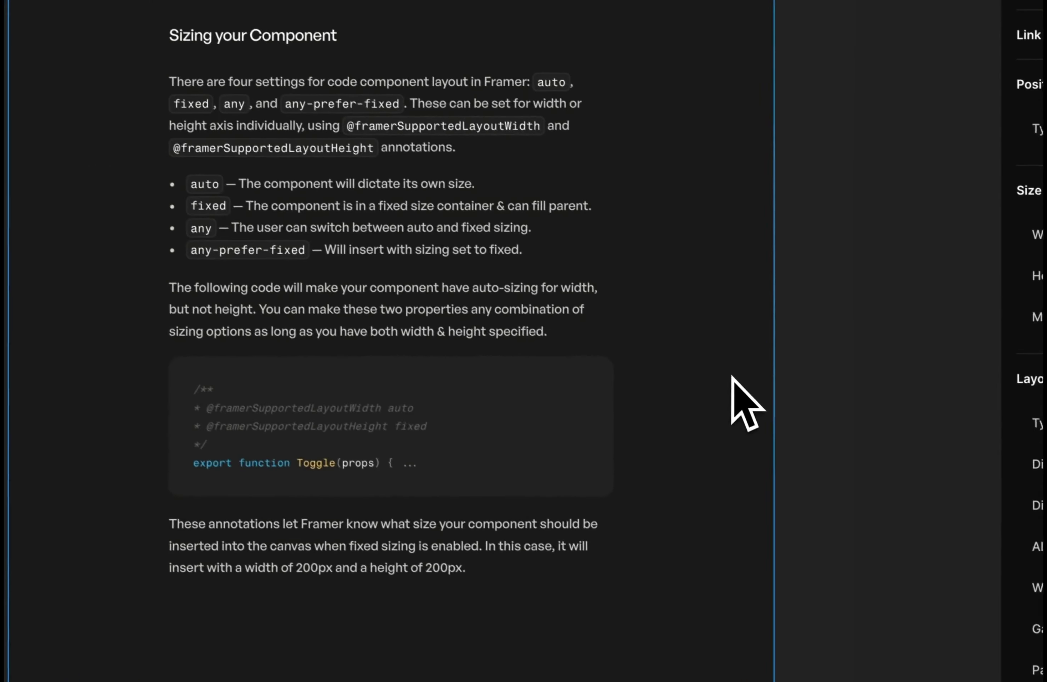
# Wrap the Section Title 1 and Section 1 text layers in a stack and rename the stack "Section 1".
pyautogui.scroll(20, 694, 350)
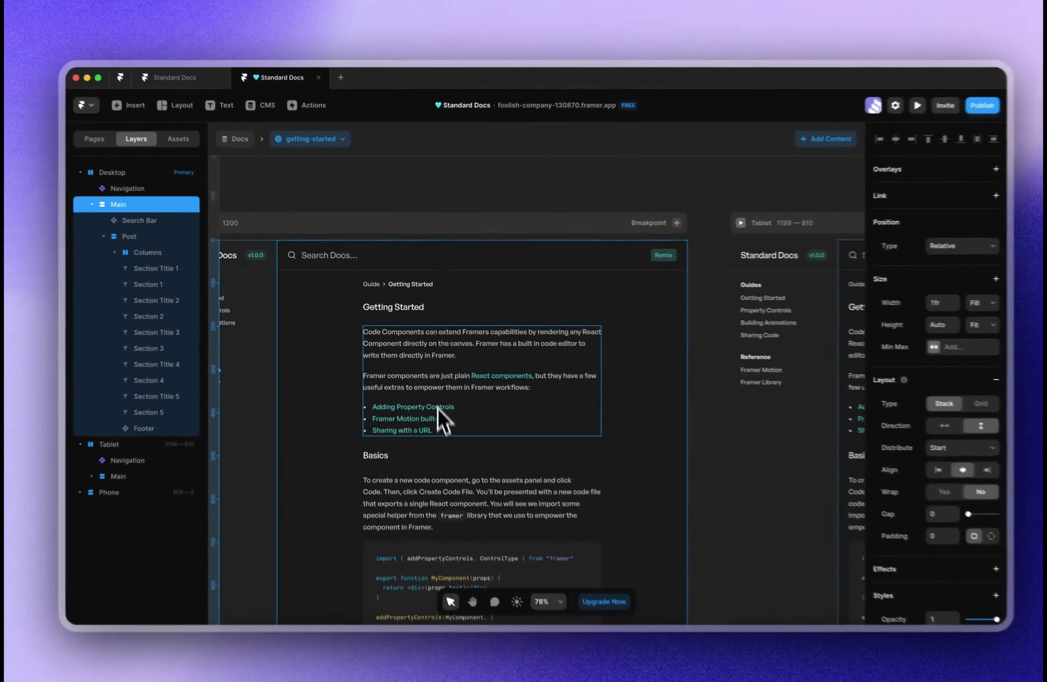
pyautogui.scroll(-10, 168, 456)
pyautogui.scroll(5, 440, 436)
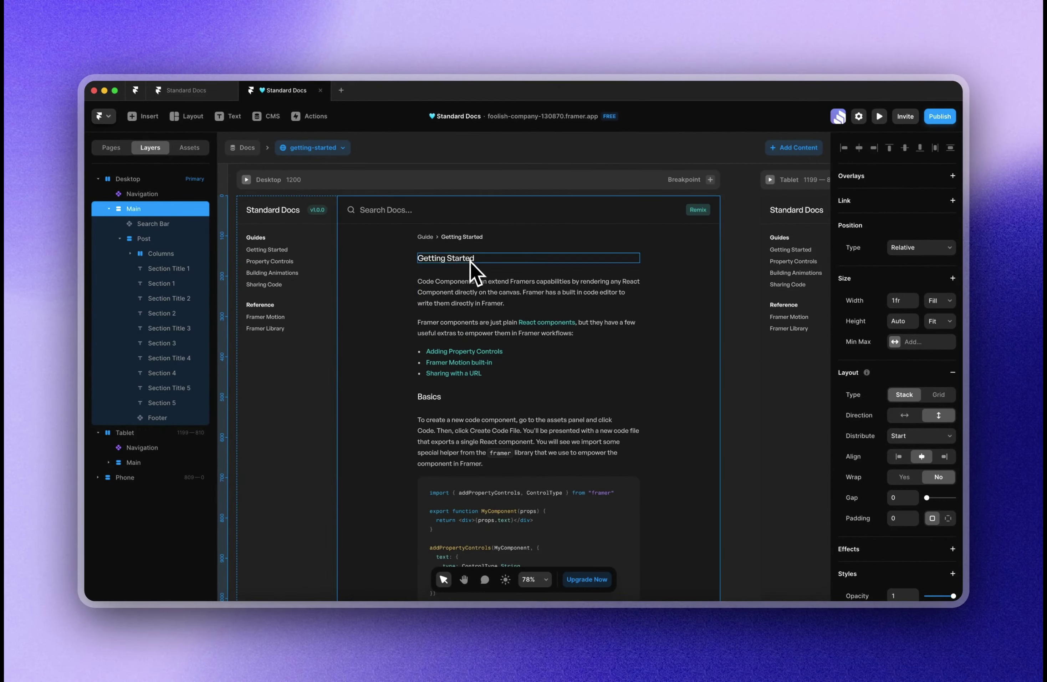
pyautogui.click(470, 262)
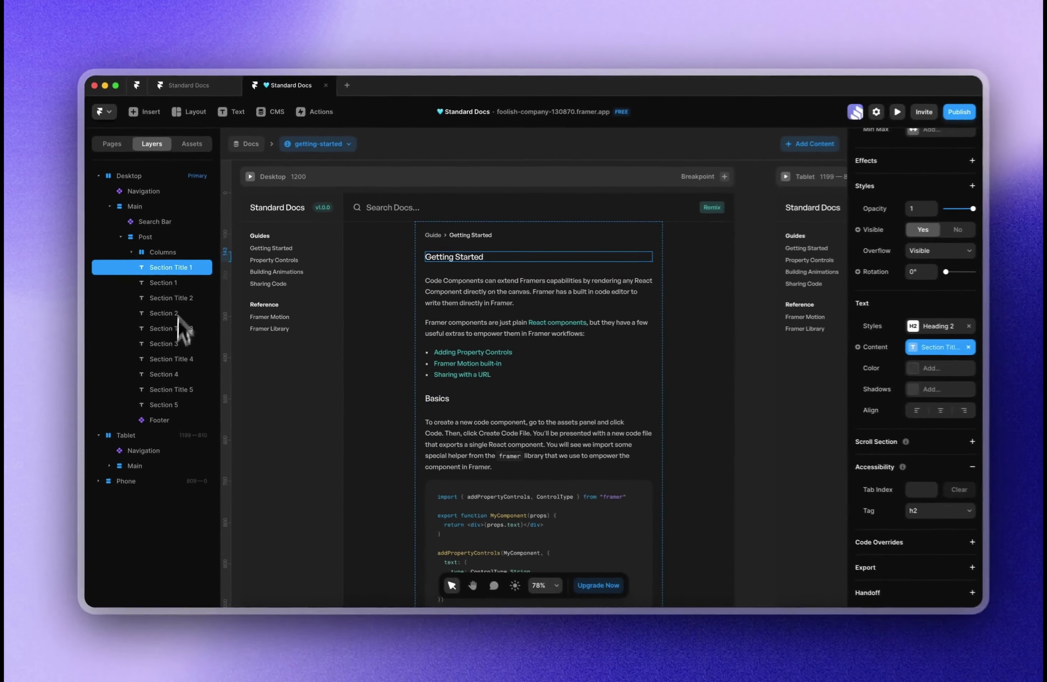
pyautogui.keyDown('shift'); pyautogui.click(175, 285); pyautogui.keyUp('shift')
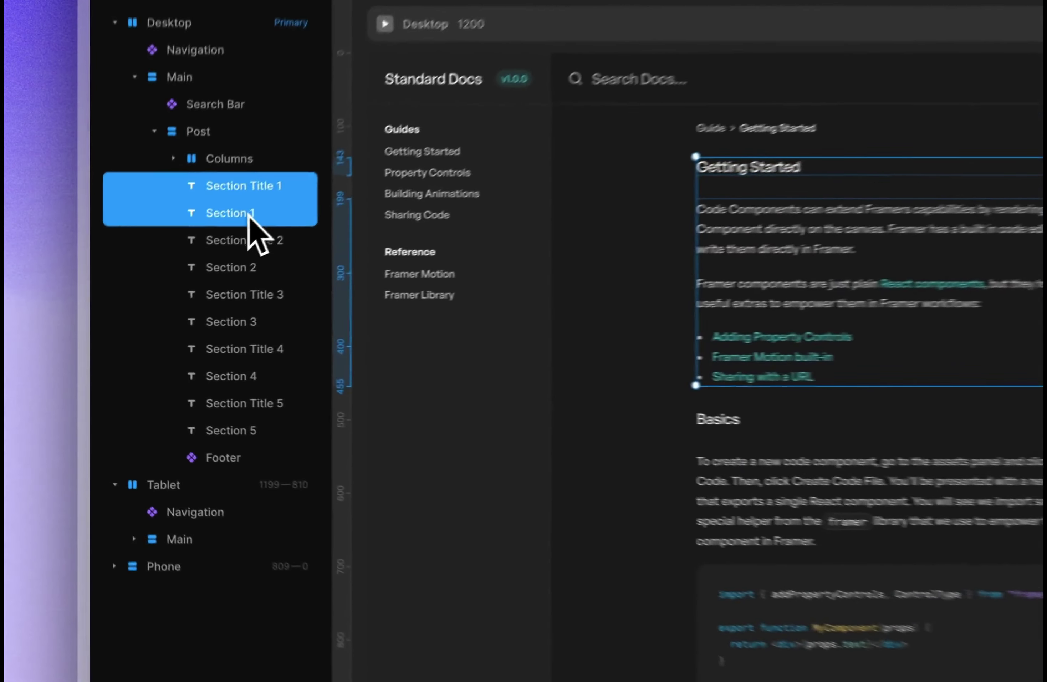
pyautogui.rightClick(241, 183)
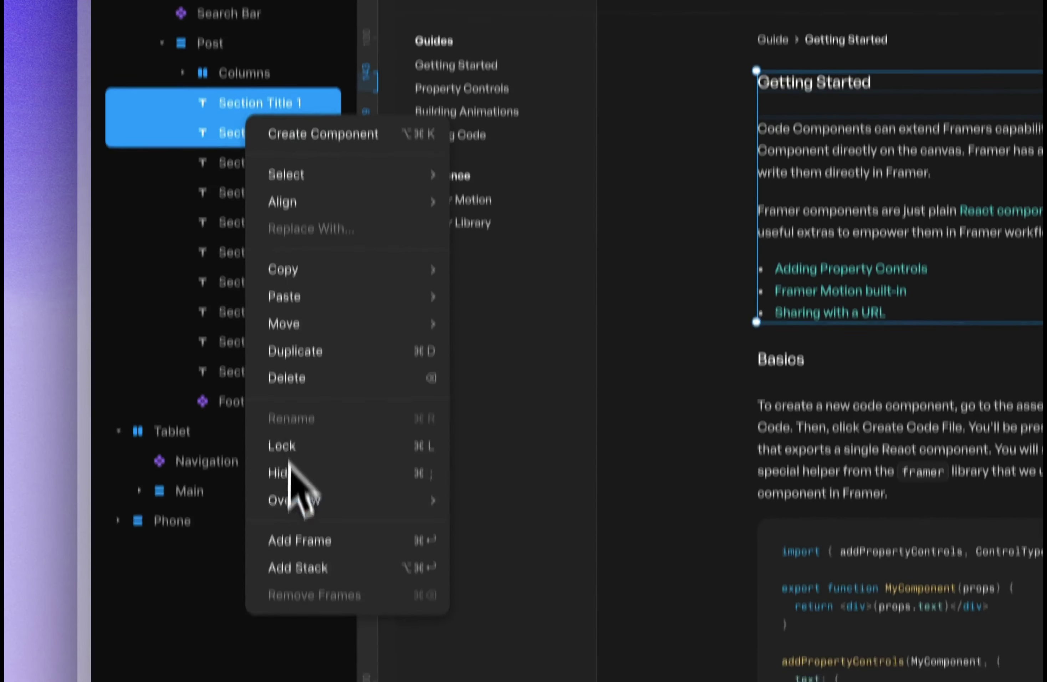
pyautogui.click(346, 513)
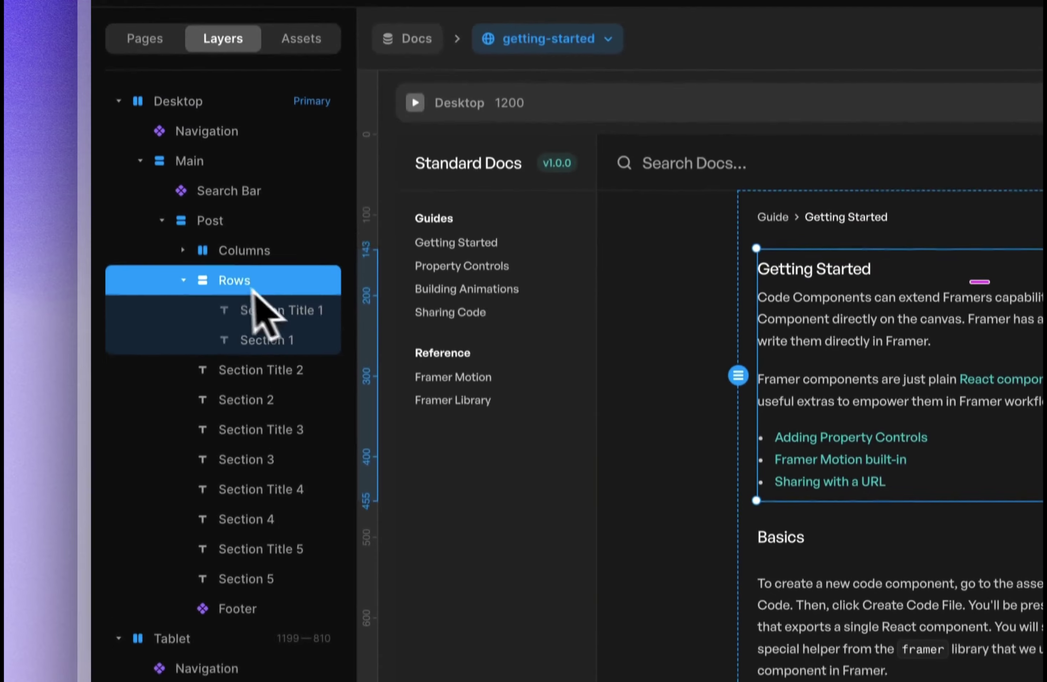
pyautogui.doubleClick(252, 288)
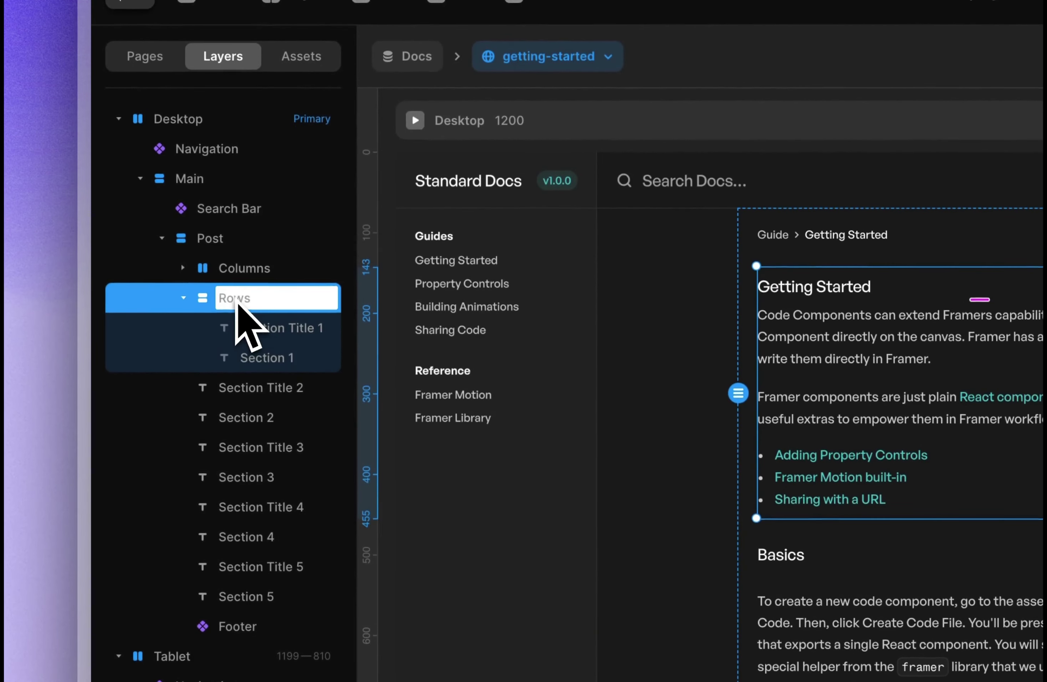
pyautogui.write('Section 1')
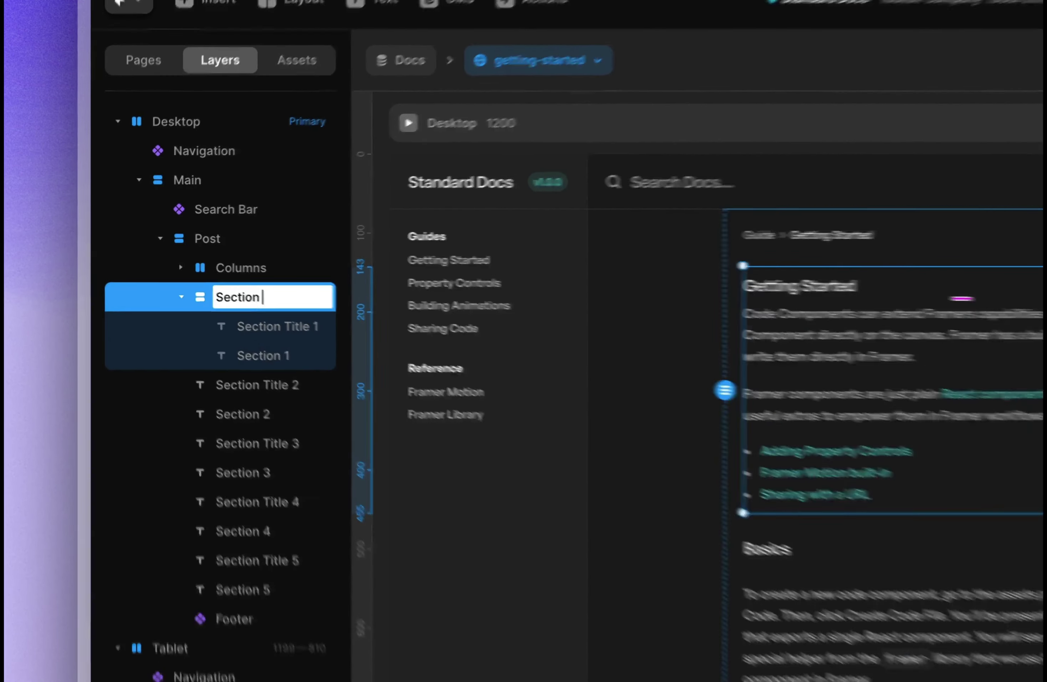
pyautogui.press('Return')
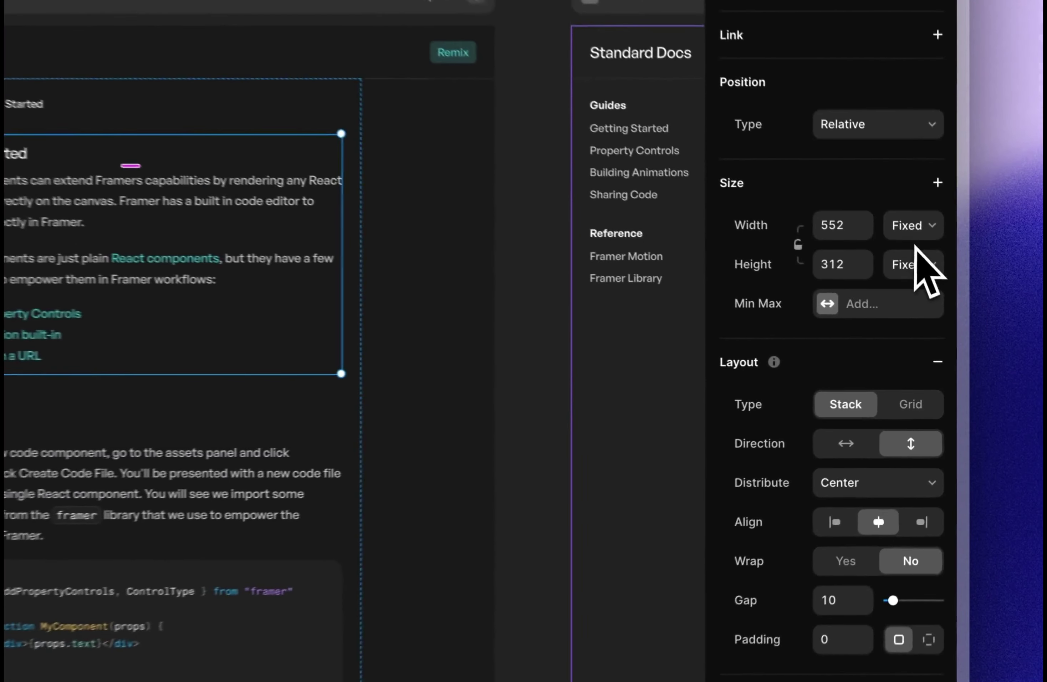
# Set the Section 1 stack's width to Fill, its height to Fit Content and its gap to 24.
pyautogui.click(938, 301)
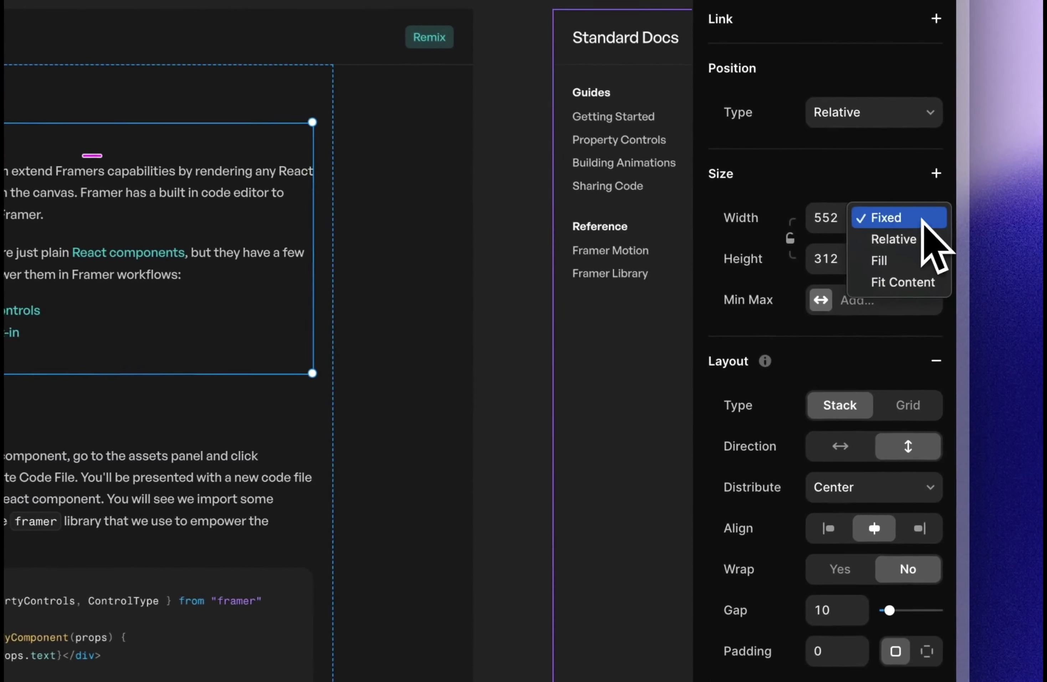
pyautogui.click(895, 260)
pyautogui.click(897, 260)
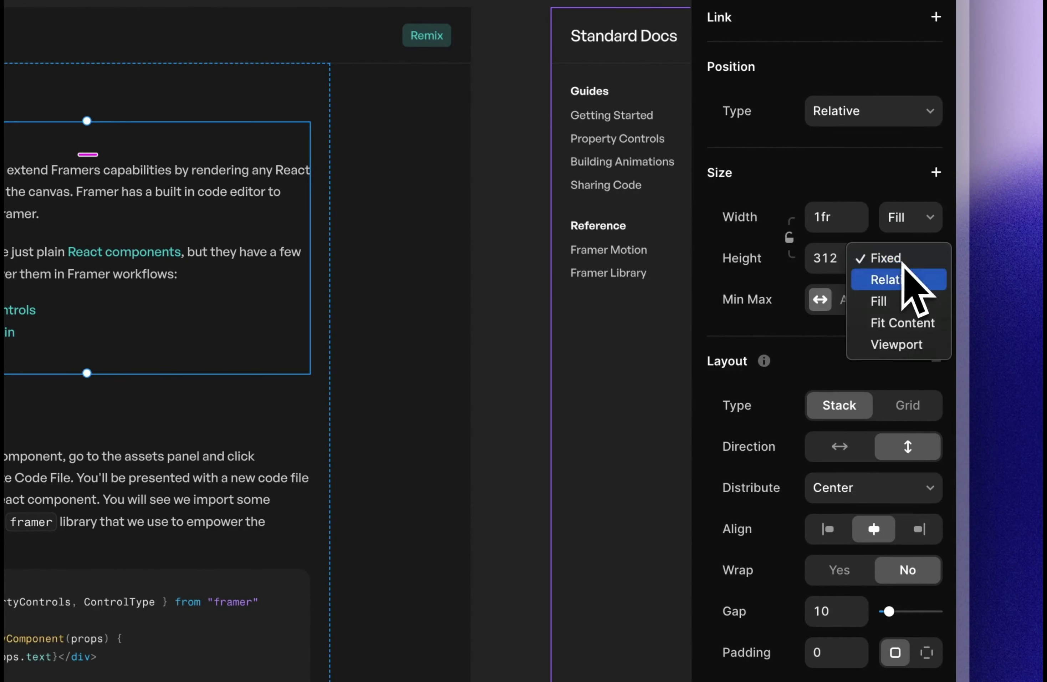
pyautogui.click(899, 320)
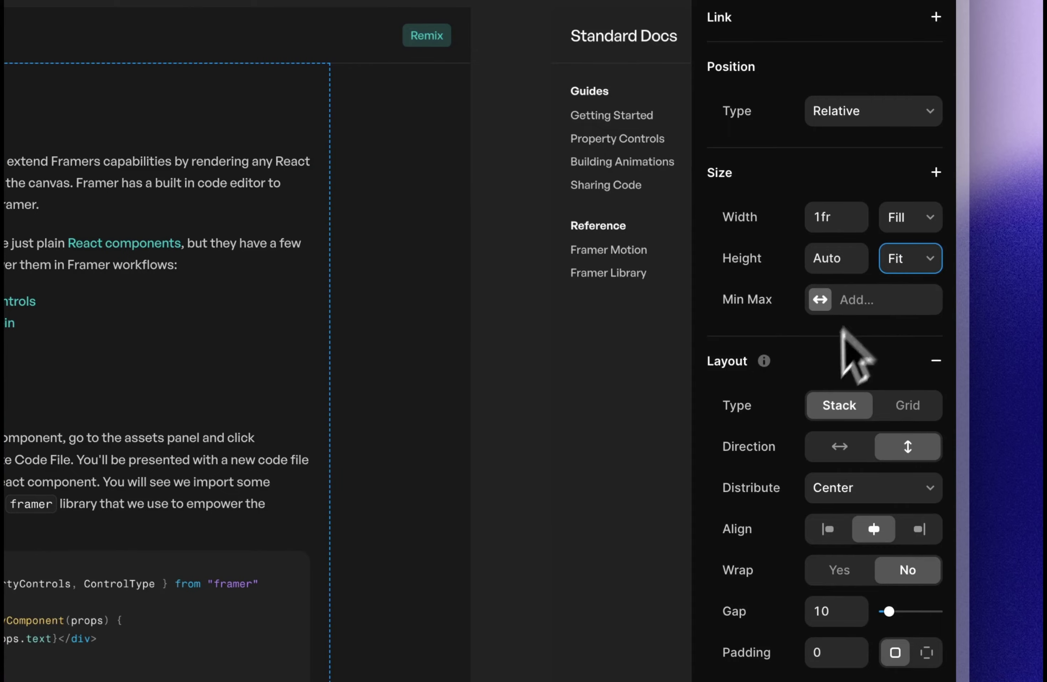
pyautogui.click(834, 524)
pyautogui.write('24')
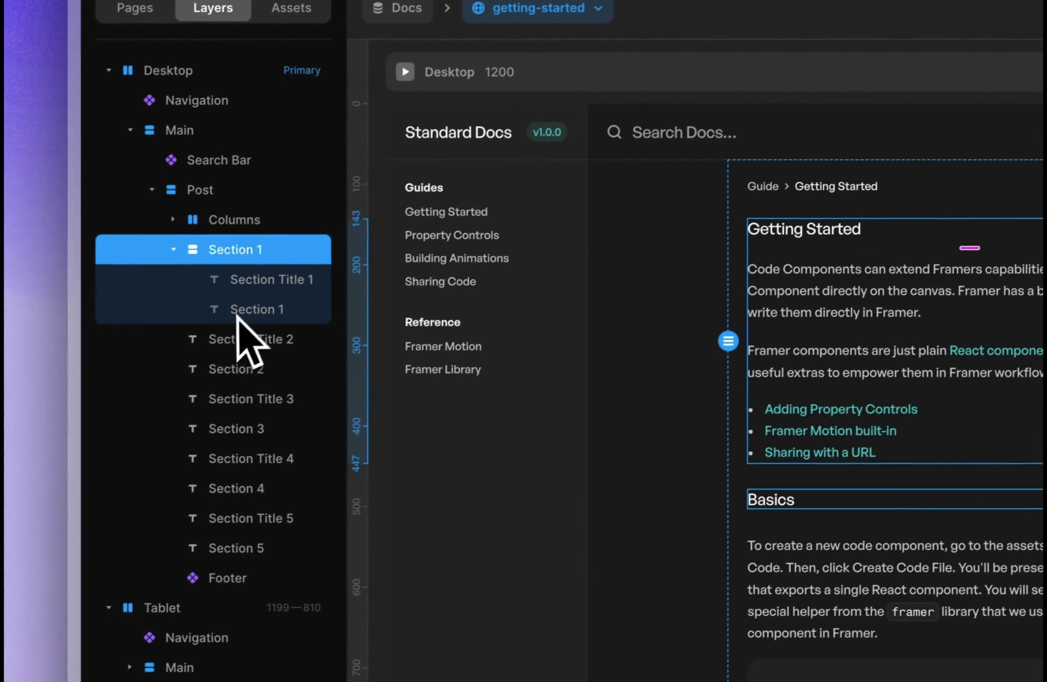
# Wrap the Section Title 2 and Section 2 text layers together in a new stack.
pyautogui.click(171, 382)
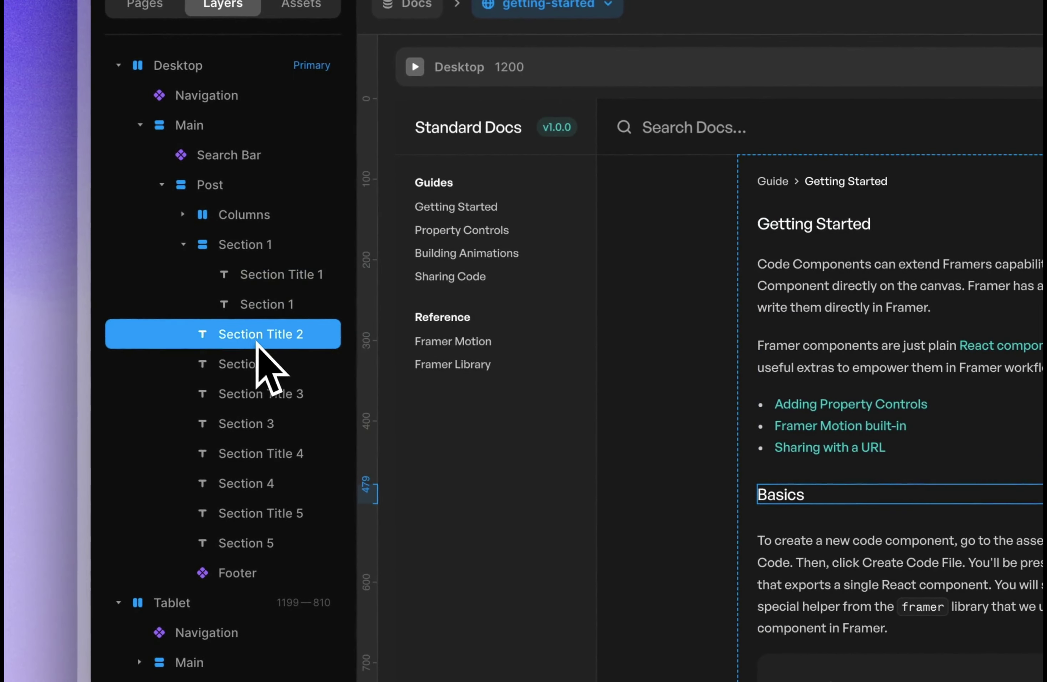
pyautogui.keyDown('shift'); pyautogui.click(257, 366); pyautogui.keyUp('shift')
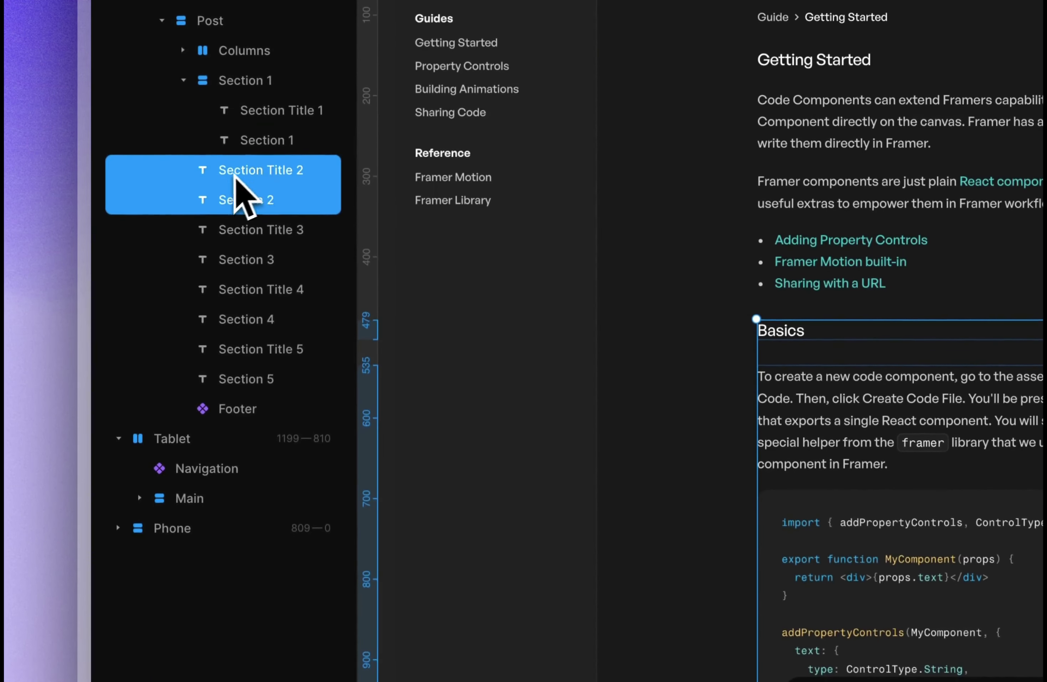
pyautogui.rightClick(234, 174)
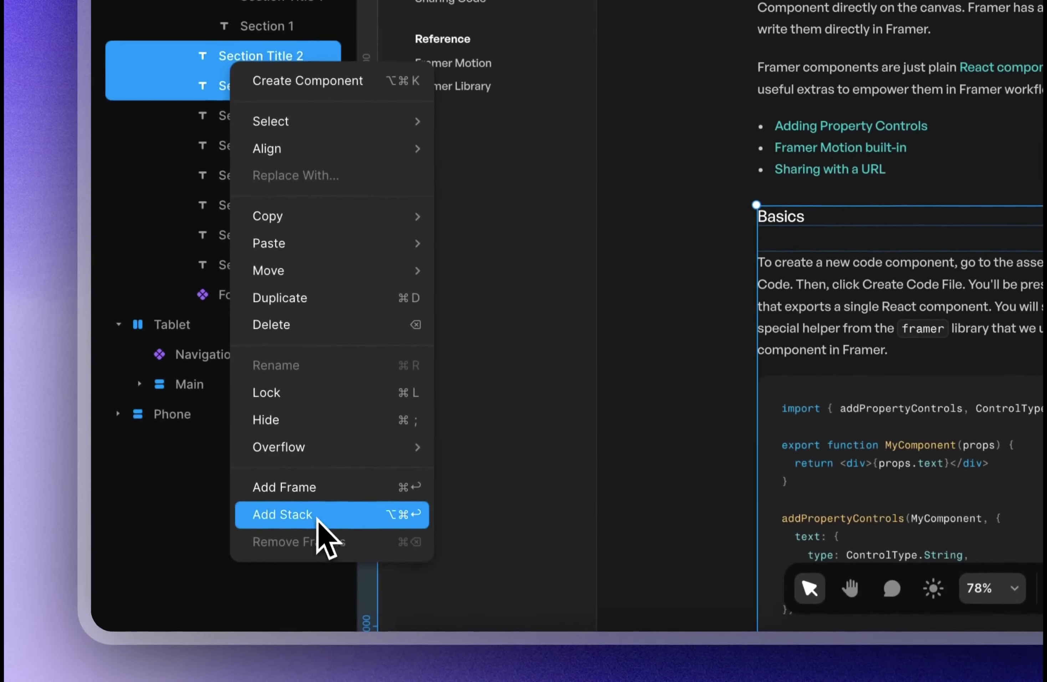
pyautogui.click(318, 514)
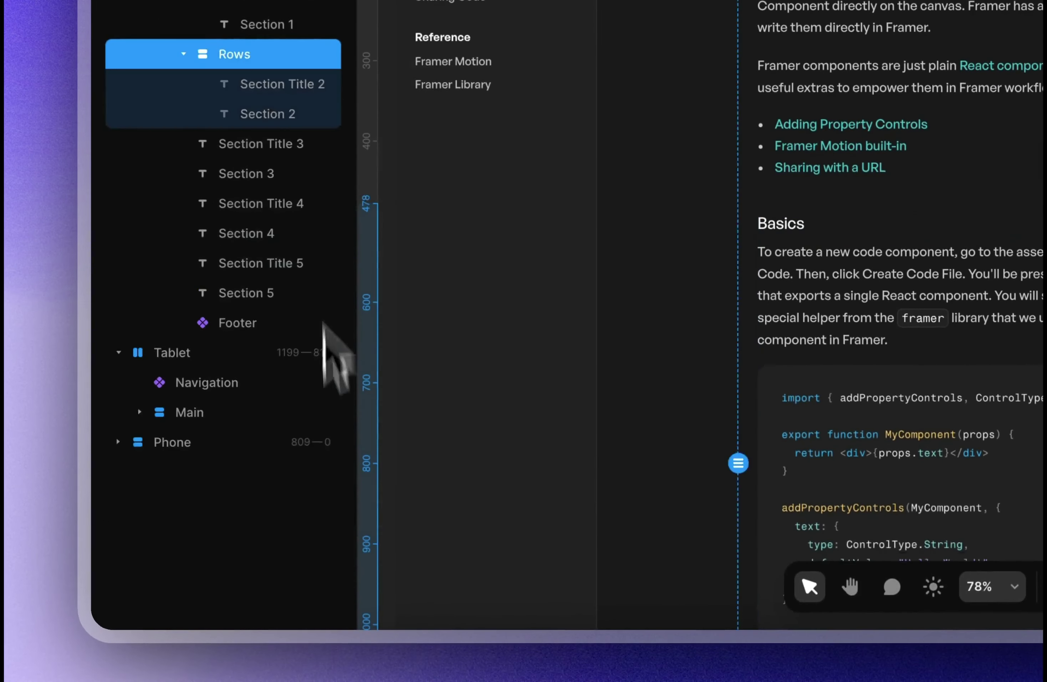
# Wrap the Section Title 3 and Section 3 text layers together in a new stack.
pyautogui.click(274, 153)
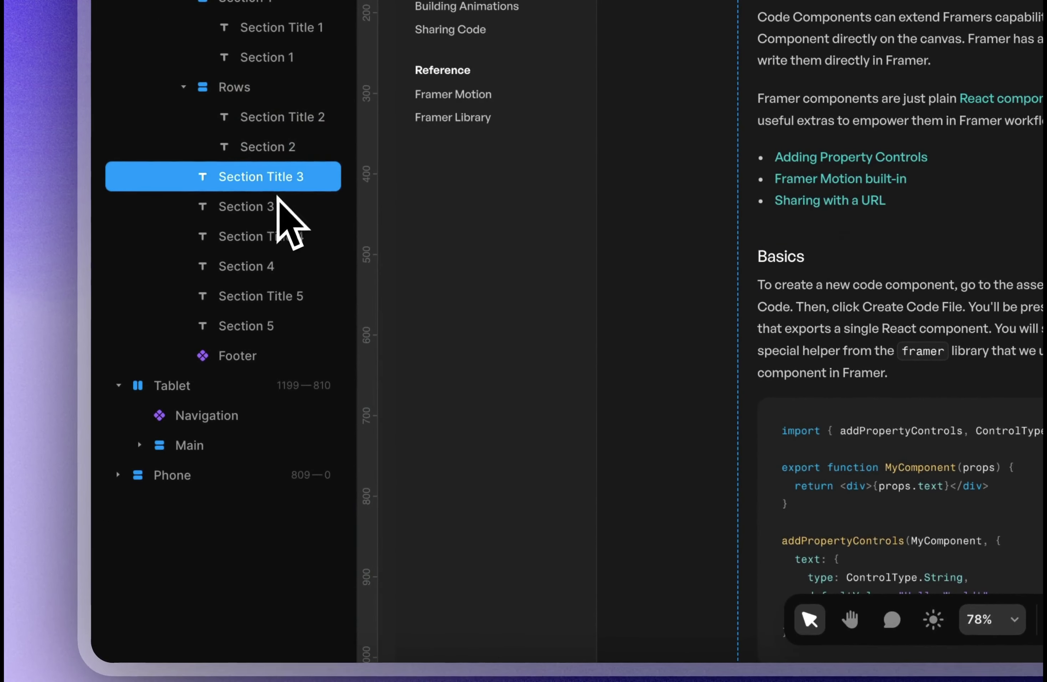
pyautogui.keyDown('shift'); pyautogui.click(274, 207); pyautogui.keyUp('shift')
pyautogui.rightClick(274, 207)
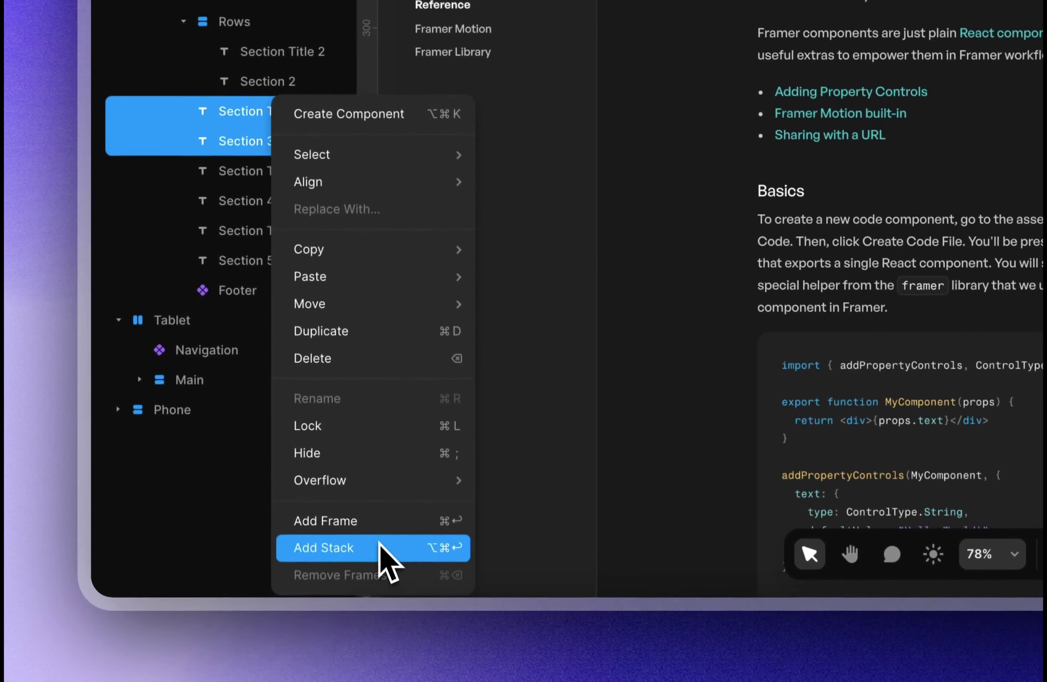
pyautogui.click(328, 547)
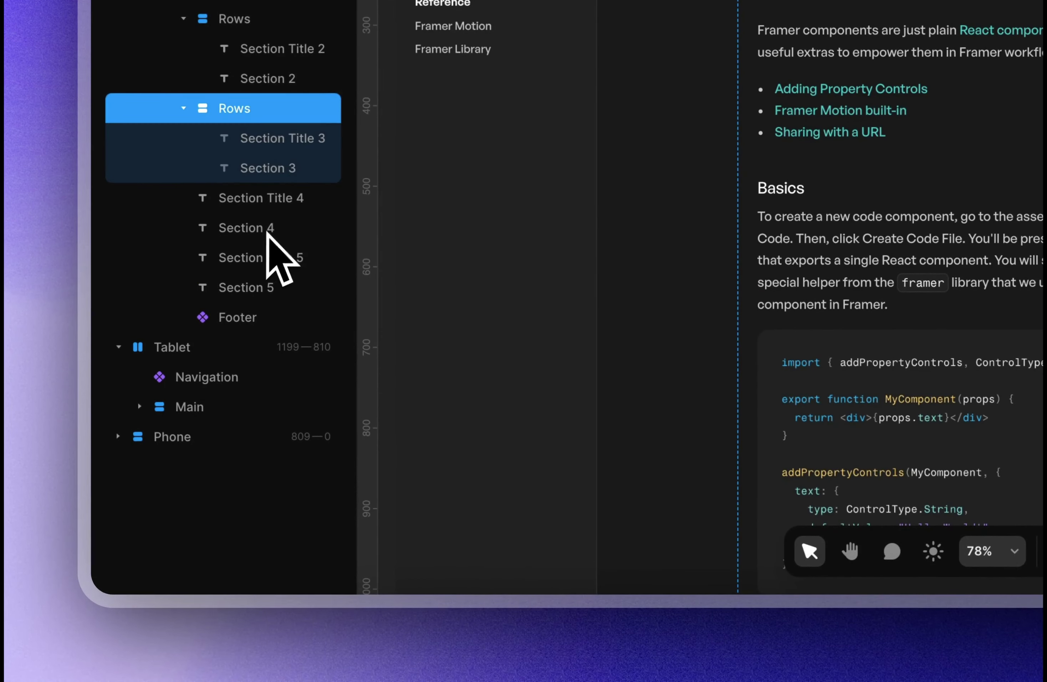
# Wrap the Section Title 4 and Section 4 text layers together in a new stack.
pyautogui.click(270, 203)
pyautogui.keyDown('shift'); pyautogui.click(265, 228); pyautogui.keyUp('shift')
pyautogui.rightClick(266, 229)
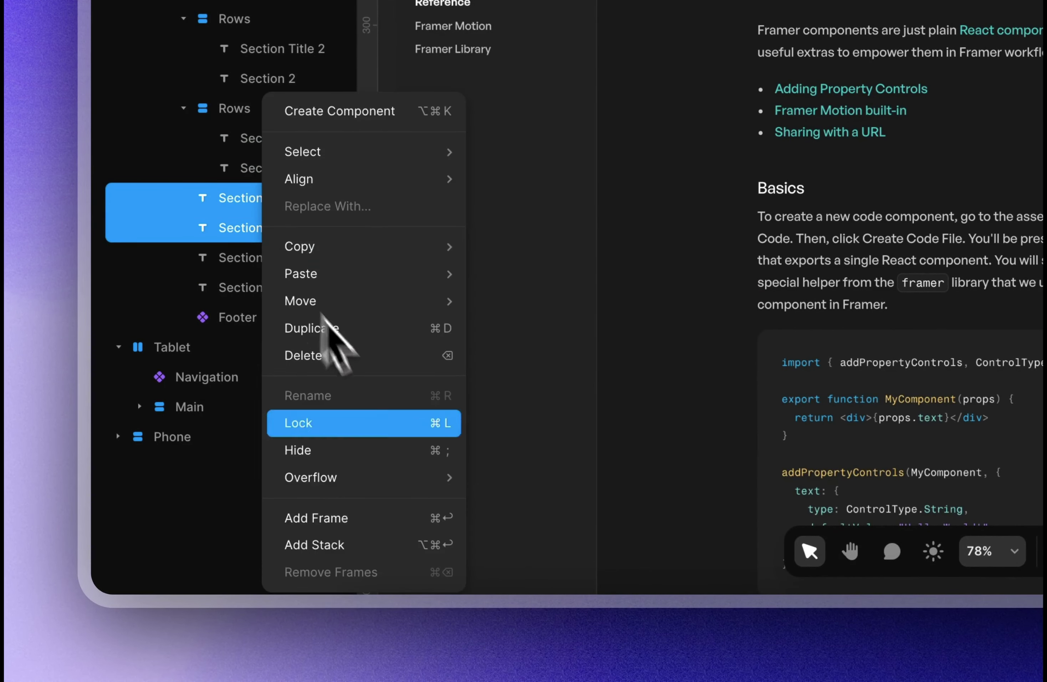
pyautogui.click(354, 547)
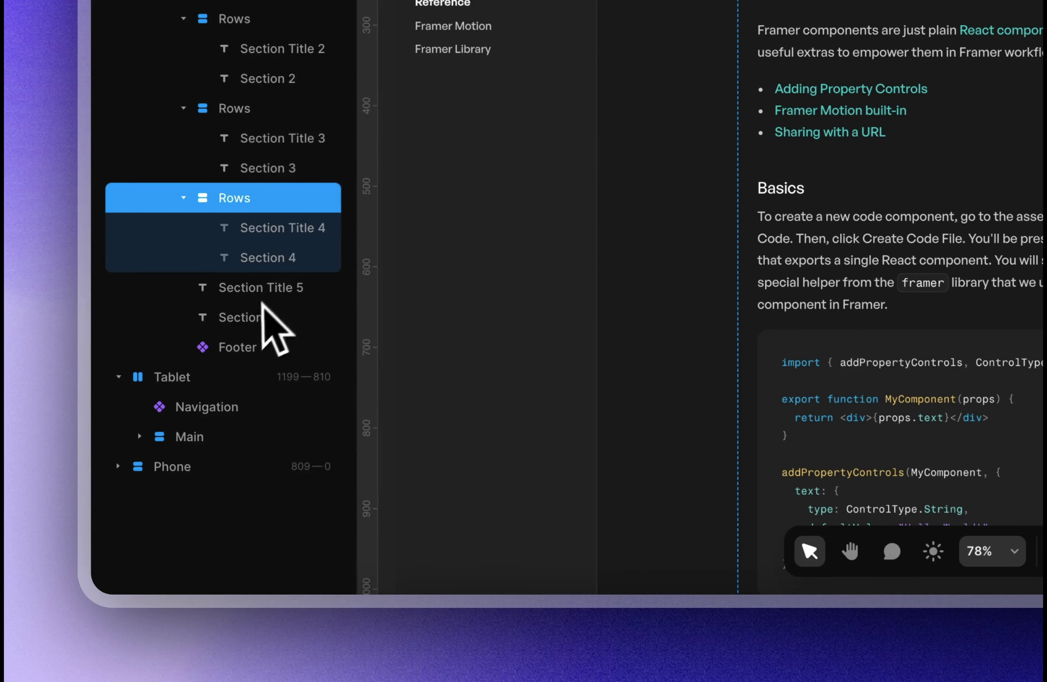
# Wrap the Section Title 5 and Section 5 text layers together in a new stack.
pyautogui.click(257, 299)
pyautogui.keyDown('shift'); pyautogui.click(267, 321); pyautogui.keyUp('shift')
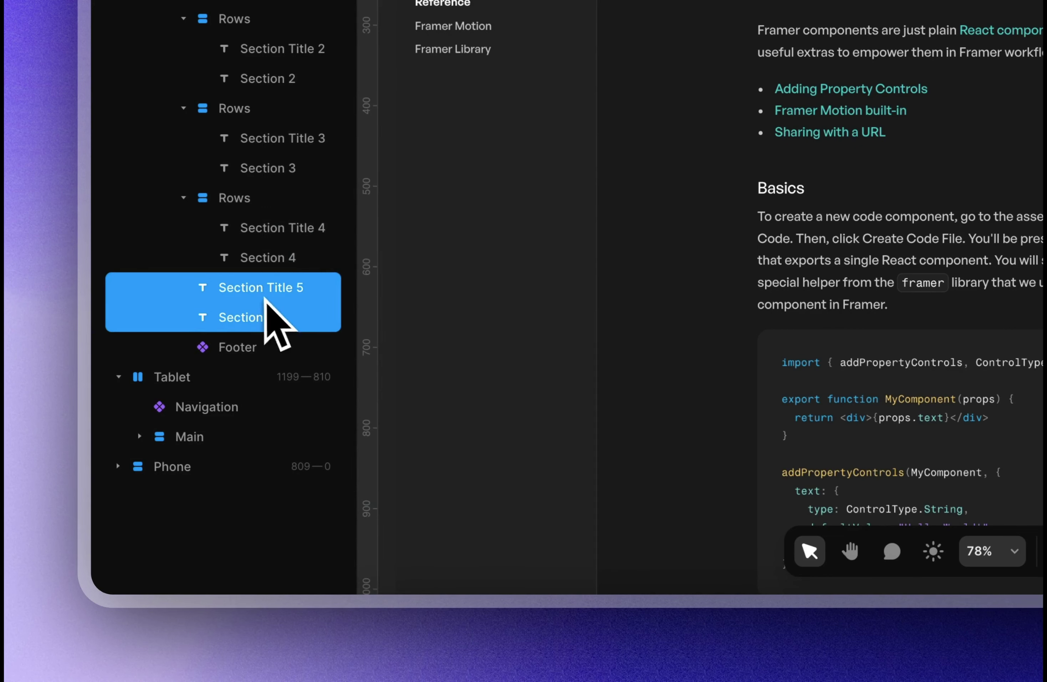
pyautogui.rightClick(265, 298)
pyautogui.click(364, 546)
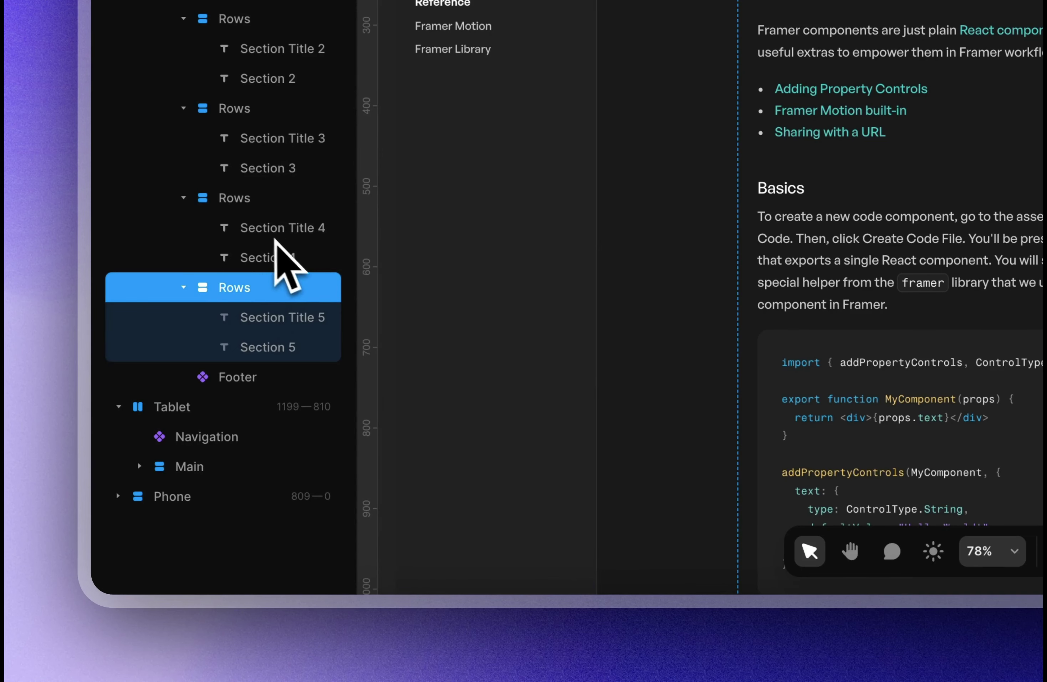
pyautogui.scroll(5, 278, 237)
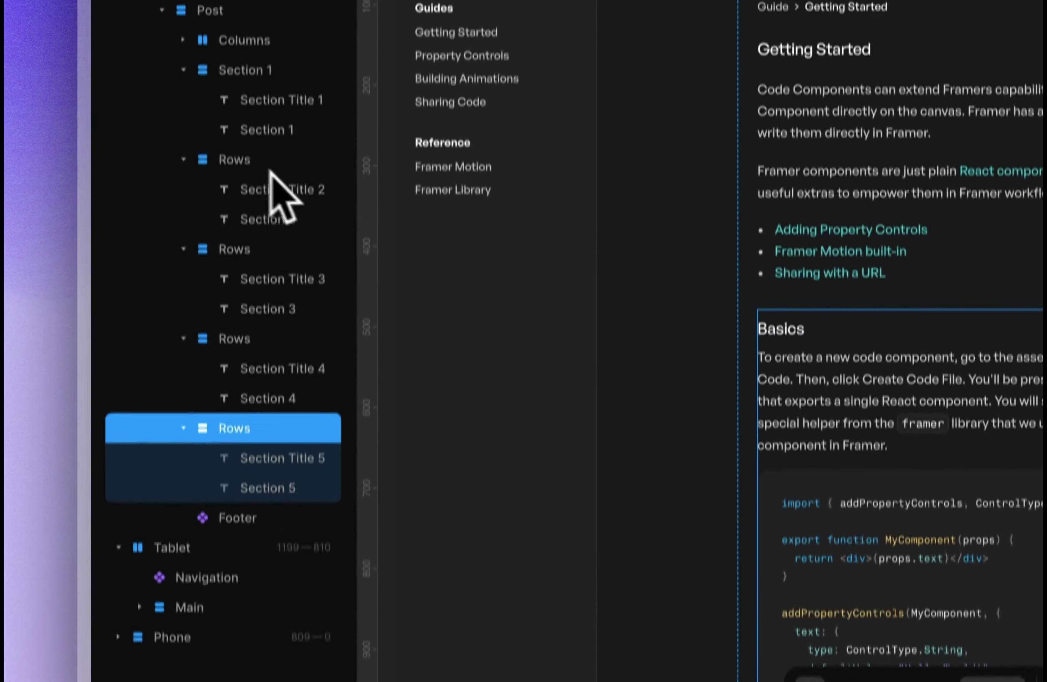
# Rename the four Rows stacks, in layer order, to Section 2, Section 3, Section 4 and Section 5.
pyautogui.doubleClick(259, 197)
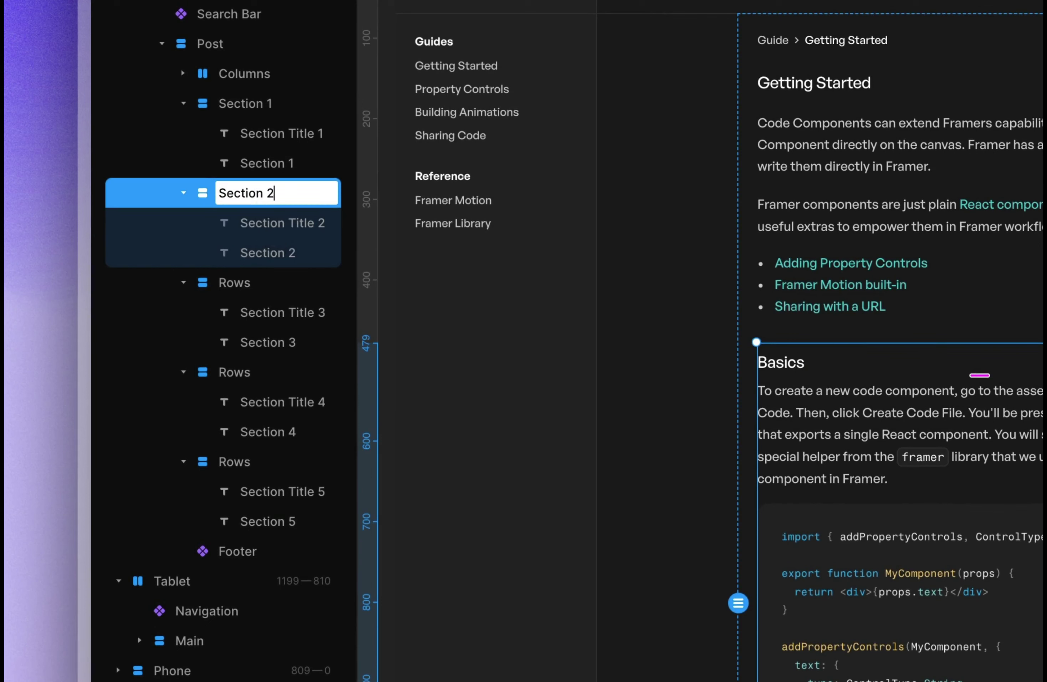
pyautogui.write('Section 2')
pyautogui.doubleClick(244, 288)
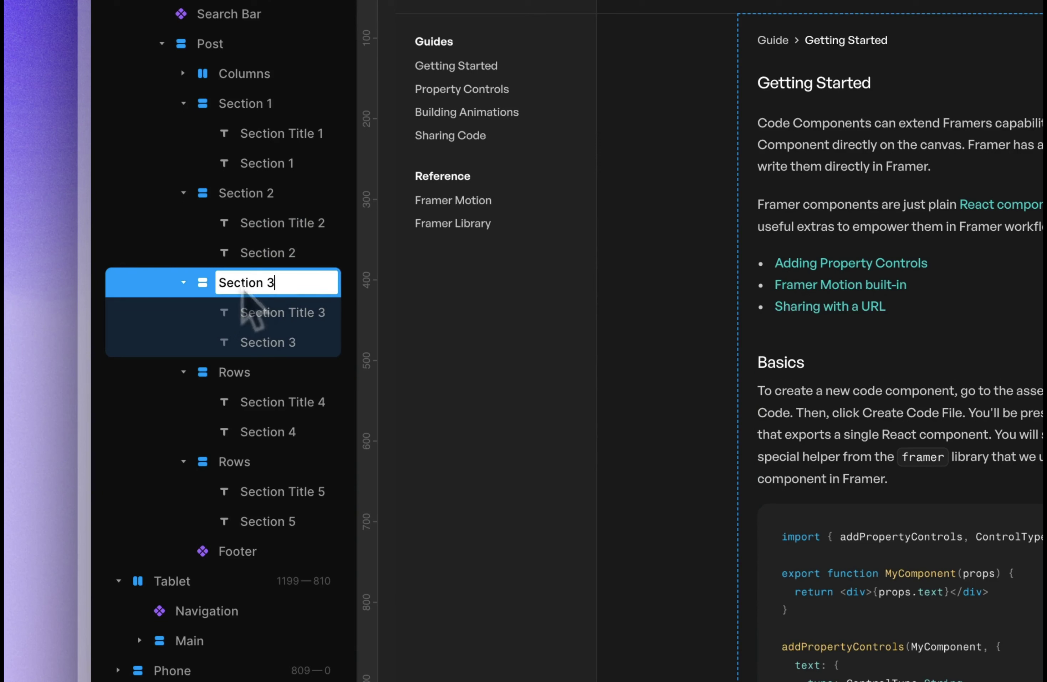
pyautogui.doubleClick(245, 373)
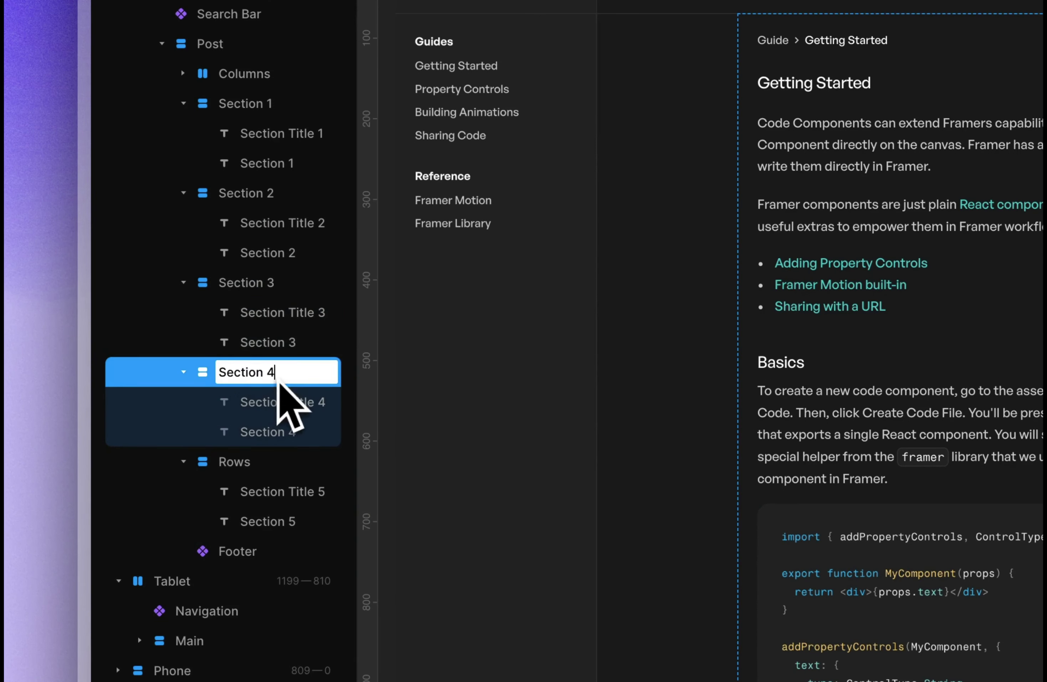
pyautogui.doubleClick(232, 465)
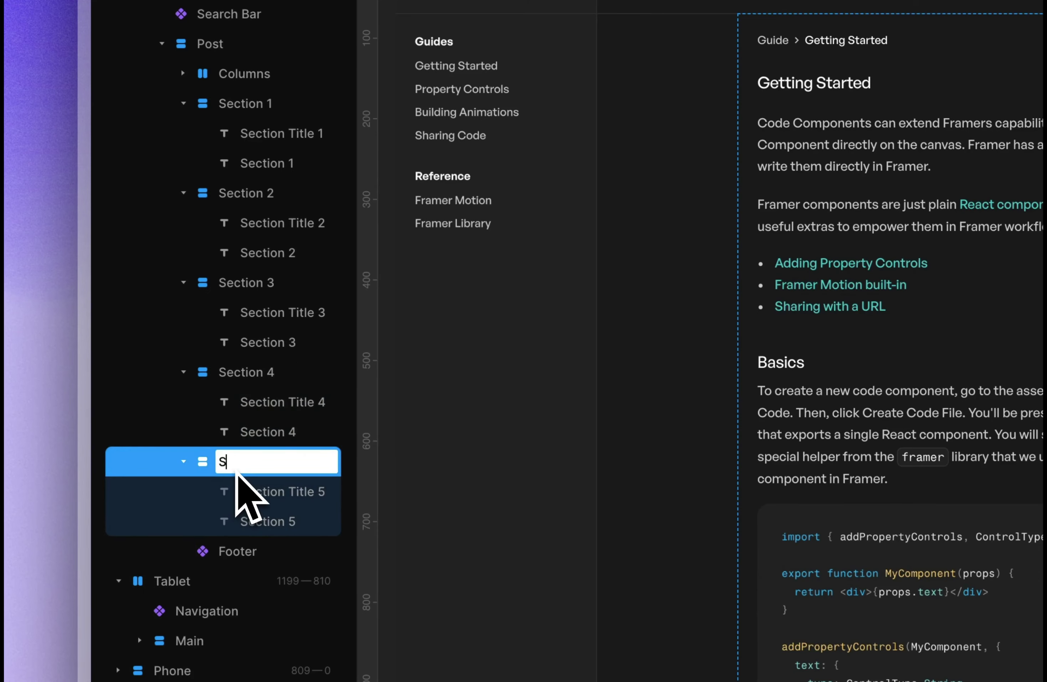
pyautogui.write('Section 5')
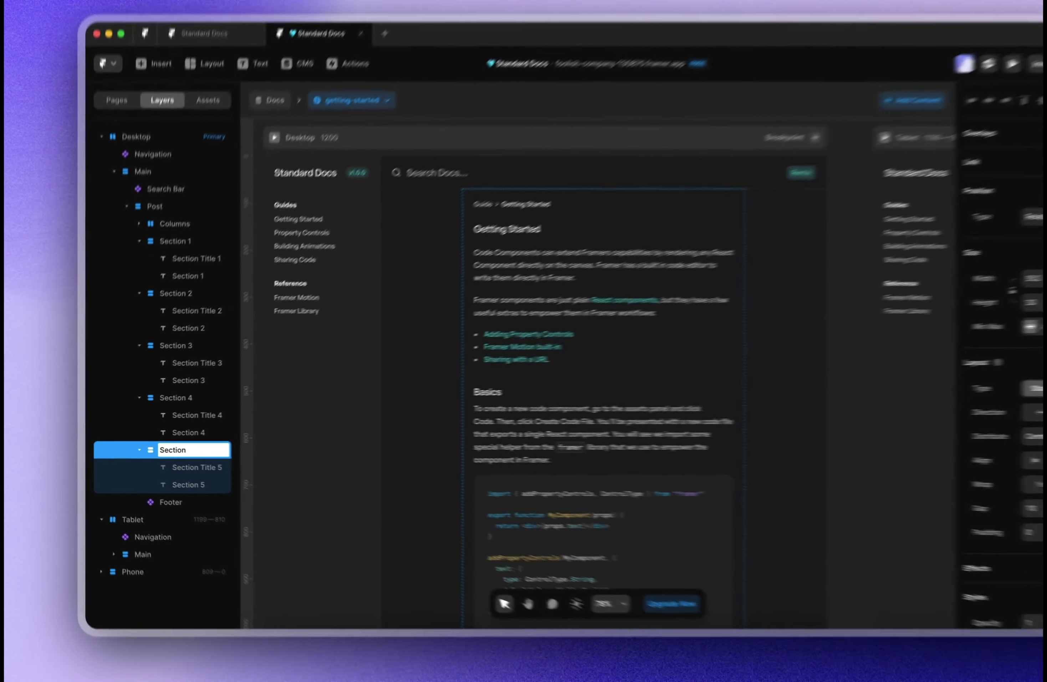
pyautogui.press('Return')
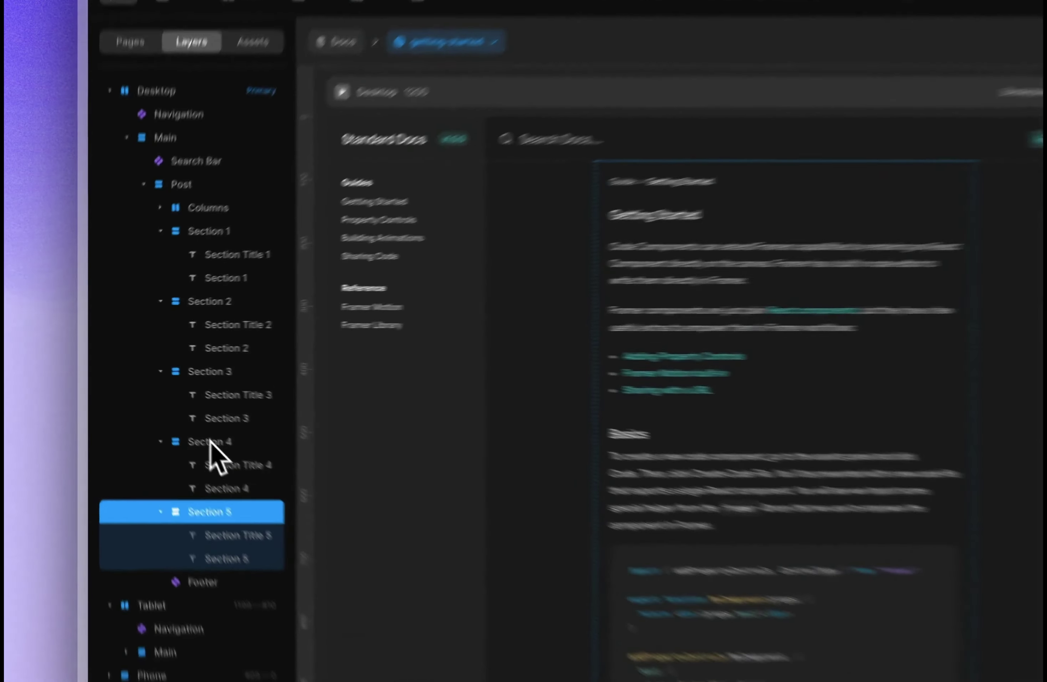
# Set the width of all five section stacks to Fill and their height to Fit Content.
pyautogui.keyDown('shift'); pyautogui.click(172, 401); pyautogui.keyUp('shift')
pyautogui.keyDown('shift'); pyautogui.click(191, 358); pyautogui.keyUp('shift')
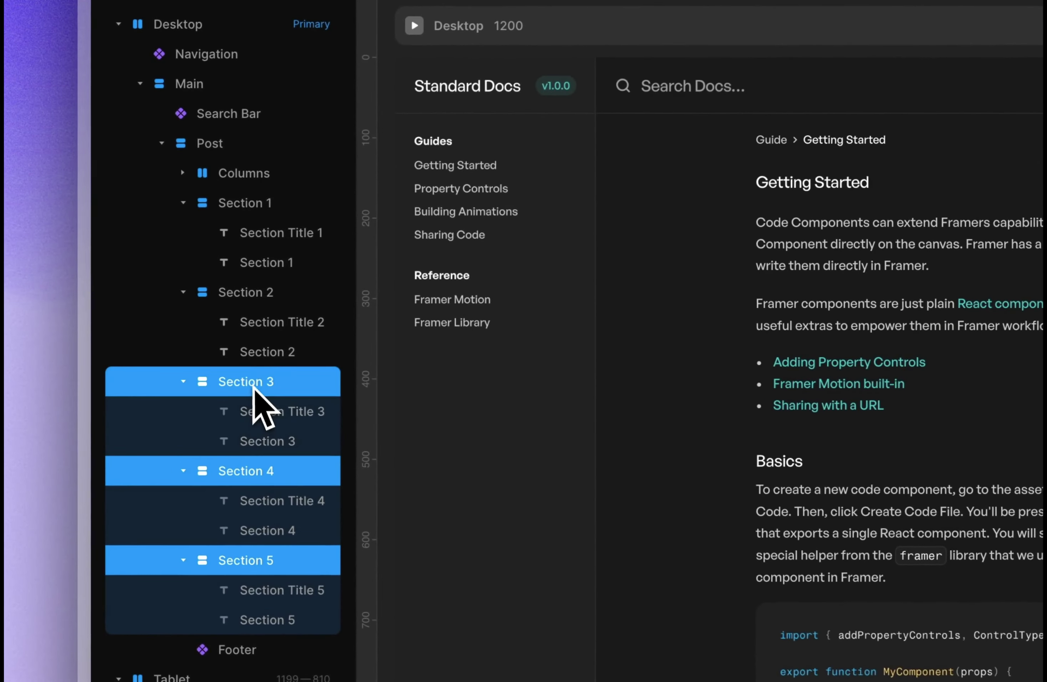
pyautogui.keyDown('shift'); pyautogui.click(275, 289); pyautogui.keyUp('shift')
pyautogui.keyDown('shift'); pyautogui.click(264, 209); pyautogui.keyUp('shift')
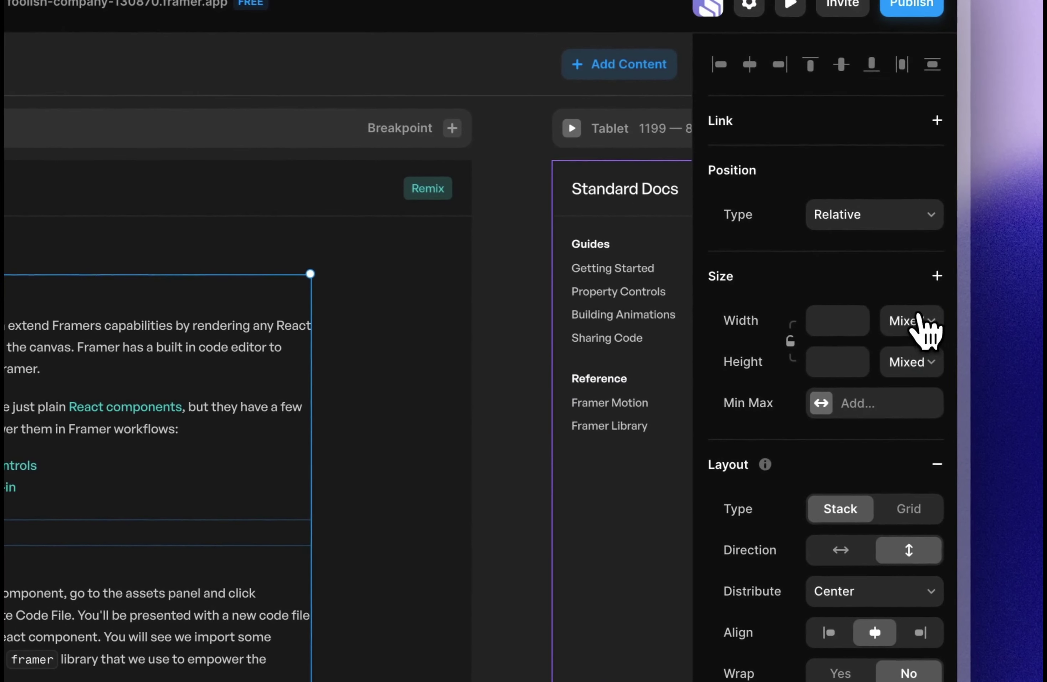
pyautogui.click(1026, 308)
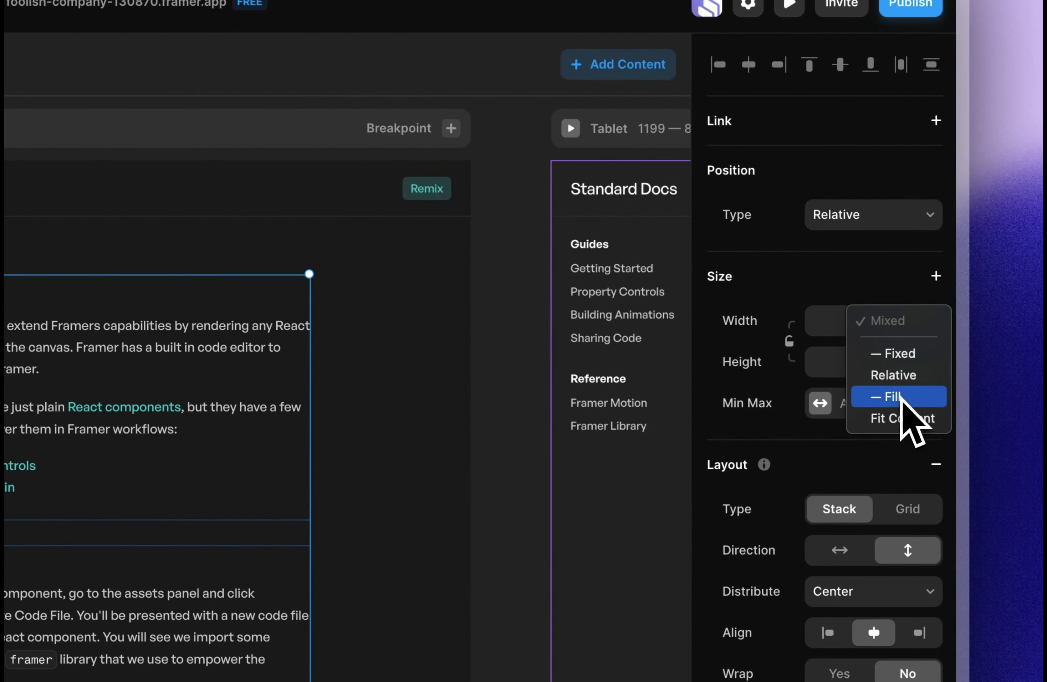
pyautogui.click(902, 397)
pyautogui.click(913, 361)
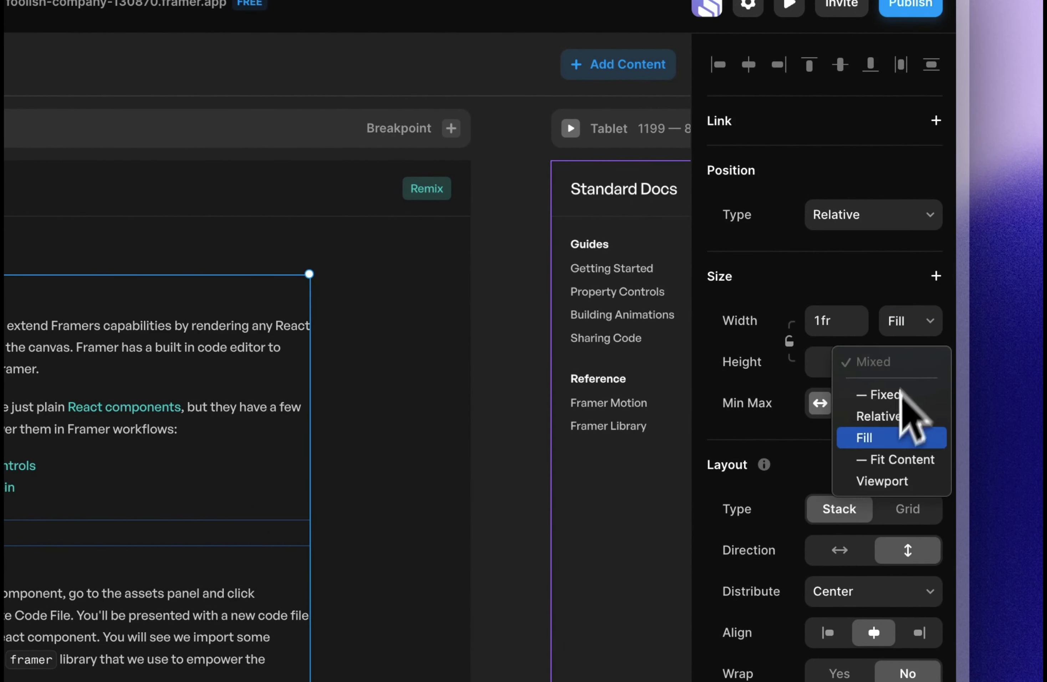
pyautogui.click(900, 460)
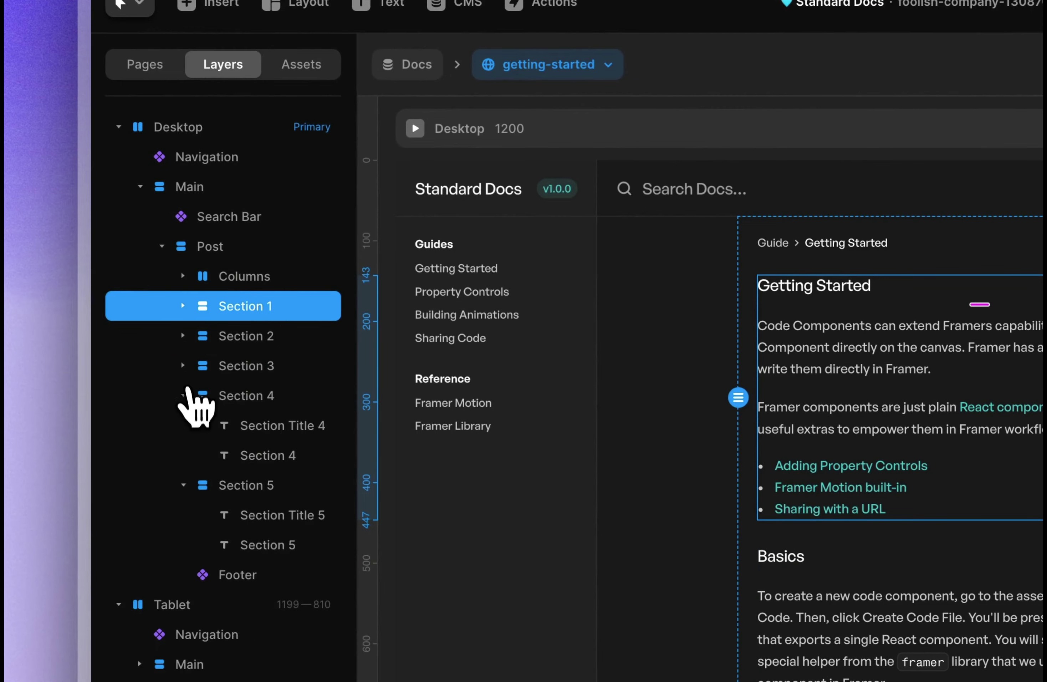
# Collapse the Section 4 and Section 5 layers and add a scroll section named 1 to the Section 1 stack.
pyautogui.click(184, 394)
pyautogui.click(184, 426)
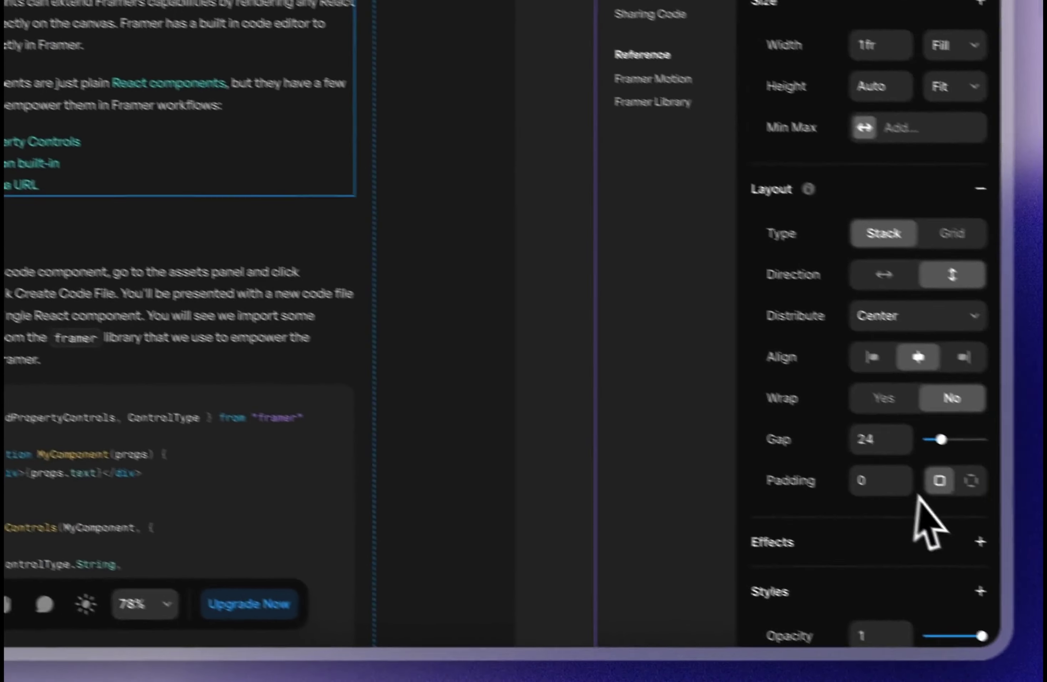
pyautogui.scroll(-10, 923, 519)
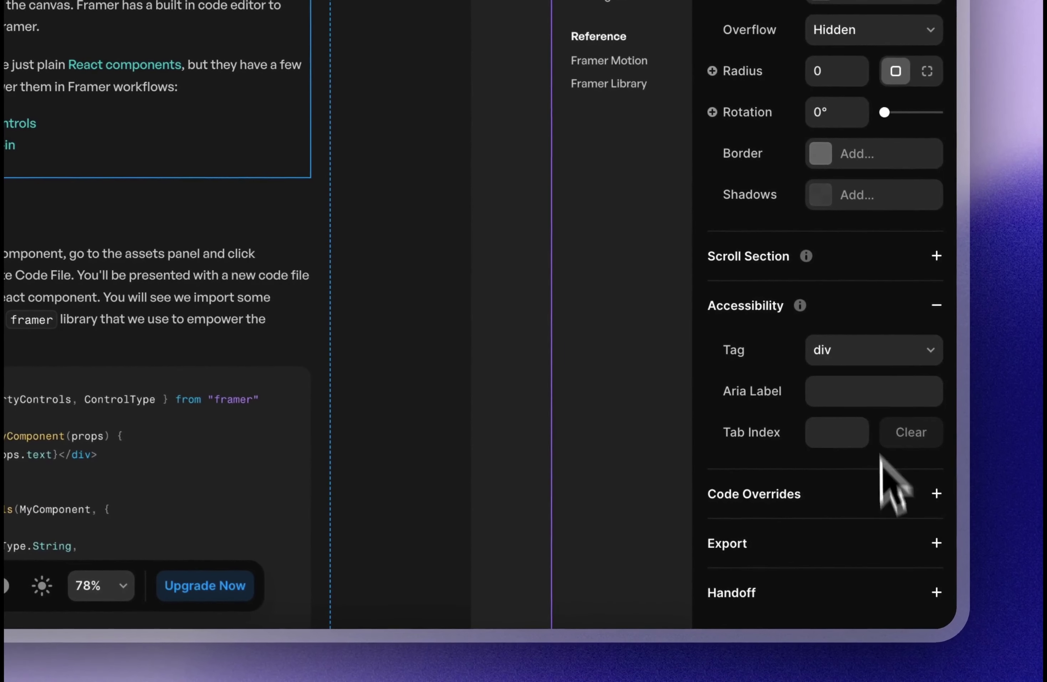
pyautogui.click(874, 264)
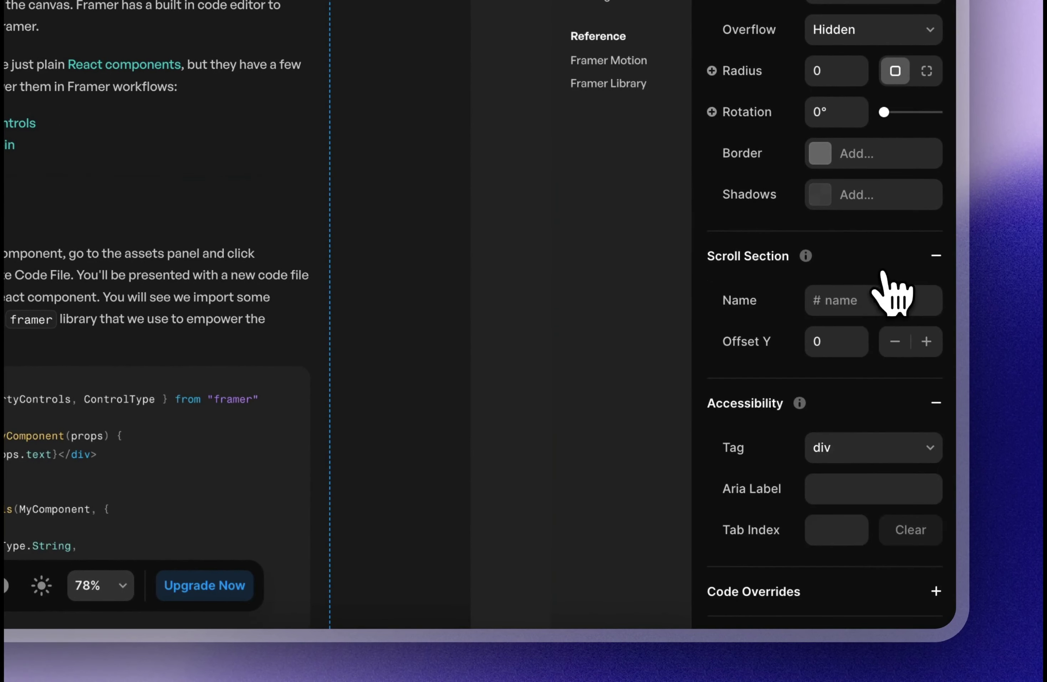
pyautogui.click(861, 300)
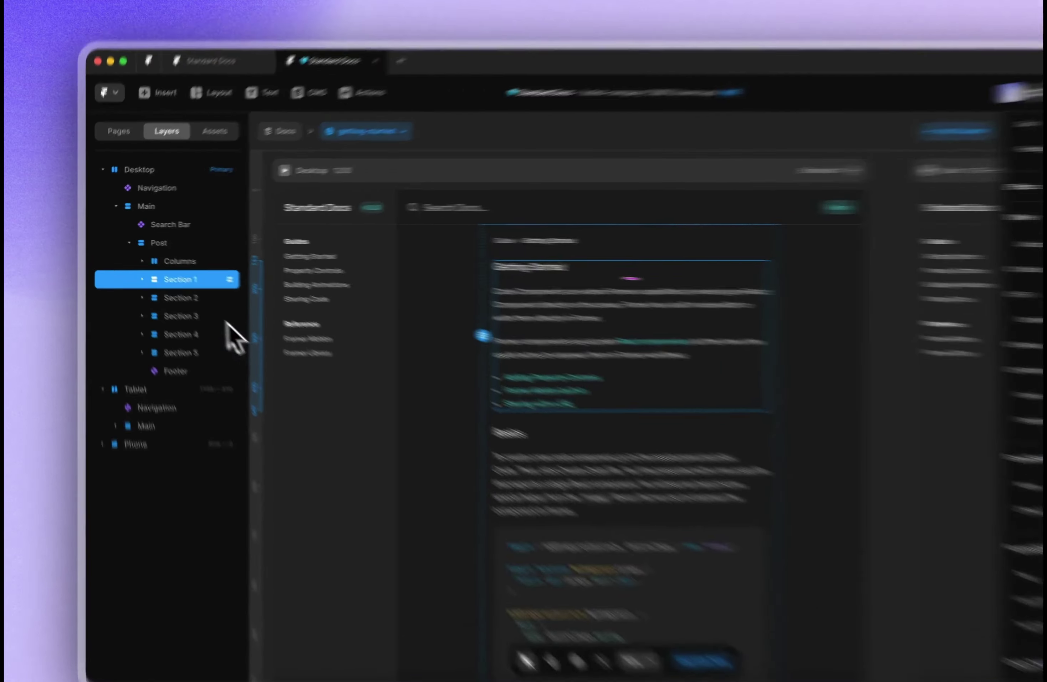
# Set the Y offset of the Section 1 stack's scroll section to 100.
pyautogui.click(179, 284)
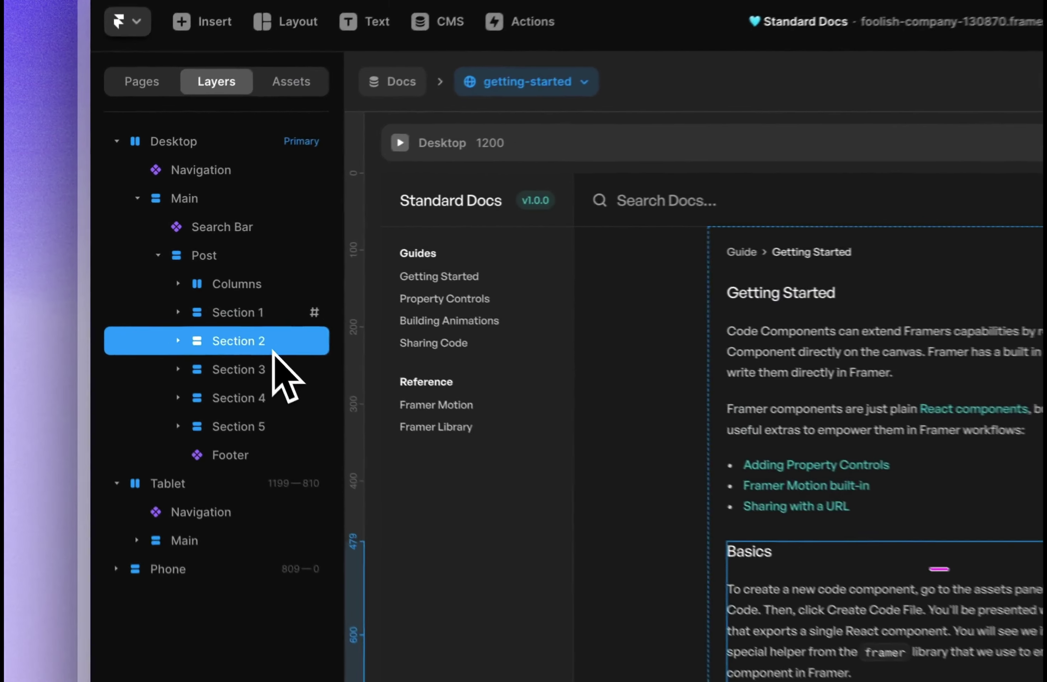
pyautogui.click(184, 270)
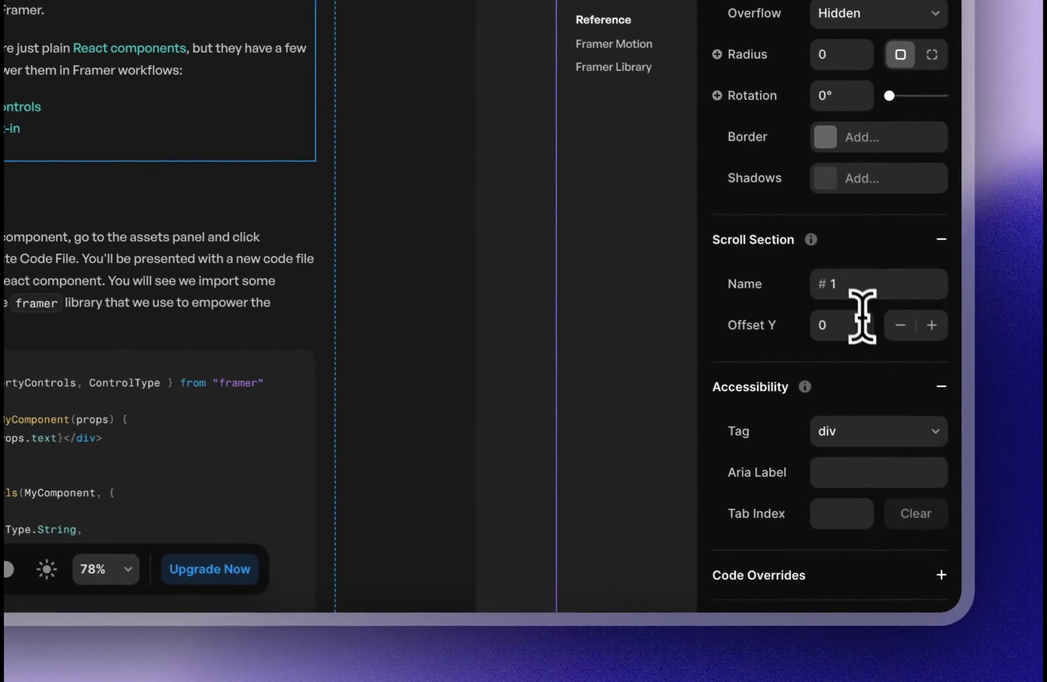
pyautogui.click(837, 320)
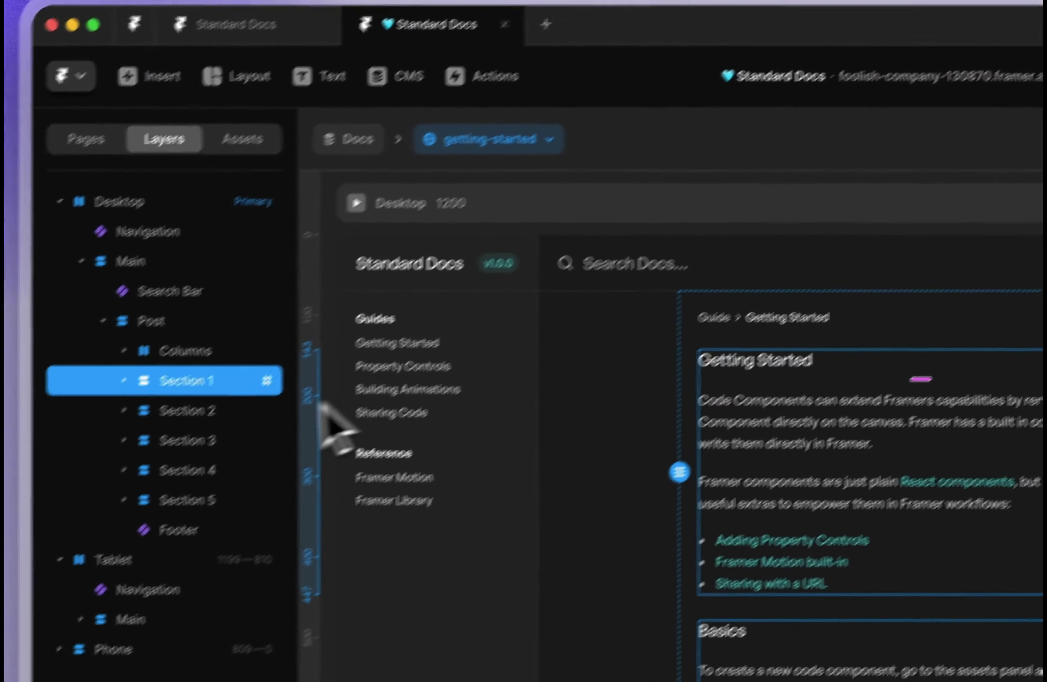
# Add a scroll section to the Section 2 stack.
pyautogui.click(246, 414)
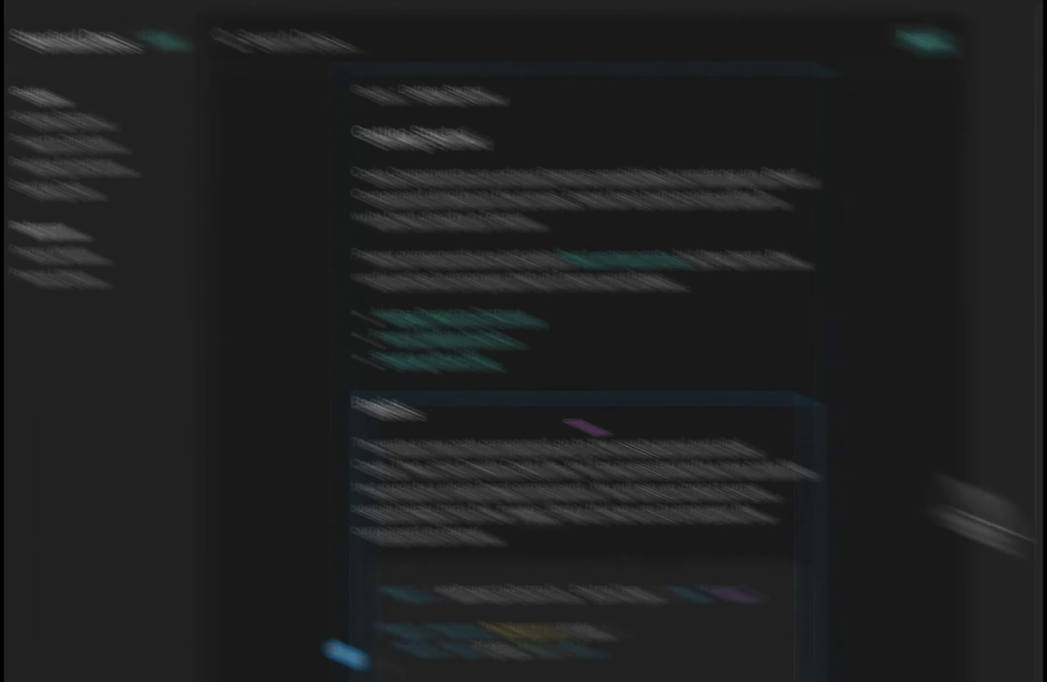
pyautogui.scroll(-5, 833, 457)
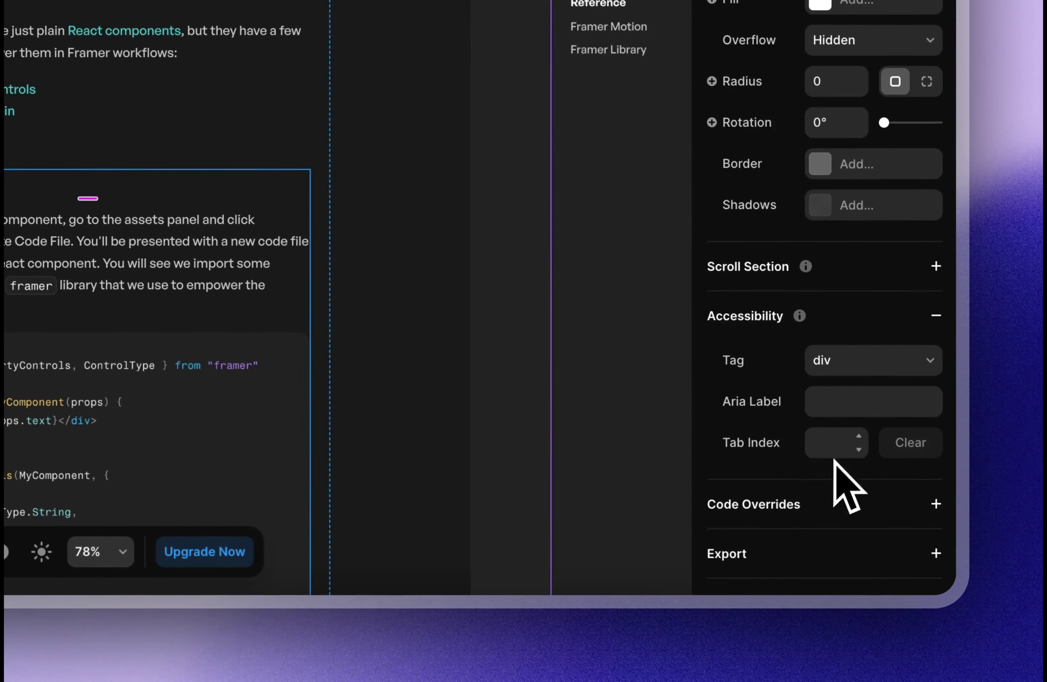
pyautogui.click(874, 282)
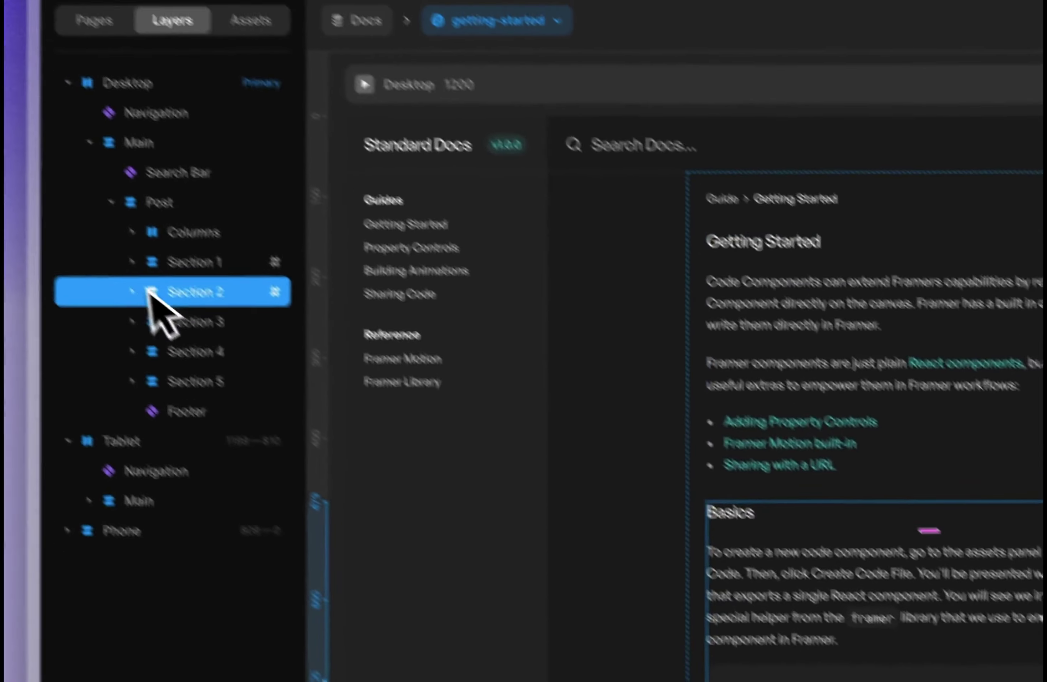
# Add a scroll section to the Section 3 stack.
pyautogui.click(290, 367)
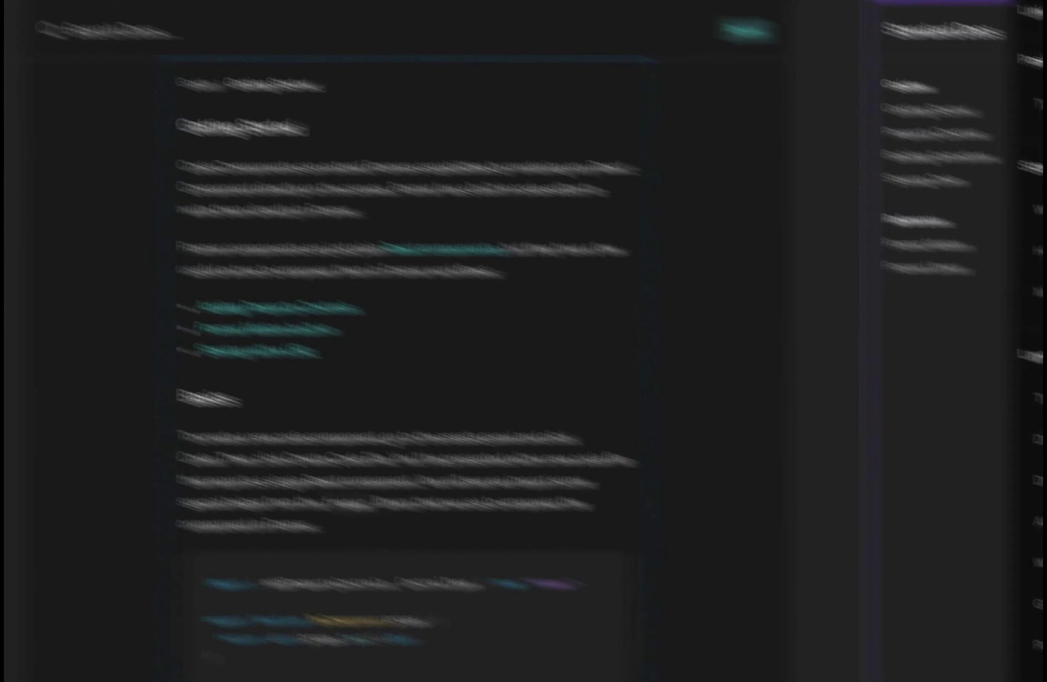
pyautogui.scroll(-5, 836, 533)
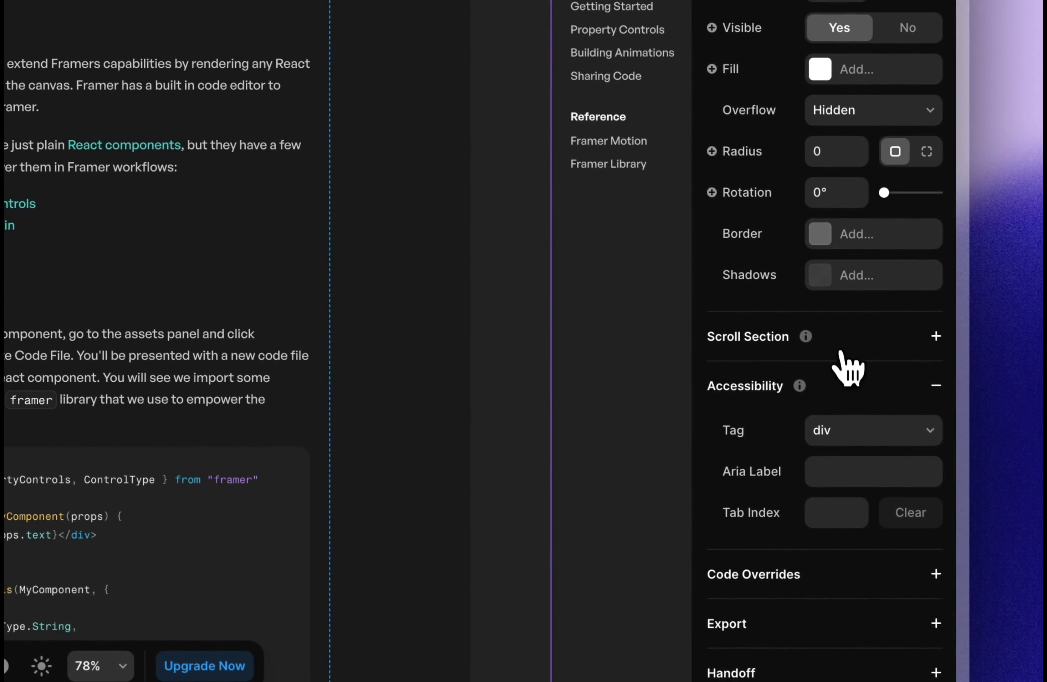
pyautogui.click(841, 352)
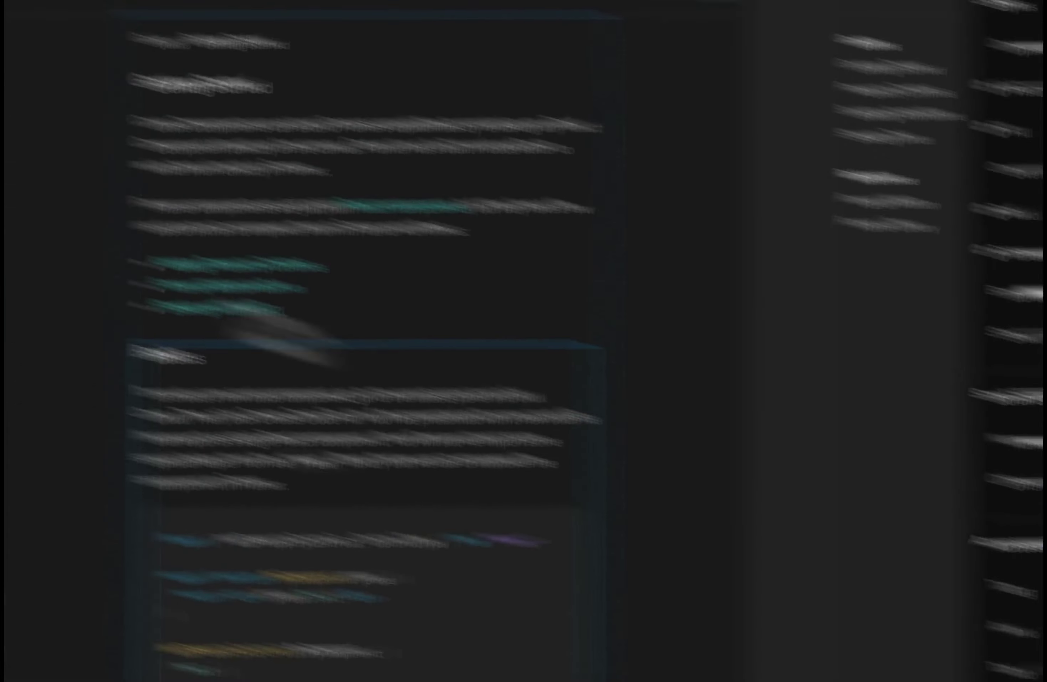
# Add scroll sections to the Section 4 and Section 5 stacks, naming Section 5's 5 with a Y offset of 100.
pyautogui.click(191, 347)
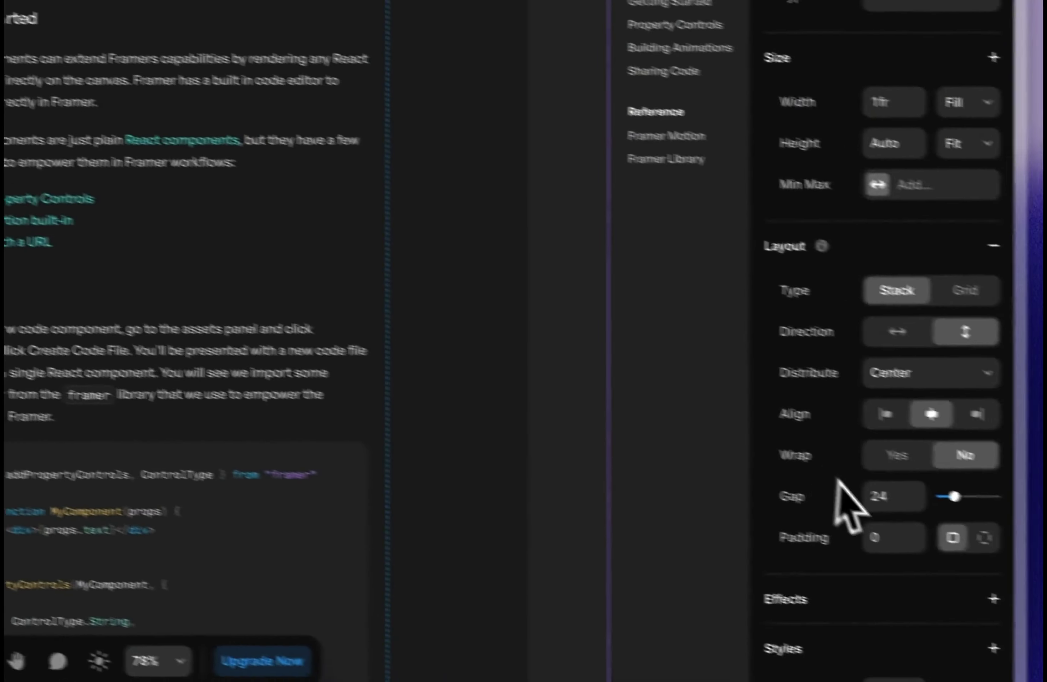
pyautogui.scroll(-10, 835, 481)
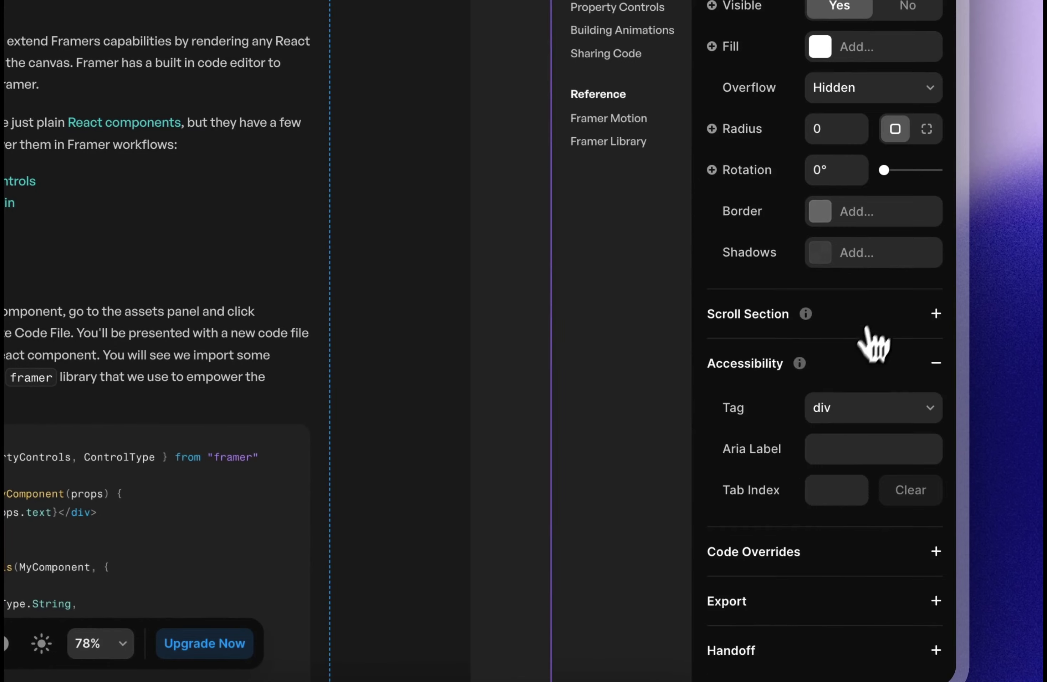
pyautogui.click(866, 330)
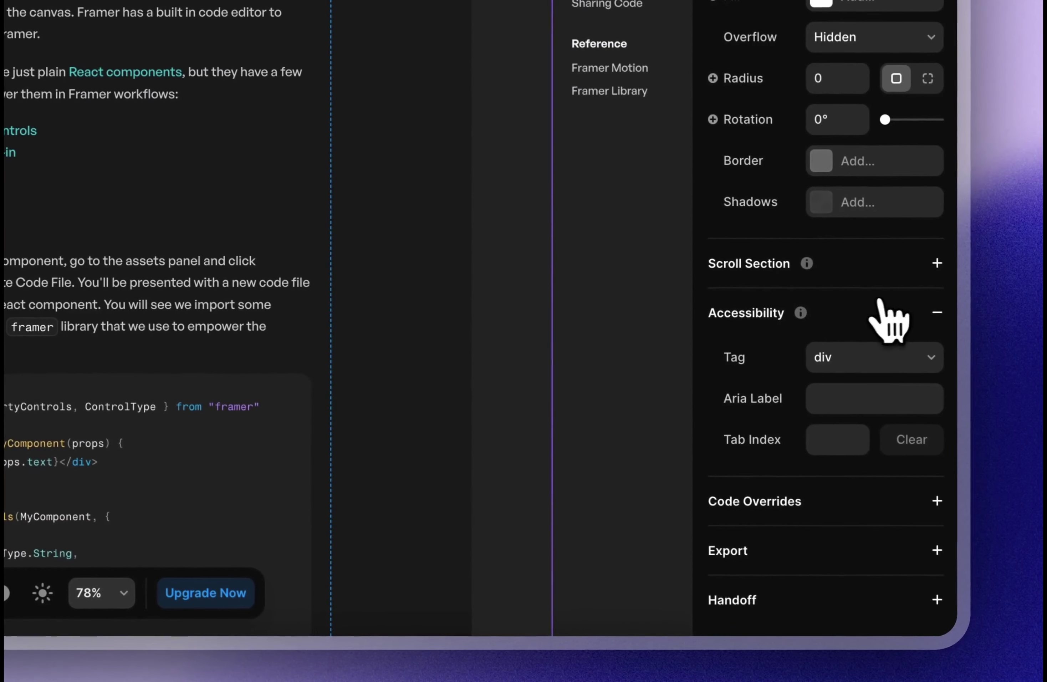
pyautogui.click(866, 268)
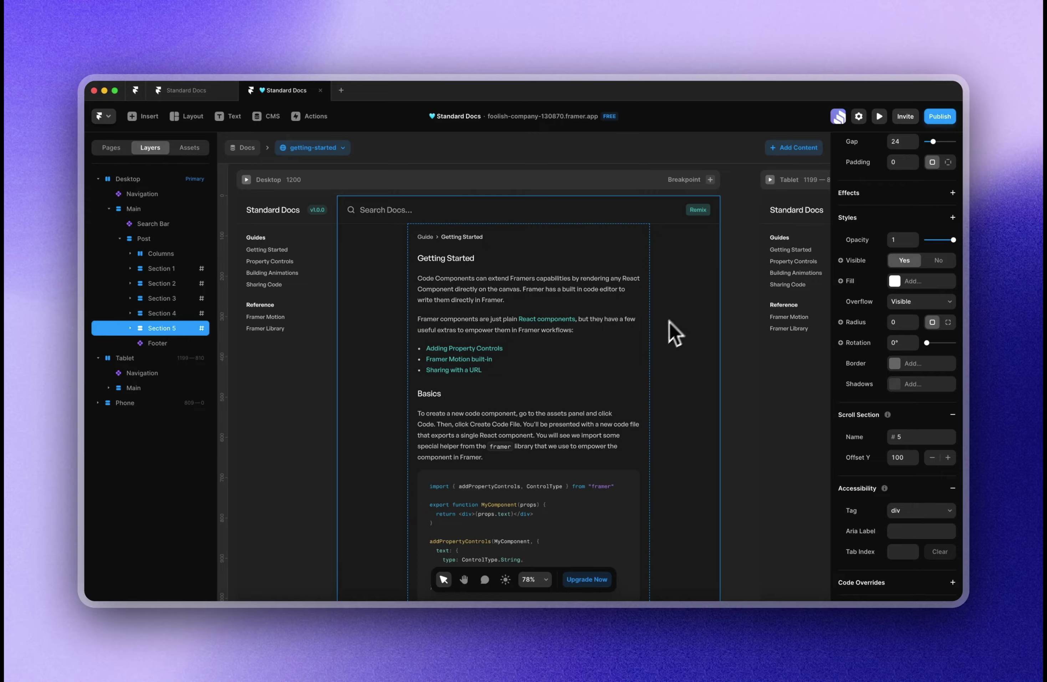
# Try a maximum width of 850 on the Post stack and settle on 800.
pyautogui.click(163, 268)
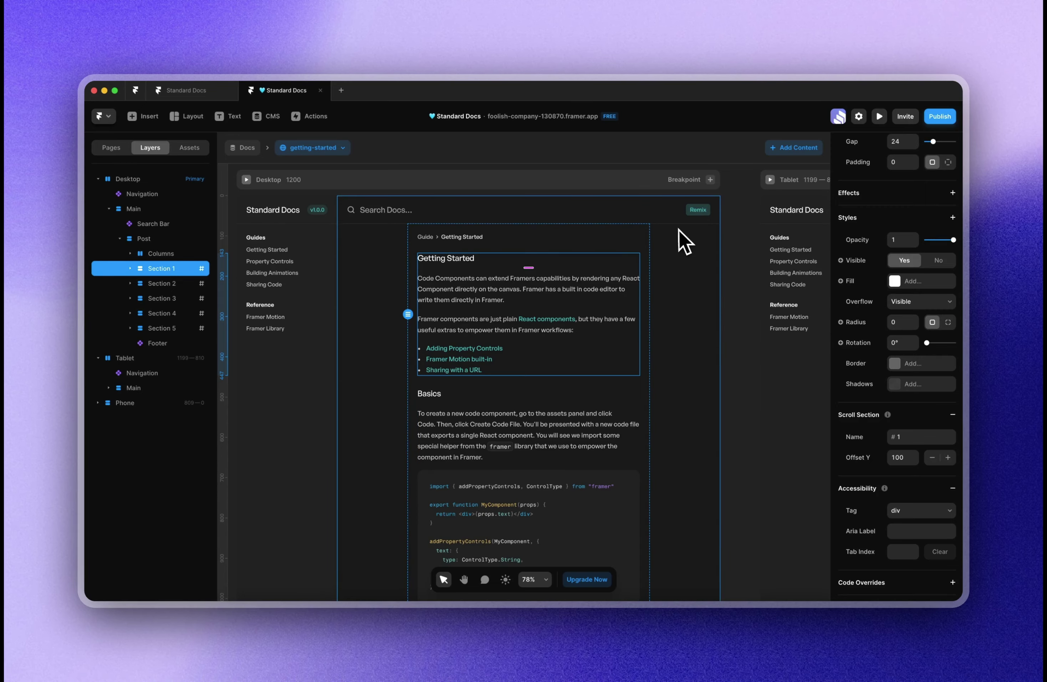
pyautogui.click(530, 231)
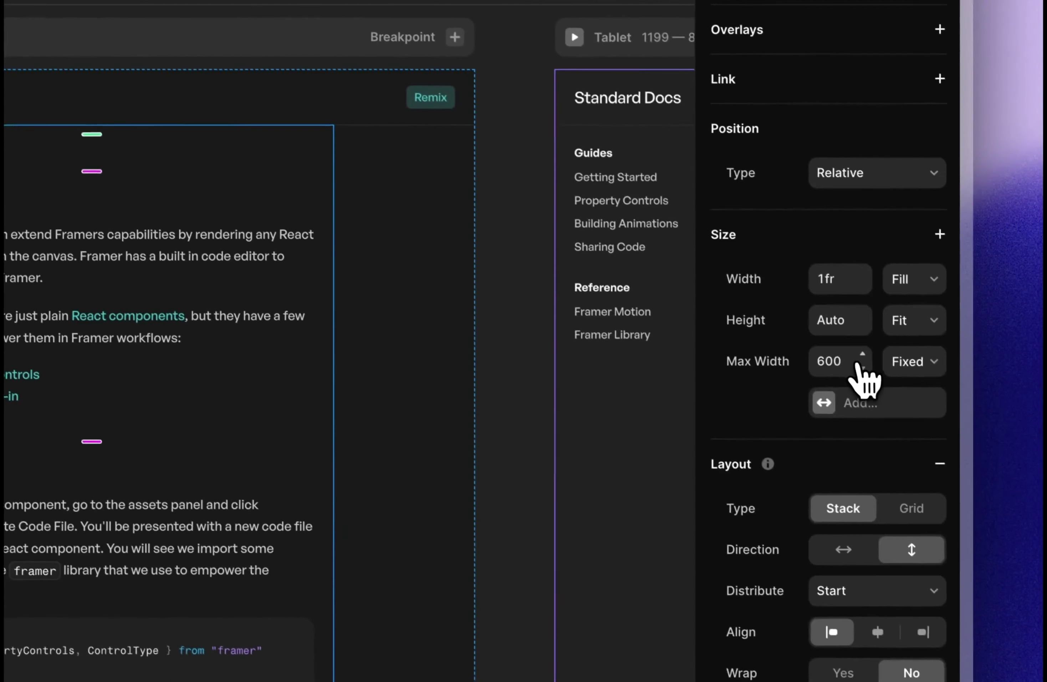
pyautogui.click(861, 355)
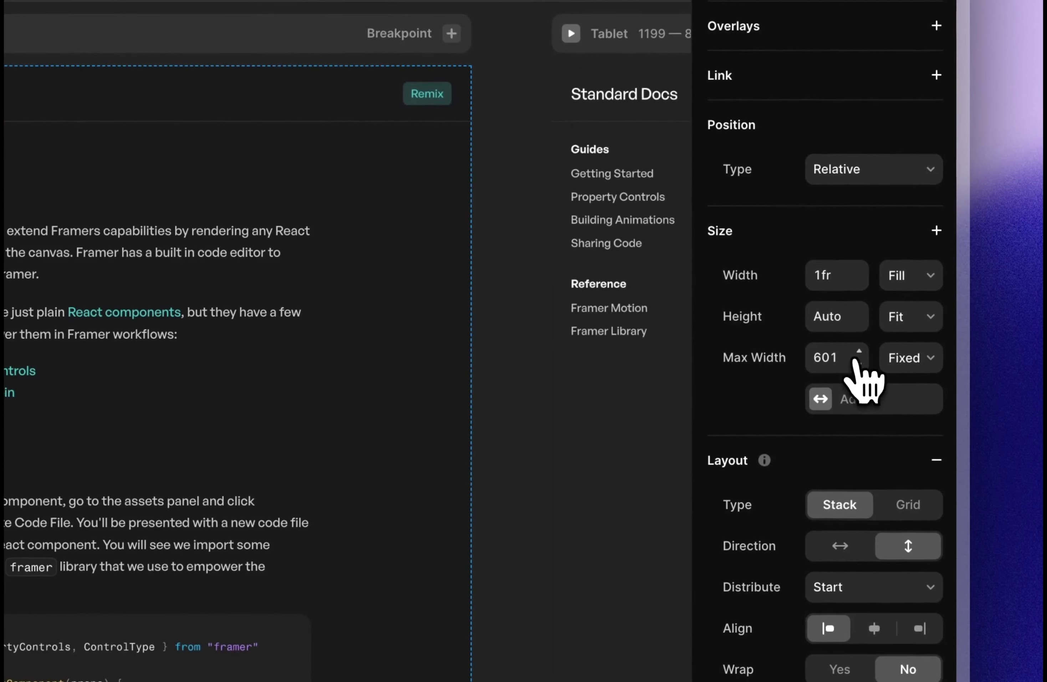
pyautogui.doubleClick(842, 363)
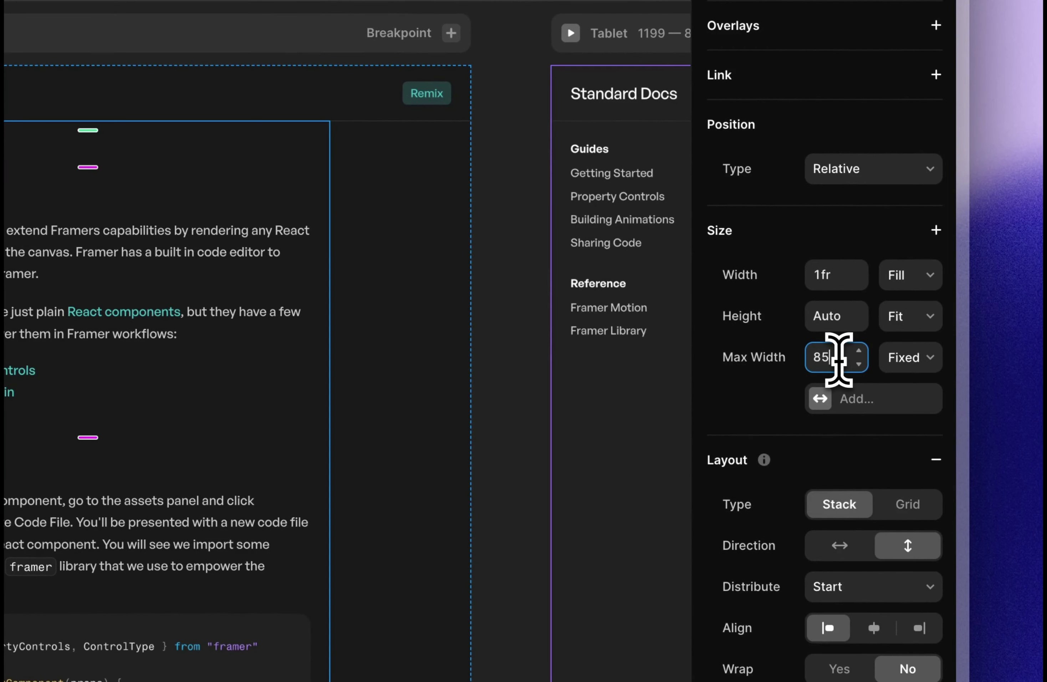
pyautogui.write('850')
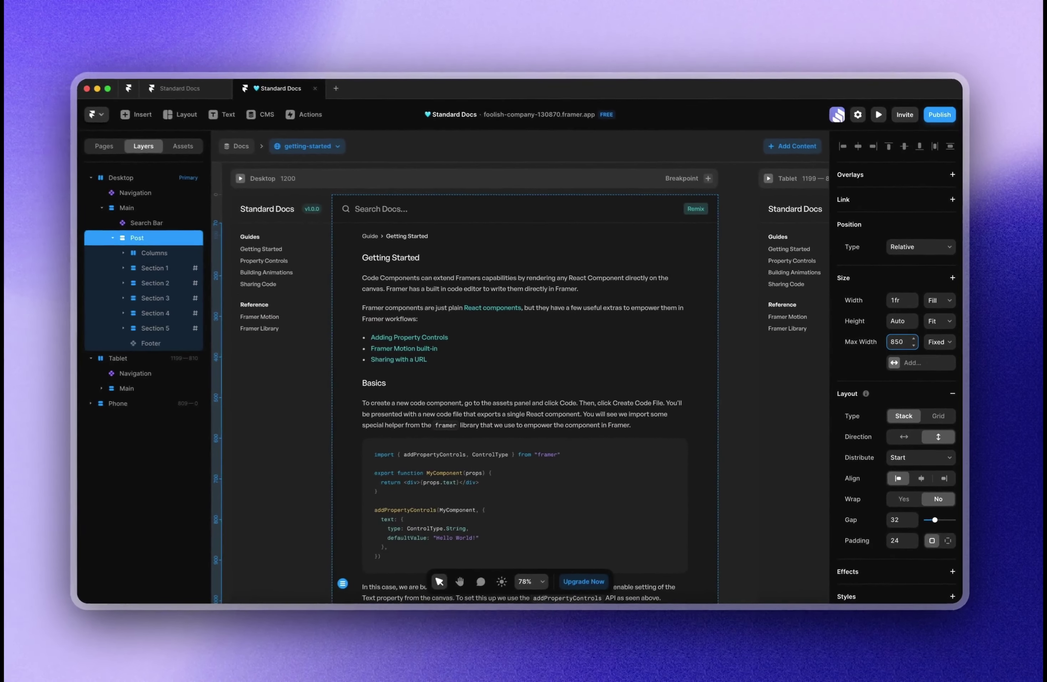
pyautogui.press('Return')
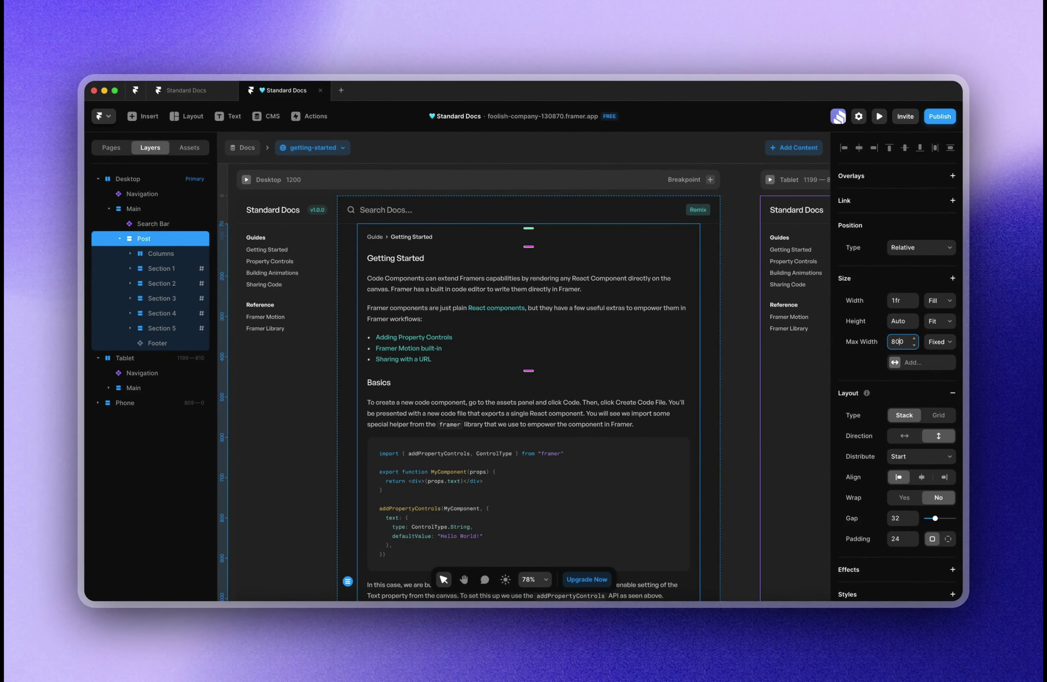
pyautogui.press('Return')
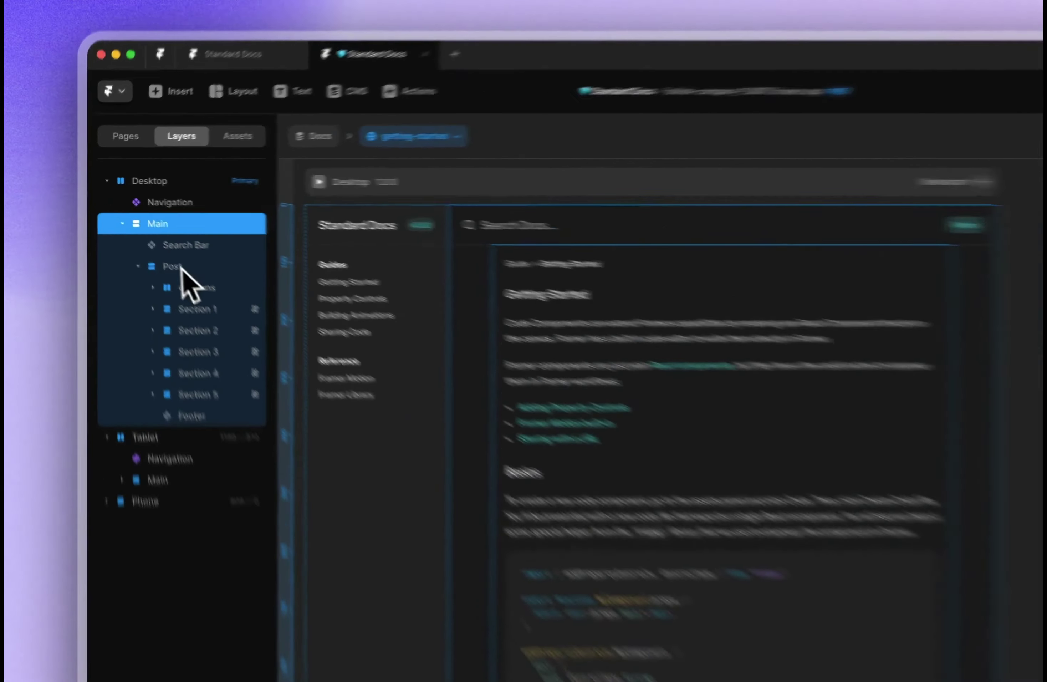
pyautogui.click(146, 239)
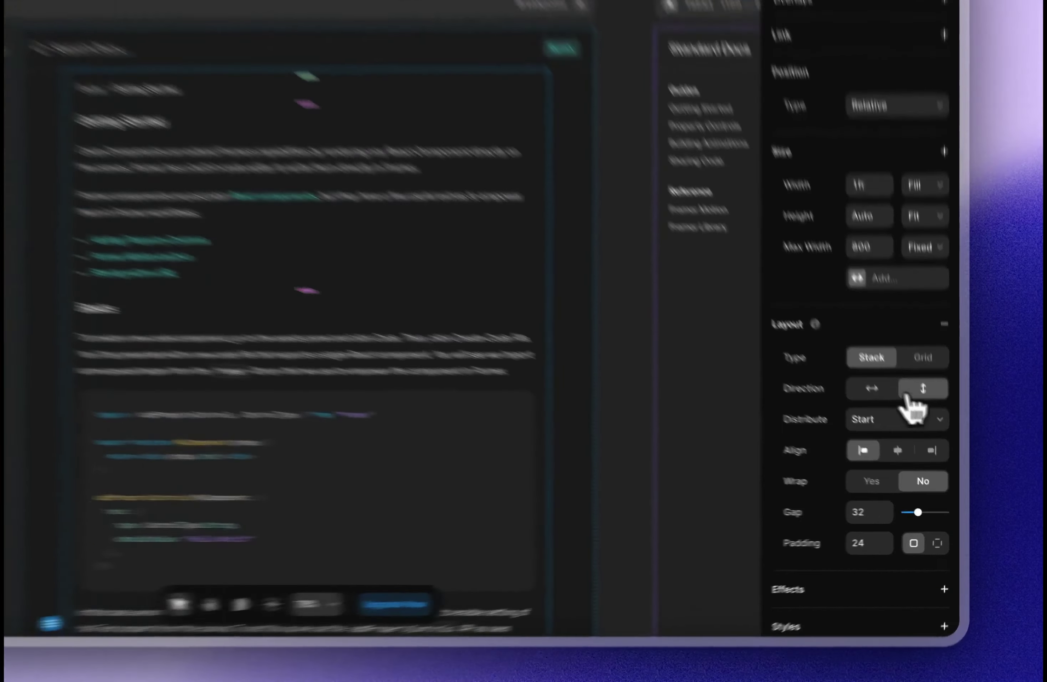
pyautogui.click(904, 435)
pyautogui.click(938, 436)
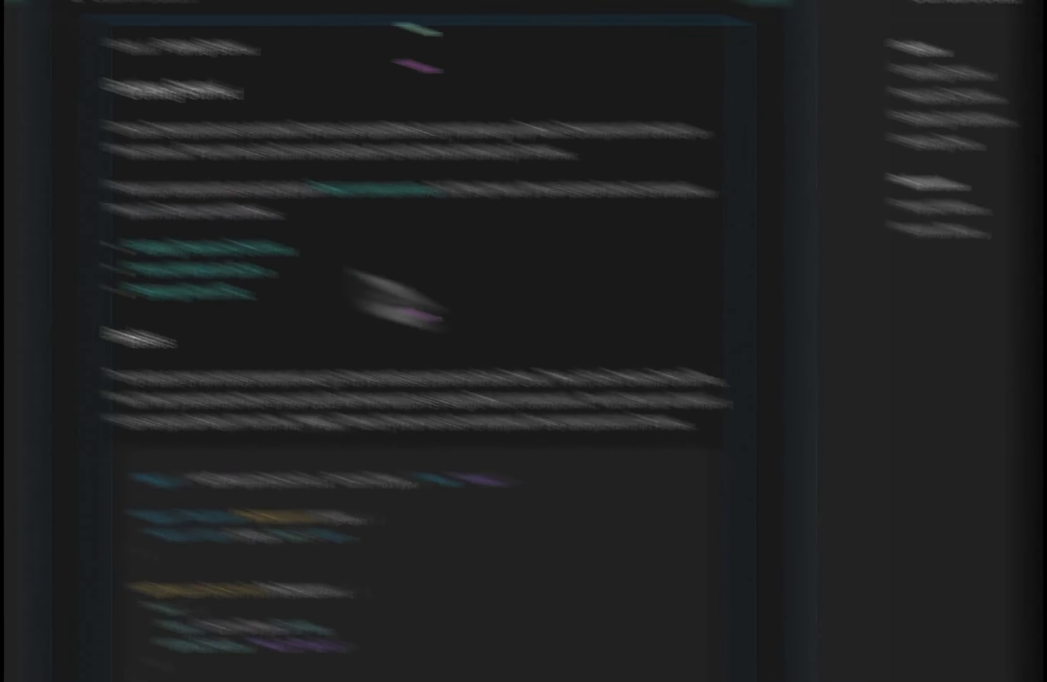
# Wrap the Columns, Section 1 to Section 5 and Footer layers in a new stack inside Post and name it Left.
pyautogui.click(168, 245)
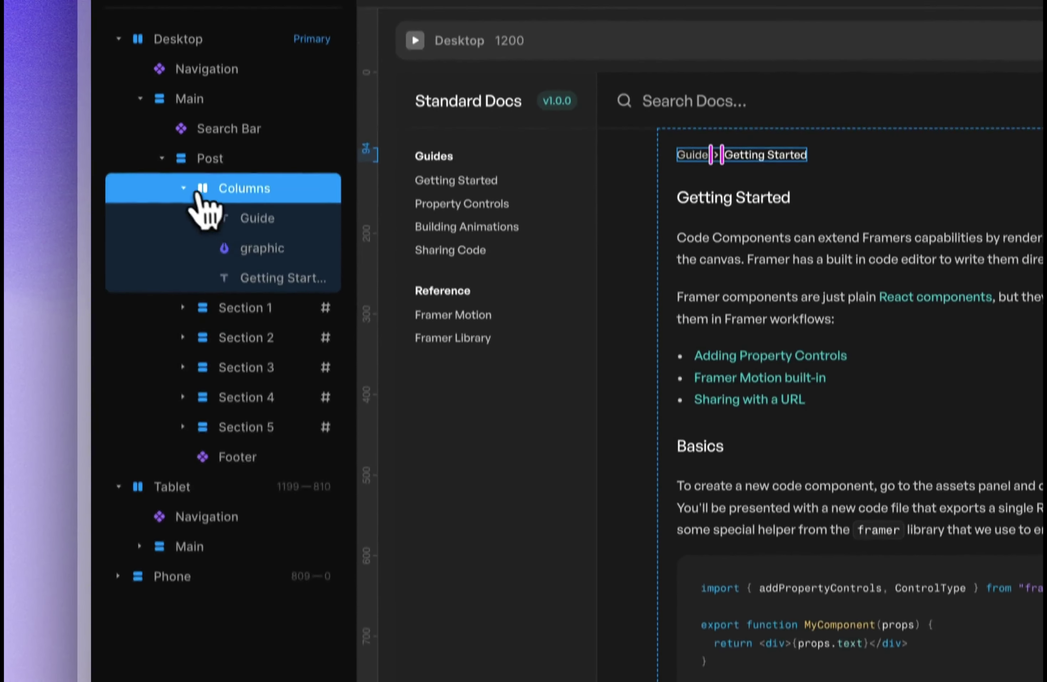
pyautogui.click(184, 189)
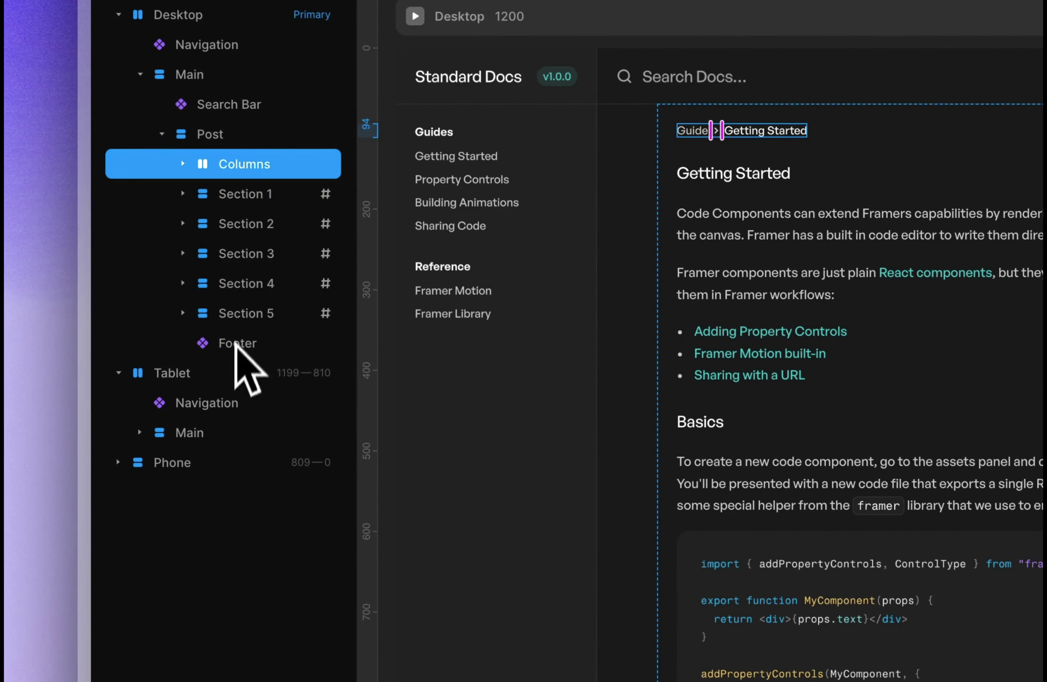
pyautogui.keyDown('shift'); pyautogui.click(242, 339); pyautogui.keyUp('shift')
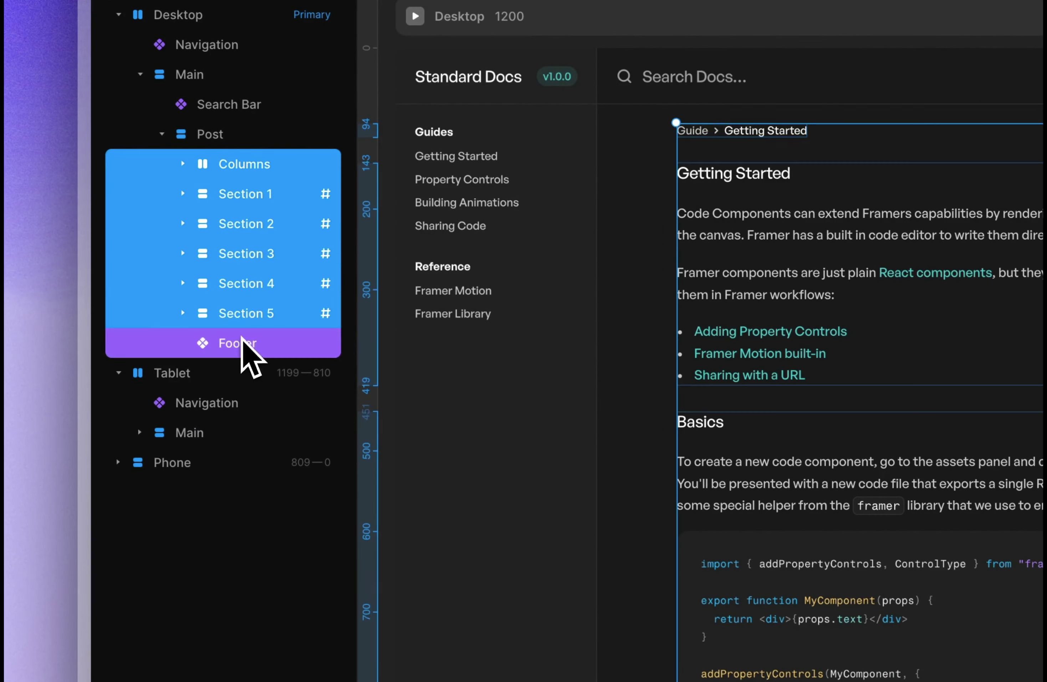
pyautogui.rightClick(243, 197)
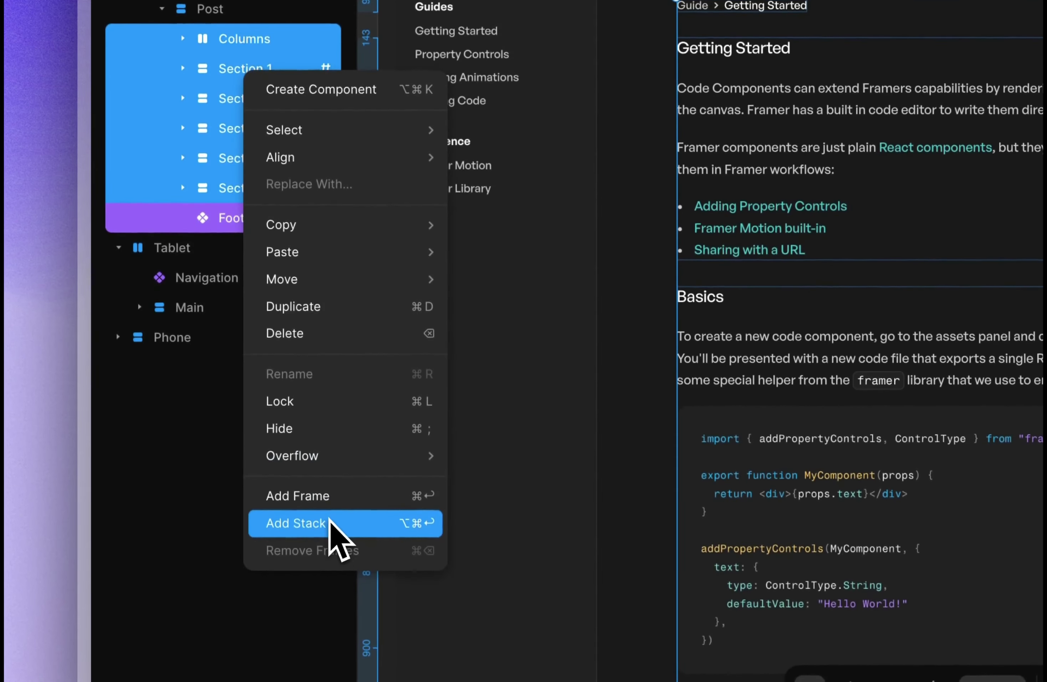
pyautogui.click(329, 522)
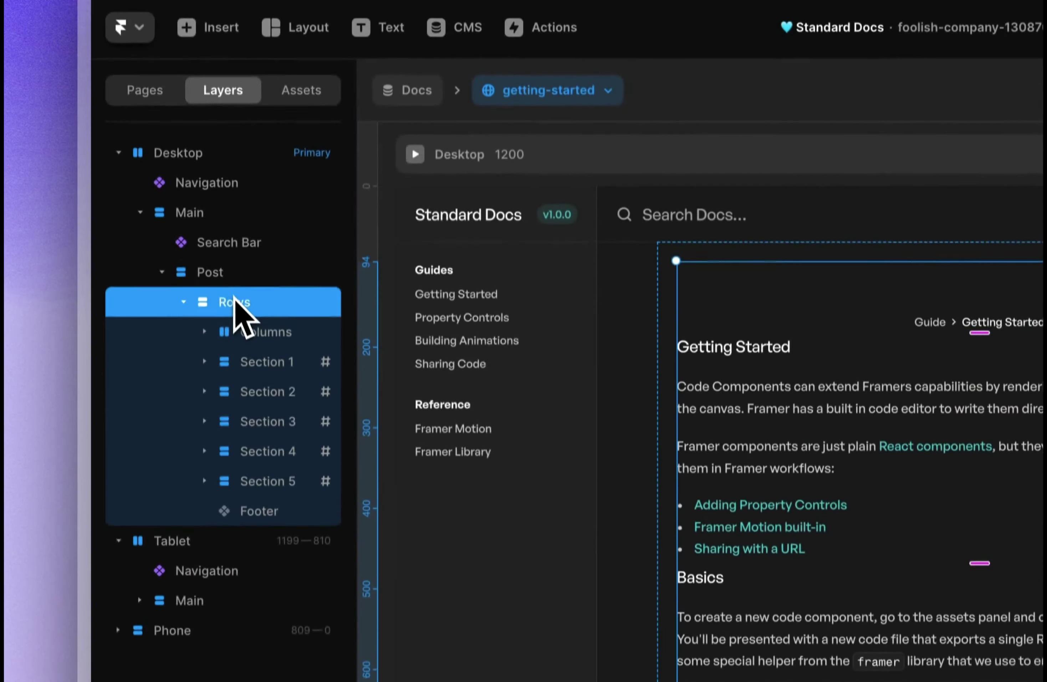
pyautogui.doubleClick(234, 39)
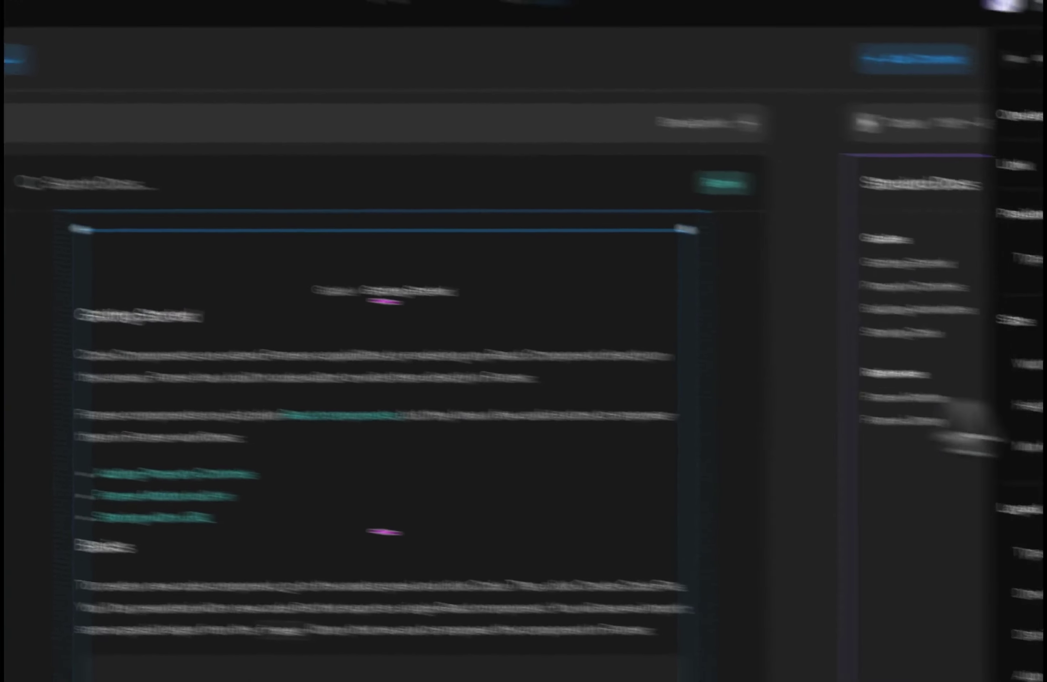
# Set the Left stack's width to 0.75fr.
pyautogui.click(902, 312)
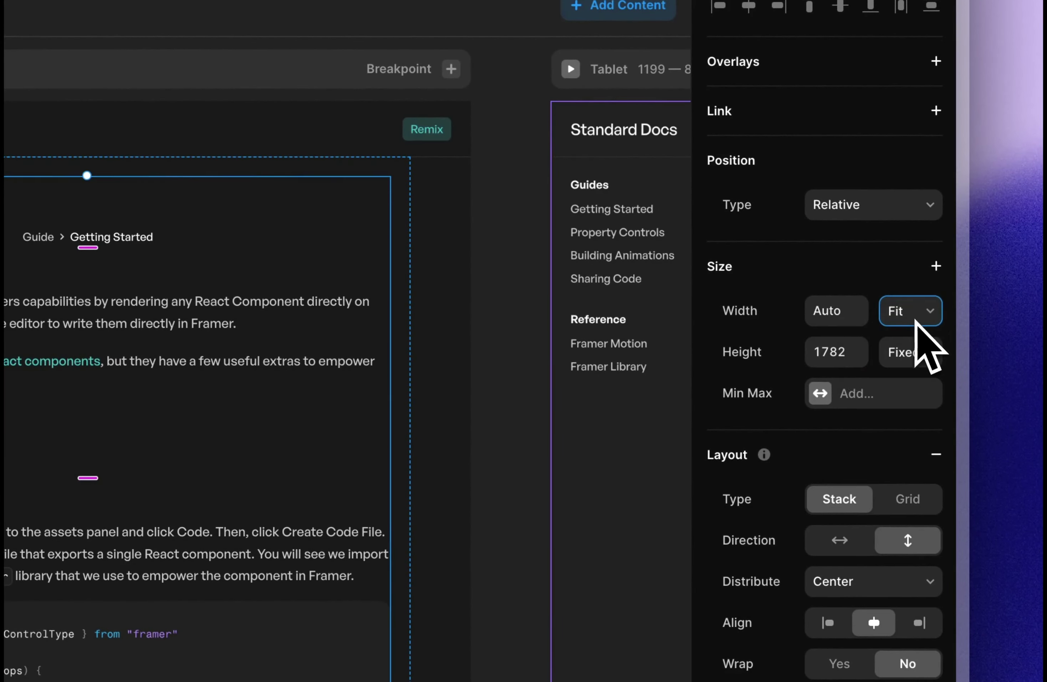
pyautogui.click(918, 352)
pyautogui.click(920, 352)
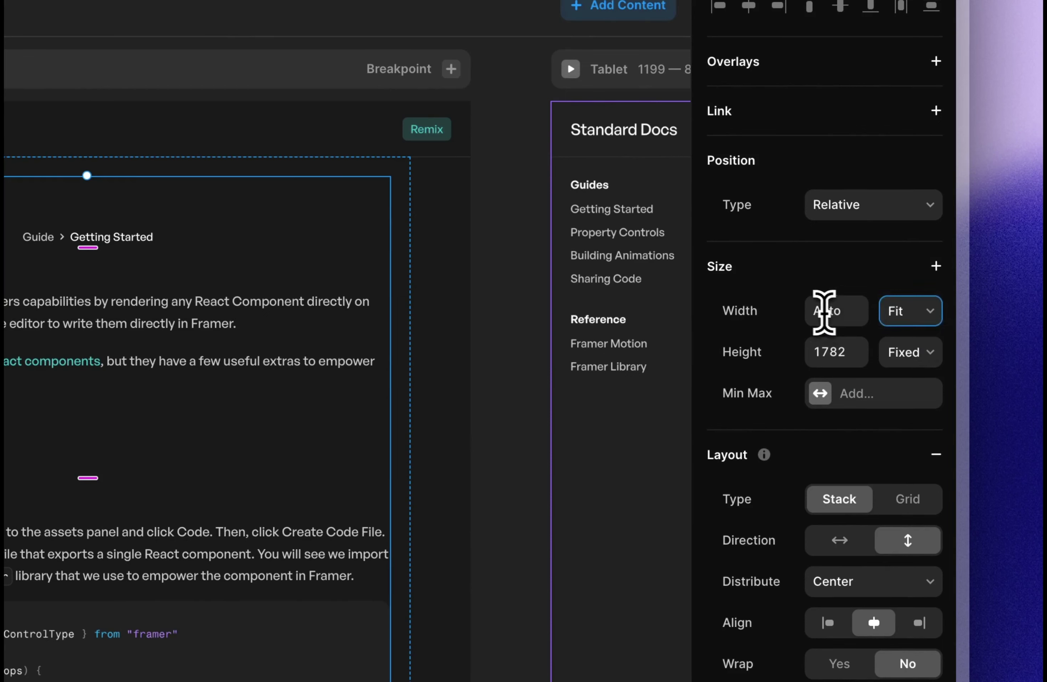
pyautogui.click(836, 314)
pyautogui.write('0.')
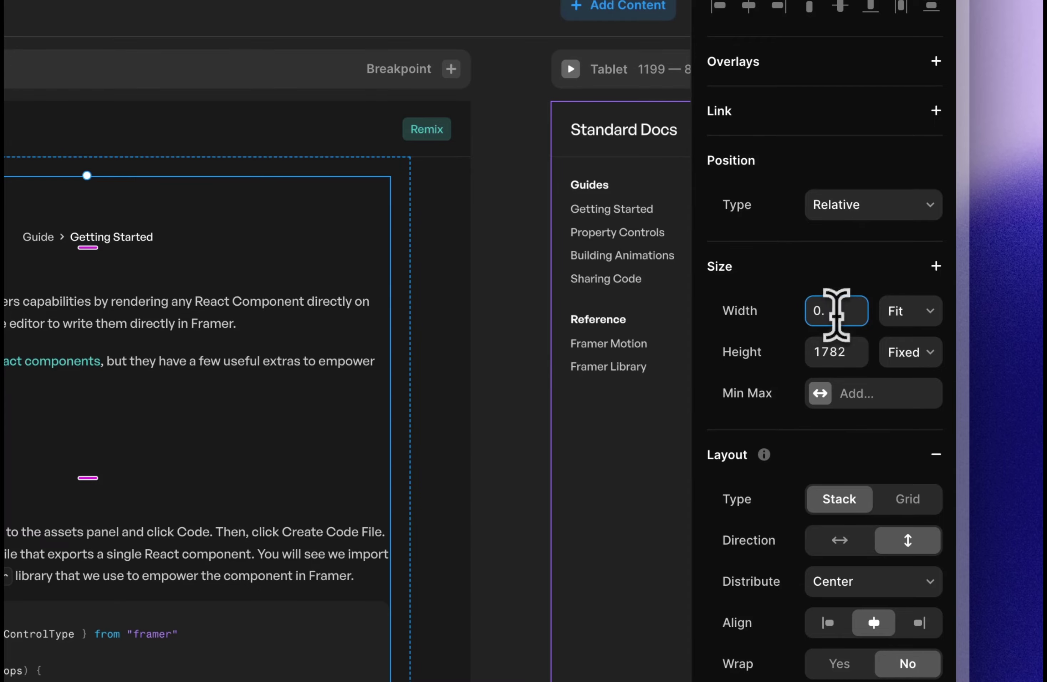
pyautogui.write('75fr')
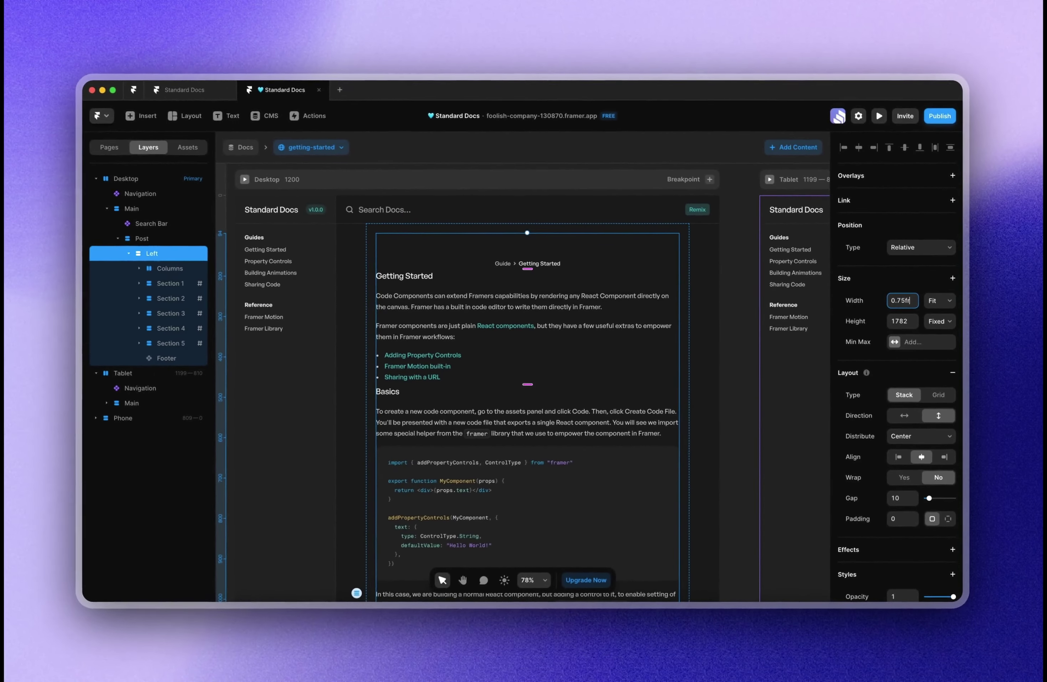
pyautogui.press('Return')
# Set the Left stack's height to fit its content and align its items to the left.
pyautogui.click(939, 321)
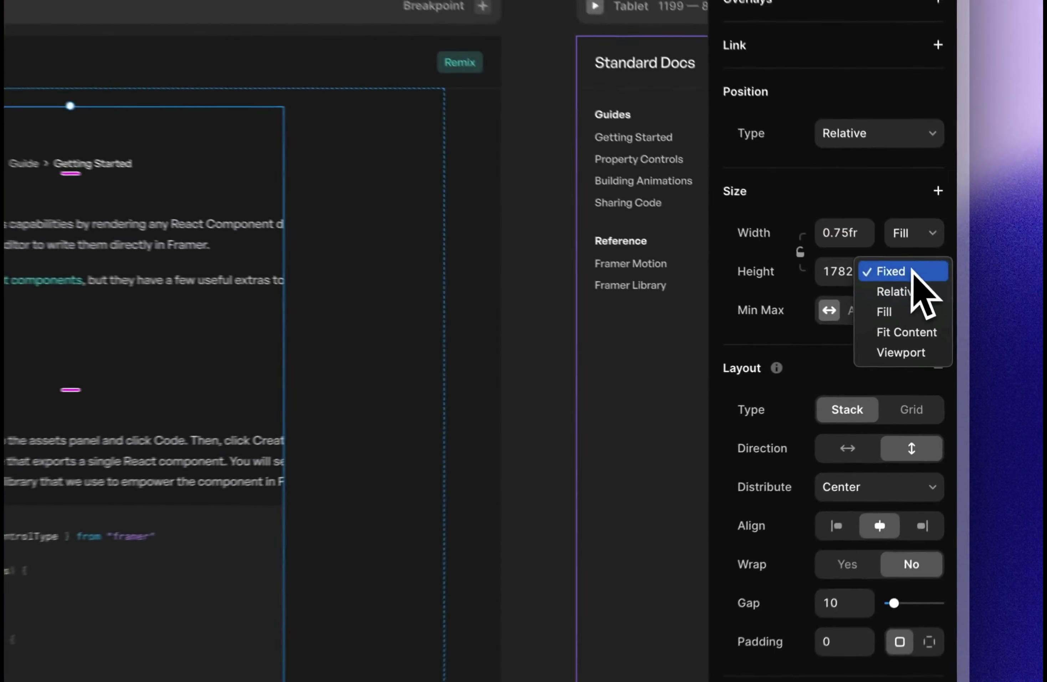
pyautogui.click(898, 333)
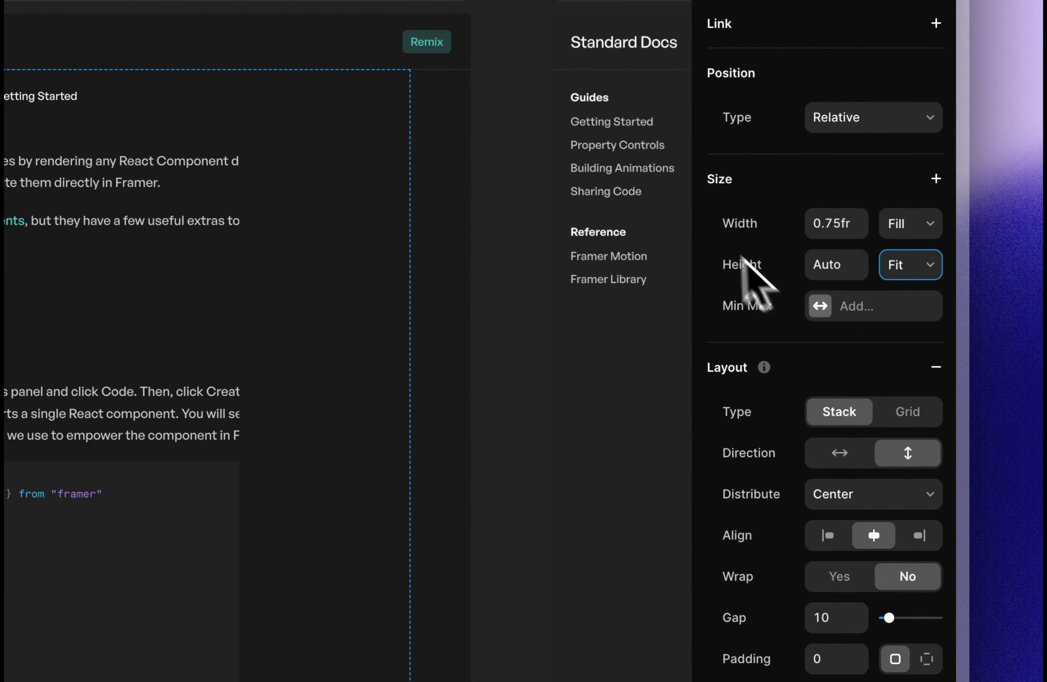
pyautogui.click(827, 535)
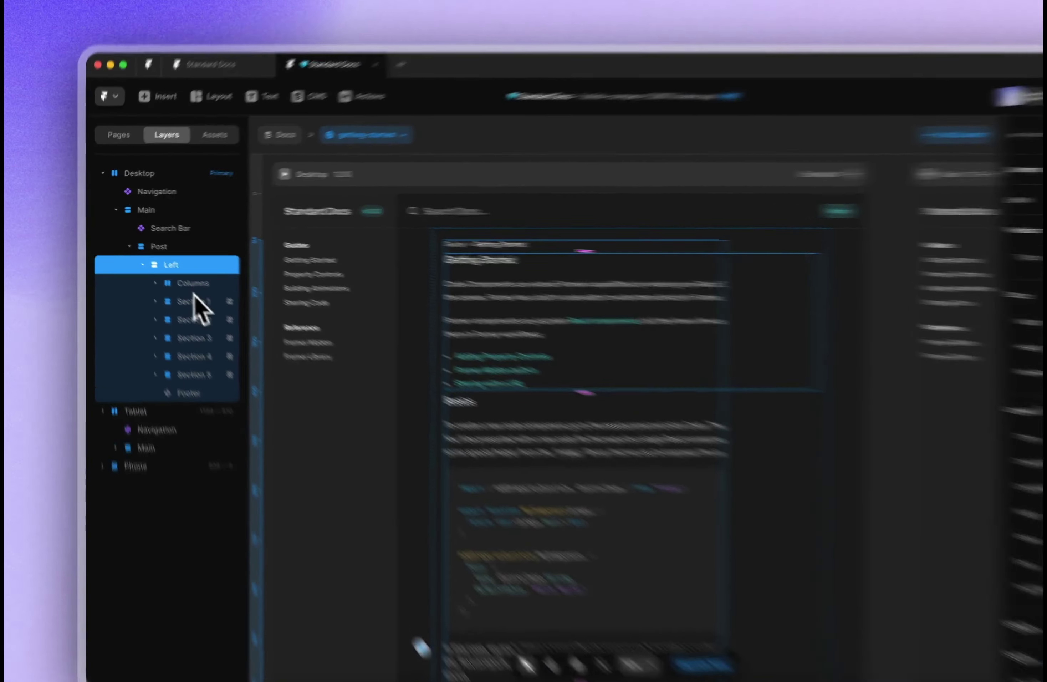
# Make the Section 1 to Section 5 stacks fill the width of the Left stack.
pyautogui.click(174, 268)
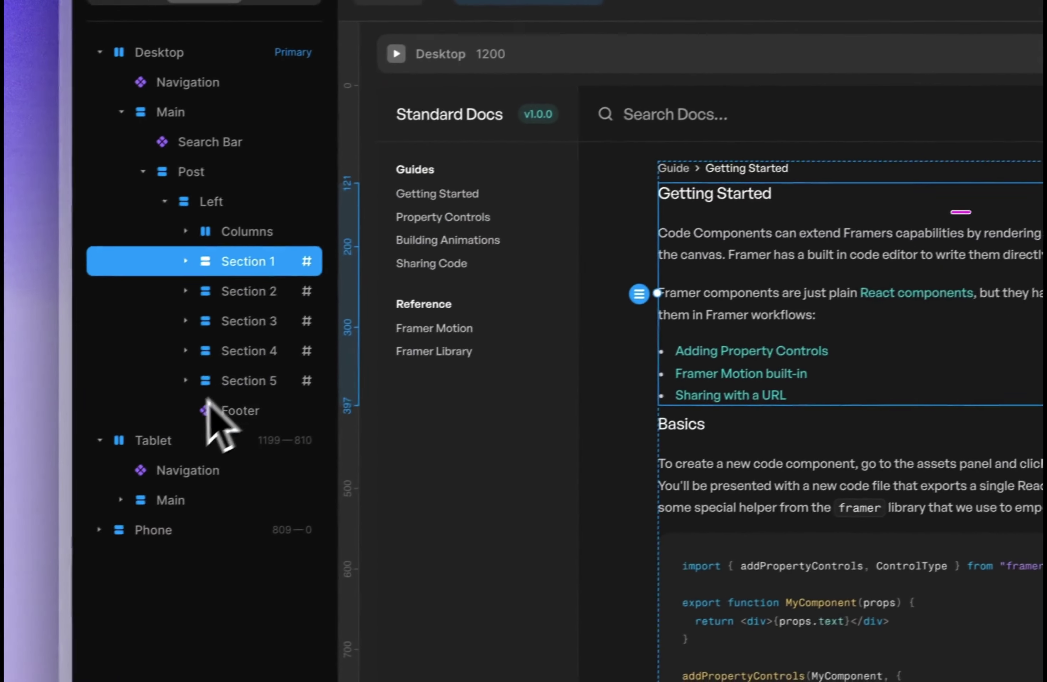
pyautogui.keyDown('shift'); pyautogui.click(251, 376); pyautogui.keyUp('shift')
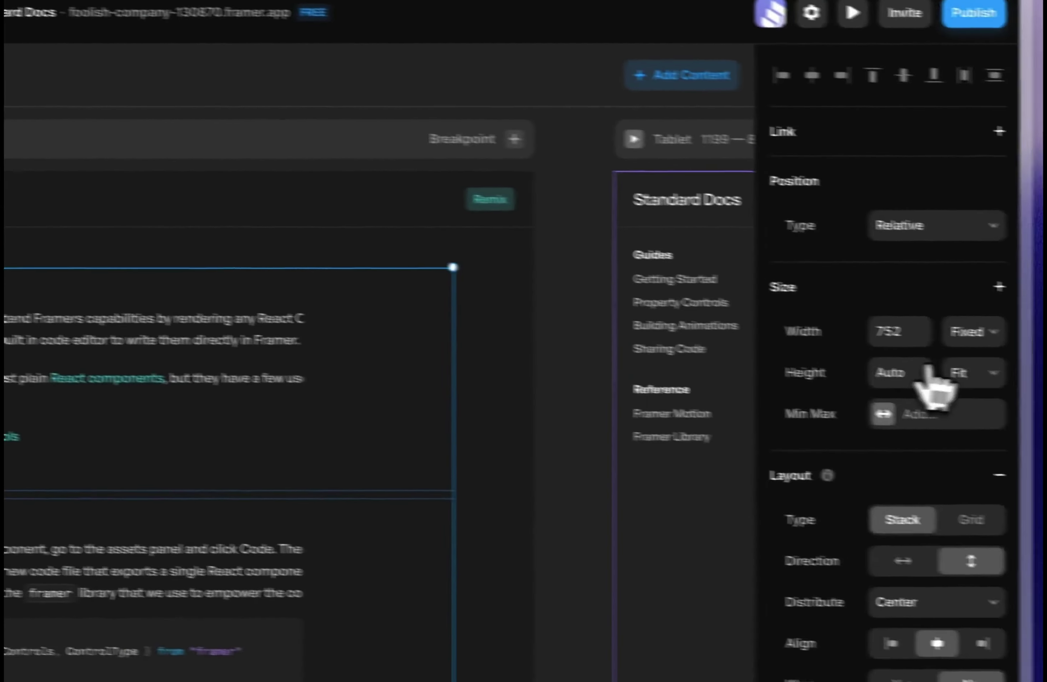
pyautogui.click(894, 321)
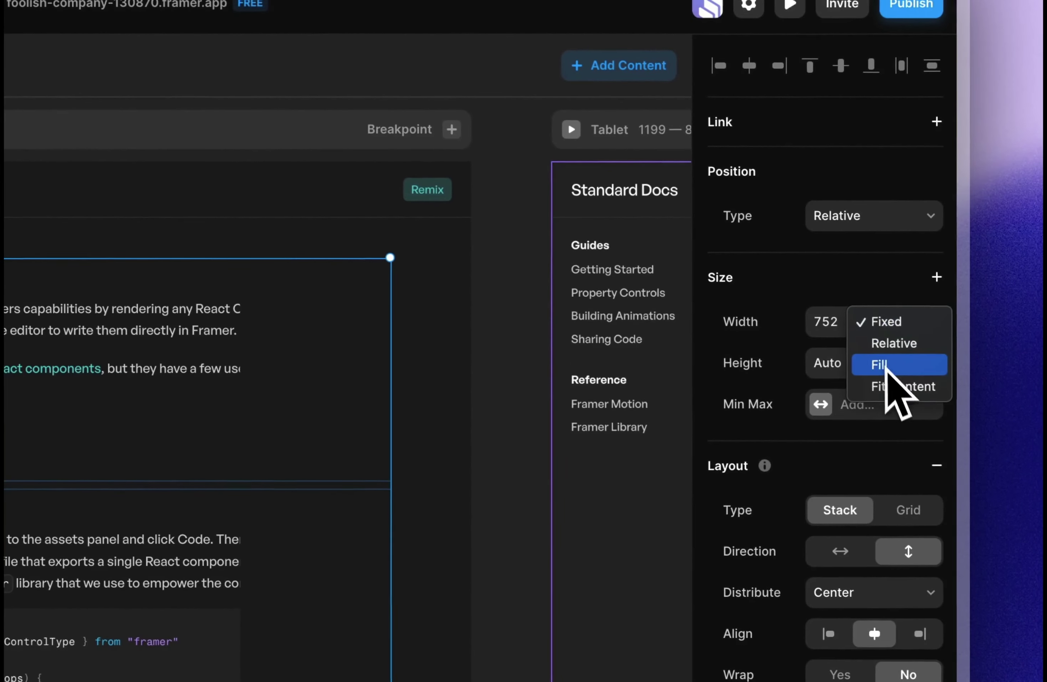
pyautogui.click(886, 370)
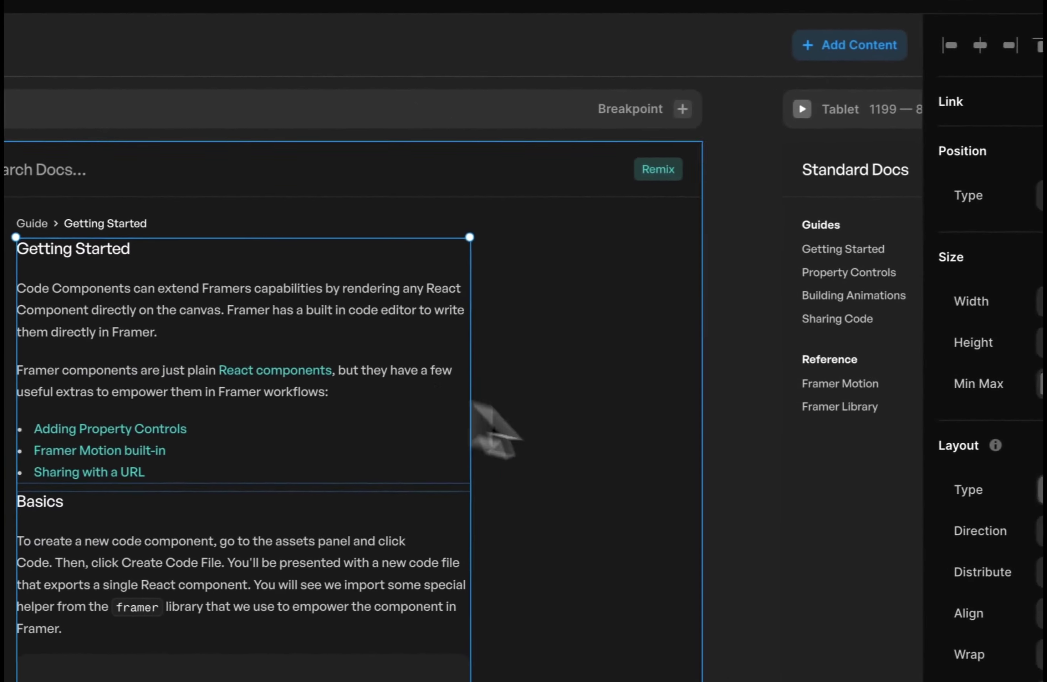
pyautogui.click(636, 398)
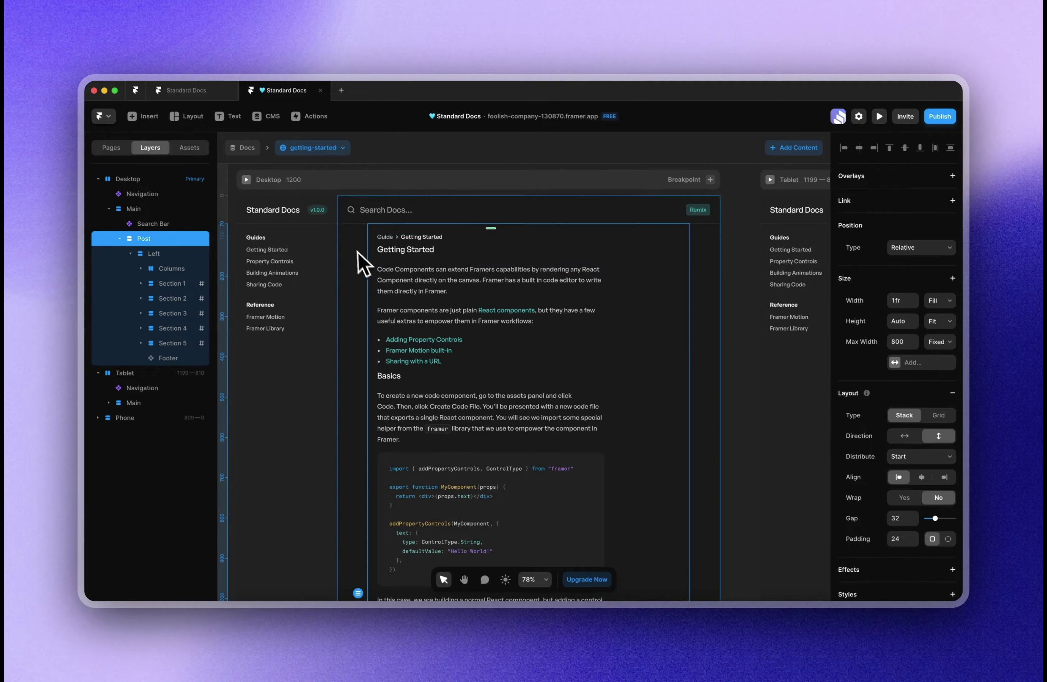
# Set the gap of the Left stack to 24.
pyautogui.click(154, 253)
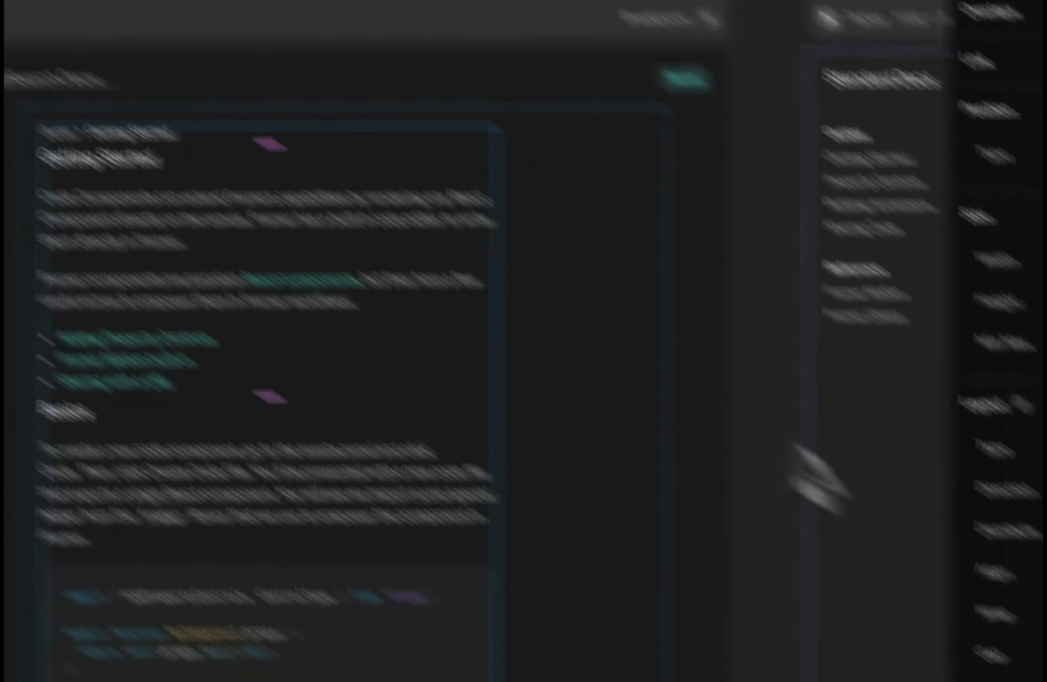
pyautogui.click(830, 483)
pyautogui.write('2')
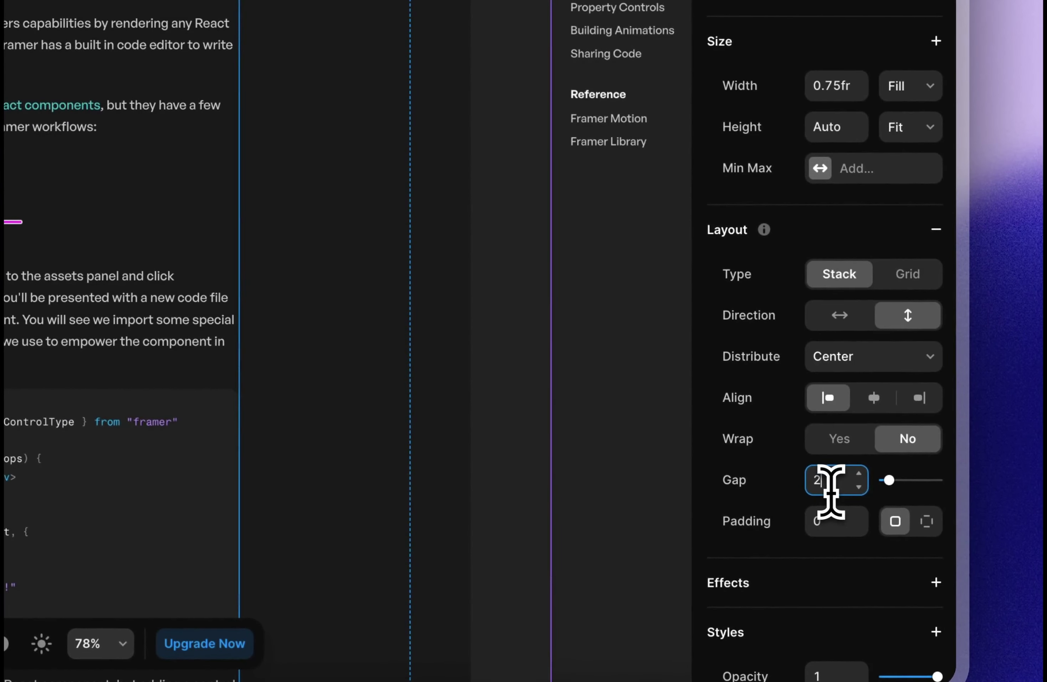
pyautogui.write('4')
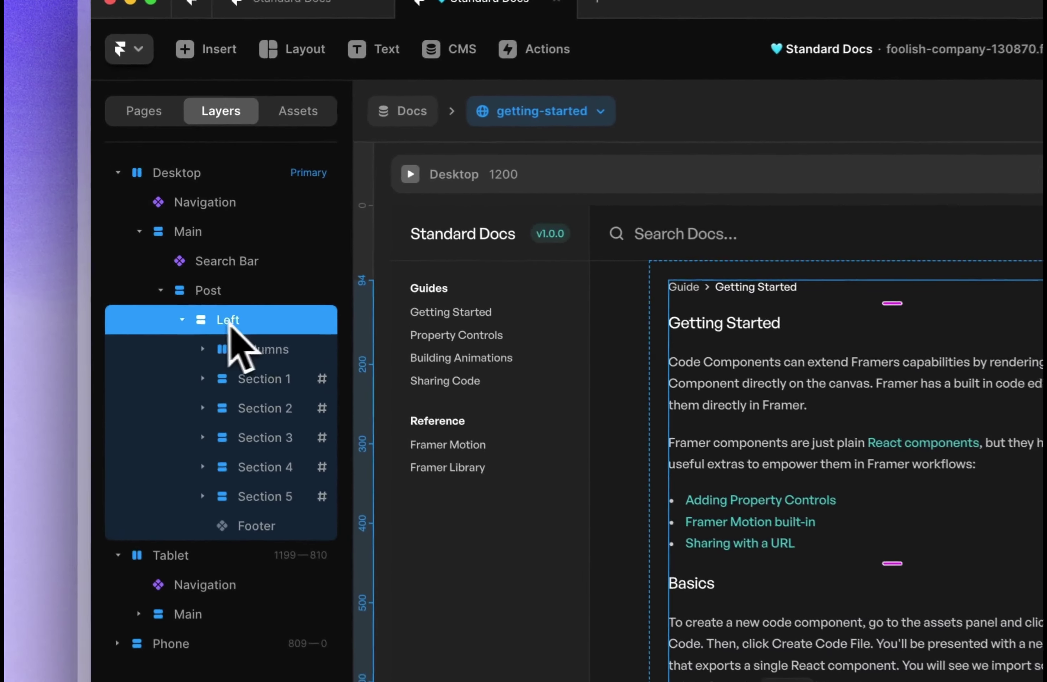
# Draw a narrow frame about 687 tall inside the Post stack and switch Post to a horizontal direction.
pyautogui.click(132, 253)
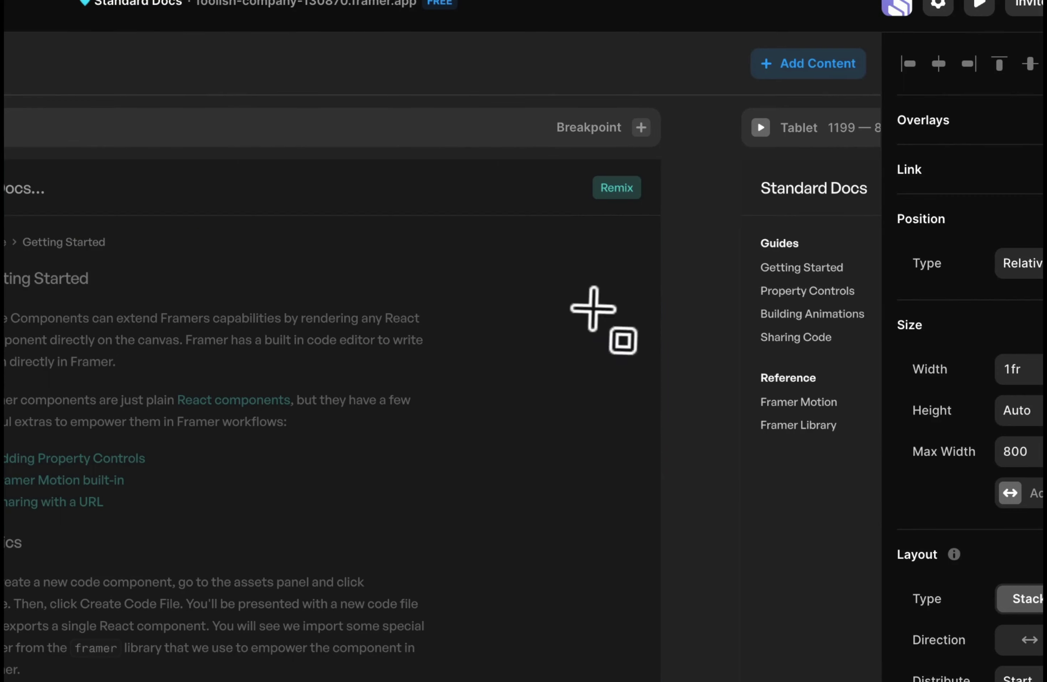
pyautogui.moveTo(580, 337); pyautogui.dragTo(655, 677)
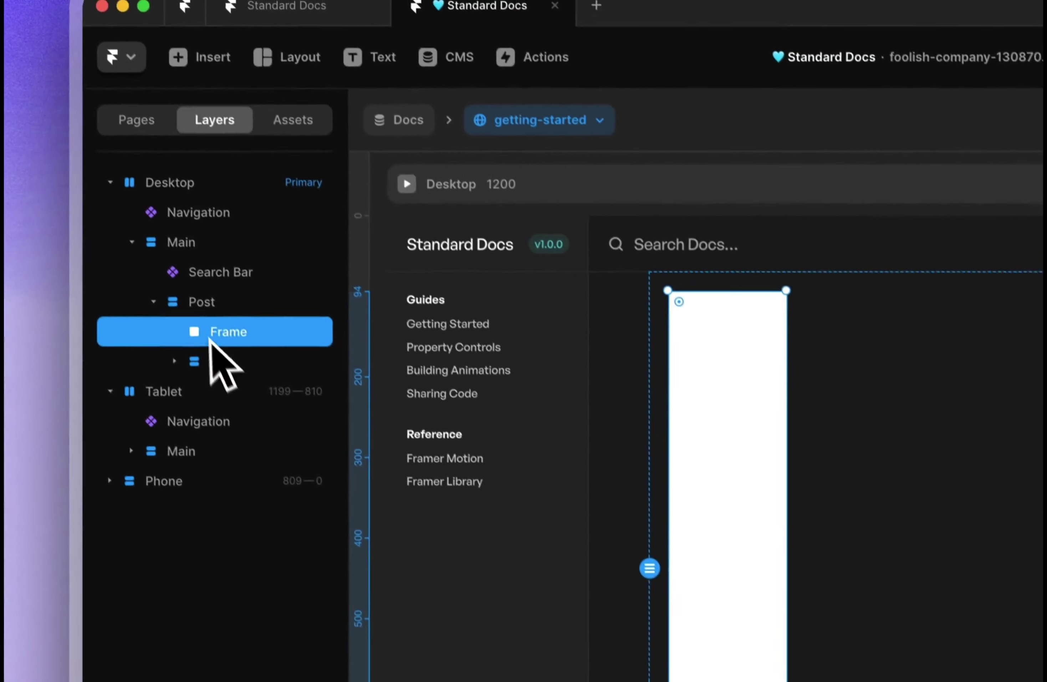
pyautogui.click(213, 307)
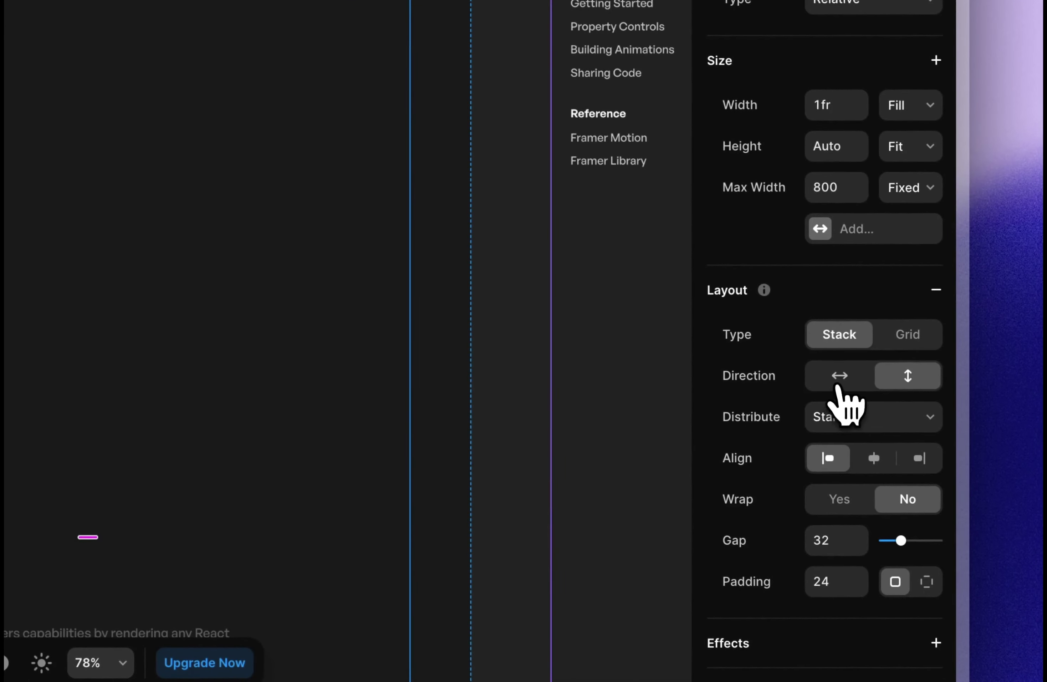
pyautogui.click(840, 379)
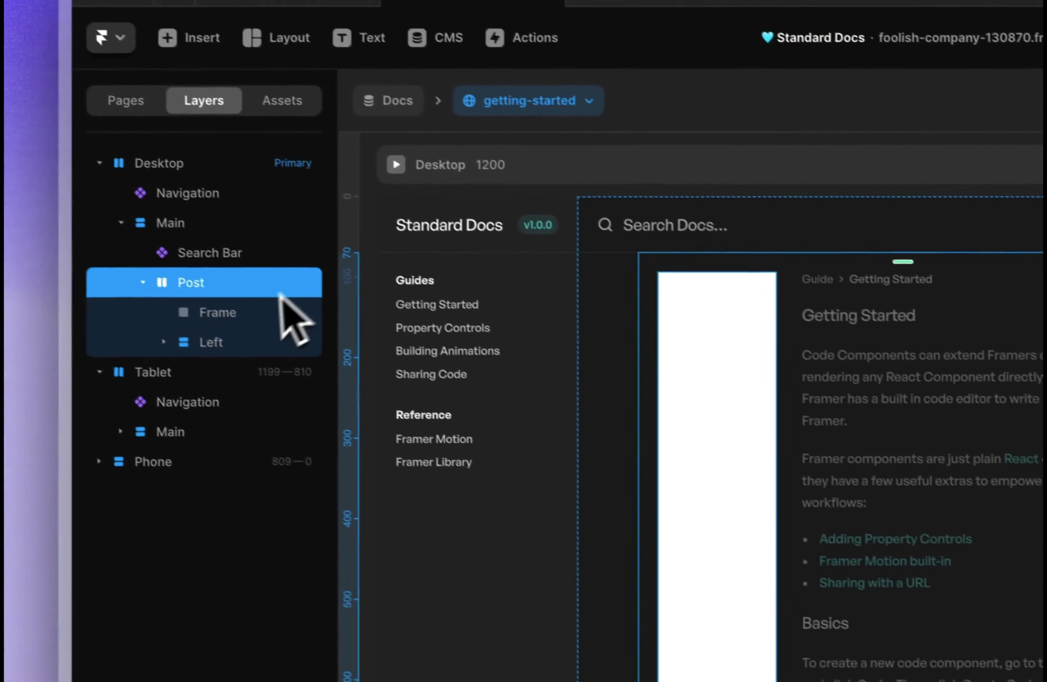
# Reorder the new frame after the Left stack within Post and set its width to 0.25fr.
pyautogui.click(257, 330)
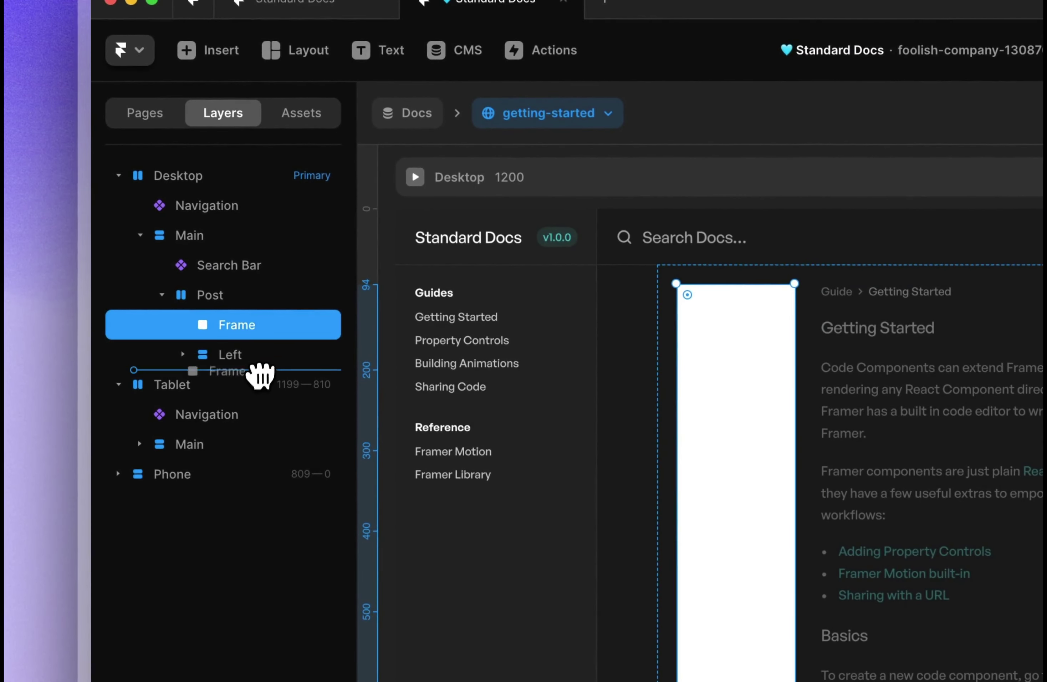
pyautogui.moveTo(266, 360); pyautogui.dragTo(271, 370)
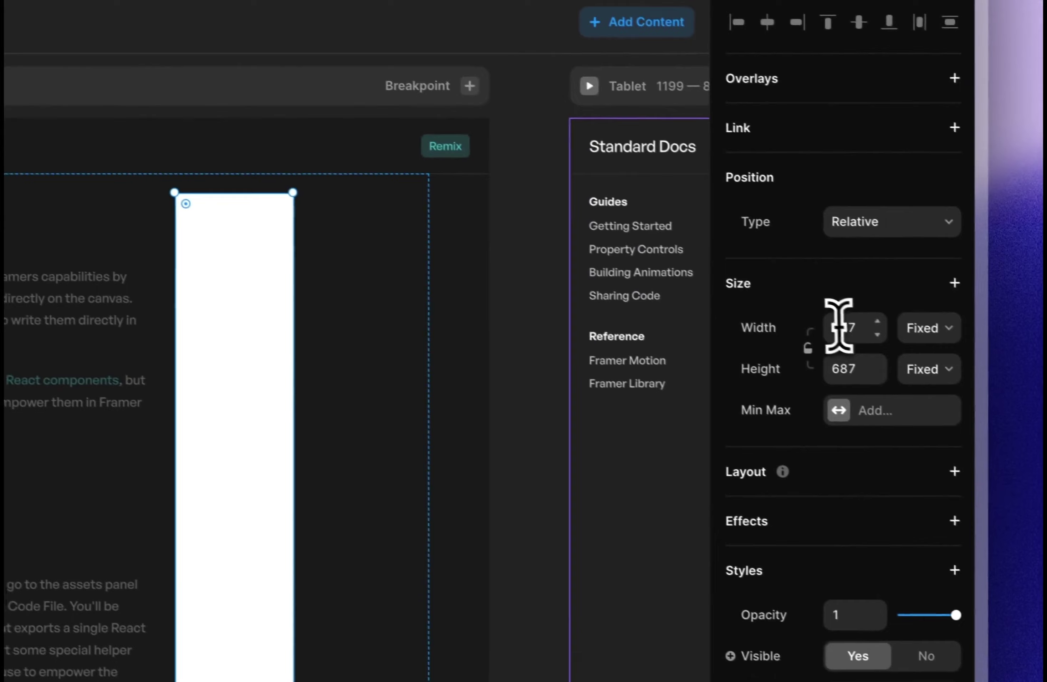
pyautogui.click(1046, 426)
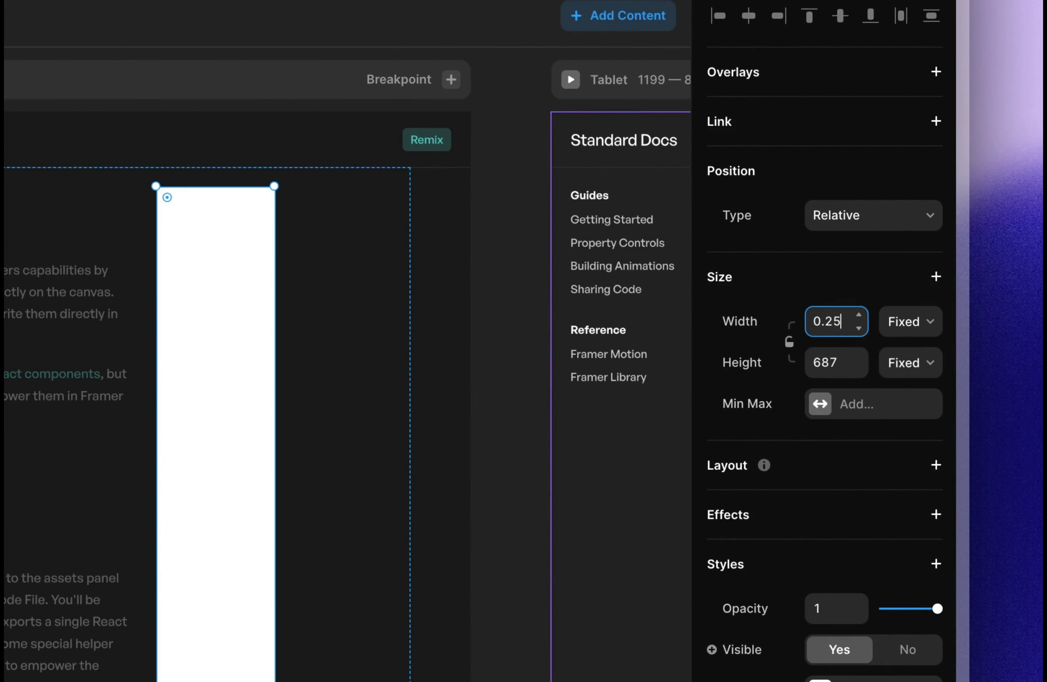
pyautogui.write('0.25fr')
pyautogui.press('Return')
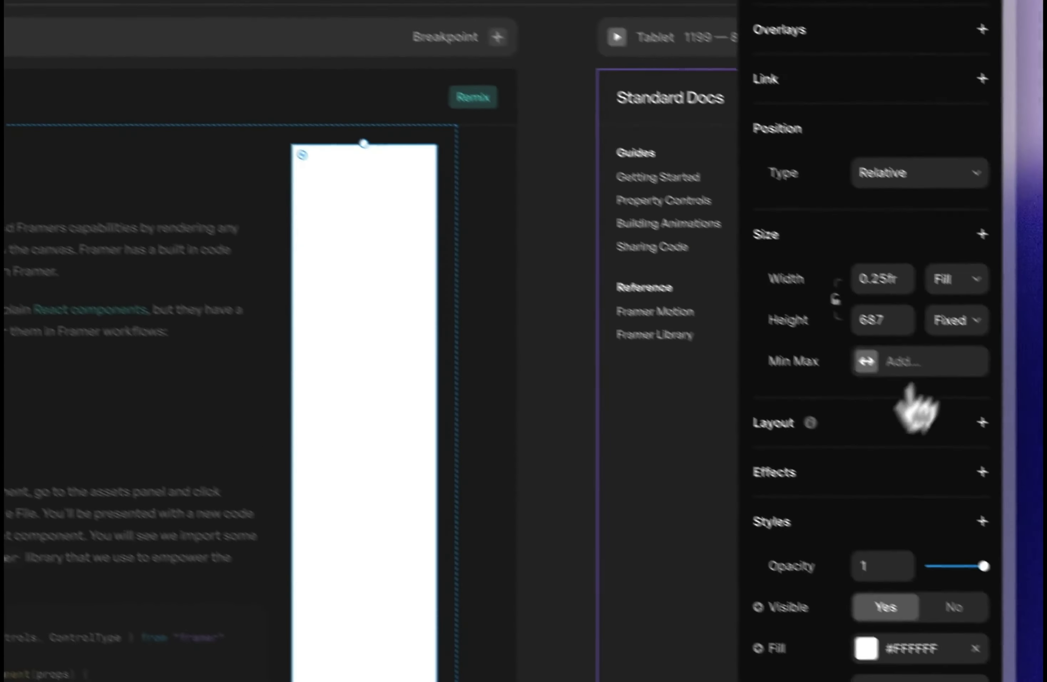
# Remove the white fill from the narrow frame and restore the Left stack to full opacity.
pyautogui.click(903, 295)
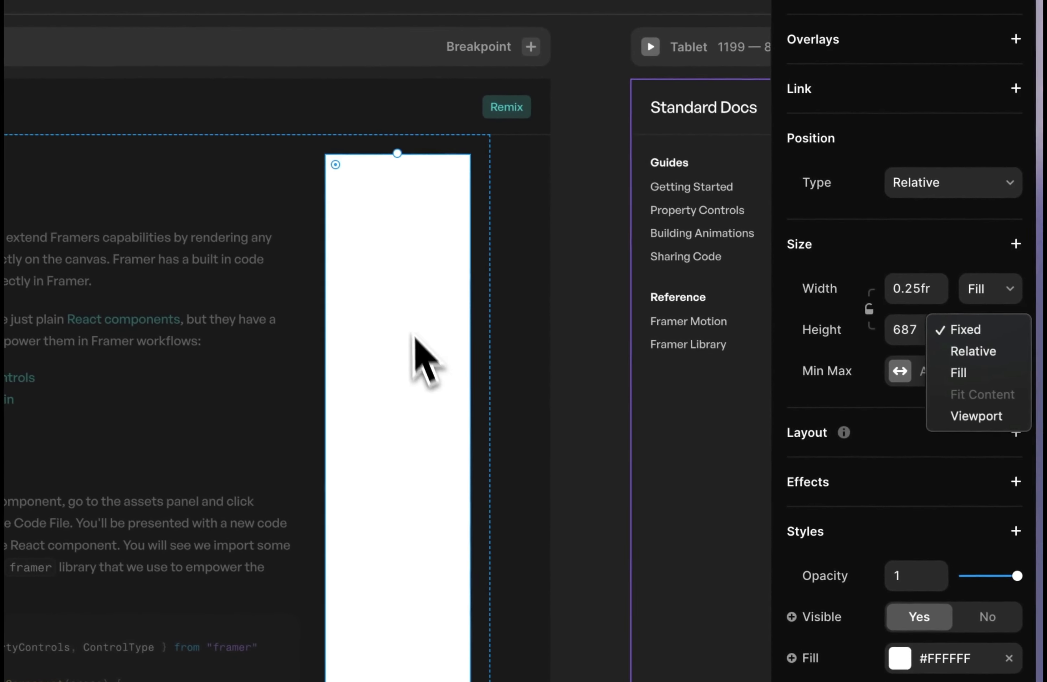
pyautogui.click(323, 259)
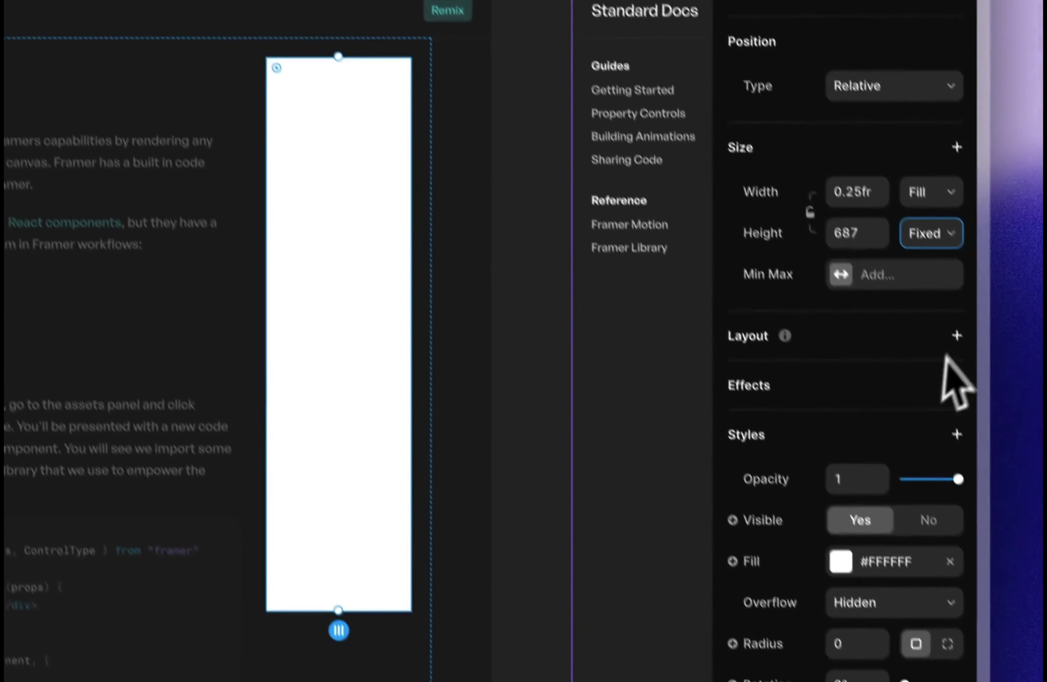
pyautogui.scroll(-5, 880, 434)
pyautogui.click(928, 313)
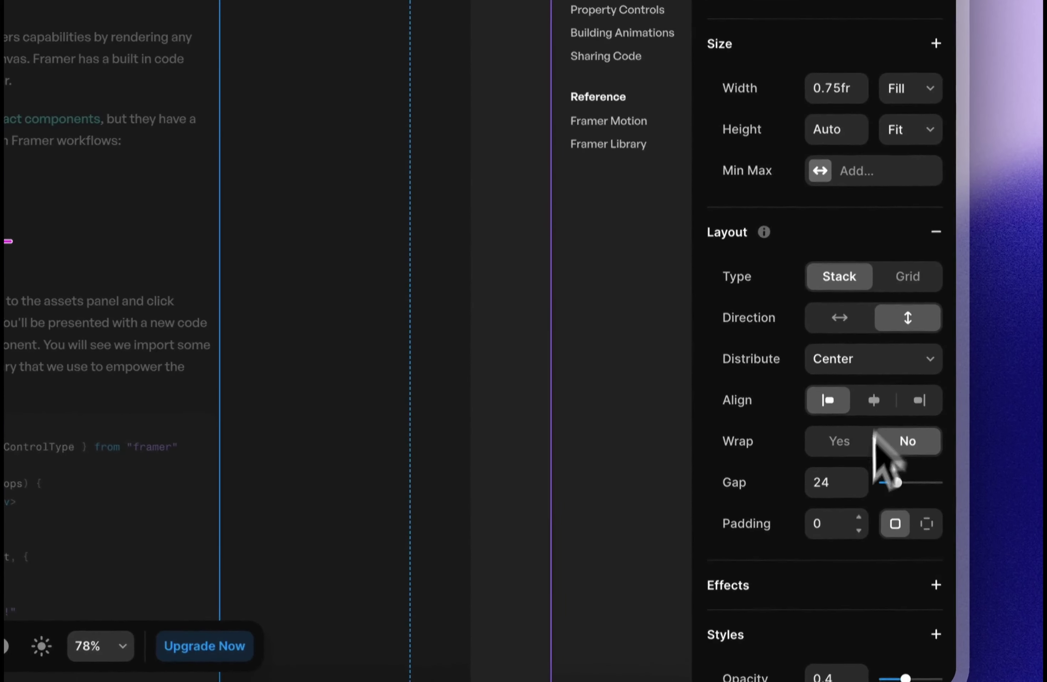
pyautogui.scroll(-5, 863, 553)
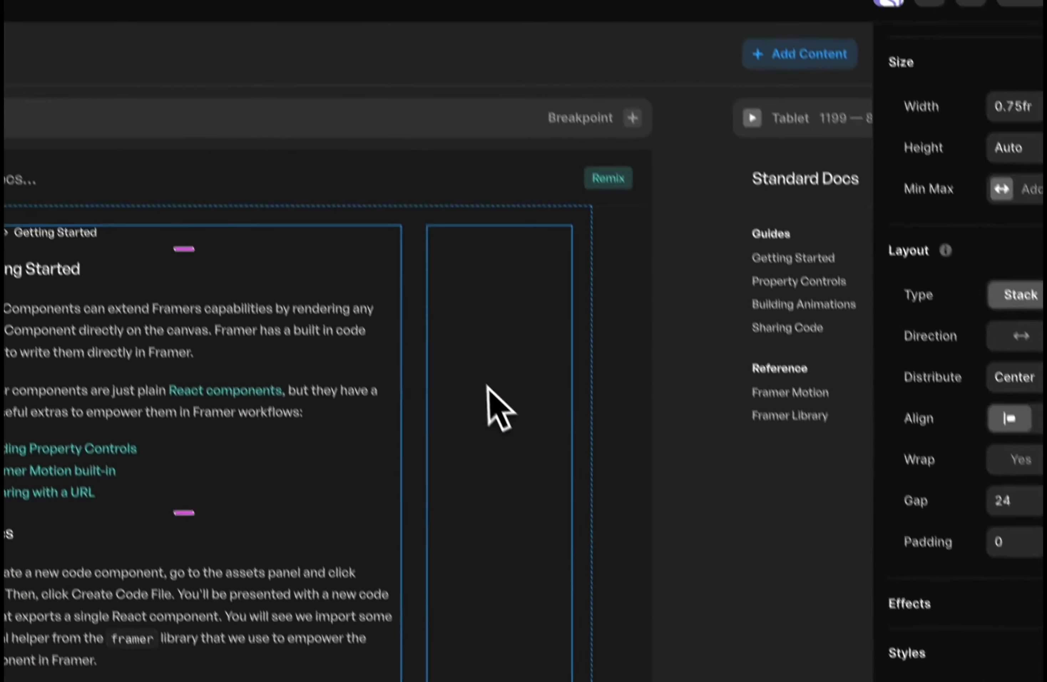
# Copy the Post stack from the Guides collection list in the Navigation component and return to the getting-started page.
pyautogui.click(504, 419)
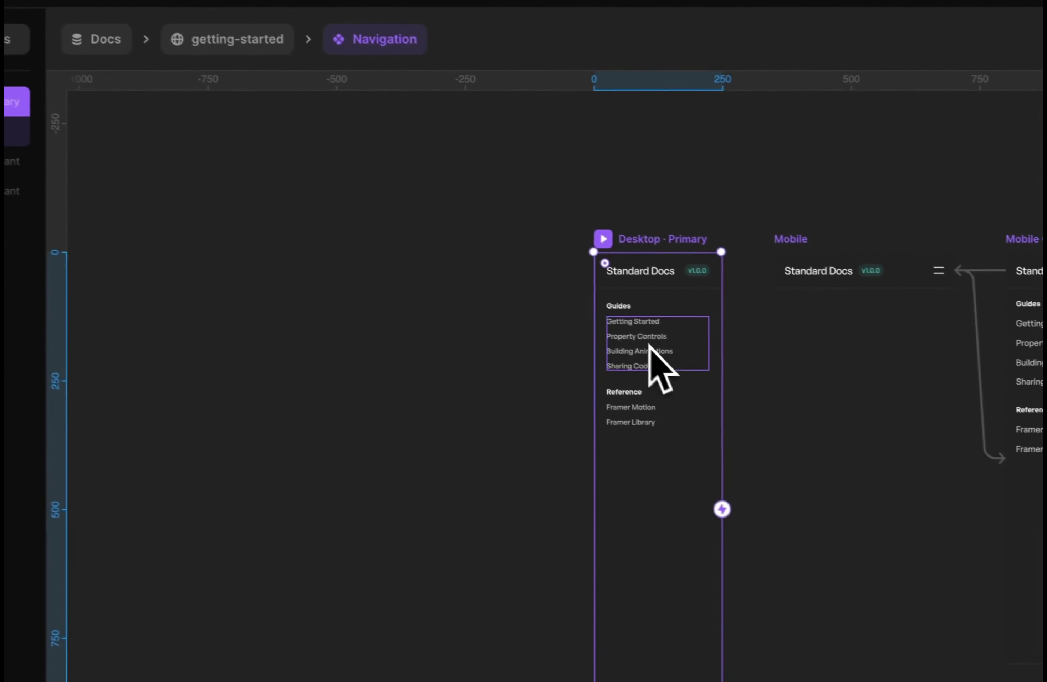
pyautogui.click(648, 344)
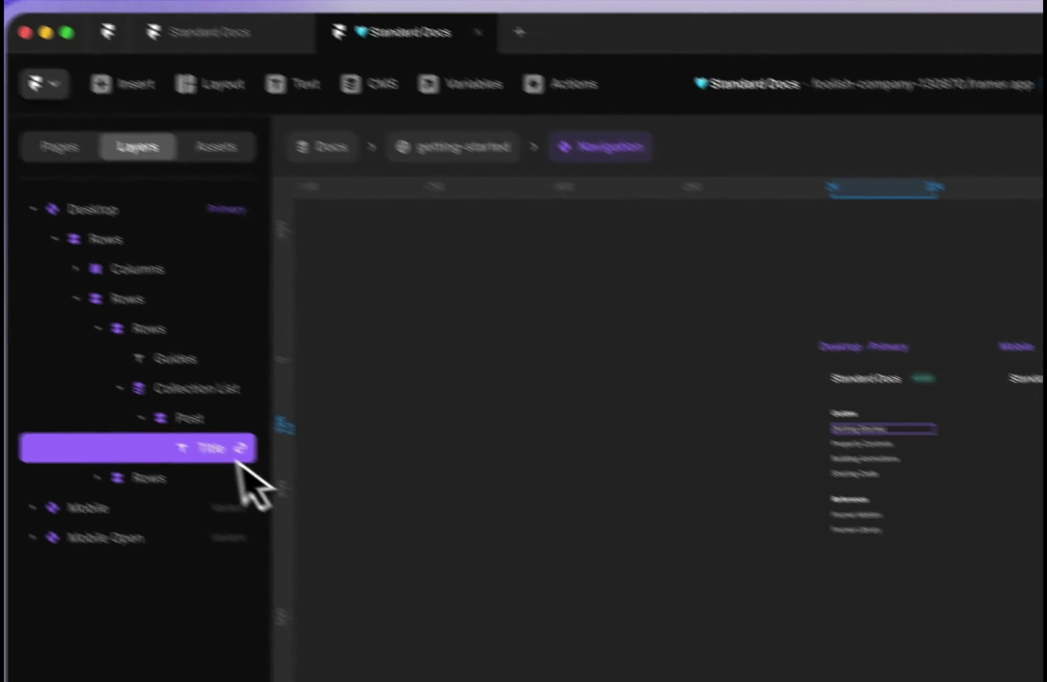
pyautogui.click(252, 416)
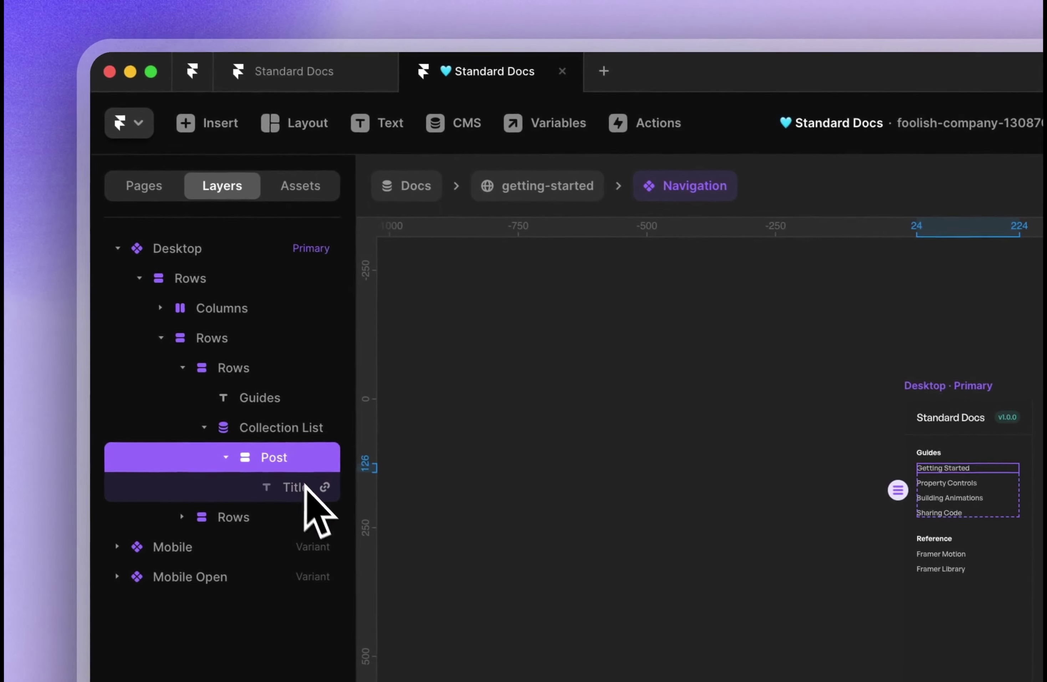
pyautogui.press('super+c')
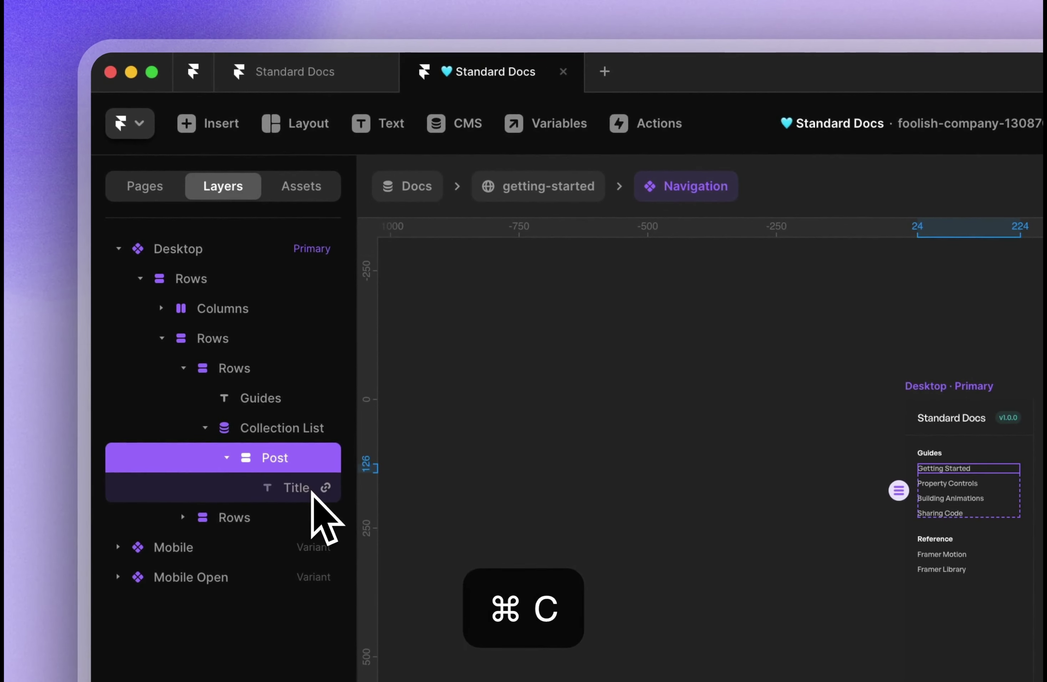
pyautogui.click(563, 194)
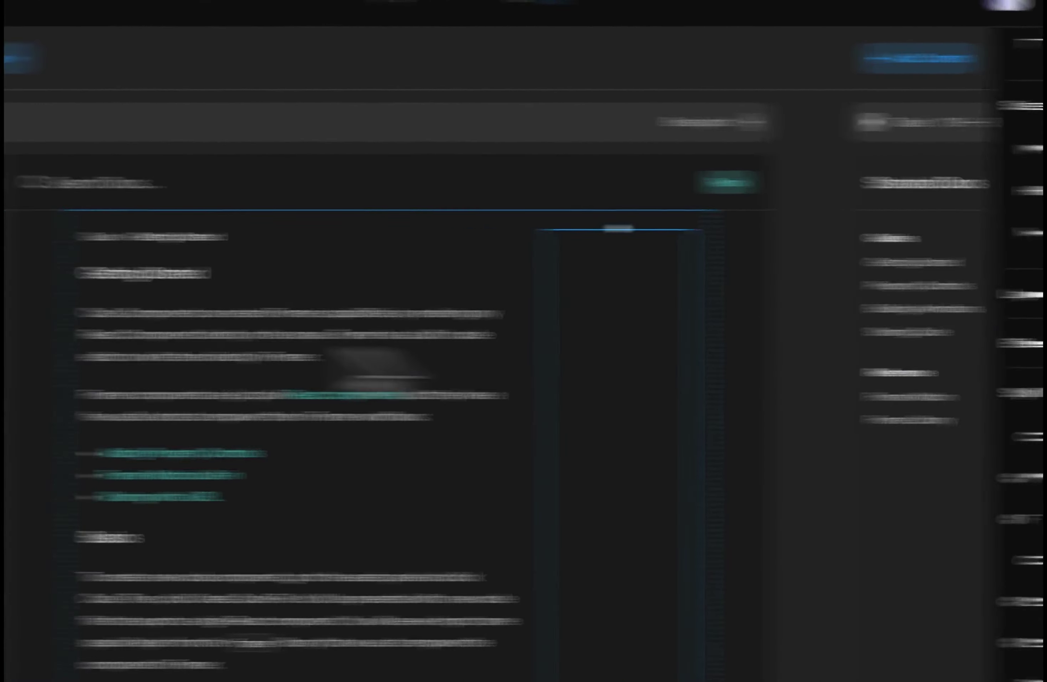
# Give the narrow 0.25fr frame a stack layout and rename it Table of content.
pyautogui.click(226, 330)
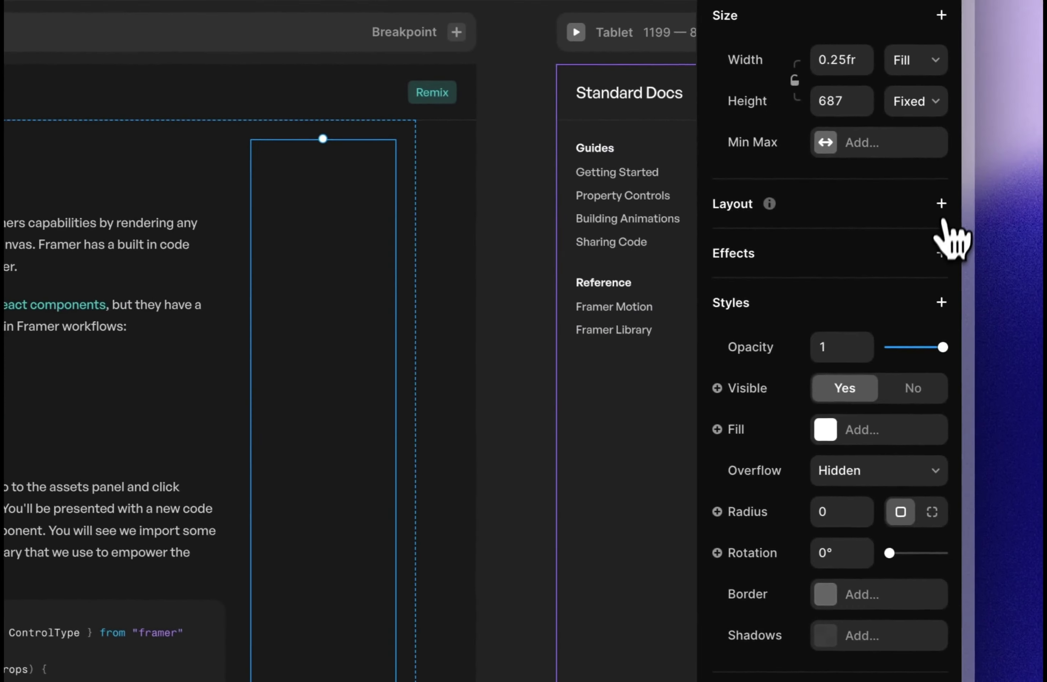
pyautogui.click(942, 204)
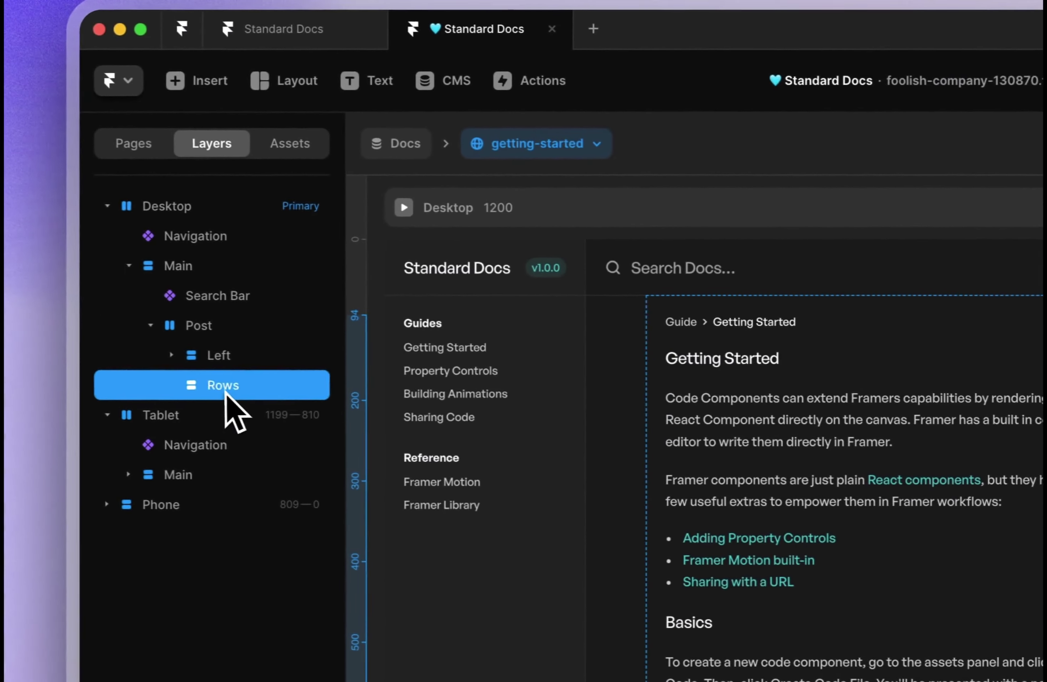
pyautogui.doubleClick(237, 395)
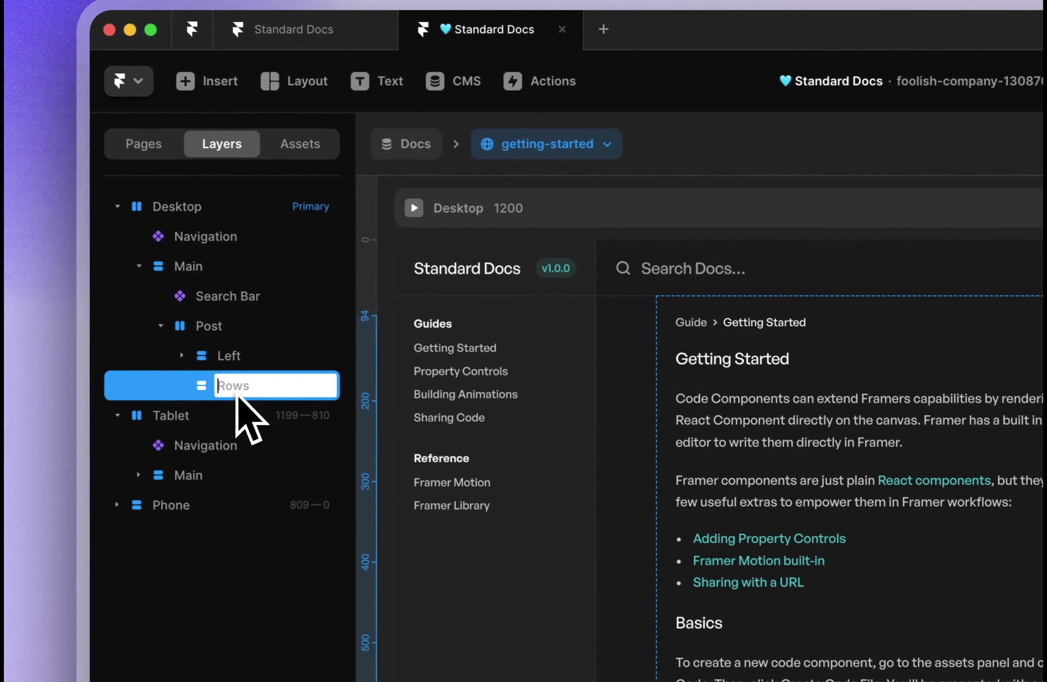
pyautogui.write('Right')
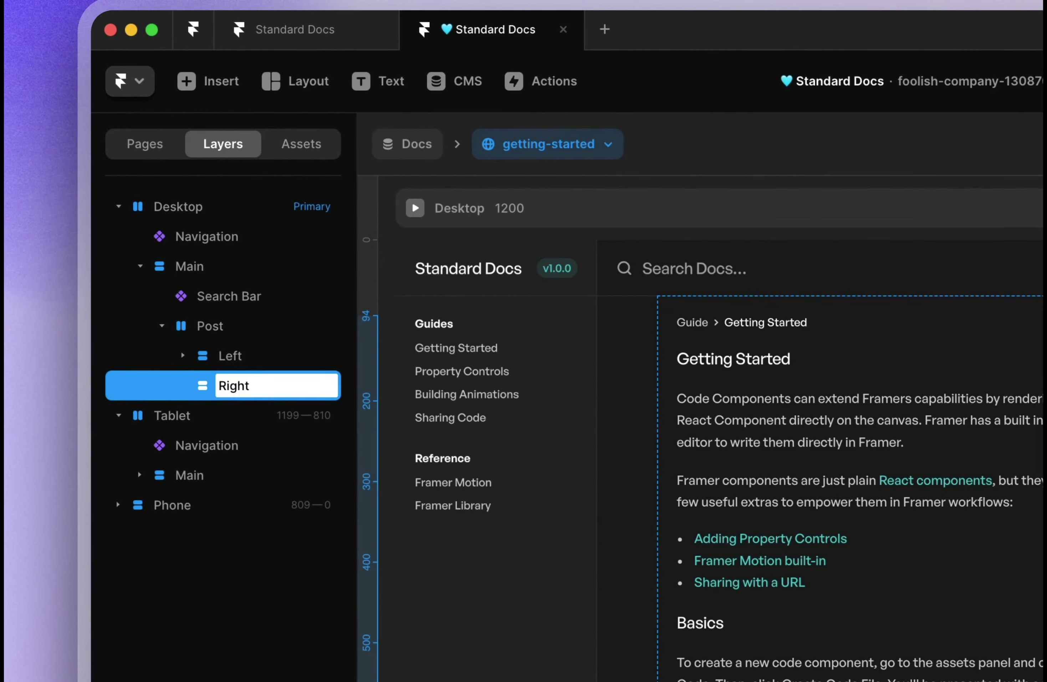
pyautogui.press('super+a')
pyautogui.write('T')
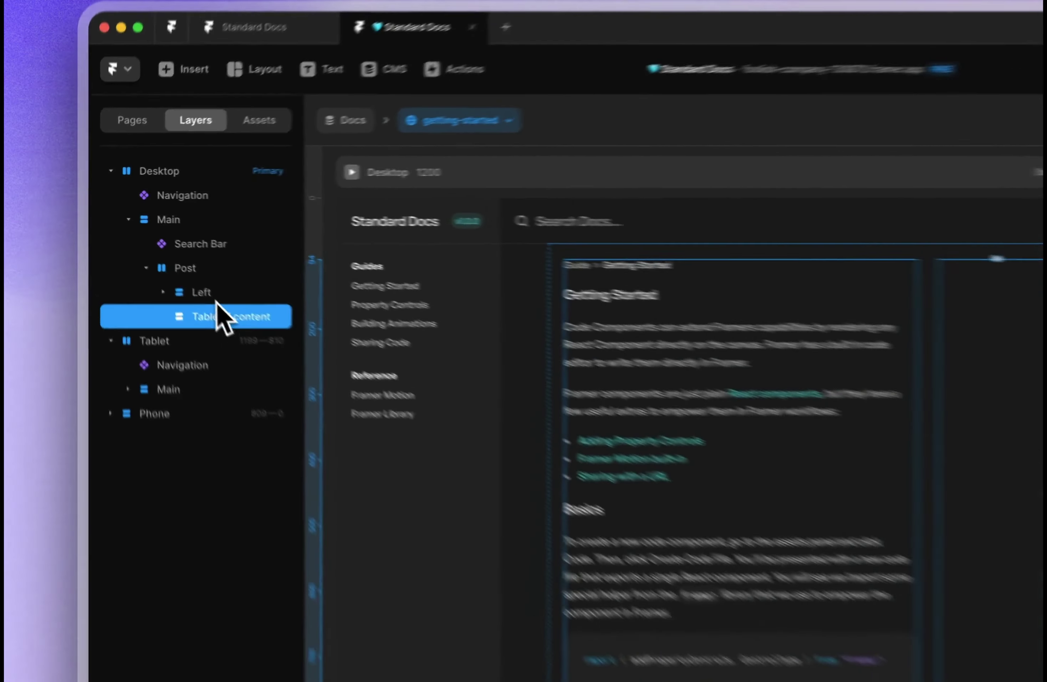
# Rename the Left stack Content and paste the copied Post stack inside Table of content.
pyautogui.doubleClick(160, 254)
pyautogui.write('Conten')
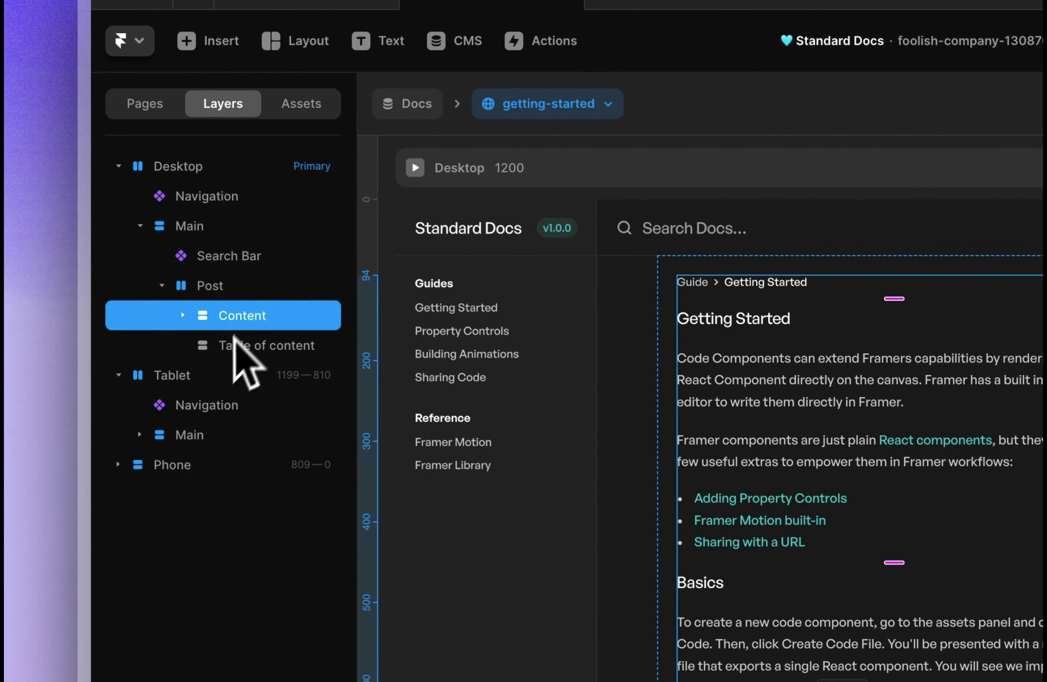
pyautogui.click(238, 350)
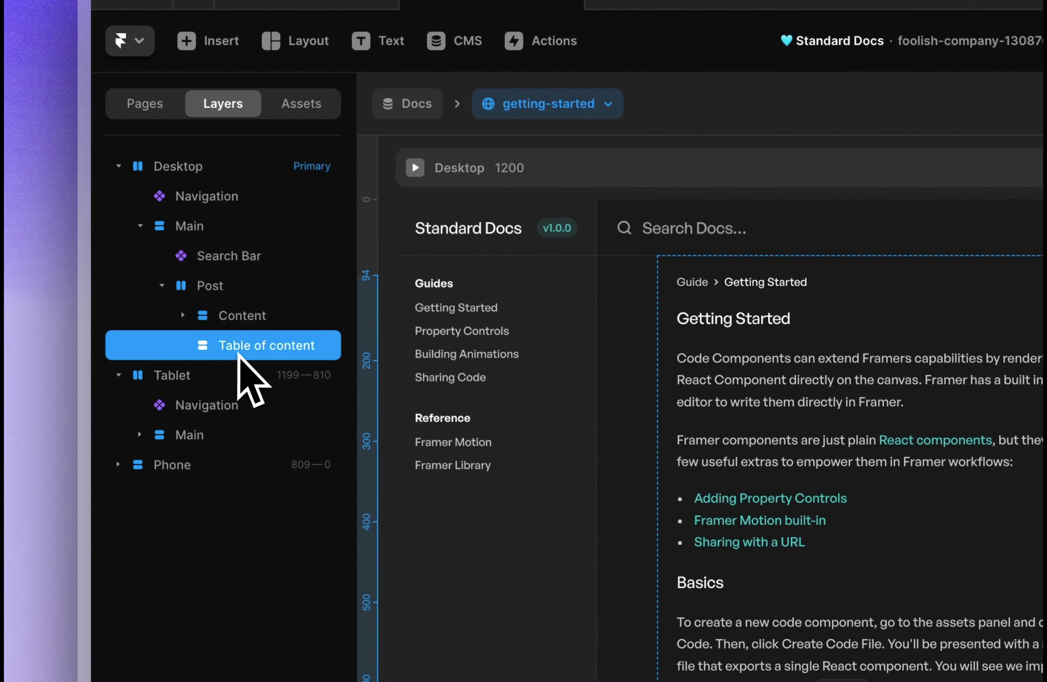
pyautogui.press('super+v')
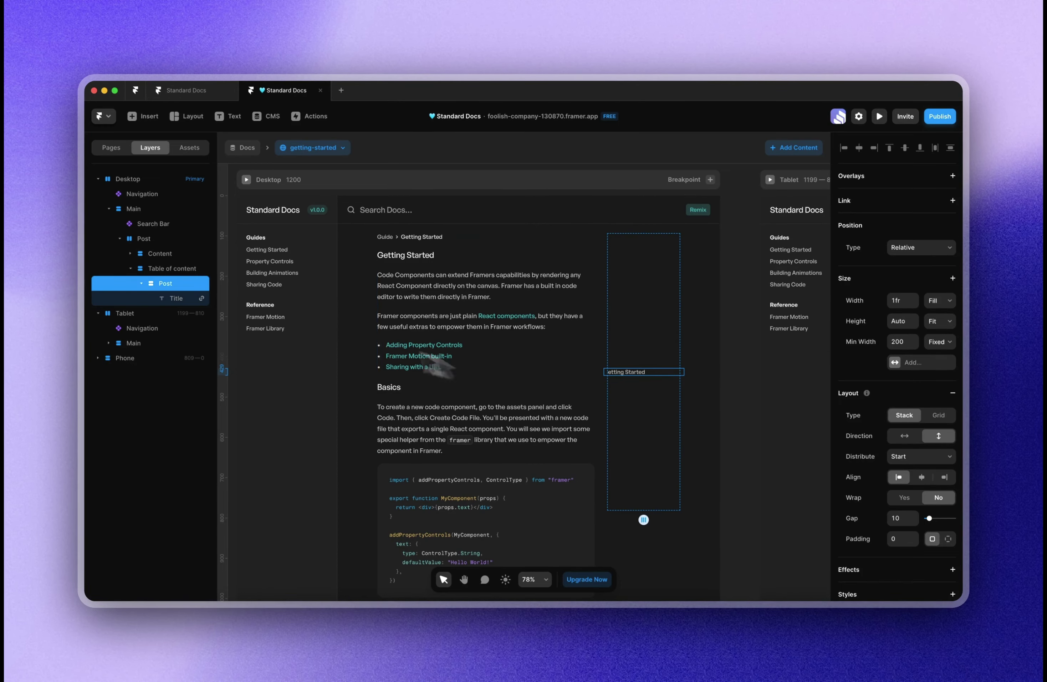
# Set the Table of content stack's distribution to Start and align its items left.
pyautogui.click(159, 267)
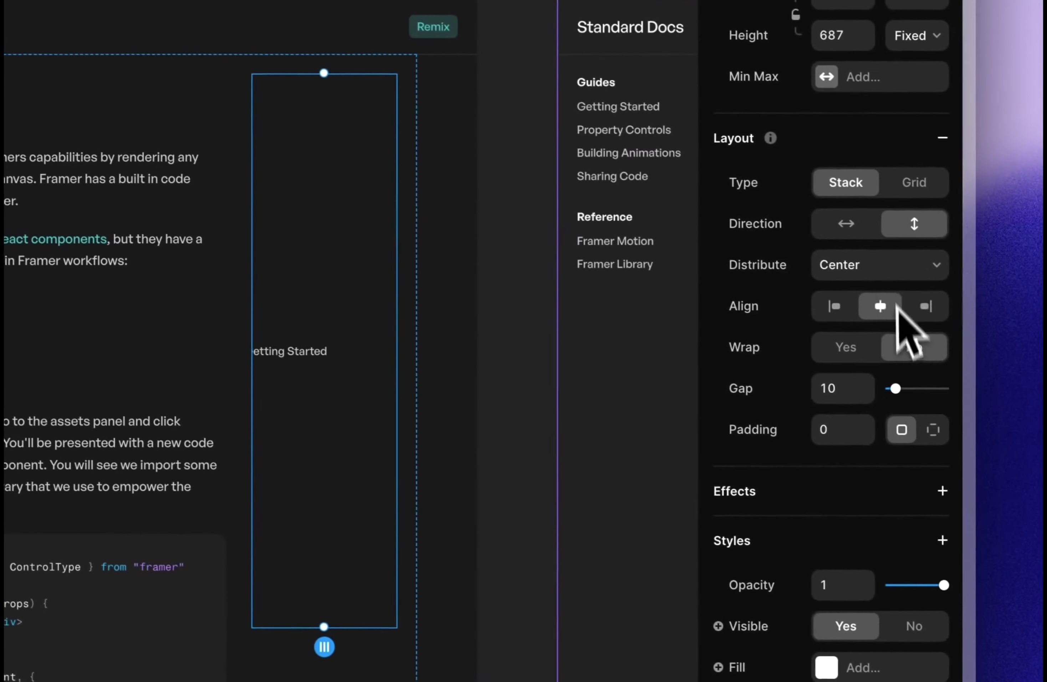
pyautogui.click(862, 262)
pyautogui.click(841, 241)
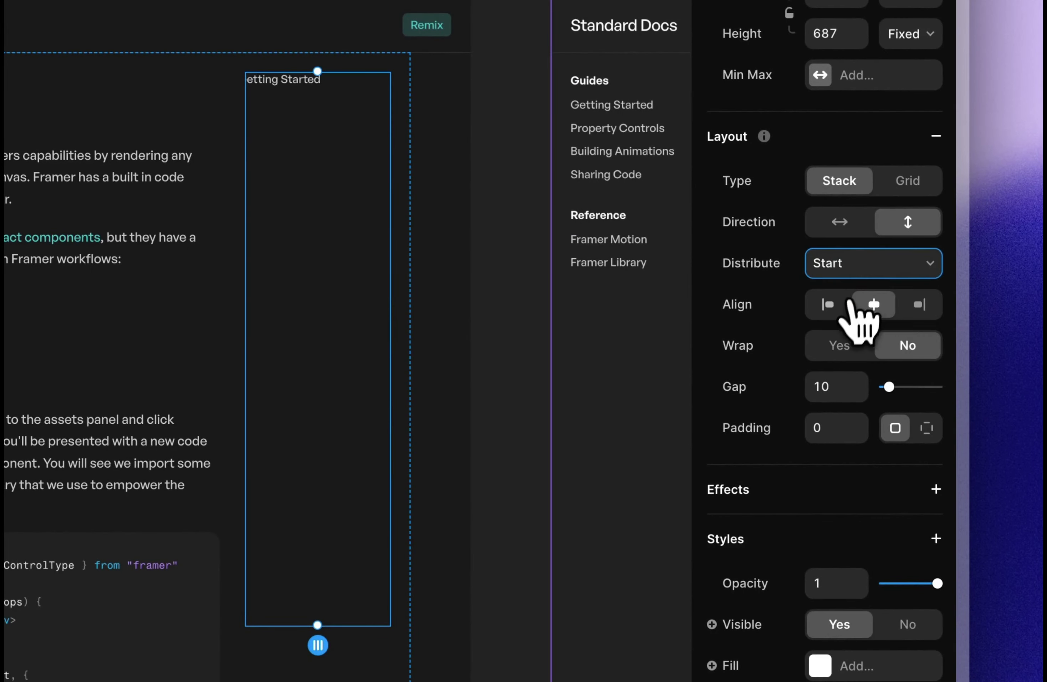
pyautogui.click(829, 305)
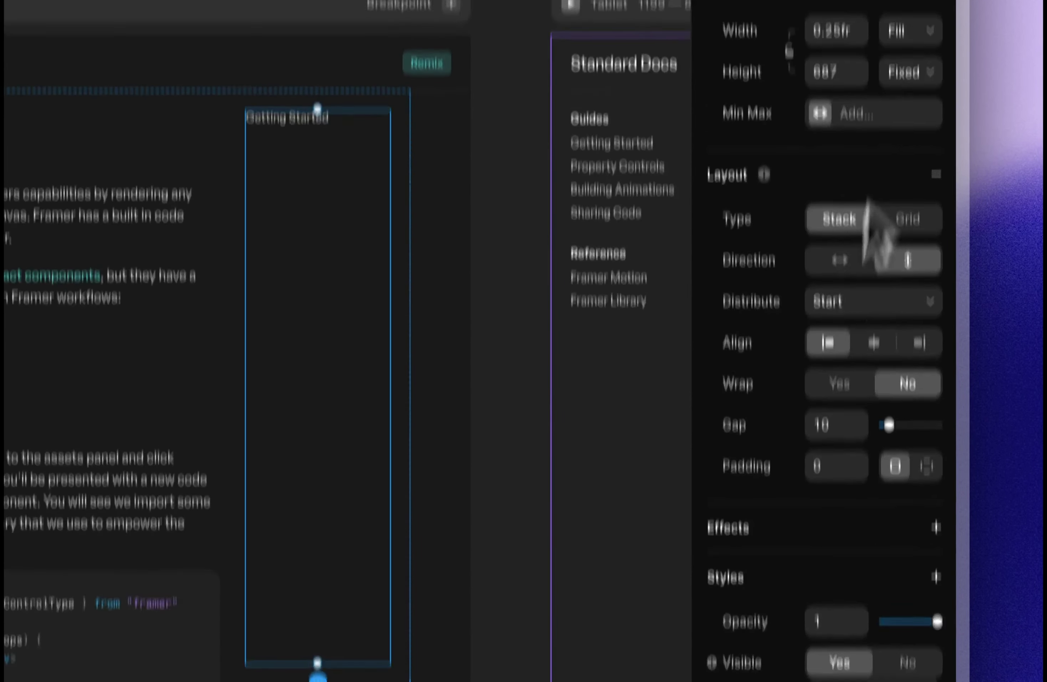
# Replace the Table of content stack's fixed height with one that fills the height of the parent Post stack.
pyautogui.scroll(5, 874, 89)
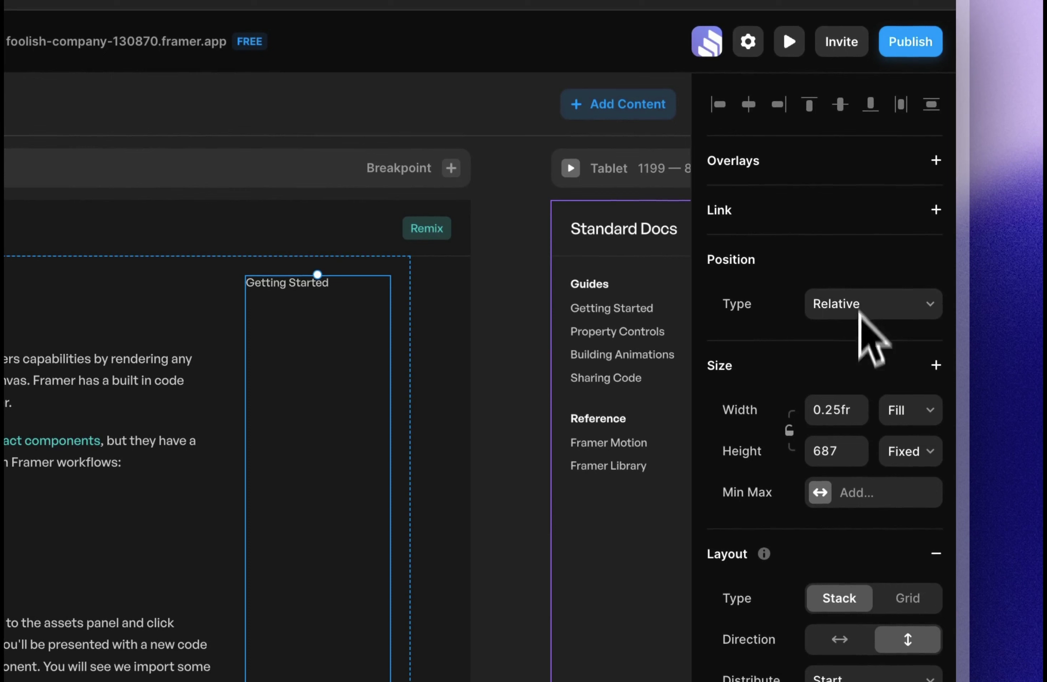
pyautogui.click(920, 456)
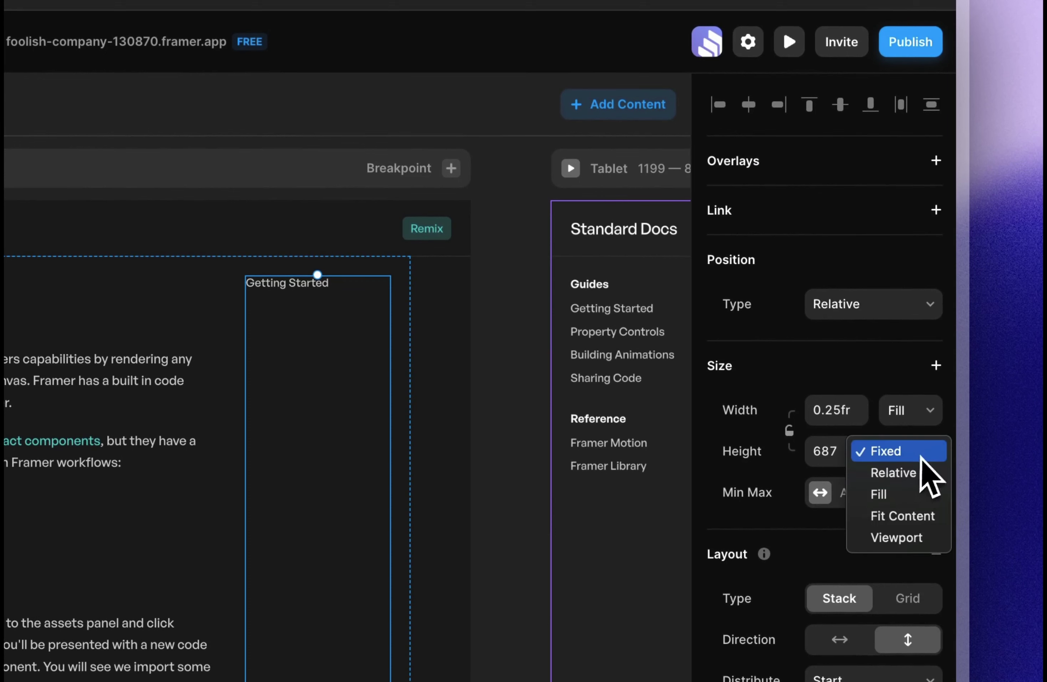
pyautogui.click(904, 515)
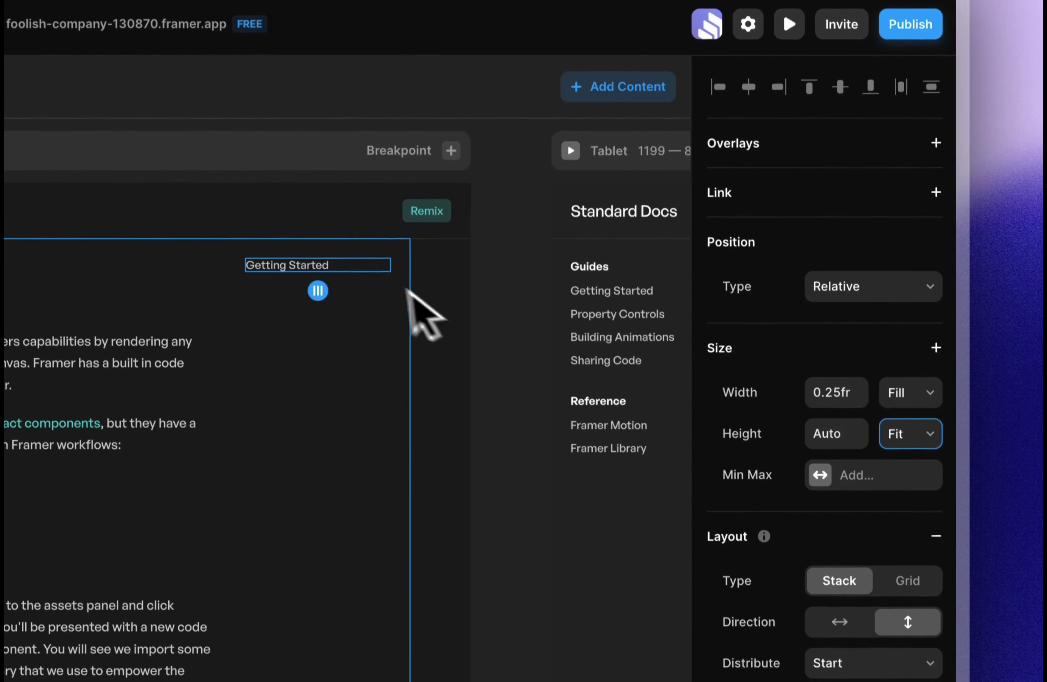
pyautogui.click(909, 450)
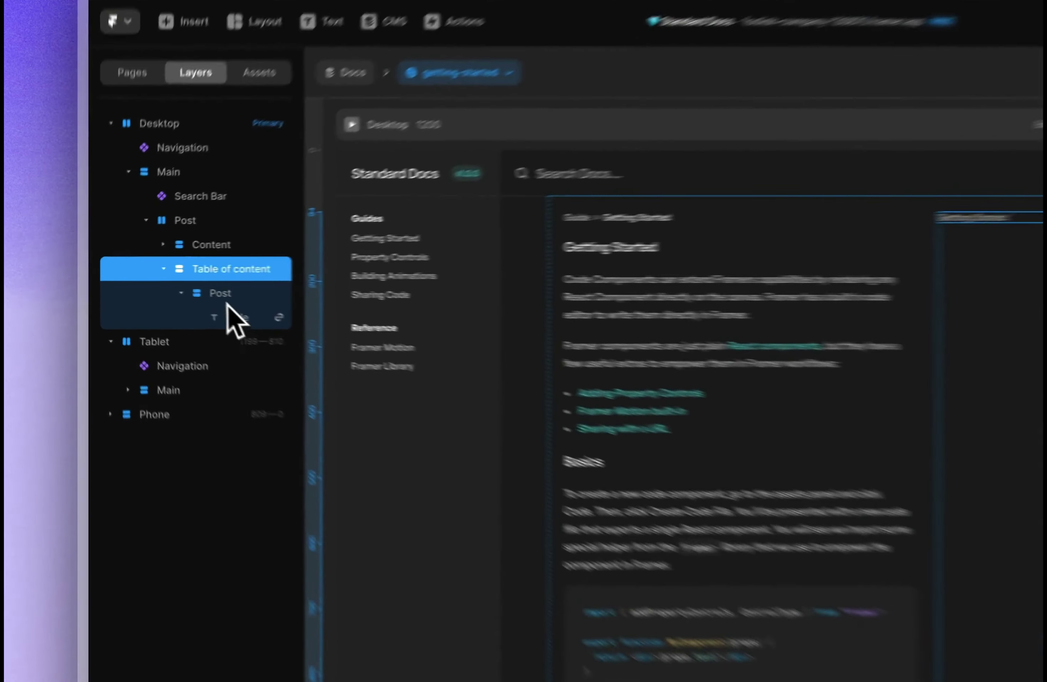
# Rename the pasted Post stack Sticky Content and remove the link from its Title text.
pyautogui.click(160, 284)
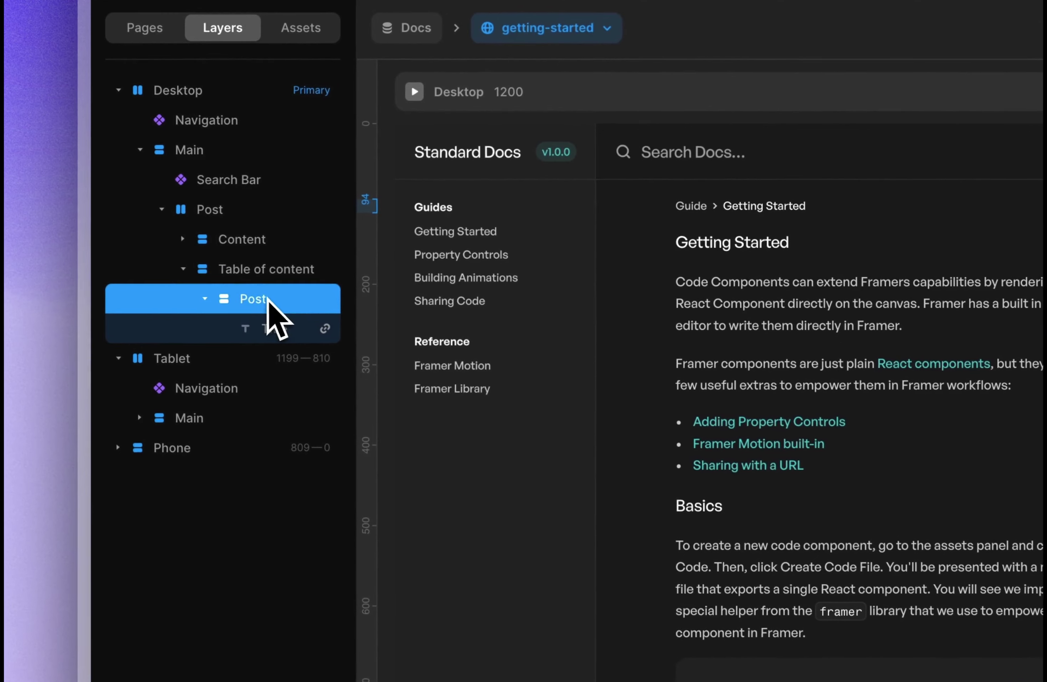
pyautogui.doubleClick(178, 283)
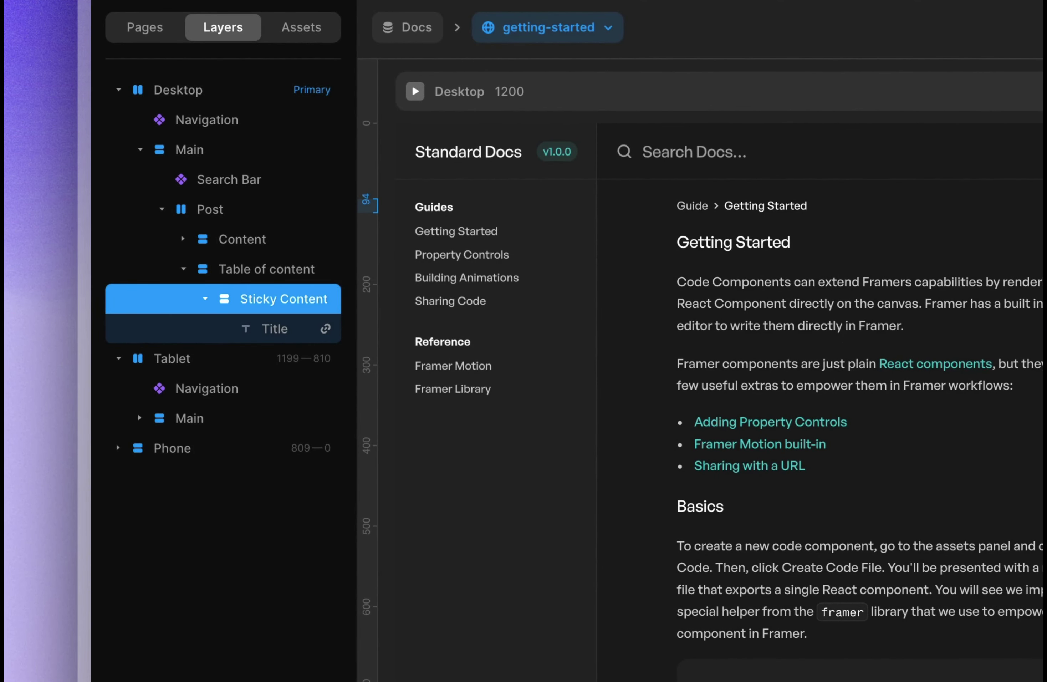
pyautogui.click(296, 339)
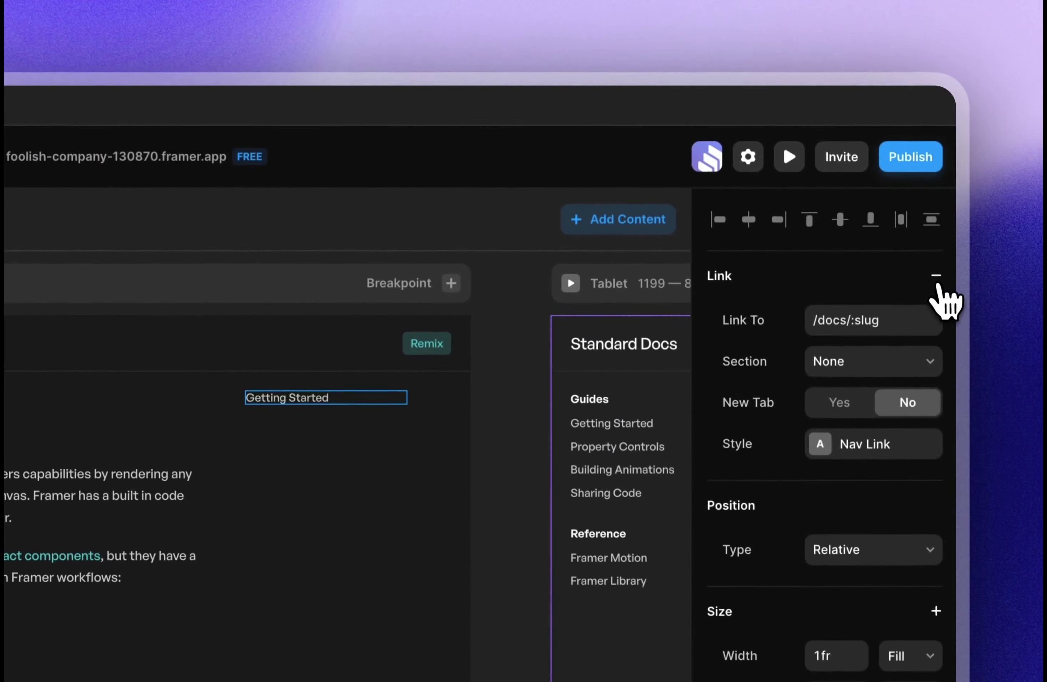
pyautogui.click(938, 160)
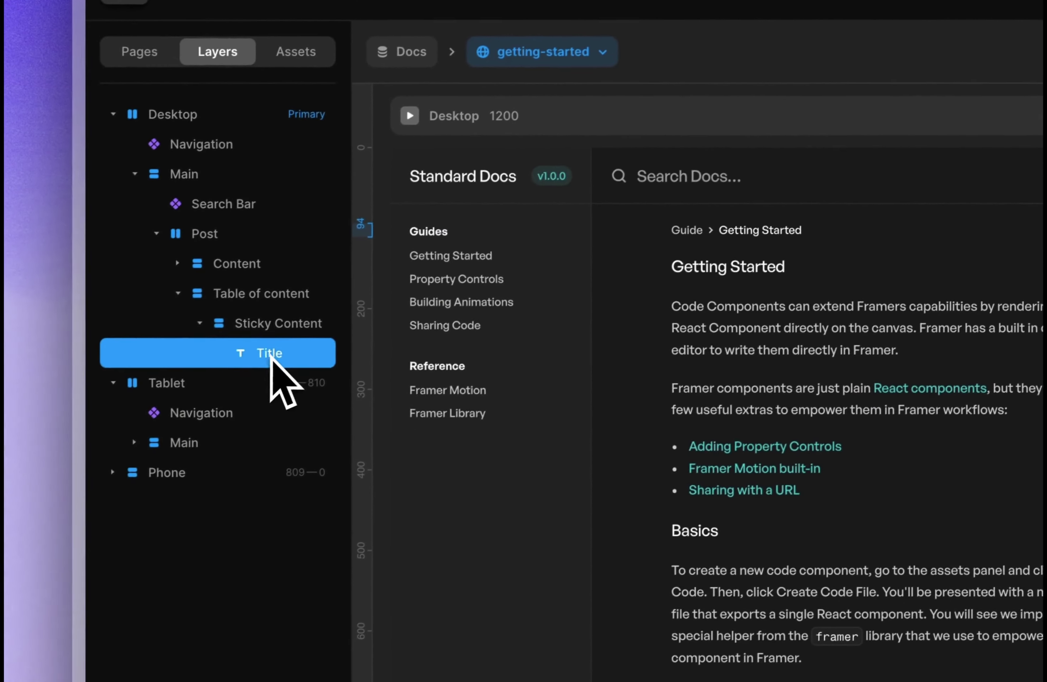
# Rename the Title text layer Nav Link and clear its missing content variable.
pyautogui.doubleClick(274, 357)
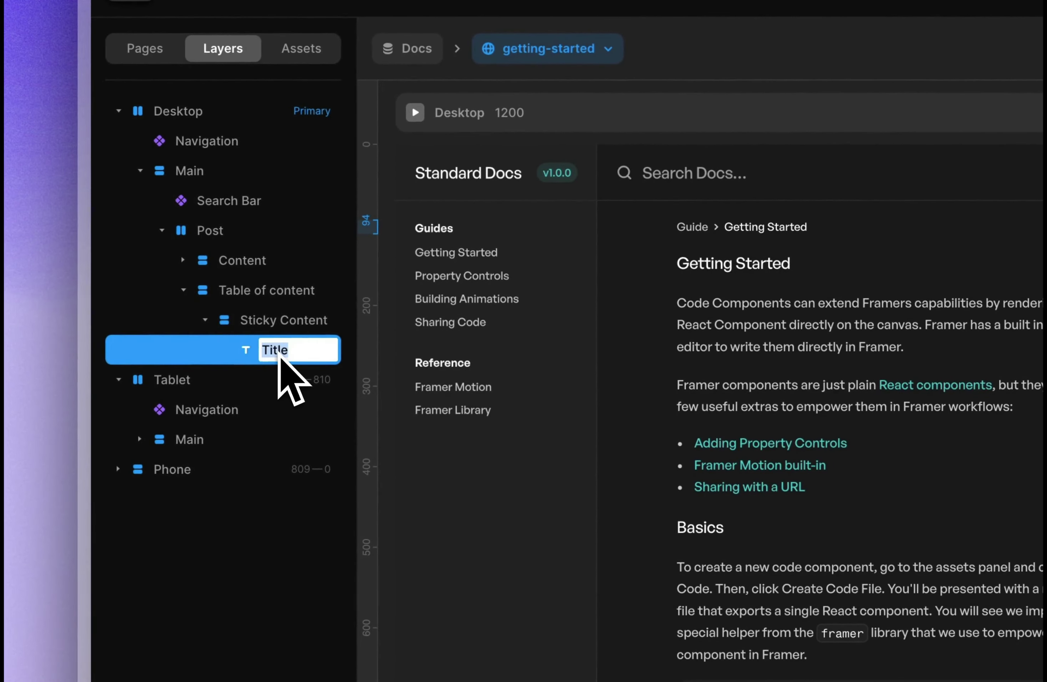
pyautogui.write('Nav L')
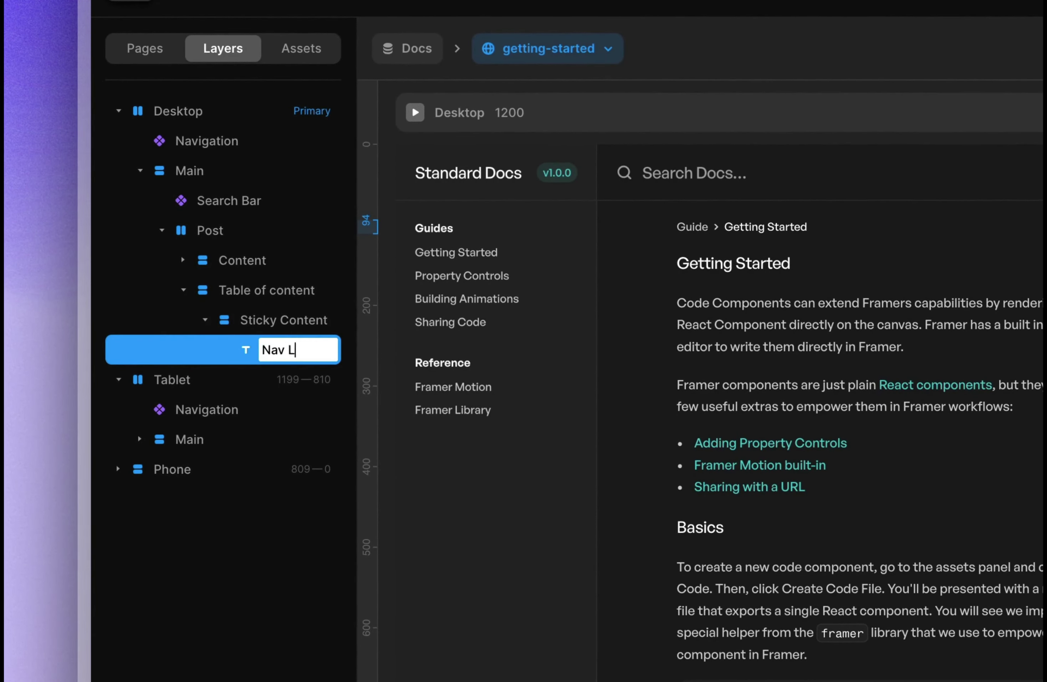
pyautogui.write('ink')
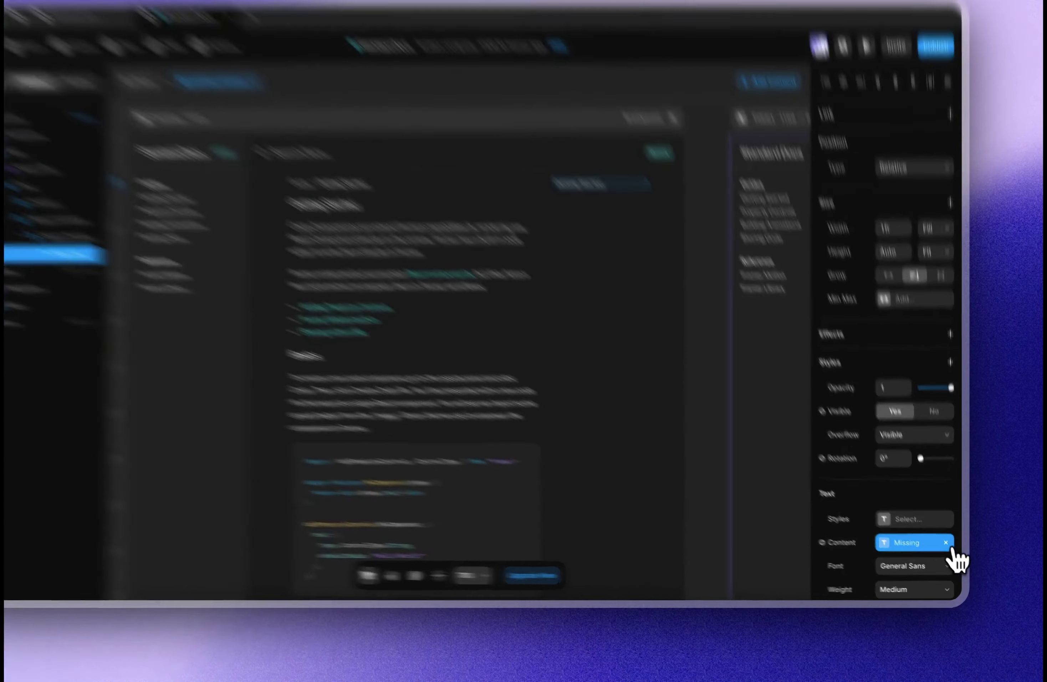
pyautogui.click(948, 550)
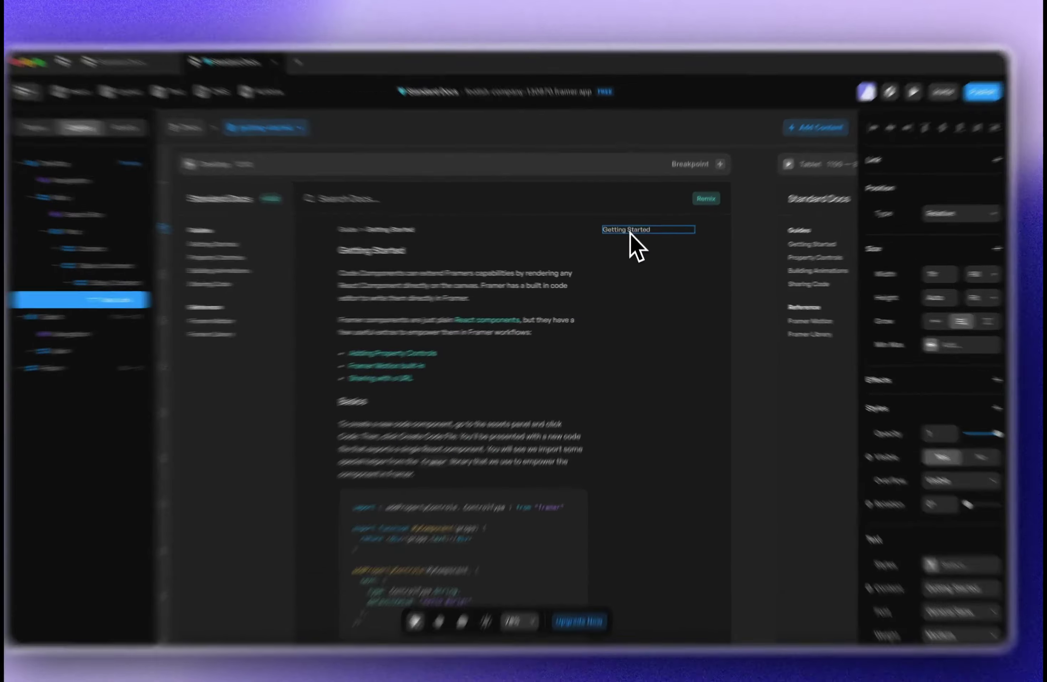
# Create a component named Nav Link from the Getting Started text in the Table of content stack.
pyautogui.rightClick(637, 238)
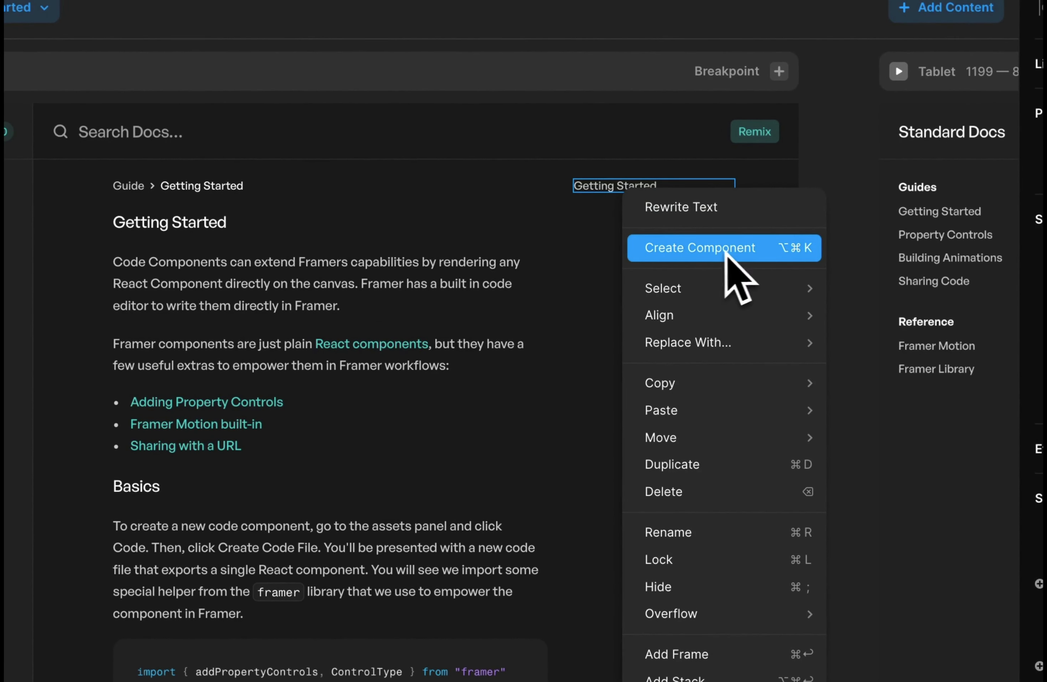
pyautogui.click(708, 246)
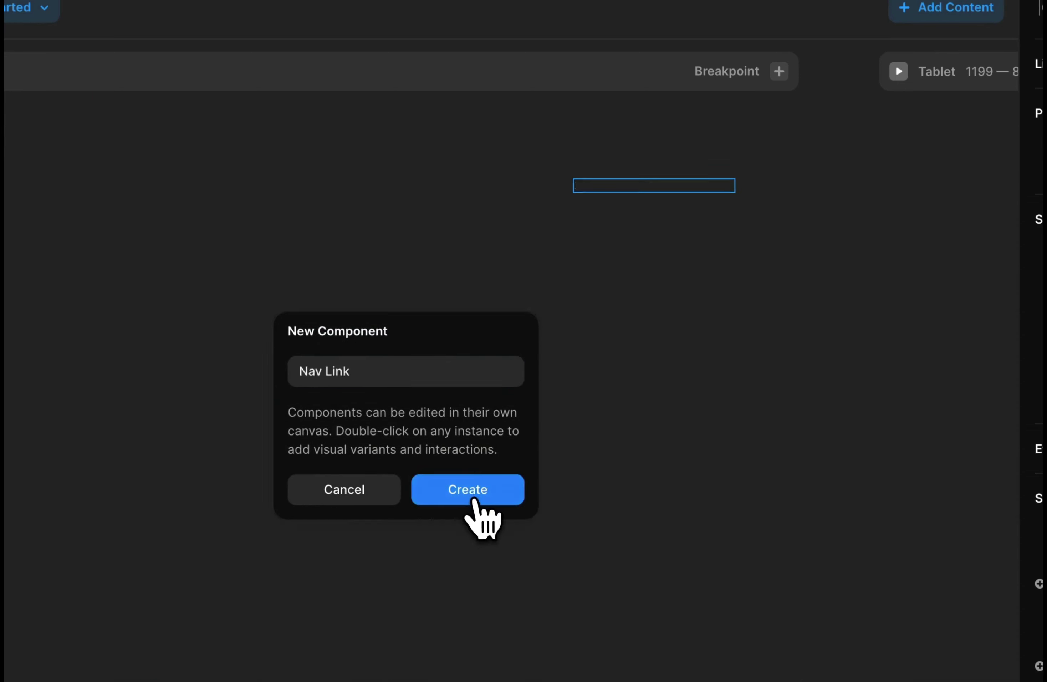
pyautogui.click(467, 489)
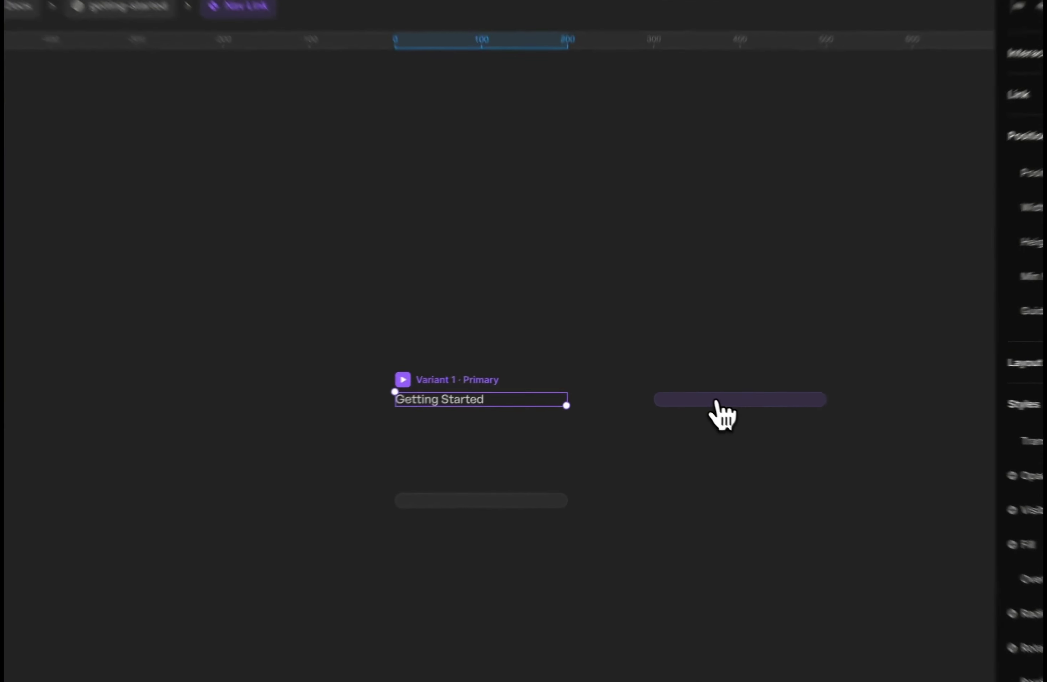
# Add a second variant to the Nav Link component.
pyautogui.click(666, 382)
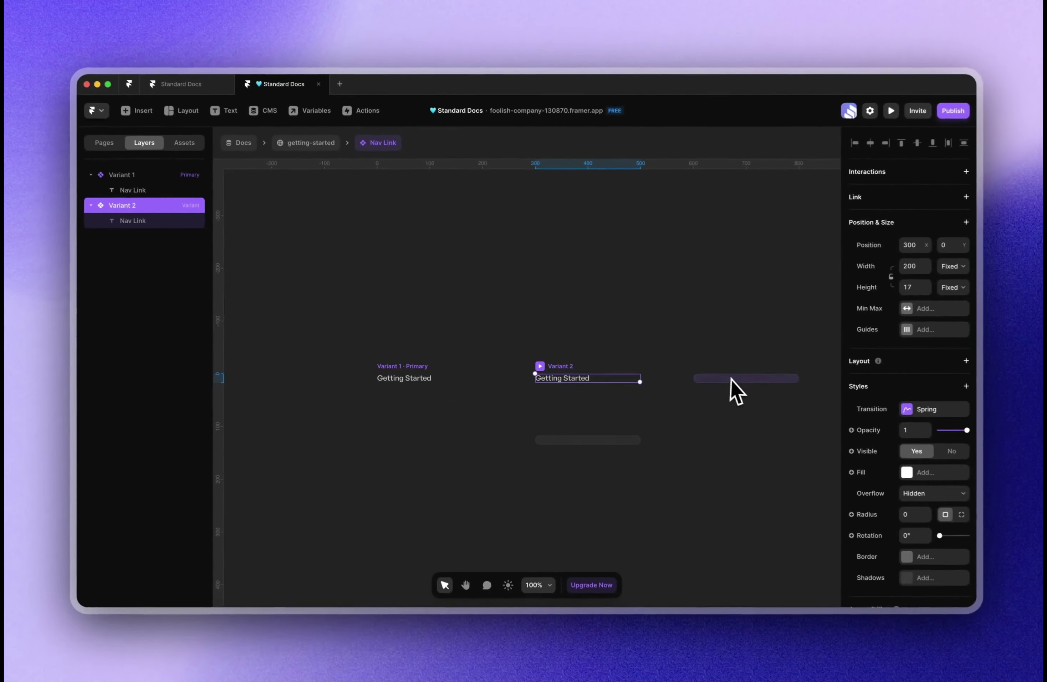
pyautogui.press('super+equal')
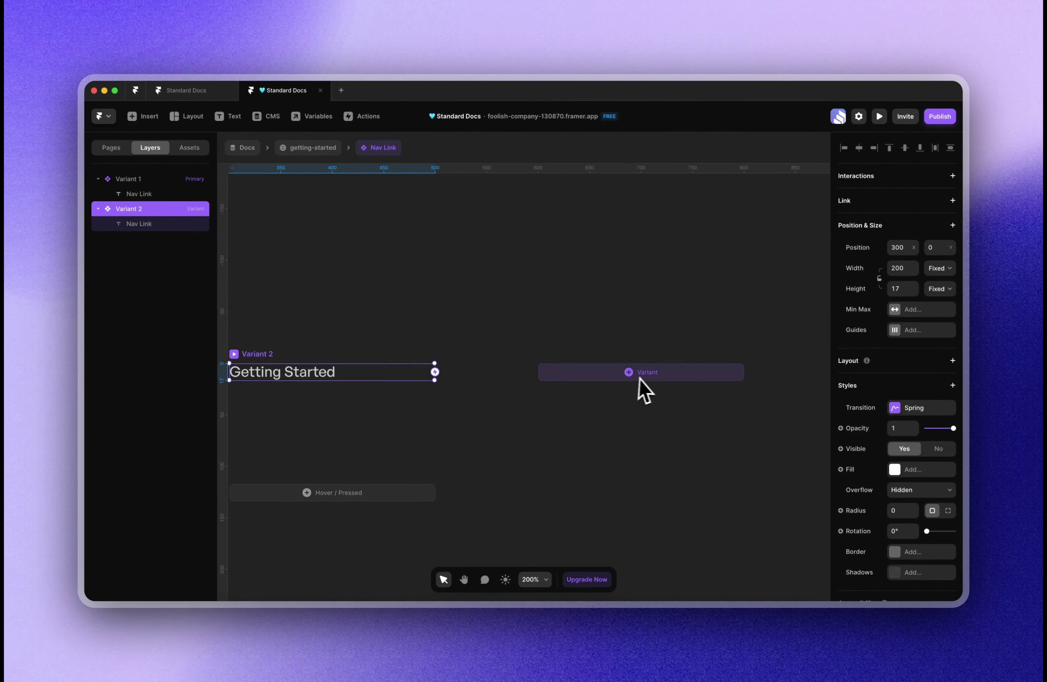
pyautogui.hscroll(-5, 634, 380)
pyautogui.hscroll(-3, 633, 382)
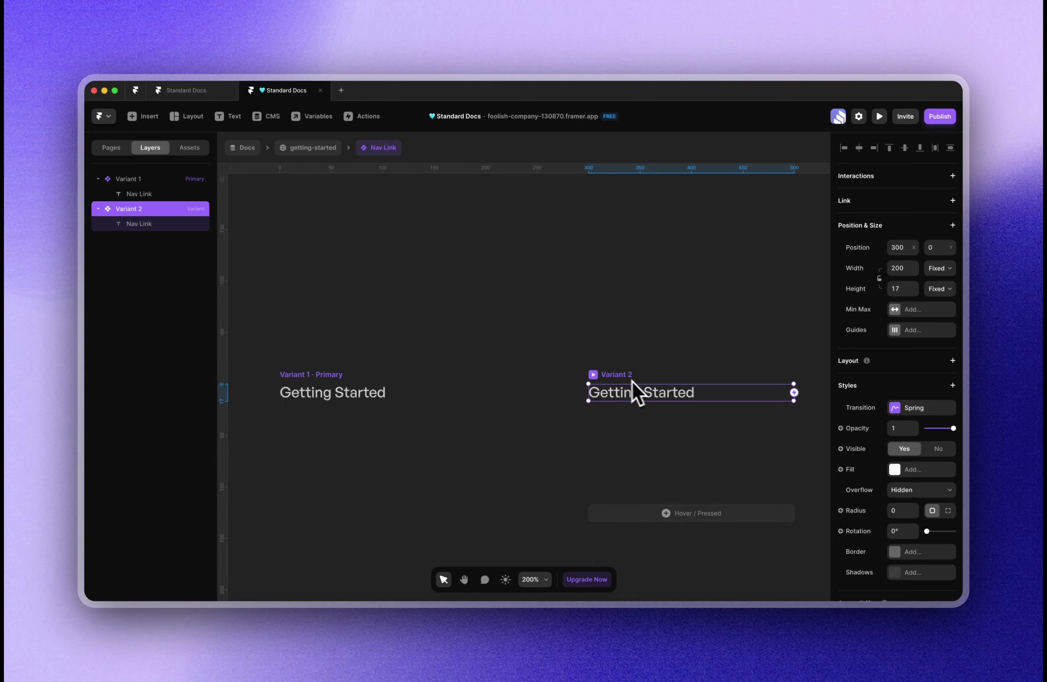
# Rename the primary variant of the Nav Link component Inactive.
pyautogui.click(129, 182)
pyautogui.doubleClick(129, 183)
pyautogui.press('BackSpace')
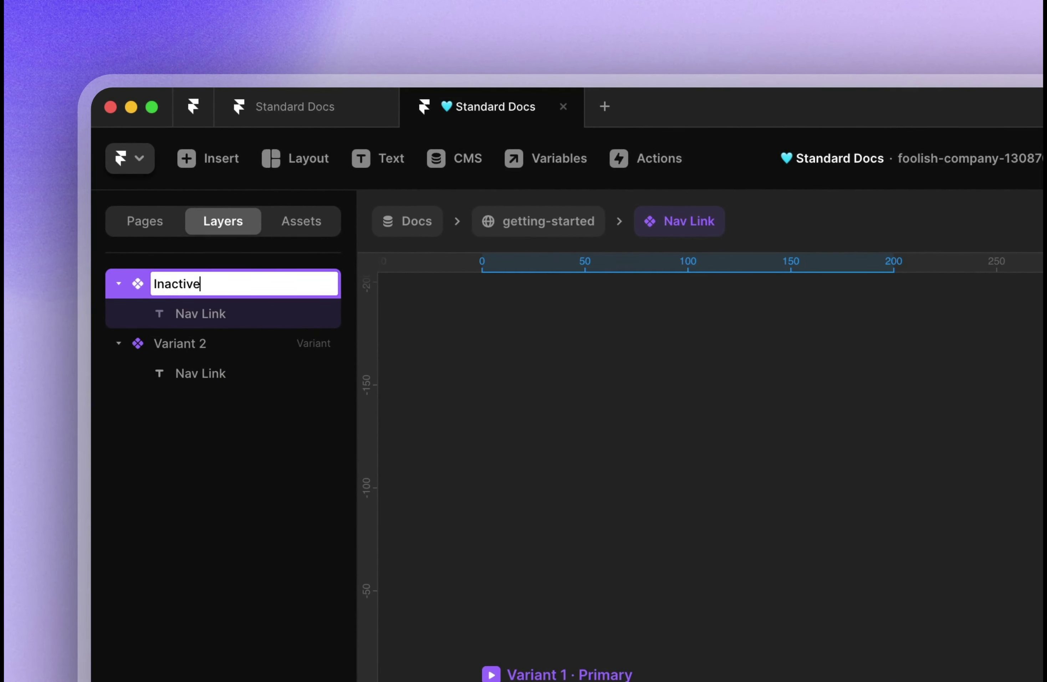
# Rename the second Nav Link variant Active and set its text color to the Tint style.
pyautogui.click(185, 343)
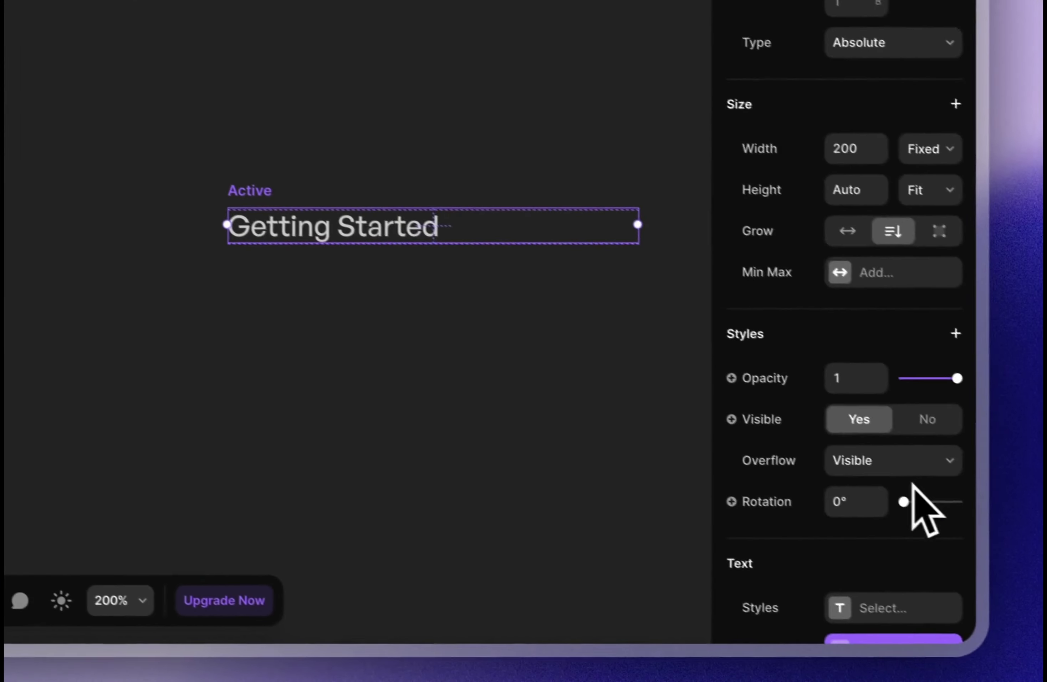
pyautogui.scroll(-8, 912, 505)
pyautogui.scroll(8, 885, 476)
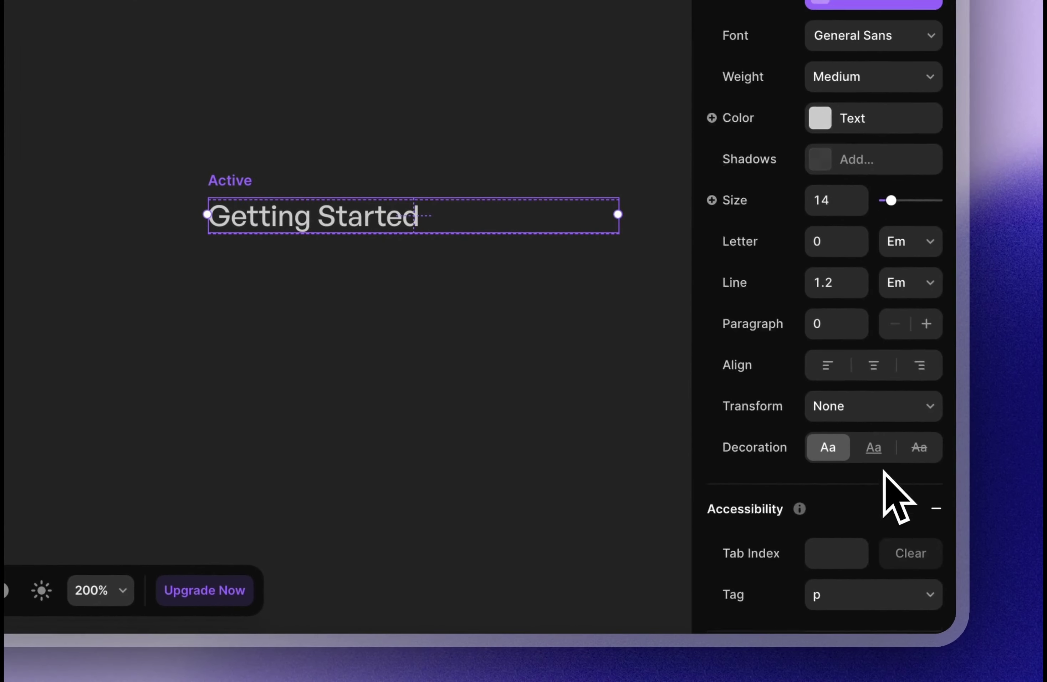
pyautogui.click(873, 255)
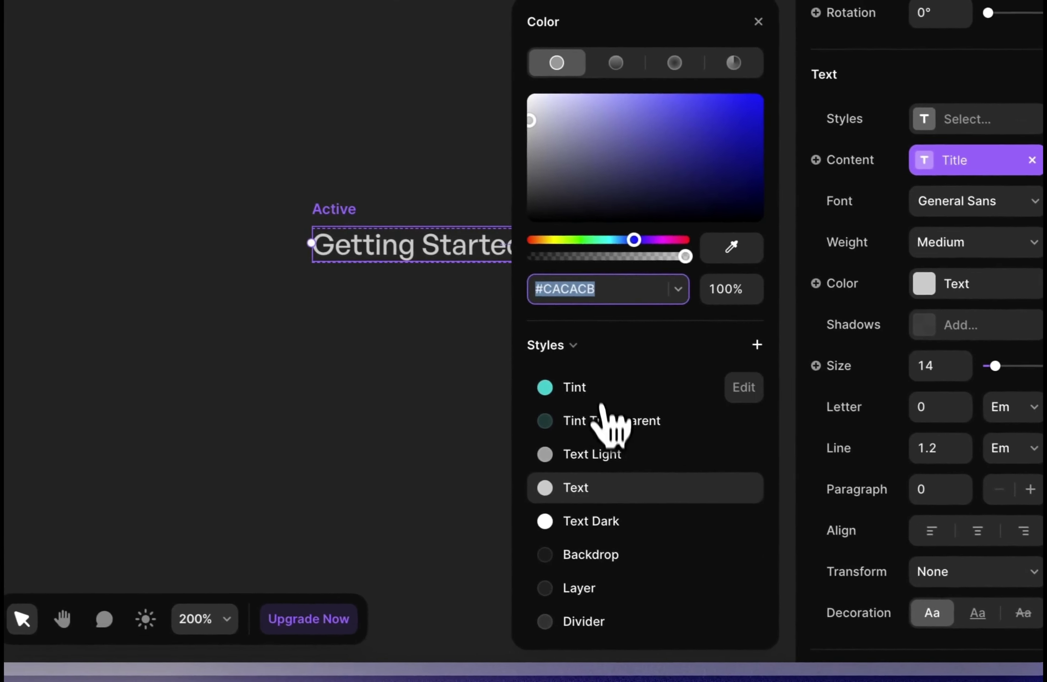
pyautogui.click(487, 359)
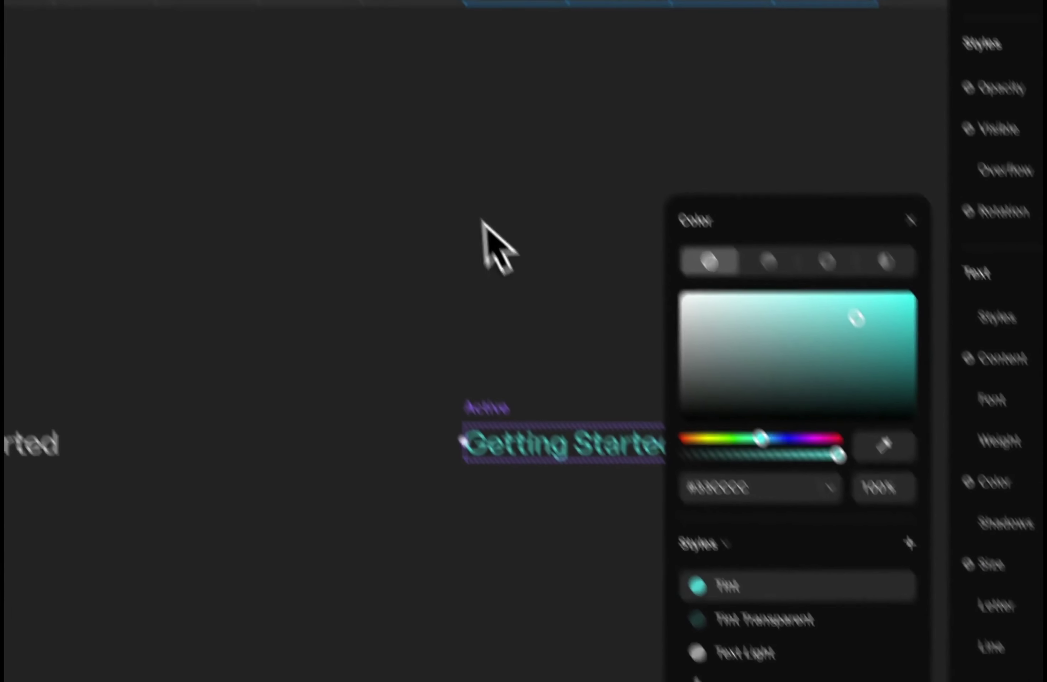
pyautogui.click(441, 114)
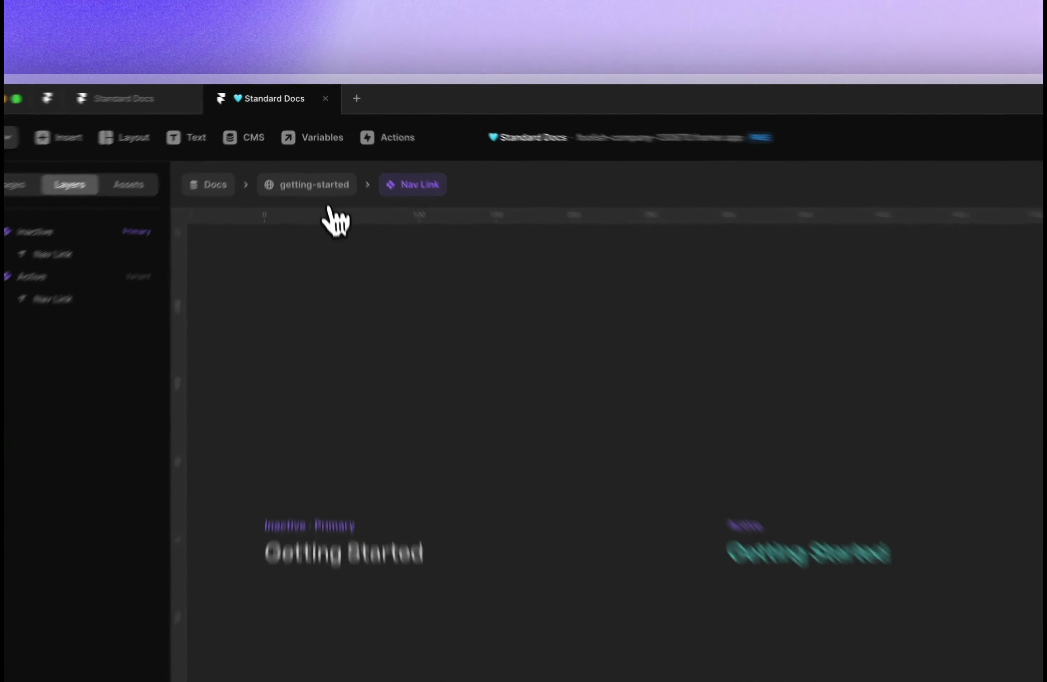
# Return to the getting-started page and try out the variant choice on the Nav Link instance.
pyautogui.click(312, 147)
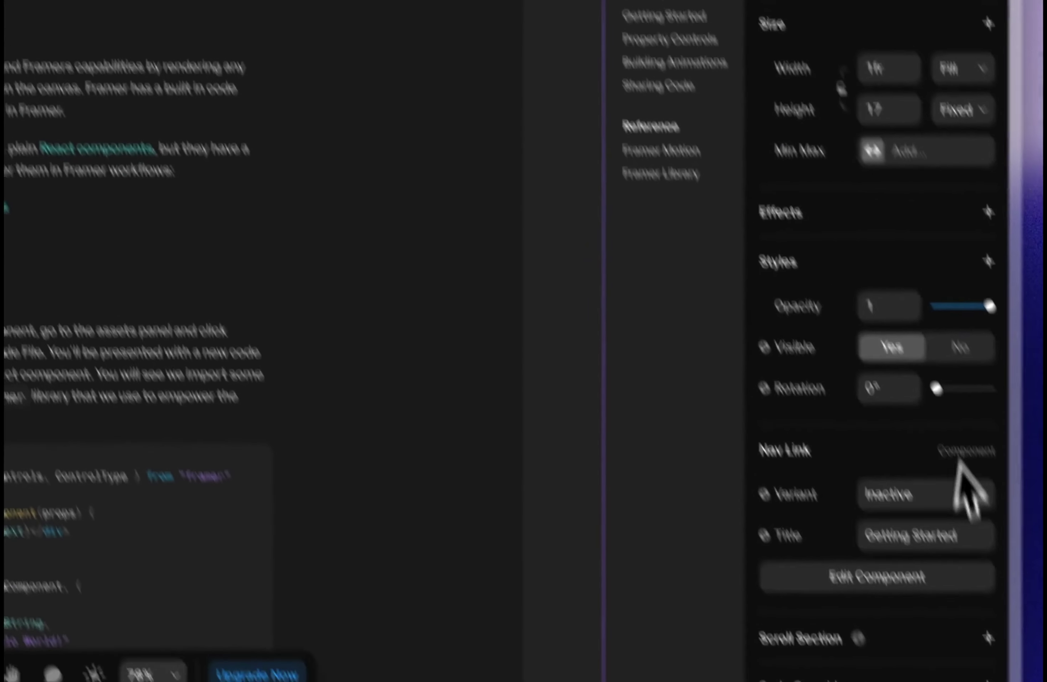
pyautogui.click(961, 492)
pyautogui.click(929, 513)
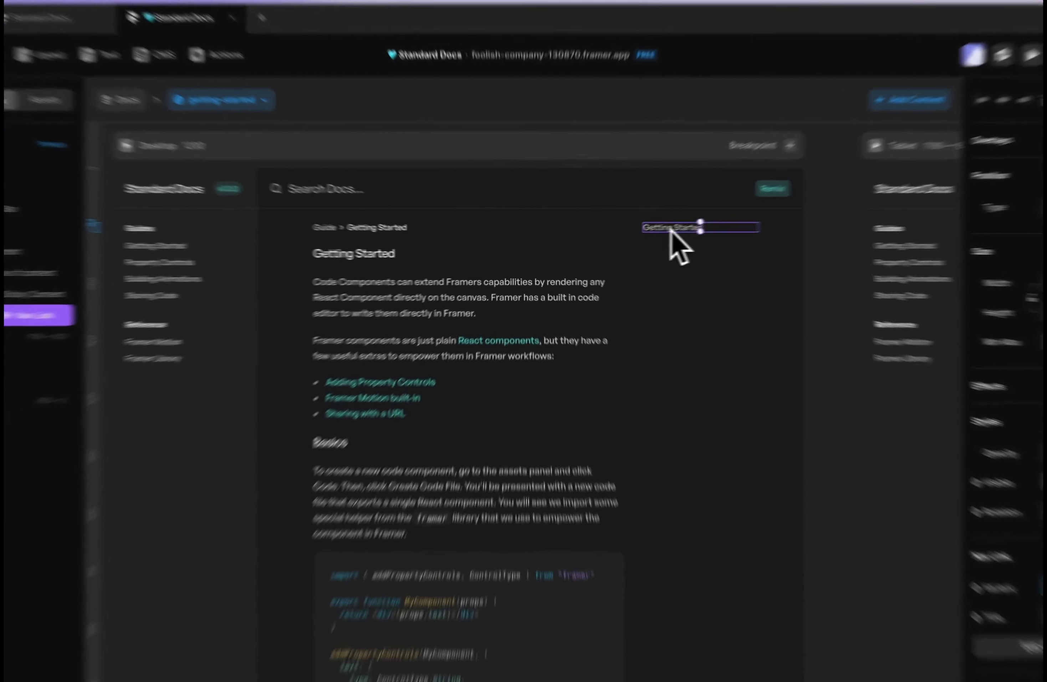
# Add a link to the Nav Link component's primary variant, bound to a new Link variable, with Smooth scroll and New Tab set to No.
pyautogui.doubleClick(627, 236)
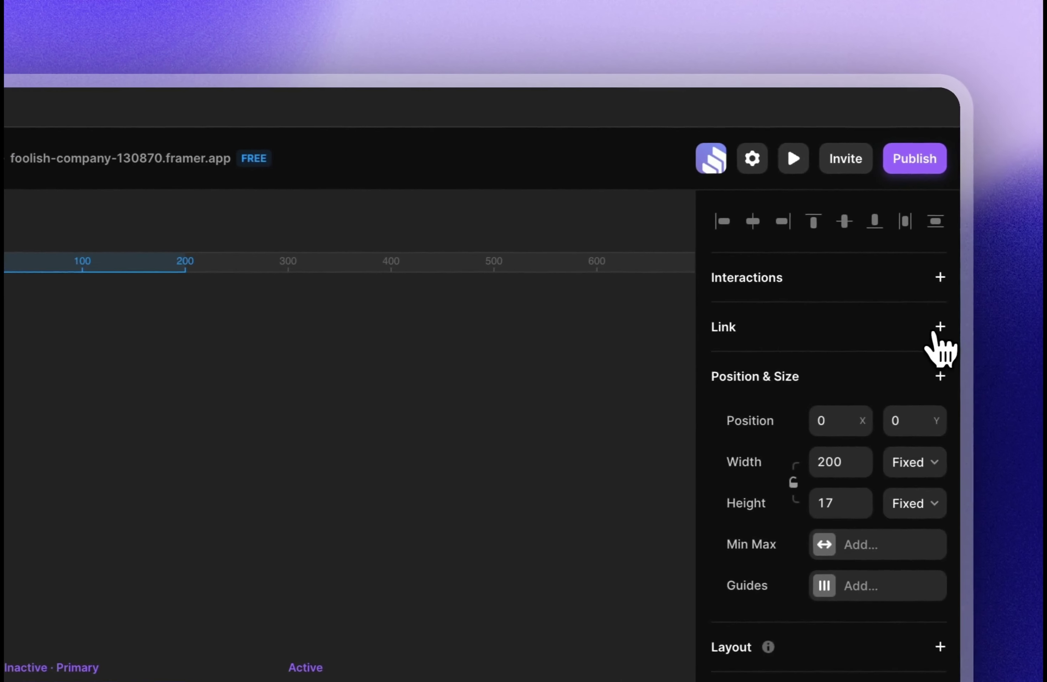
pyautogui.click(938, 330)
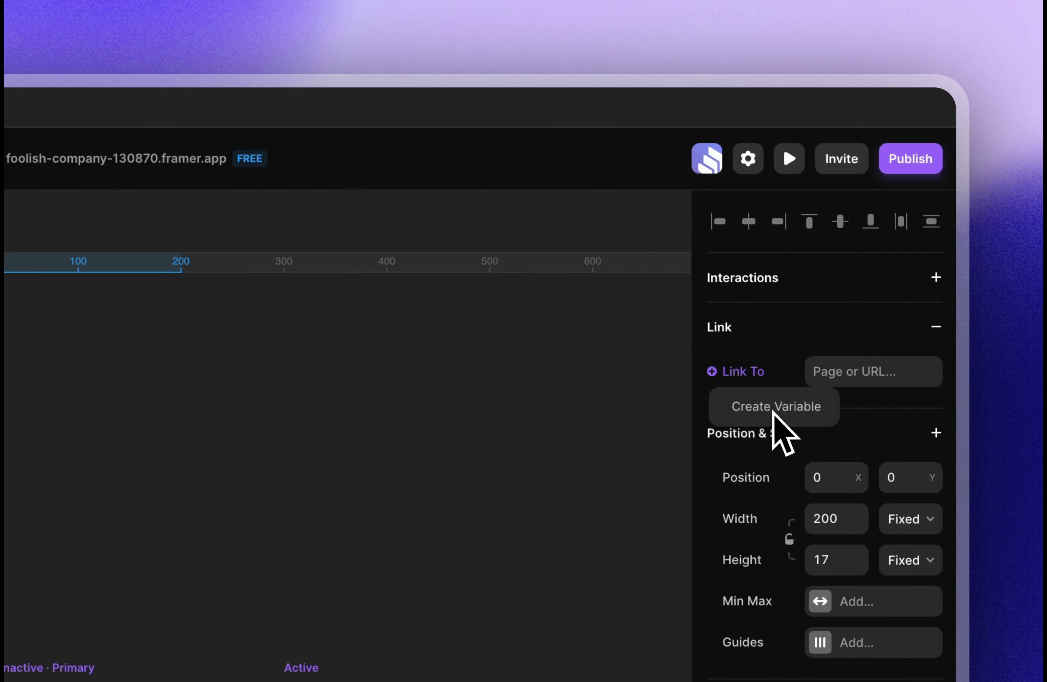
pyautogui.click(773, 411)
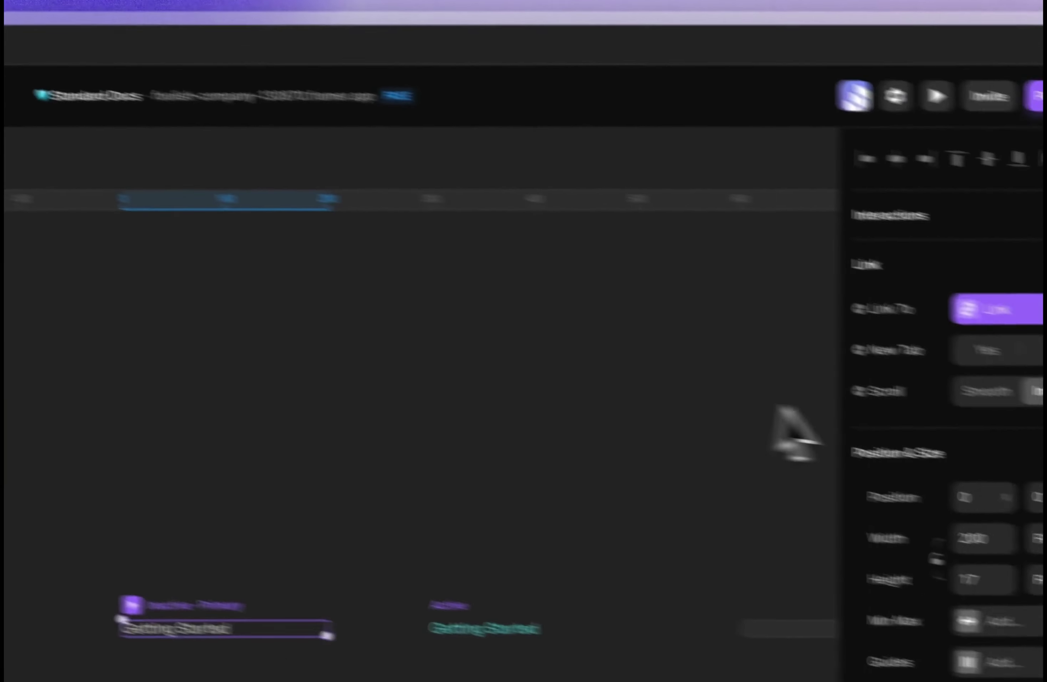
pyautogui.click(986, 390)
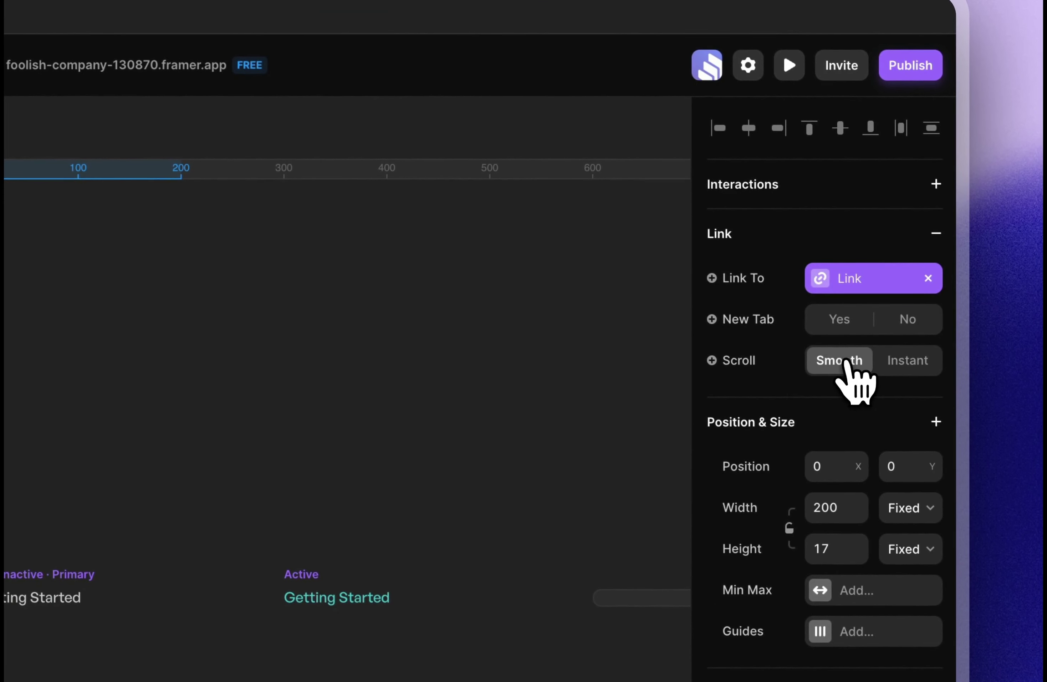
pyautogui.click(907, 319)
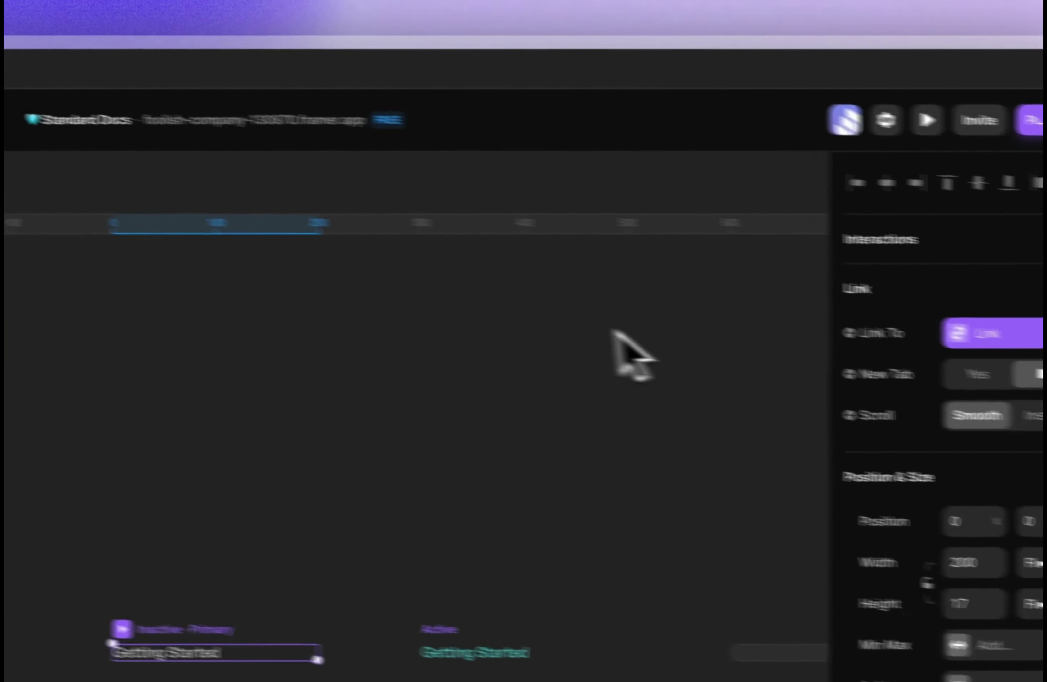
# Set the Nav Link instance's width to Fill, and give the component's primary variant a minimum width of 200 with Fit Content width.
pyautogui.click(175, 195)
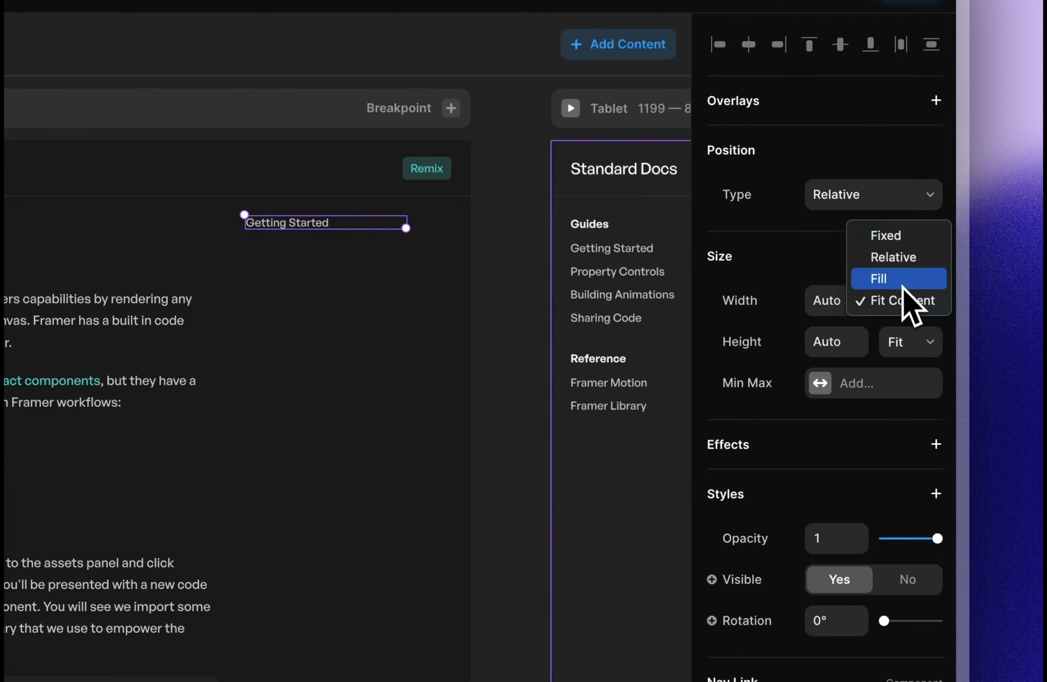
pyautogui.click(903, 287)
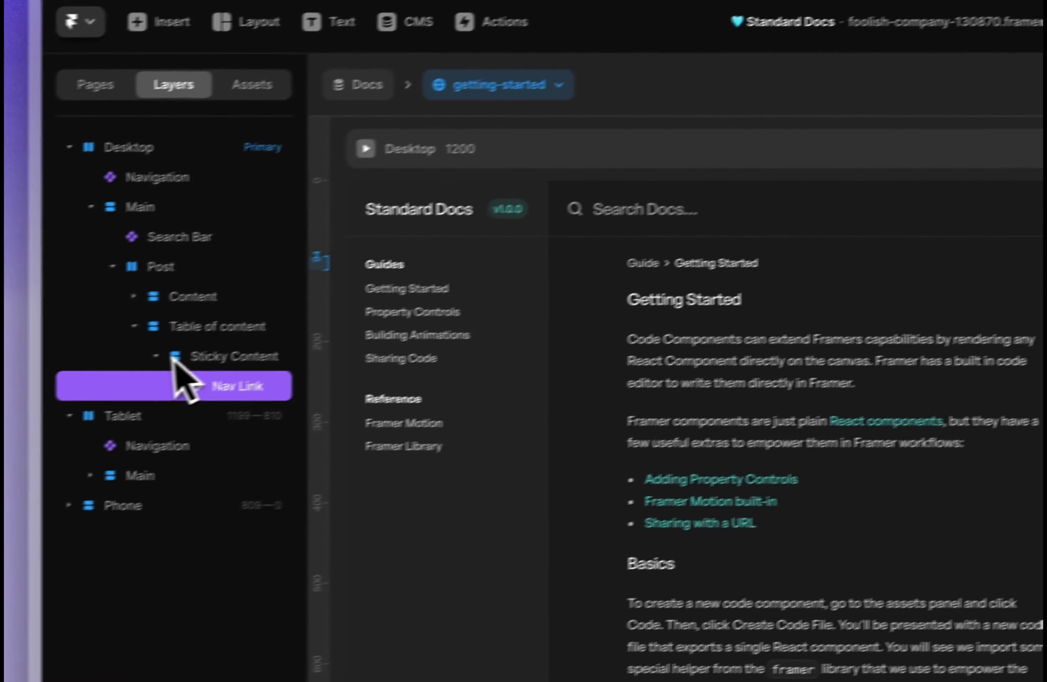
pyautogui.click(246, 347)
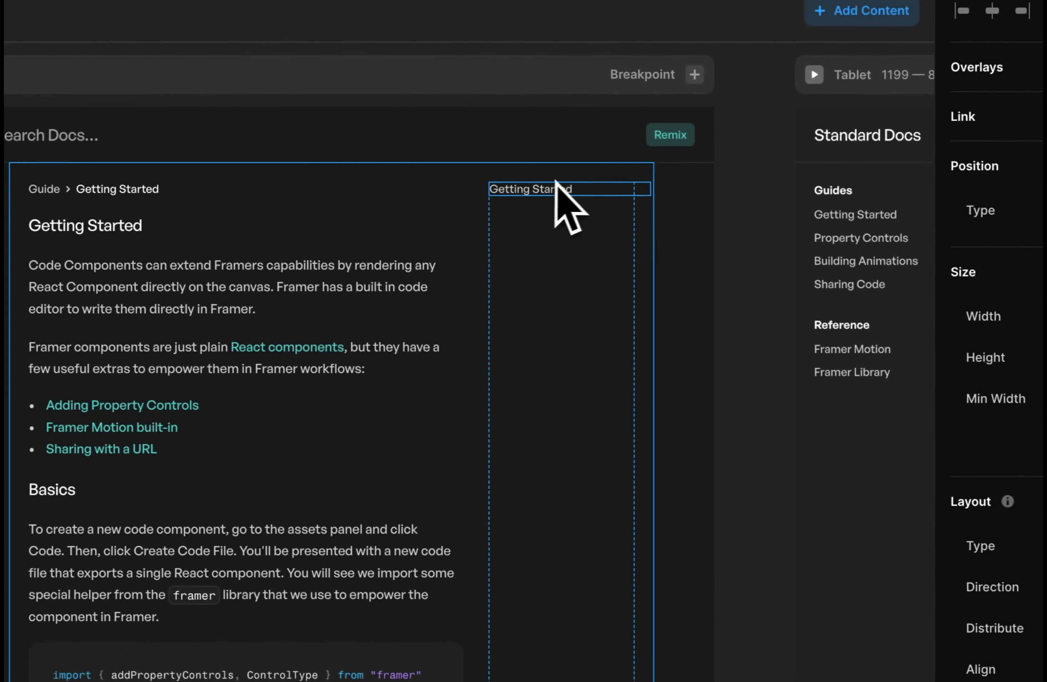
pyautogui.click(592, 191)
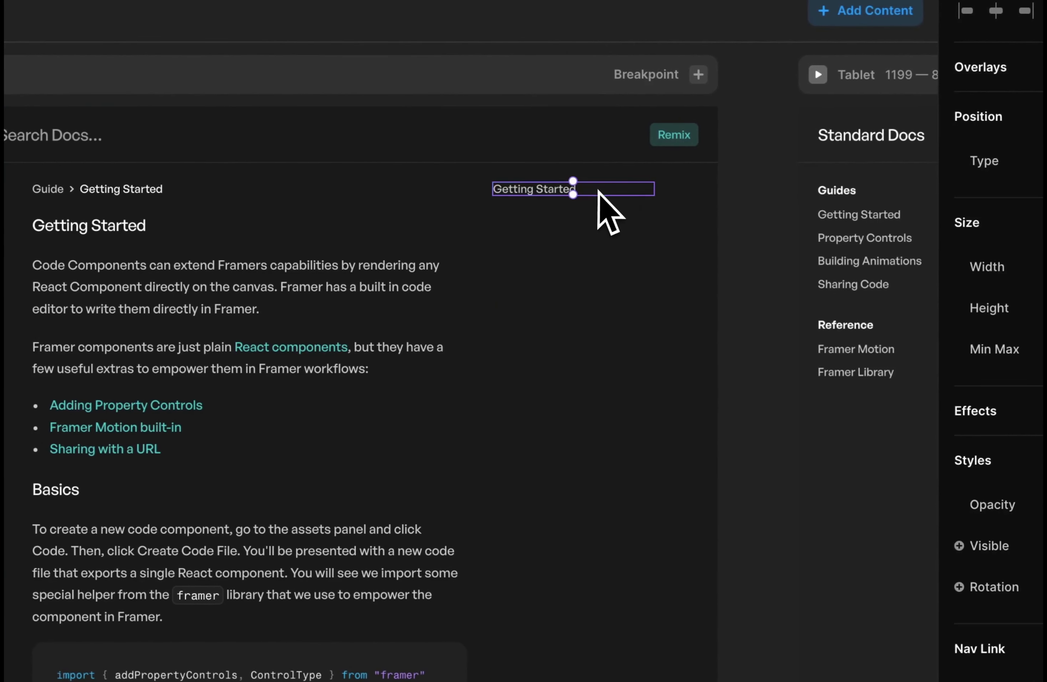
pyautogui.doubleClick(598, 192)
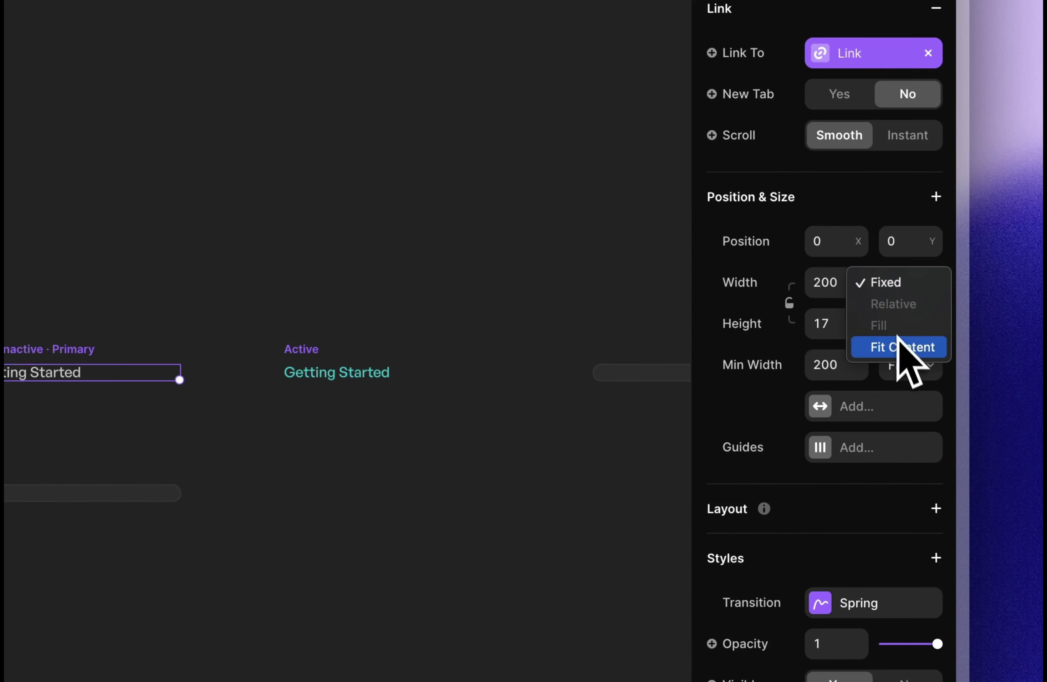
pyautogui.click(324, 203)
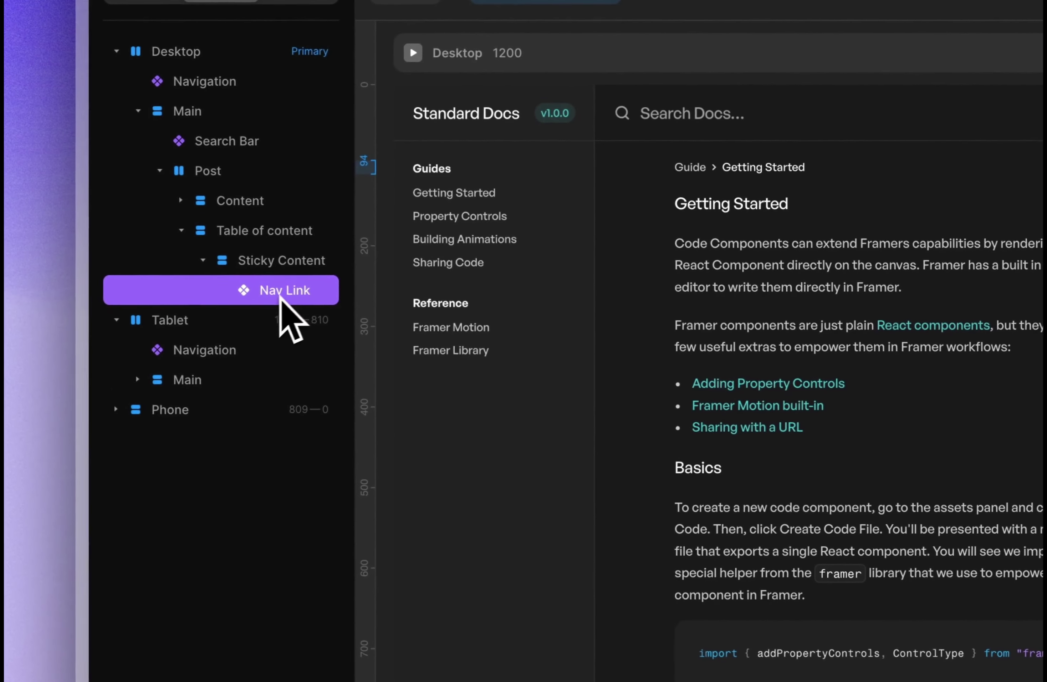
# Rename the Nav Link layer in the Sticky Content stack Nav Link 1.
pyautogui.doubleClick(79, 316)
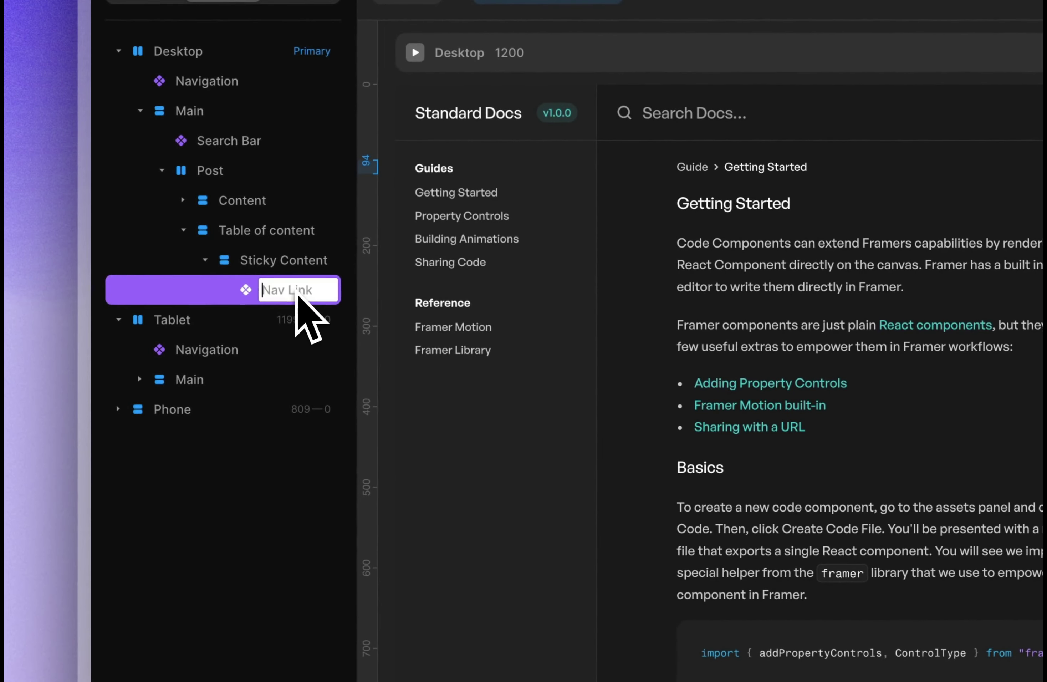
pyautogui.write('Nav')
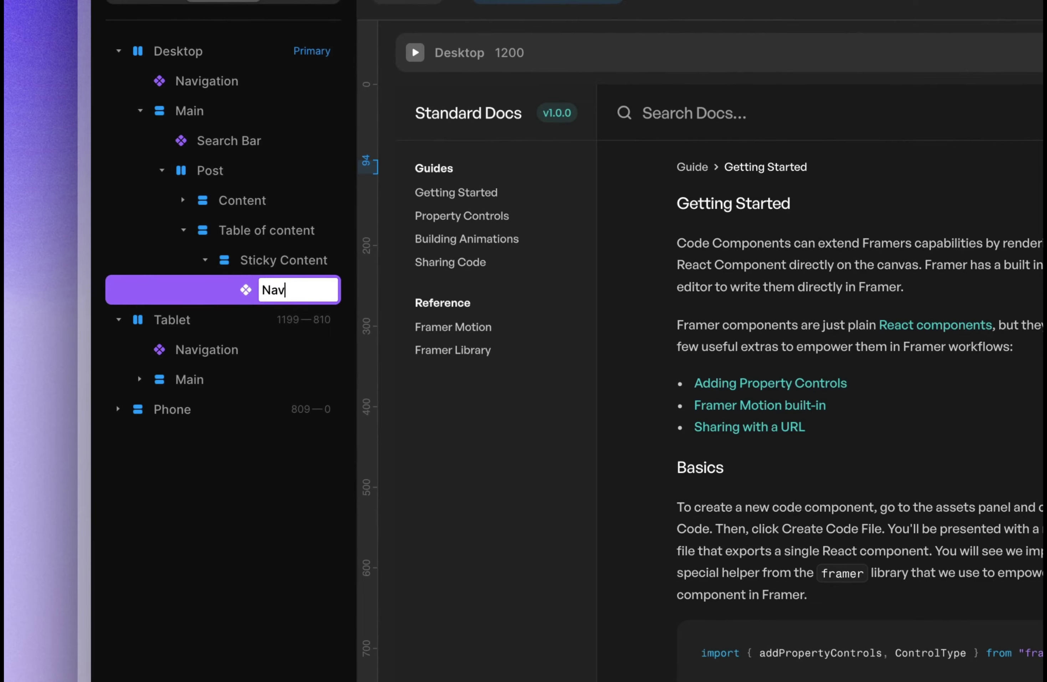
pyautogui.write(' Link 1')
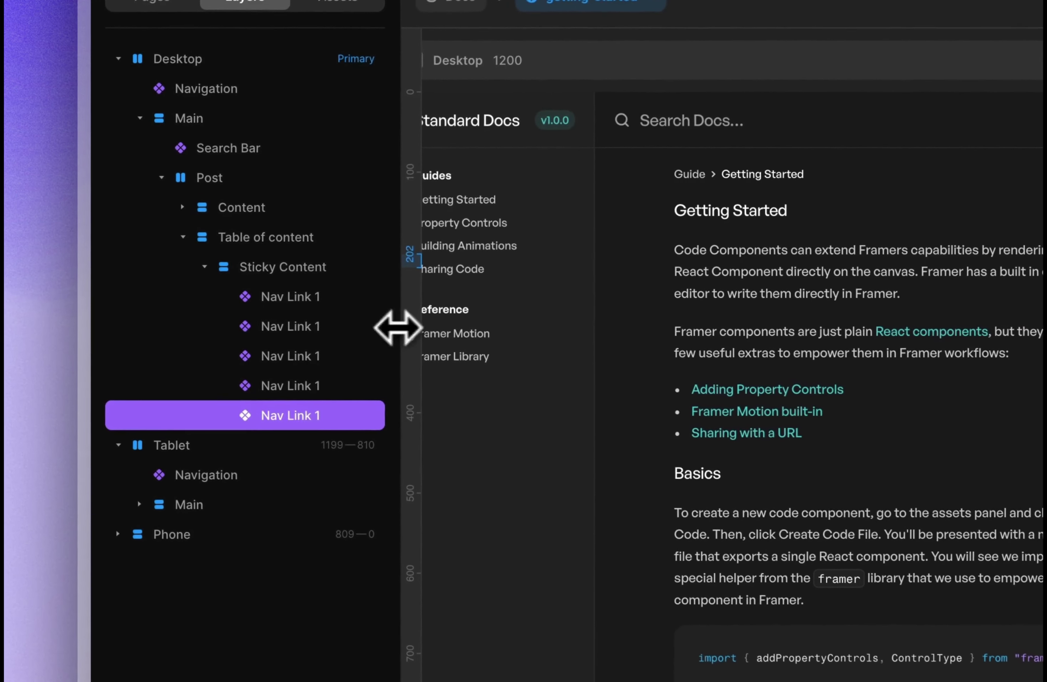
# Duplicate Nav Link 1 four times in the Sticky Content stack and rename the copies Nav Link 2 through Nav Link 5.
pyautogui.doubleClick(190, 314)
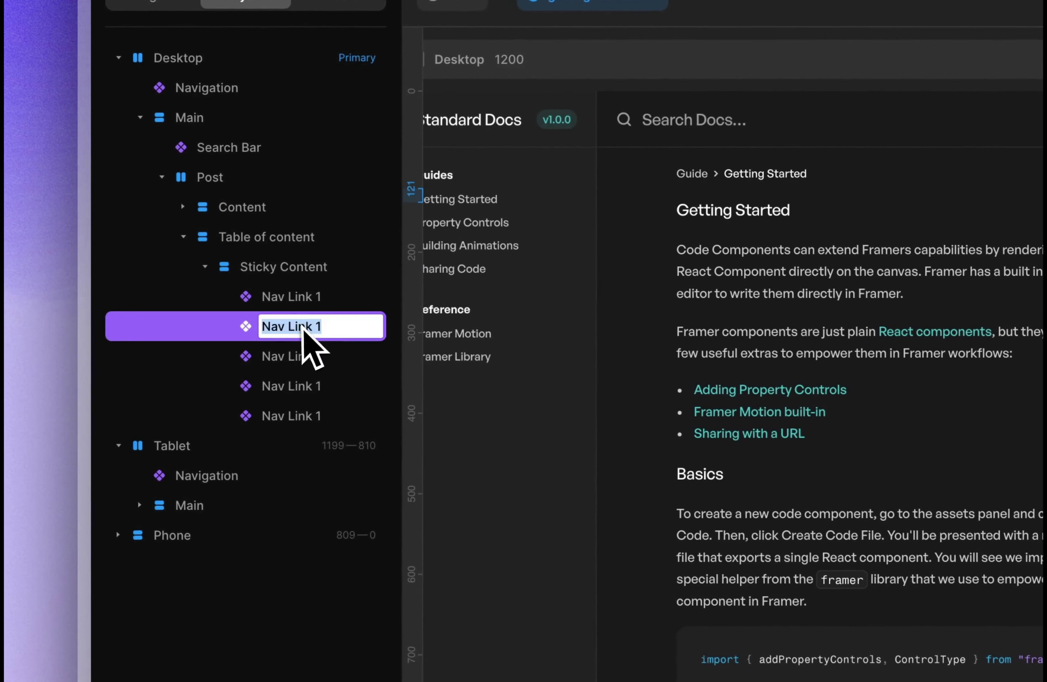
pyautogui.click(316, 327)
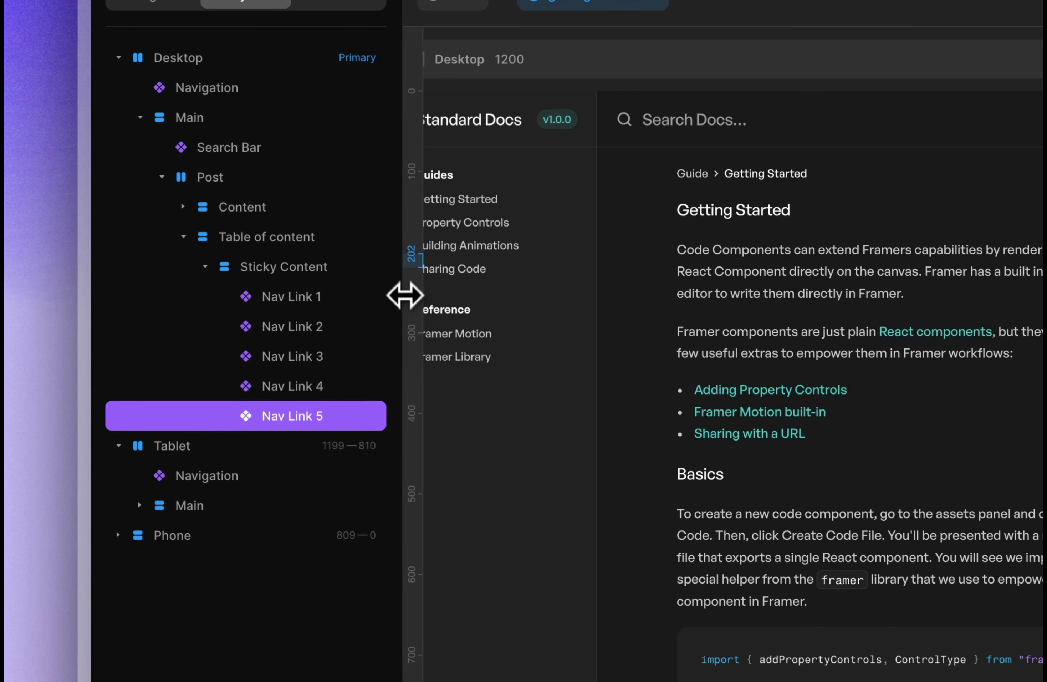
pyautogui.moveTo(404, 295); pyautogui.dragTo(384, 296)
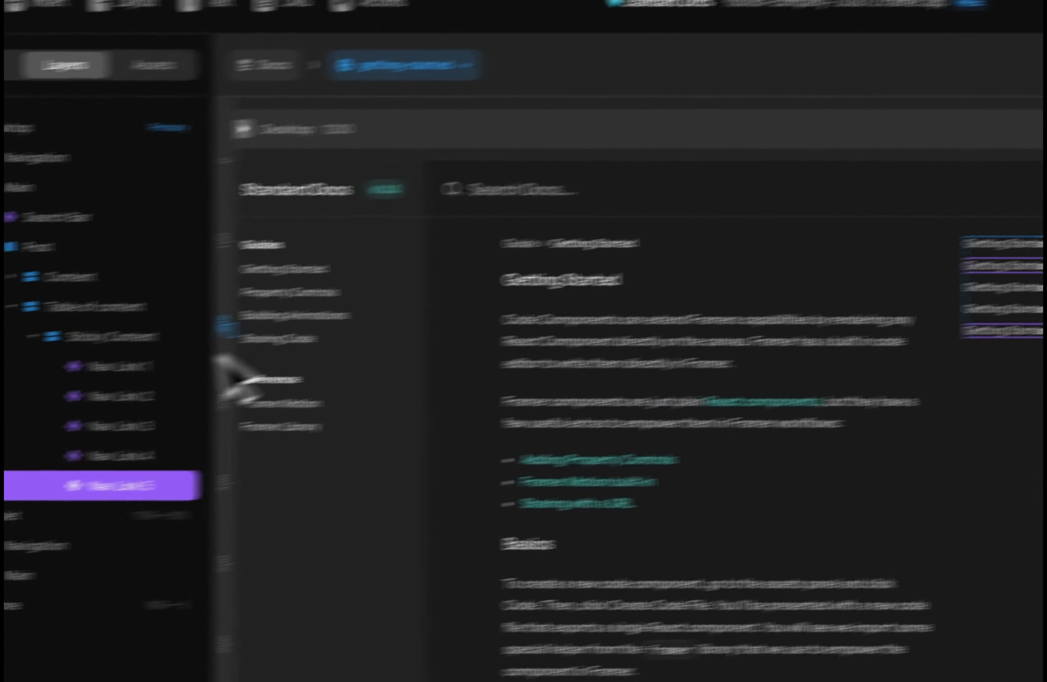
# Bind the Title of each numbered Nav Link in the Sticky Content stack to a variable, starting with Nav Link 1.
pyautogui.click(307, 306)
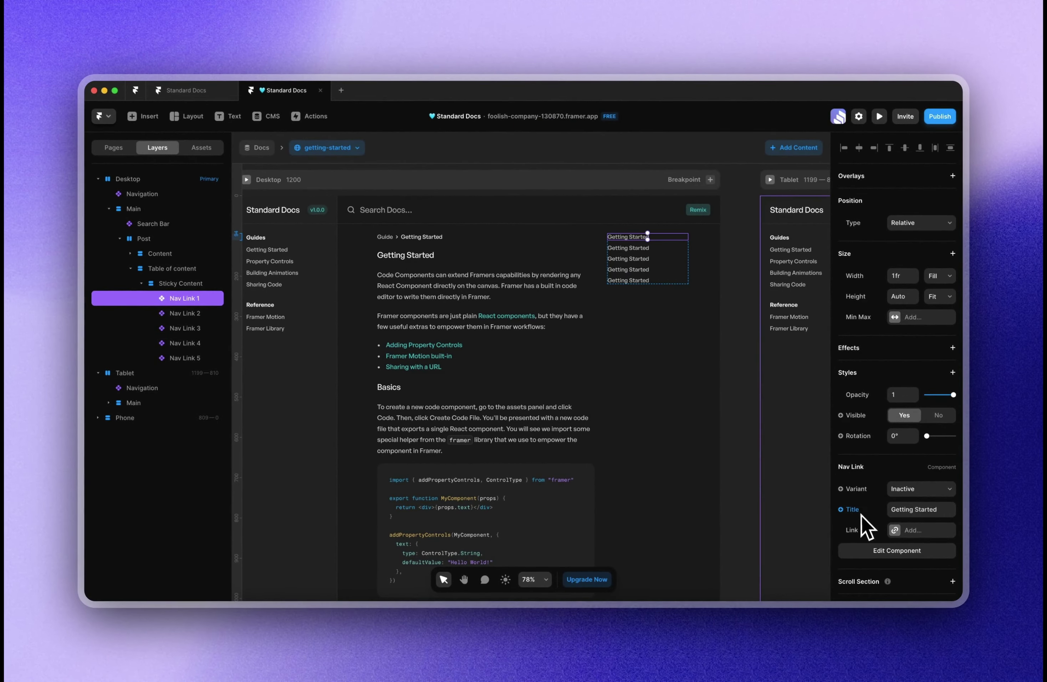
pyautogui.click(859, 513)
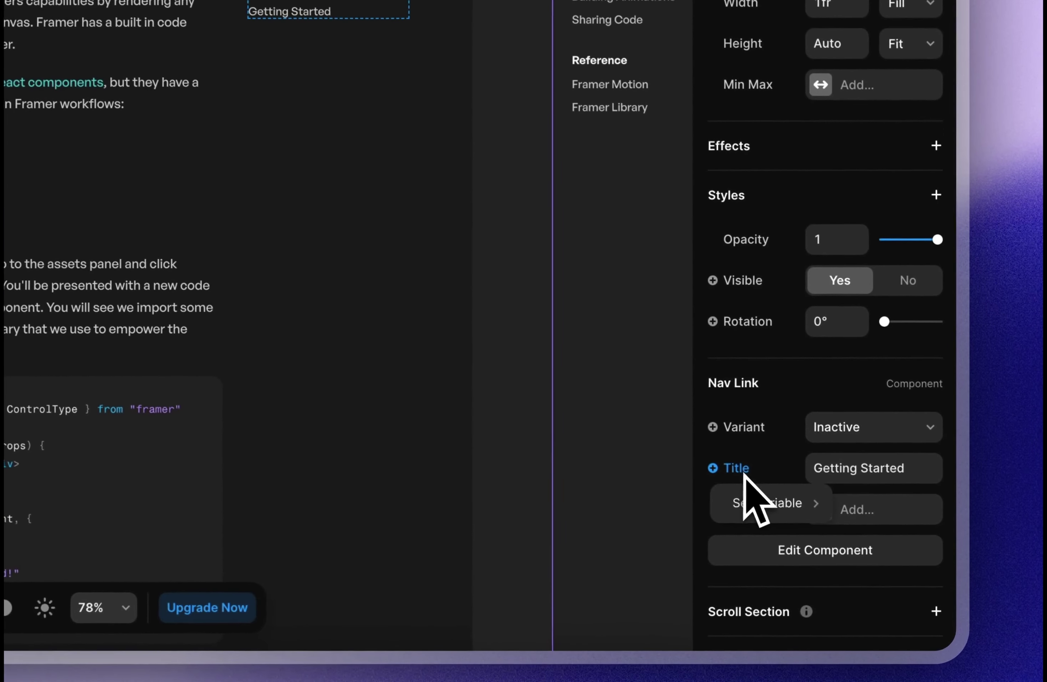
pyautogui.moveTo(776, 505)
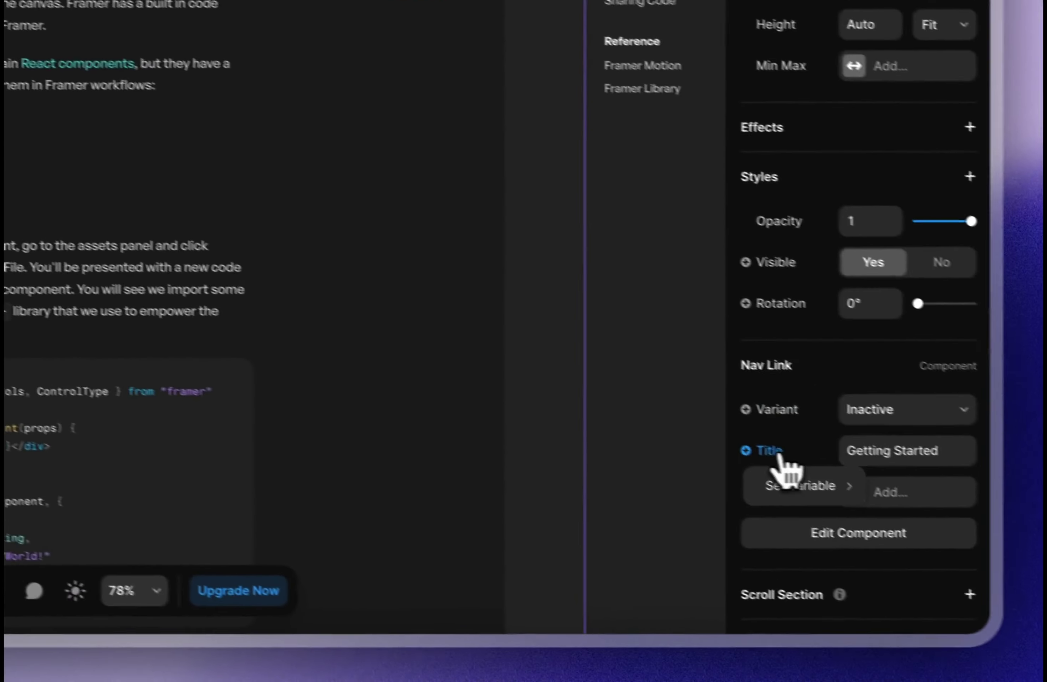
pyautogui.moveTo(741, 458)
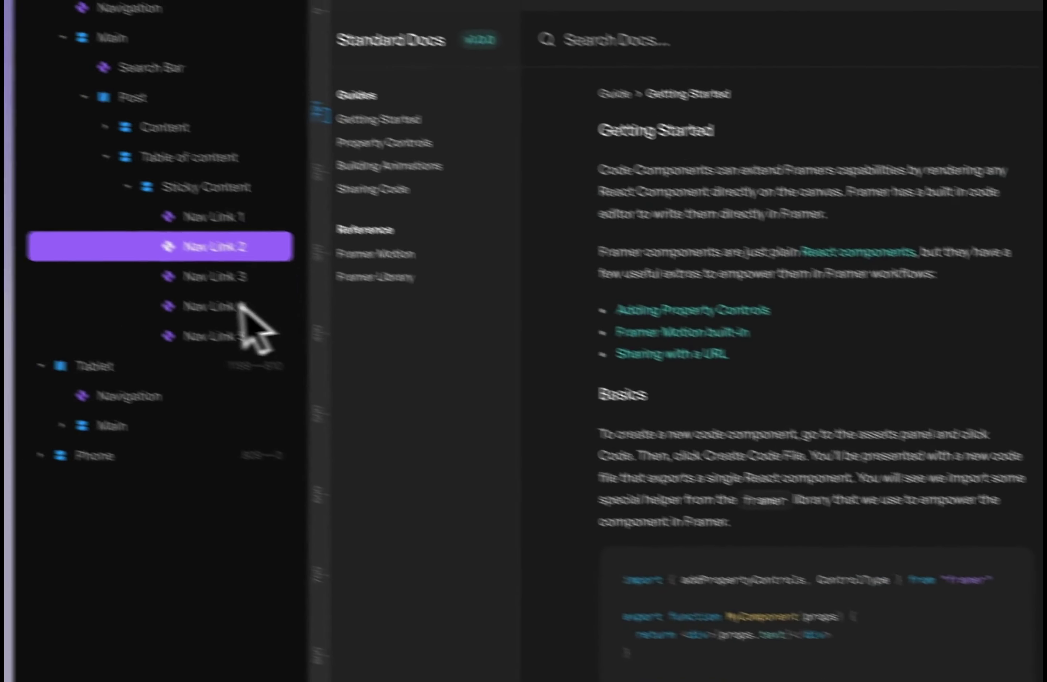
# Bind the title of Nav Link 2 to the Section Title 2 variable.
pyautogui.click(285, 320)
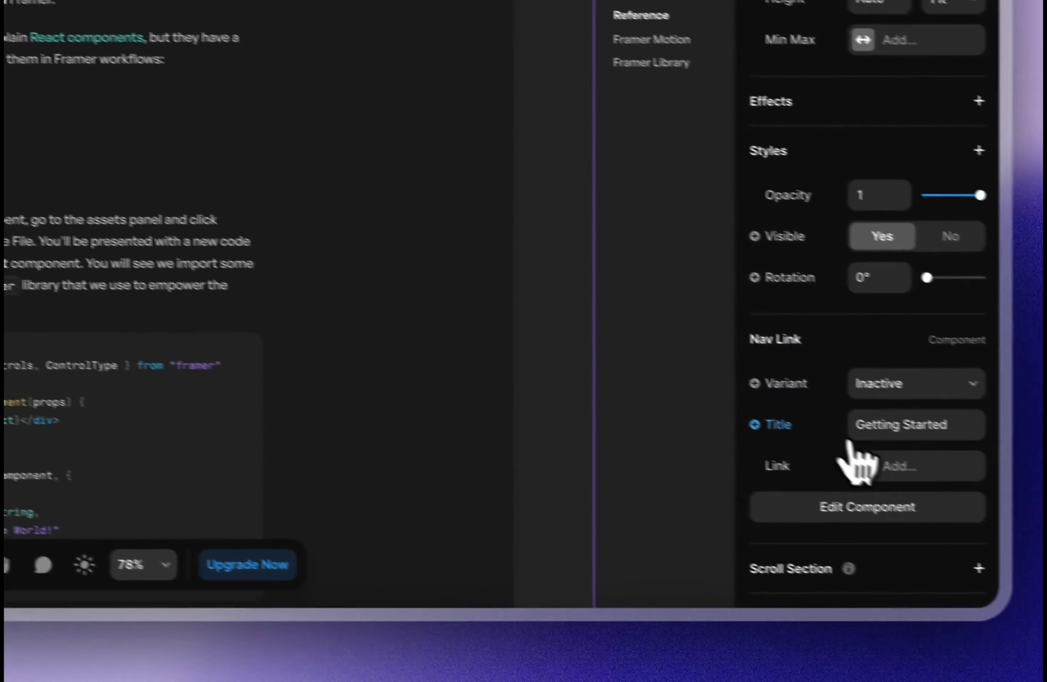
pyautogui.click(747, 413)
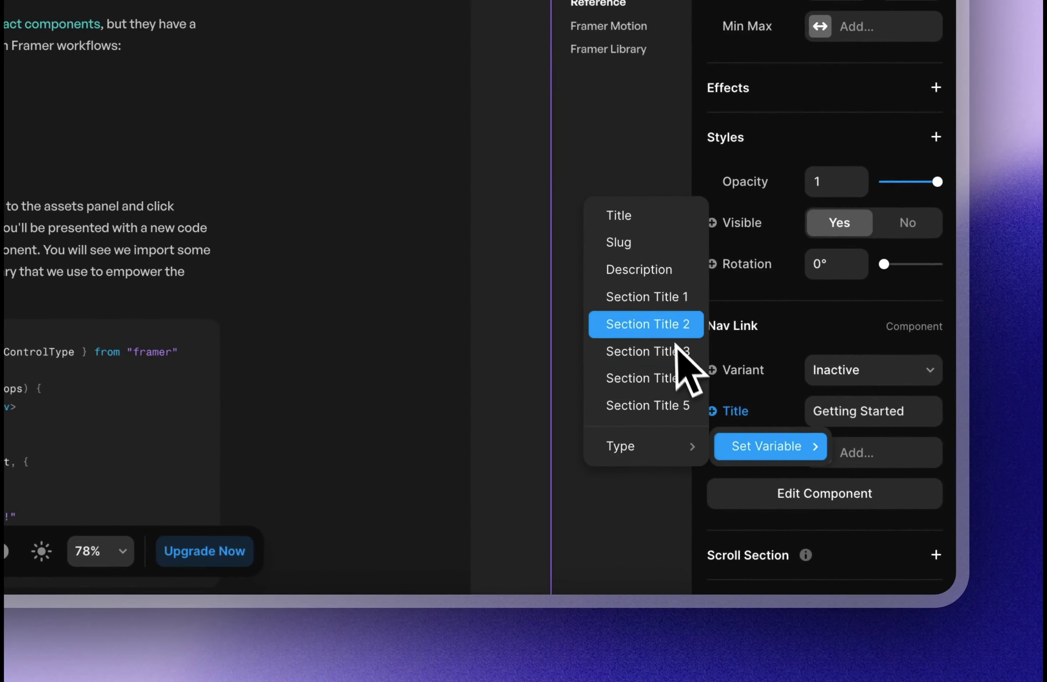
pyautogui.click(681, 351)
# Bind the title of Nav Link 3 to the Section Title 3 variable.
pyautogui.click(290, 368)
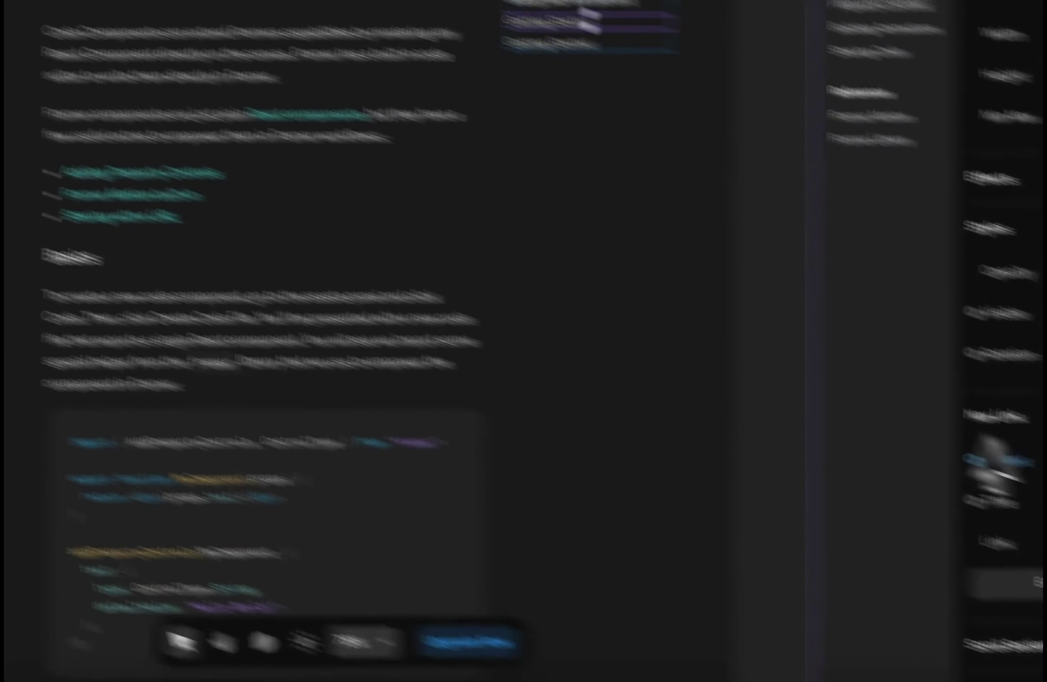
pyautogui.click(739, 421)
pyautogui.moveTo(790, 454)
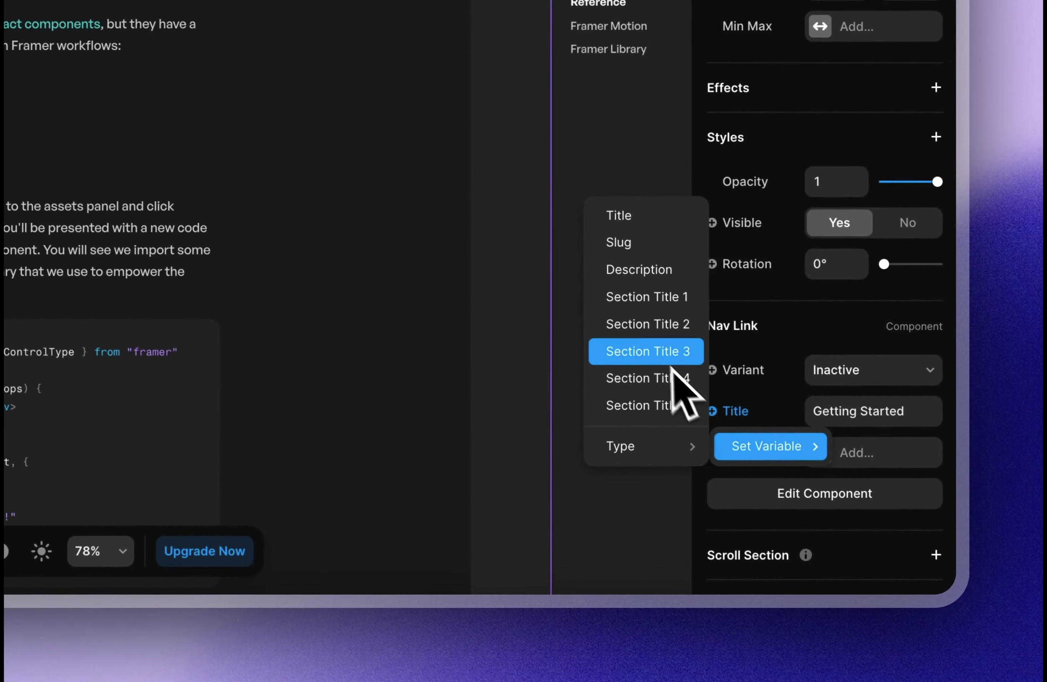
pyautogui.click(668, 378)
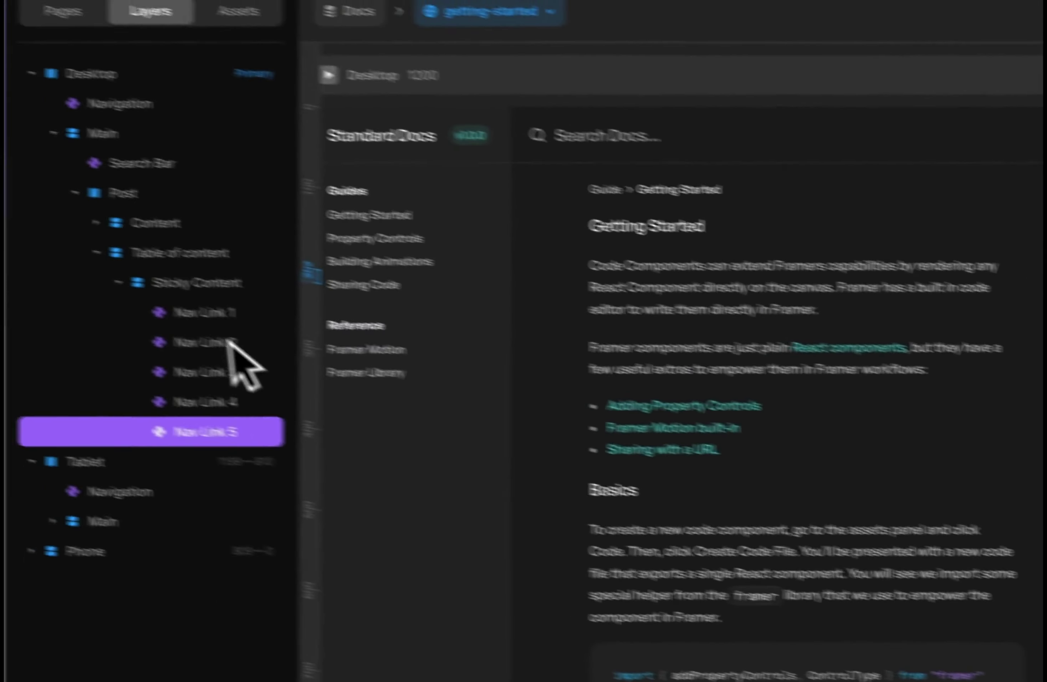
# Set the variant of Nav Link 1 in the sticky table of contents to Active.
pyautogui.click(243, 364)
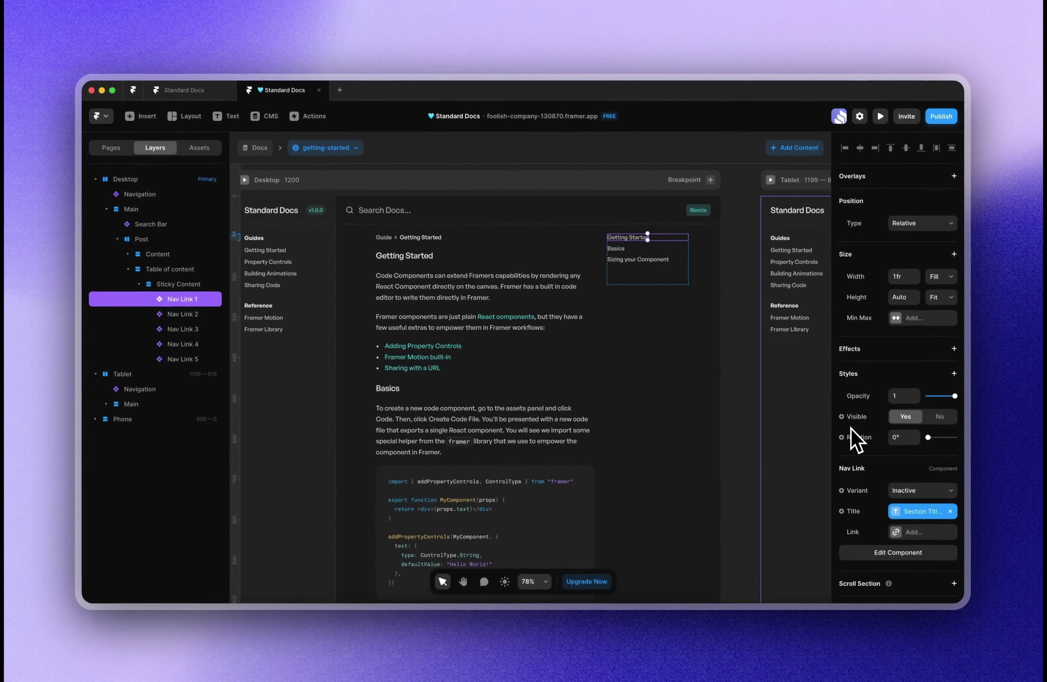
pyautogui.press('super+equal')
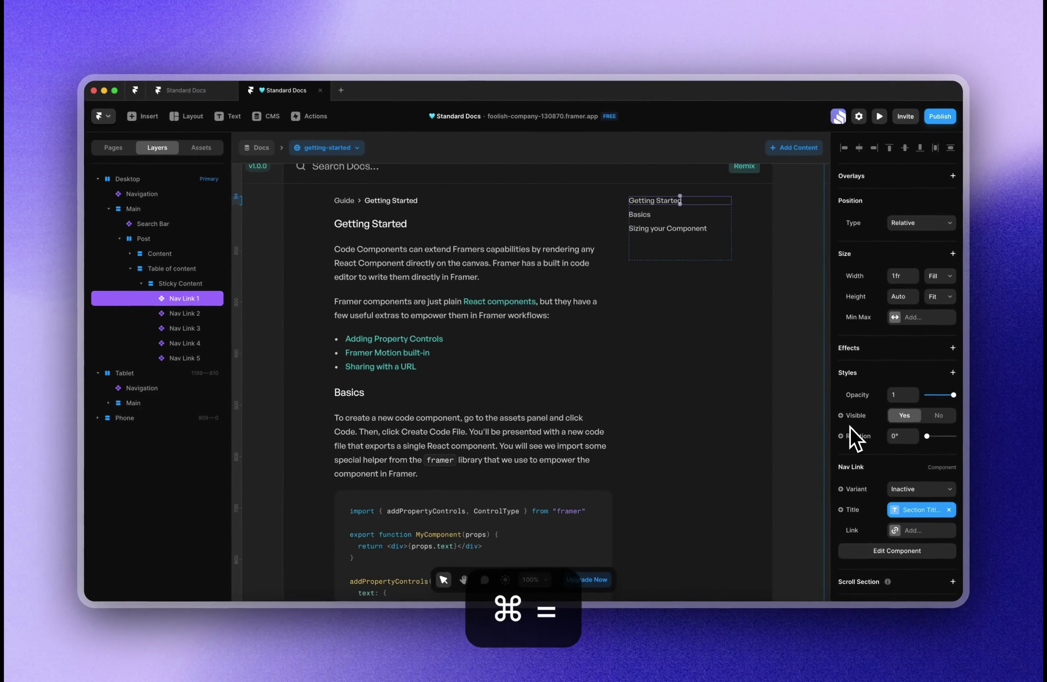
pyautogui.scroll(10, 621, 386)
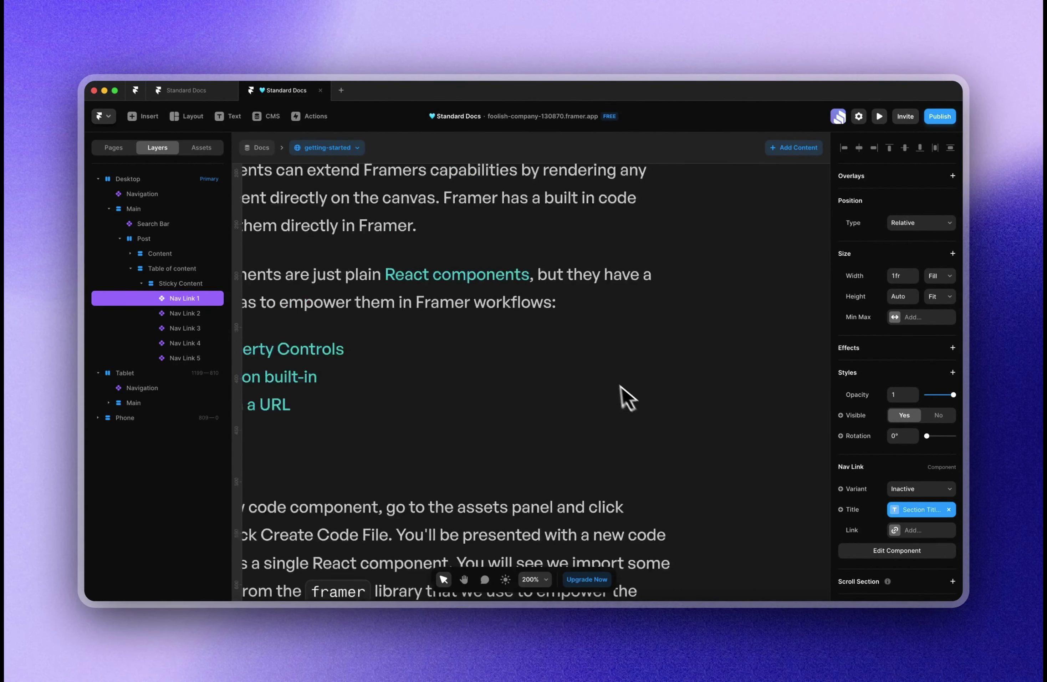
pyautogui.press('super+minus')
pyautogui.press('super+minus')
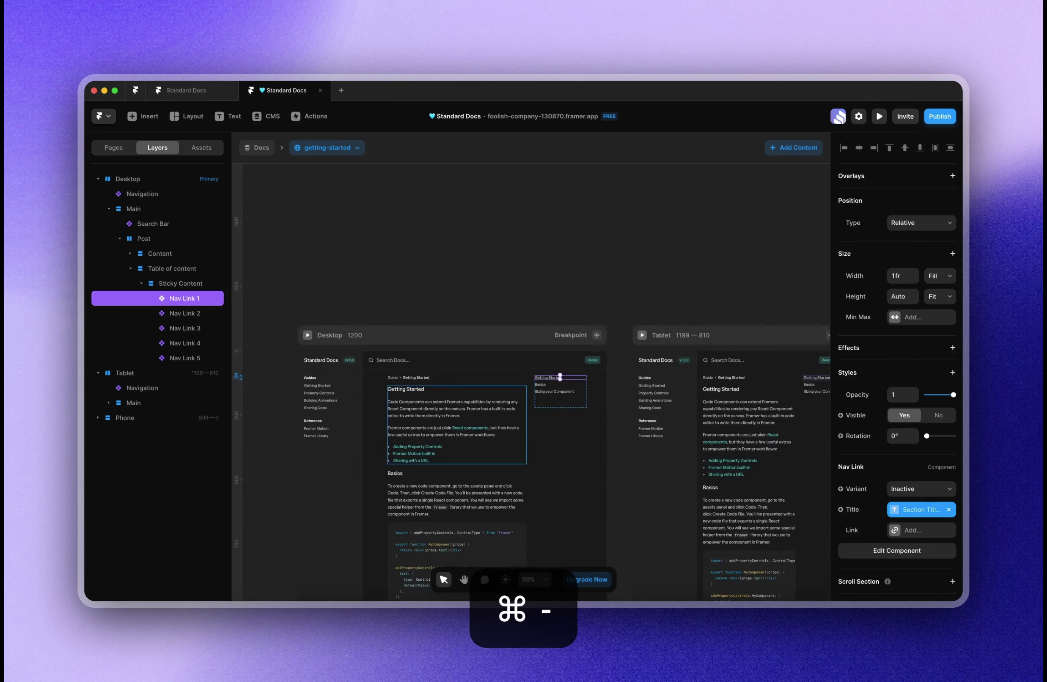
pyautogui.press('super+equal')
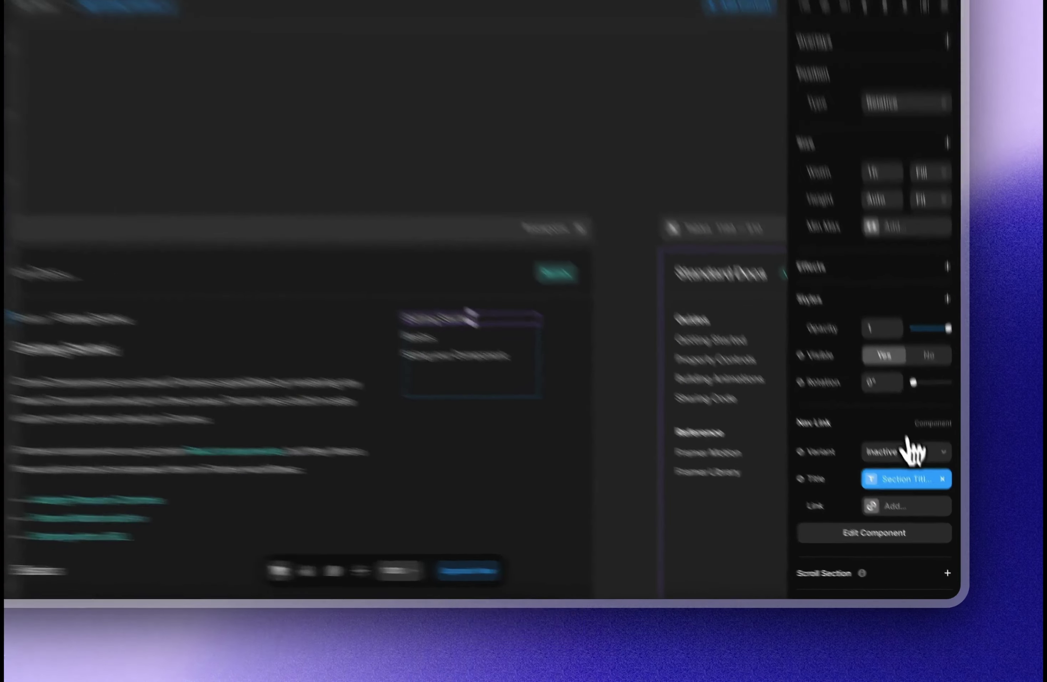
pyautogui.click(918, 488)
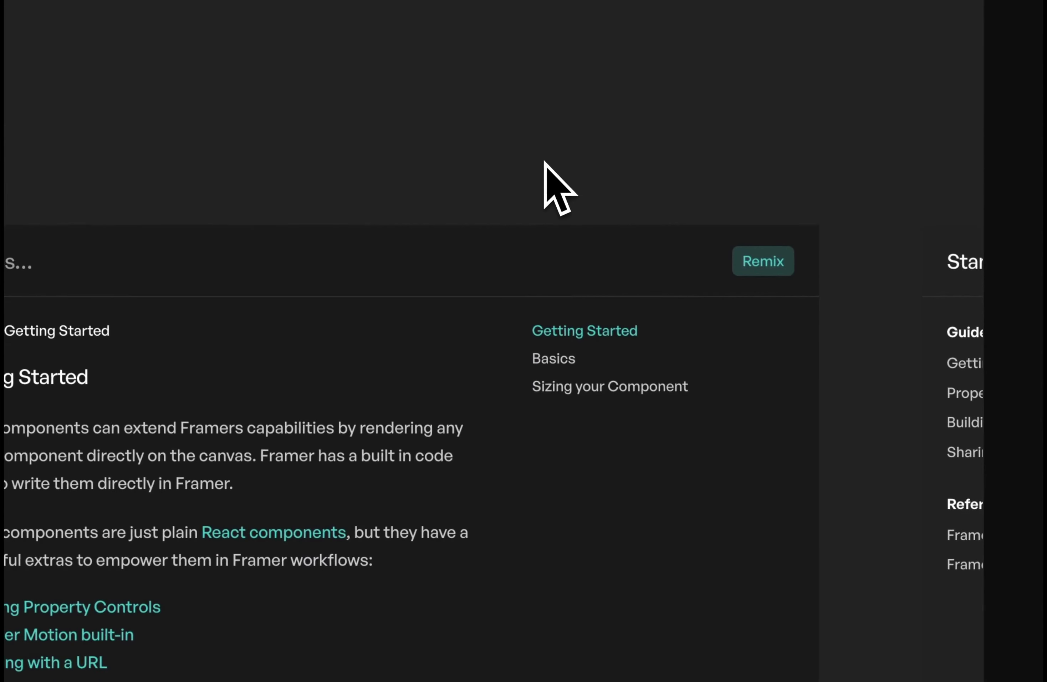
# Link Nav Link 1 in the table of contents to the current item page /docs/:slug.
pyautogui.press('super+minus')
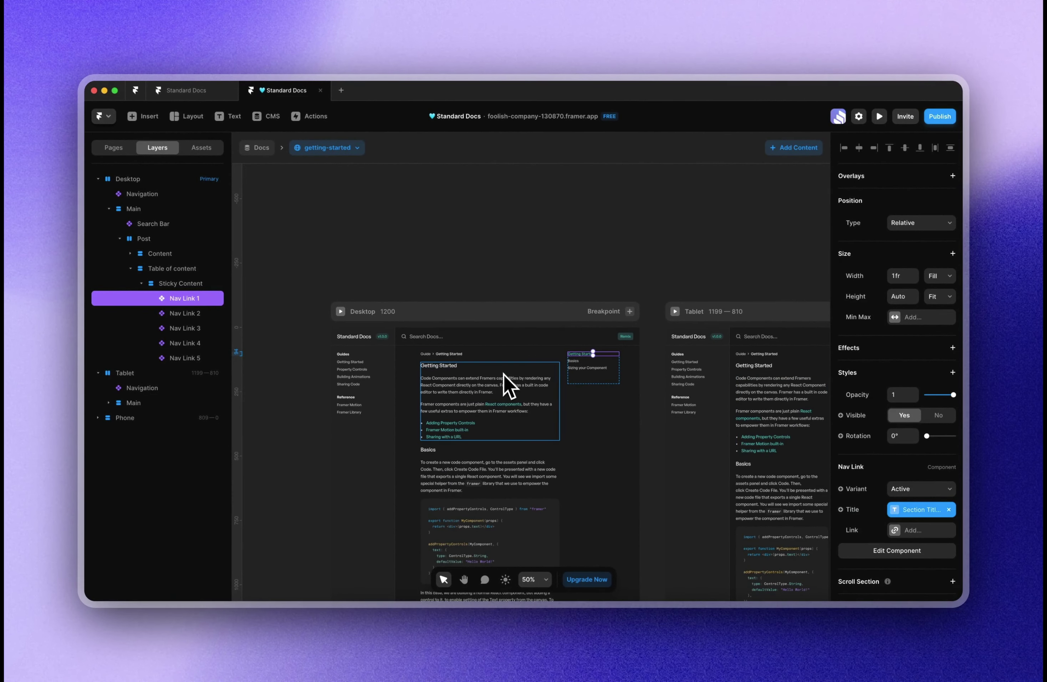
pyautogui.click(528, 394)
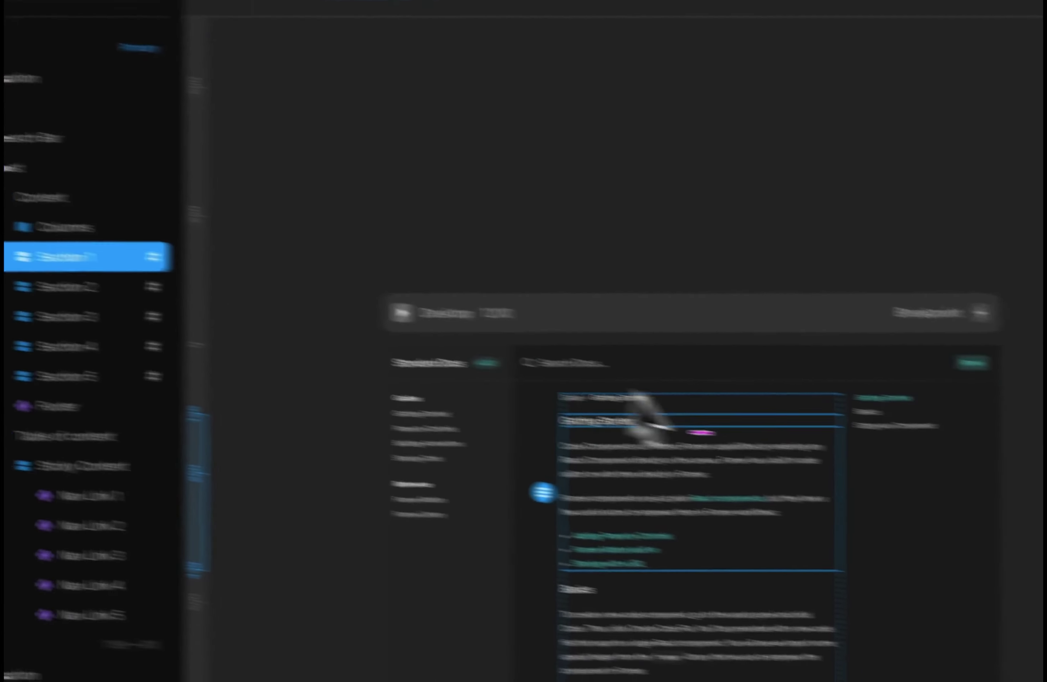
pyautogui.click(884, 398)
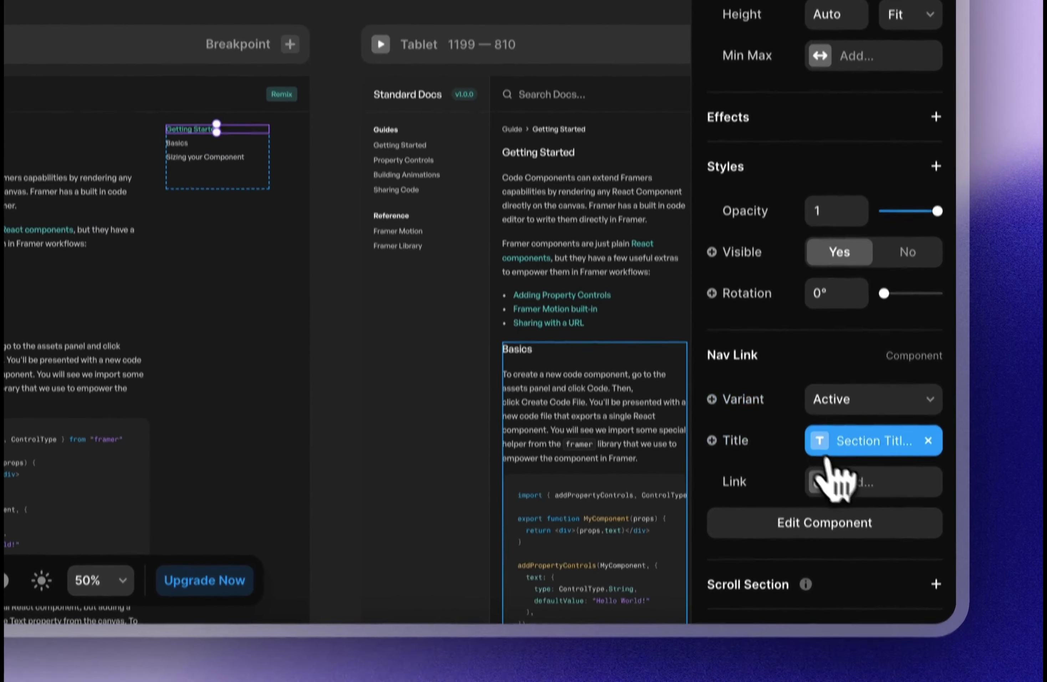
pyautogui.click(862, 513)
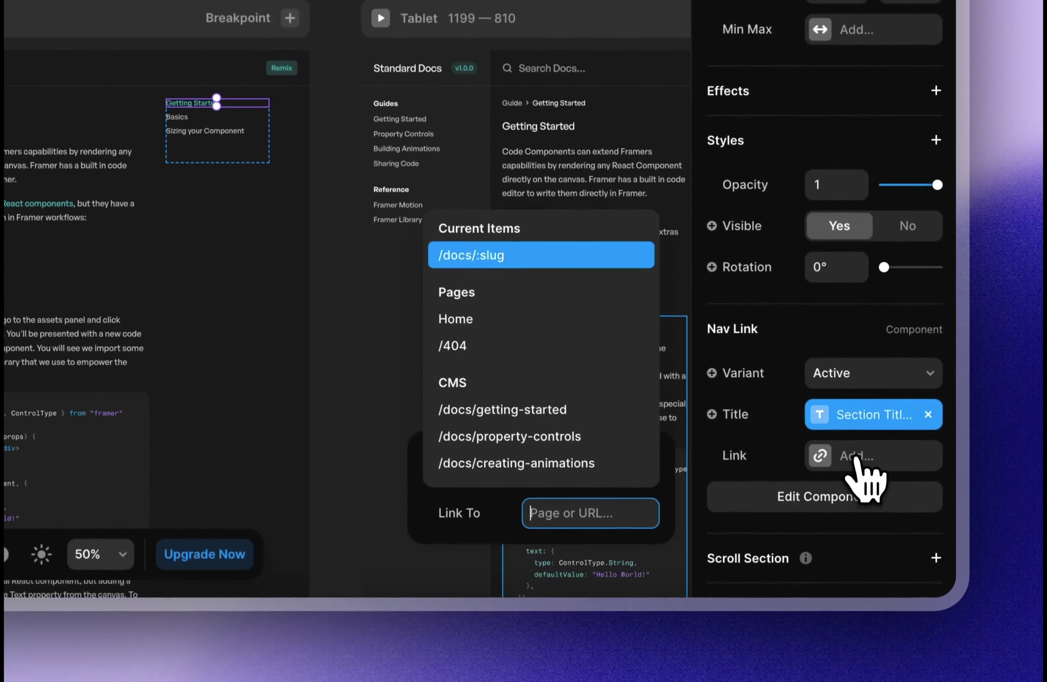
pyautogui.click(513, 261)
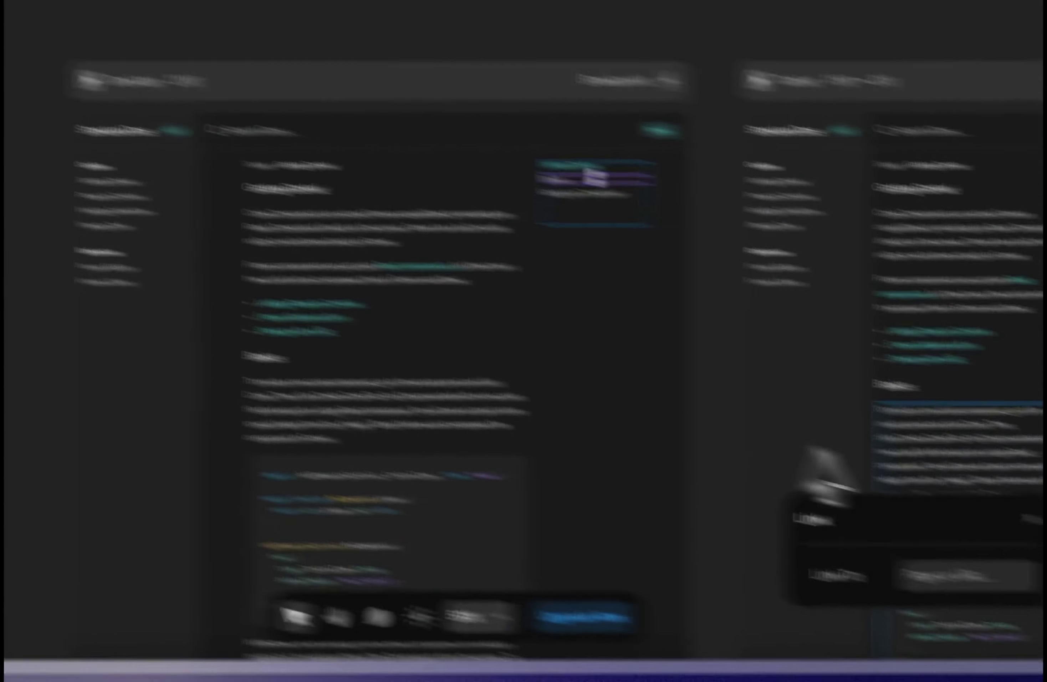
# Link Nav Link 2 and Nav Link 3 to the current item page /docs/:slug, pointing Nav Link 3 at section #3.
pyautogui.click(1005, 576)
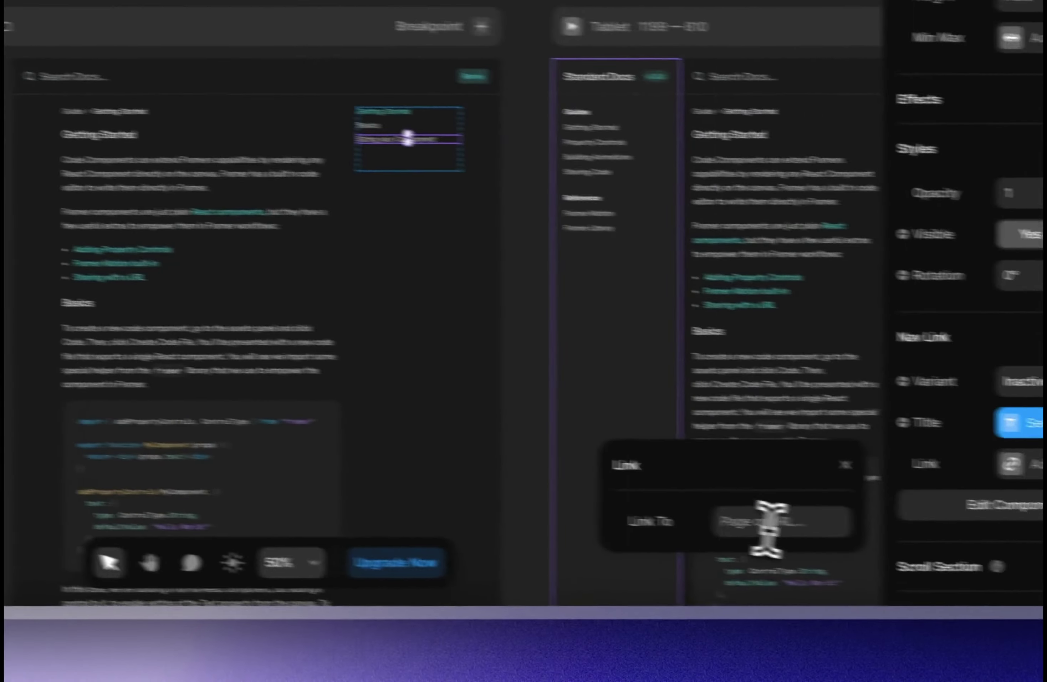
pyautogui.click(765, 525)
pyautogui.click(610, 253)
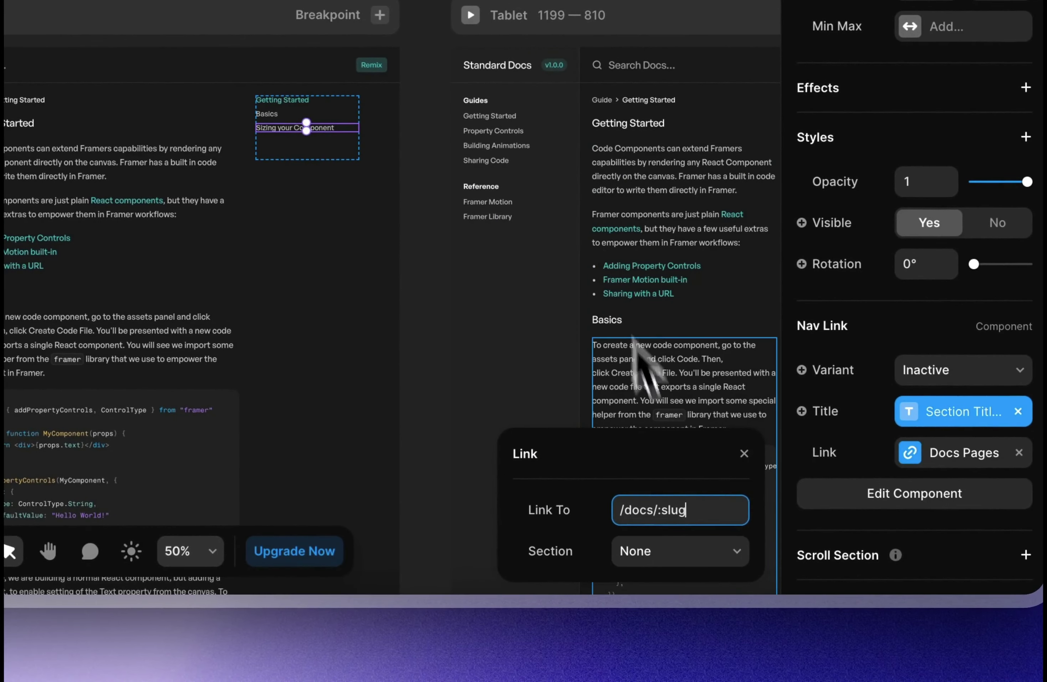
pyautogui.click(650, 477)
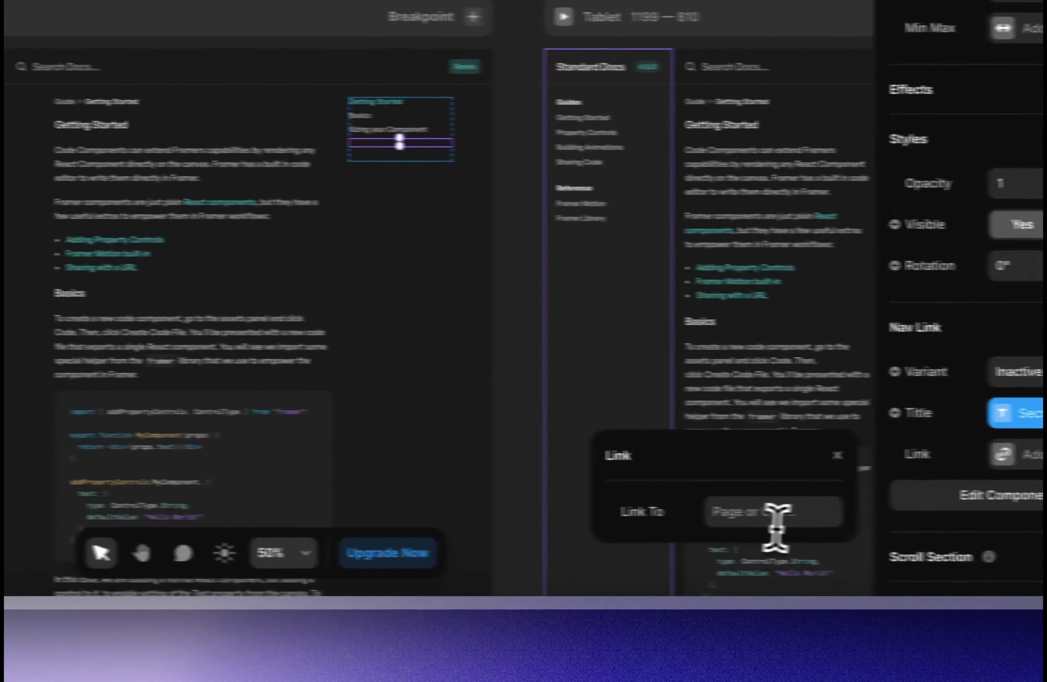
# Link Nav Link 4 and Nav Link 5 to the current item page /docs/:slug, pointing Nav Link 5 at section #5.
pyautogui.click(775, 513)
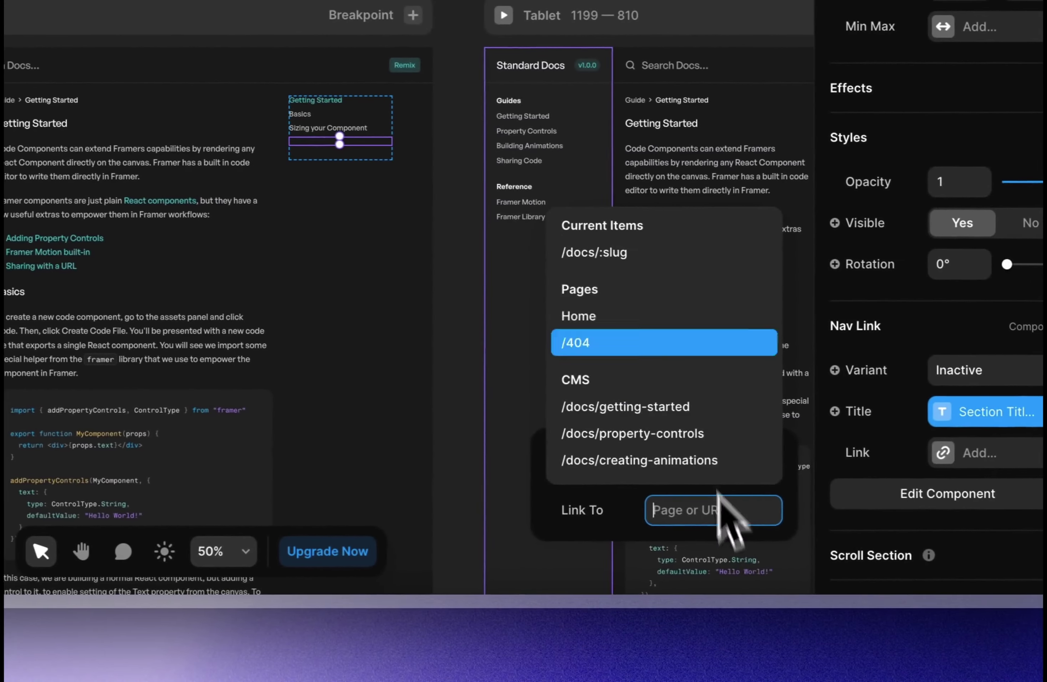
pyautogui.click(702, 264)
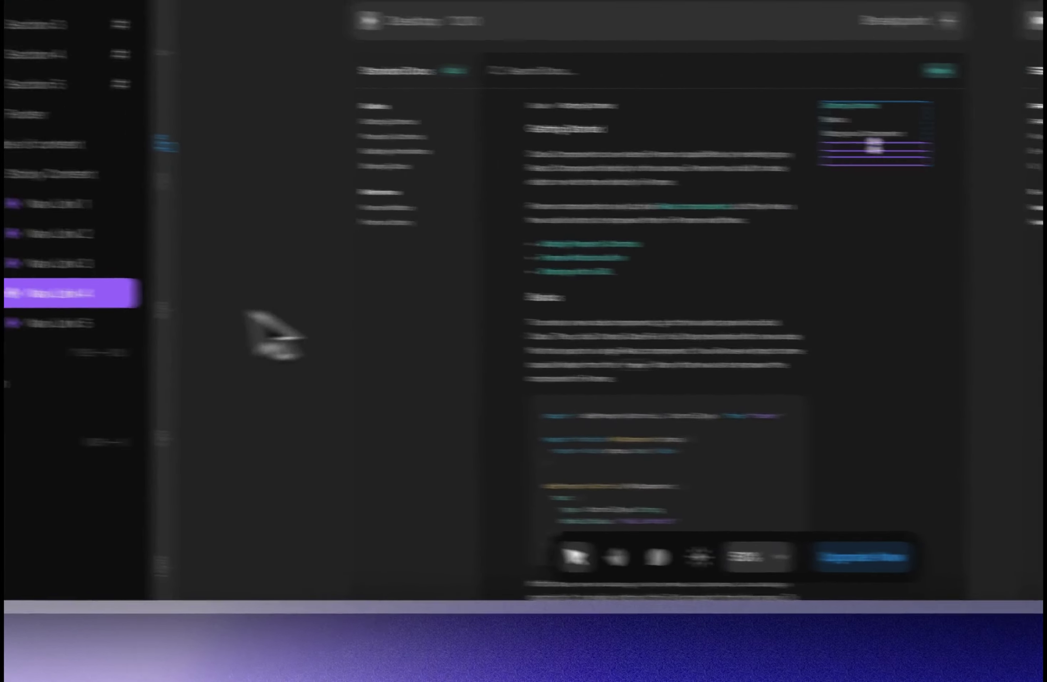
pyautogui.click(283, 347)
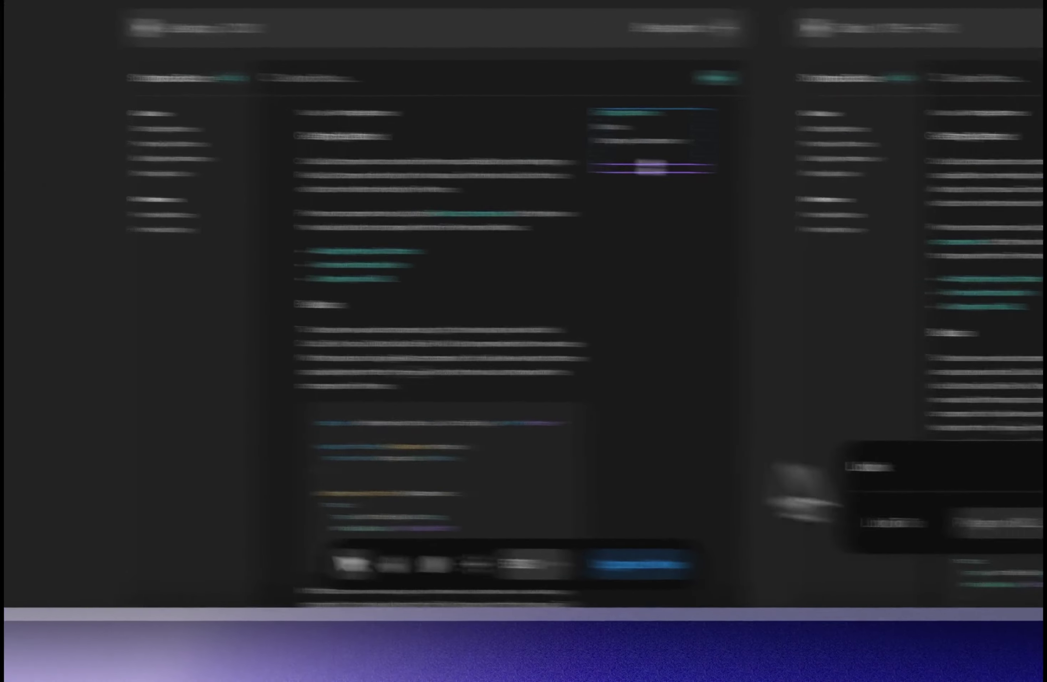
pyautogui.click(700, 510)
pyautogui.click(551, 251)
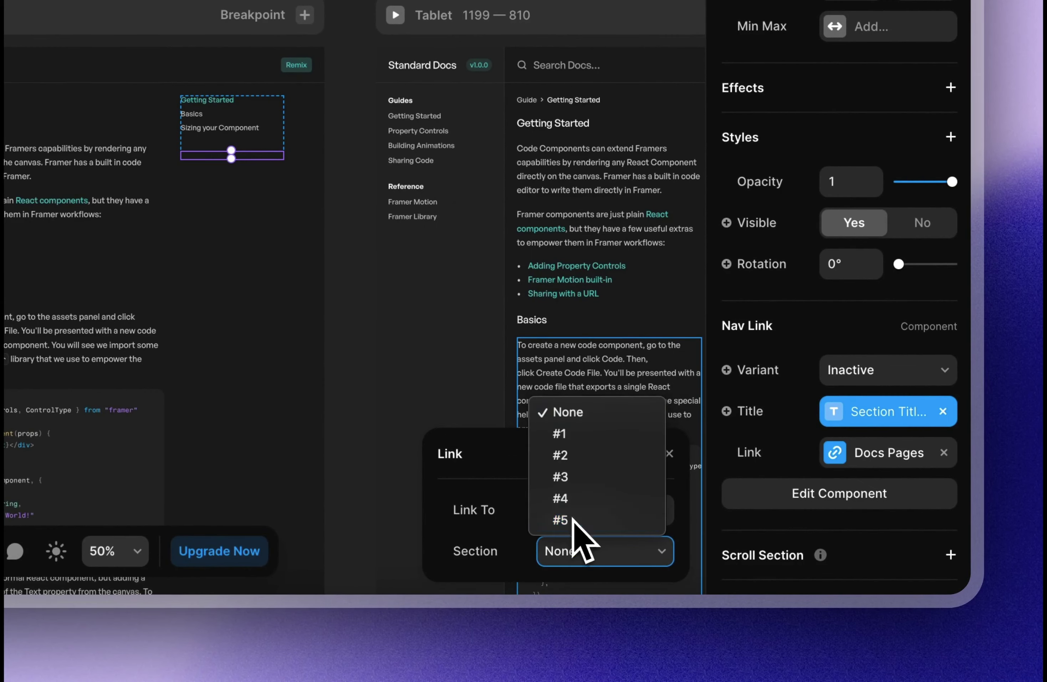
pyautogui.click(573, 518)
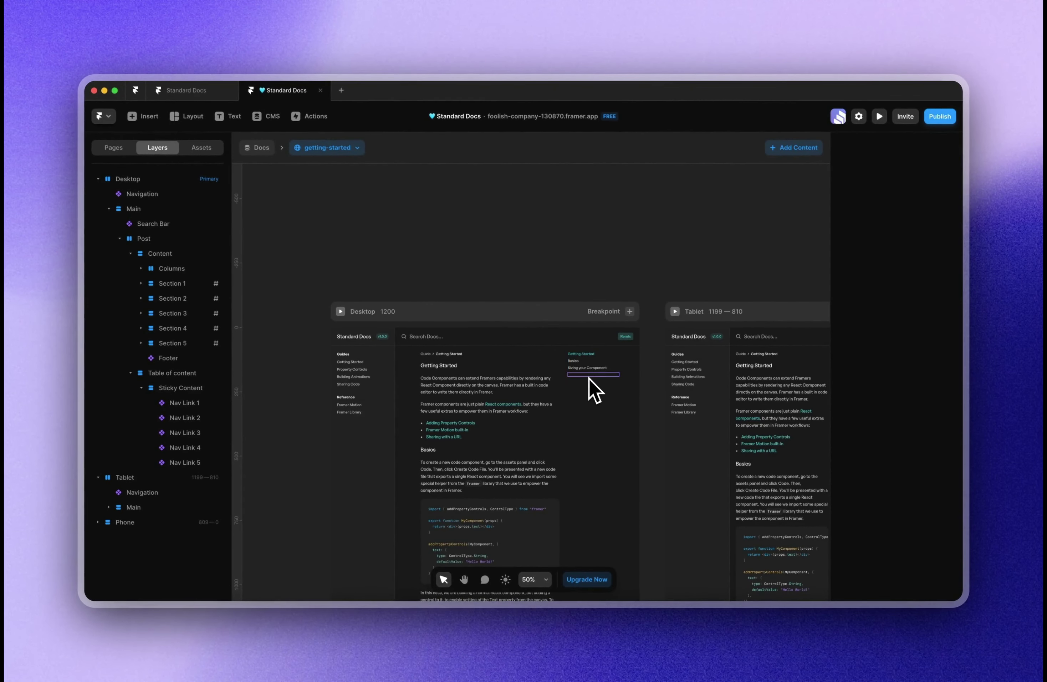
# Make Nav Link 1 visible only on the condition that Section Title 1 Is Set.
pyautogui.press('super+equal')
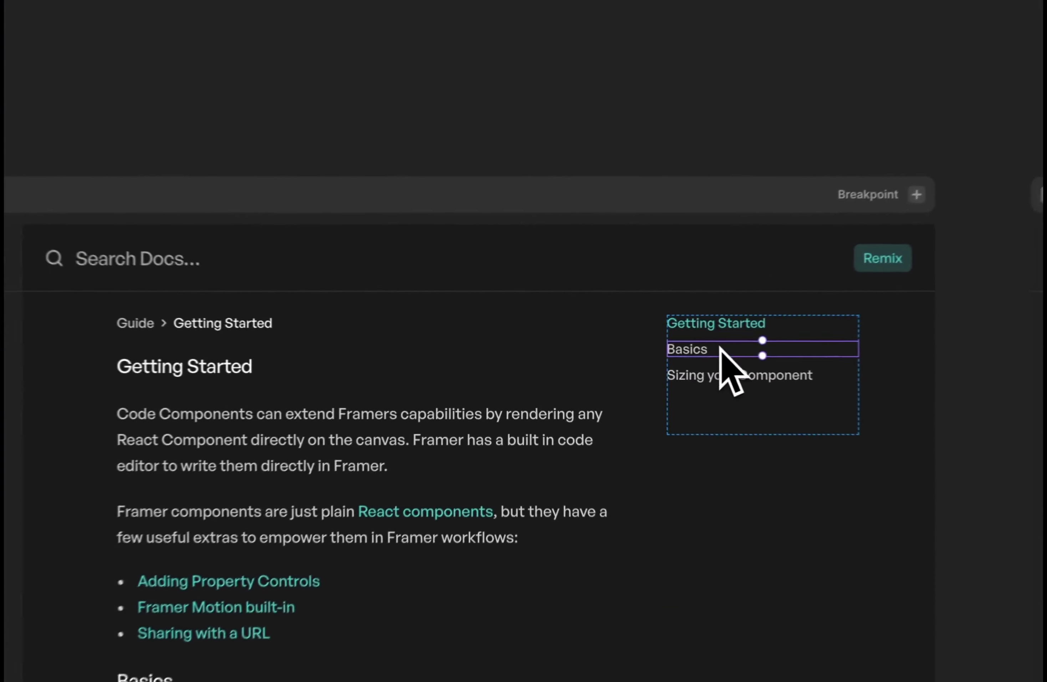
pyautogui.click(184, 406)
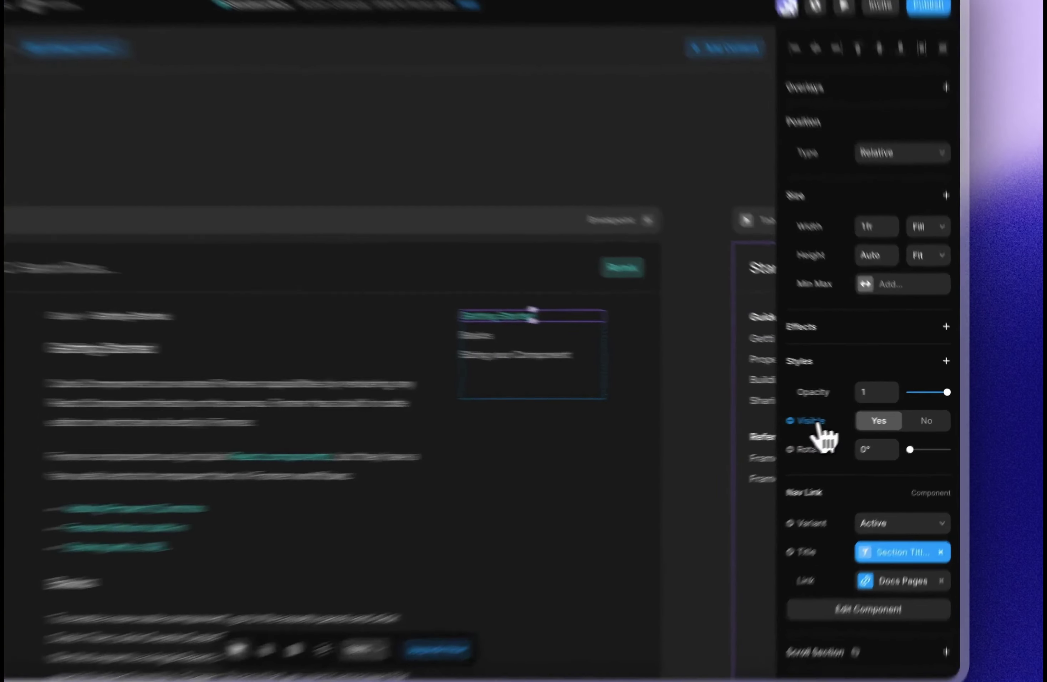
pyautogui.click(856, 417)
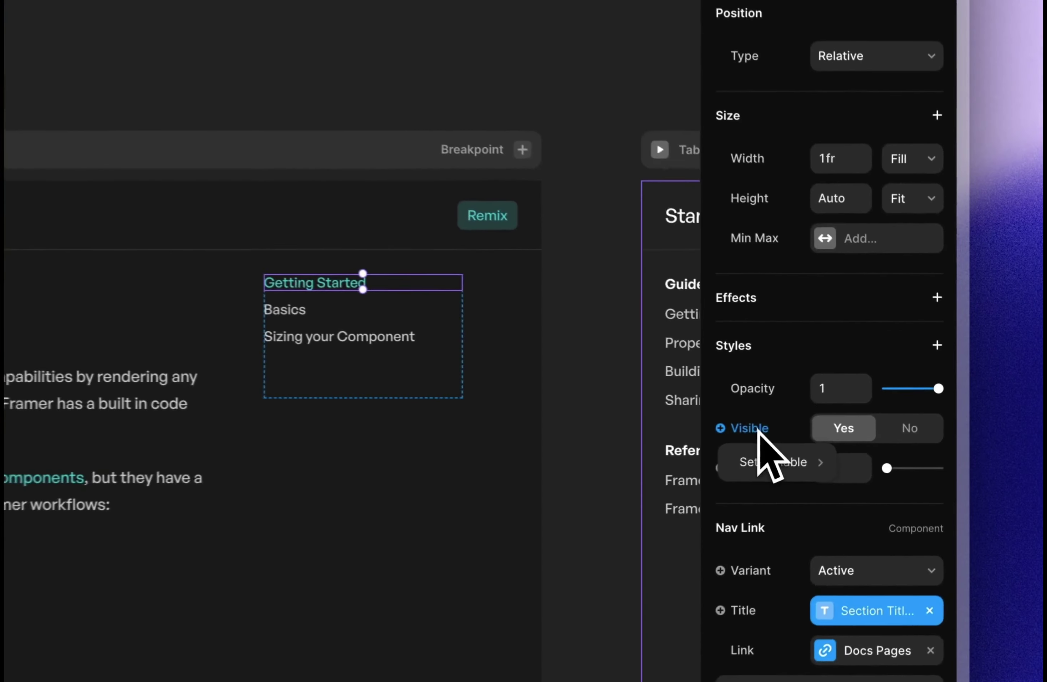
pyautogui.moveTo(865, 436)
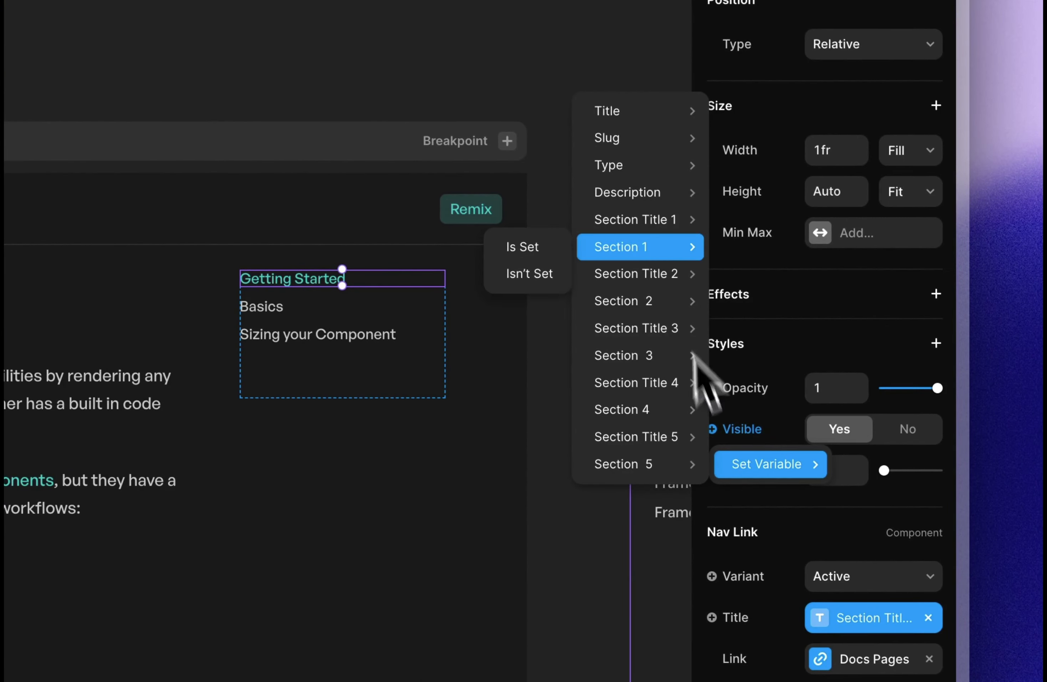
pyautogui.moveTo(670, 226)
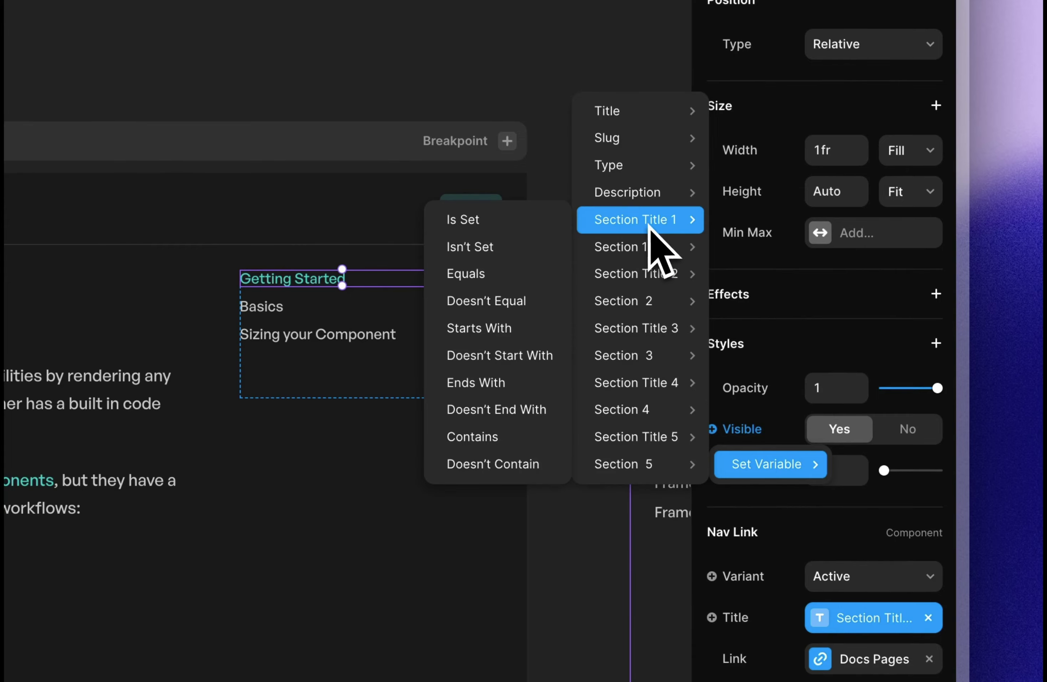
pyautogui.click(508, 216)
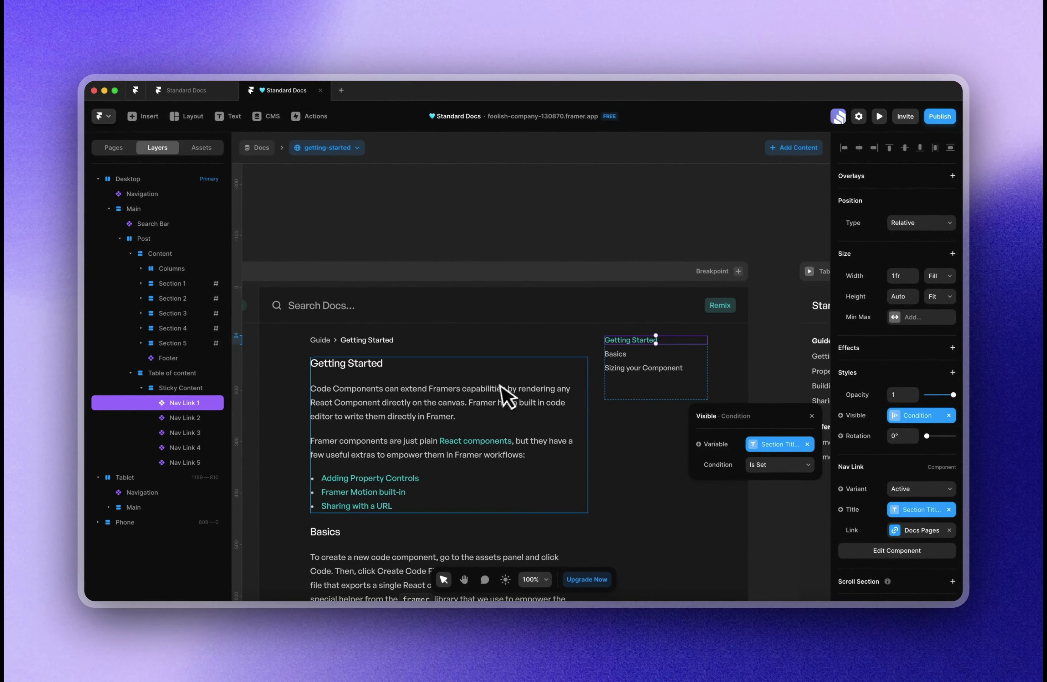
# Make Nav Link 2 visible only on the condition that Section Title 2 Is Set.
pyautogui.click(187, 419)
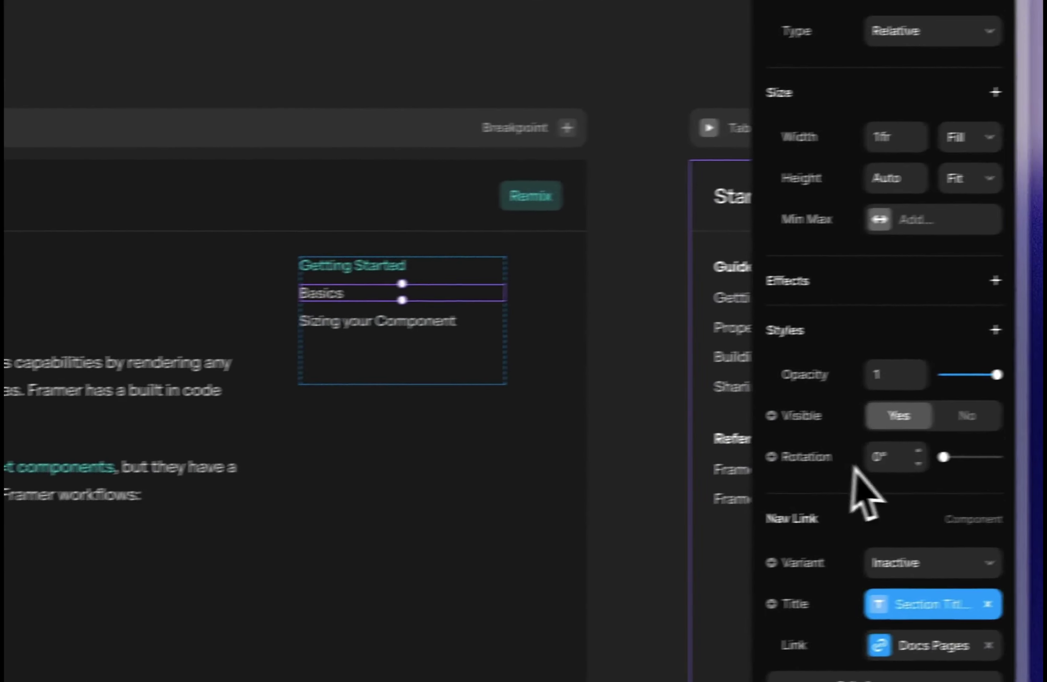
pyautogui.click(796, 417)
pyautogui.moveTo(832, 452)
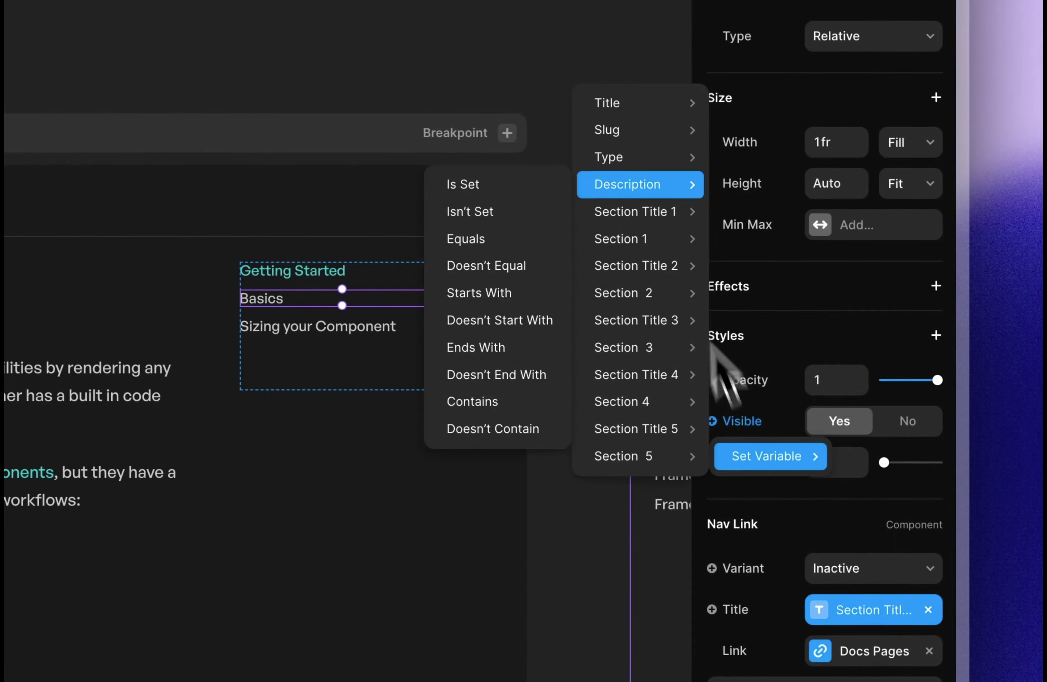
pyautogui.click(505, 273)
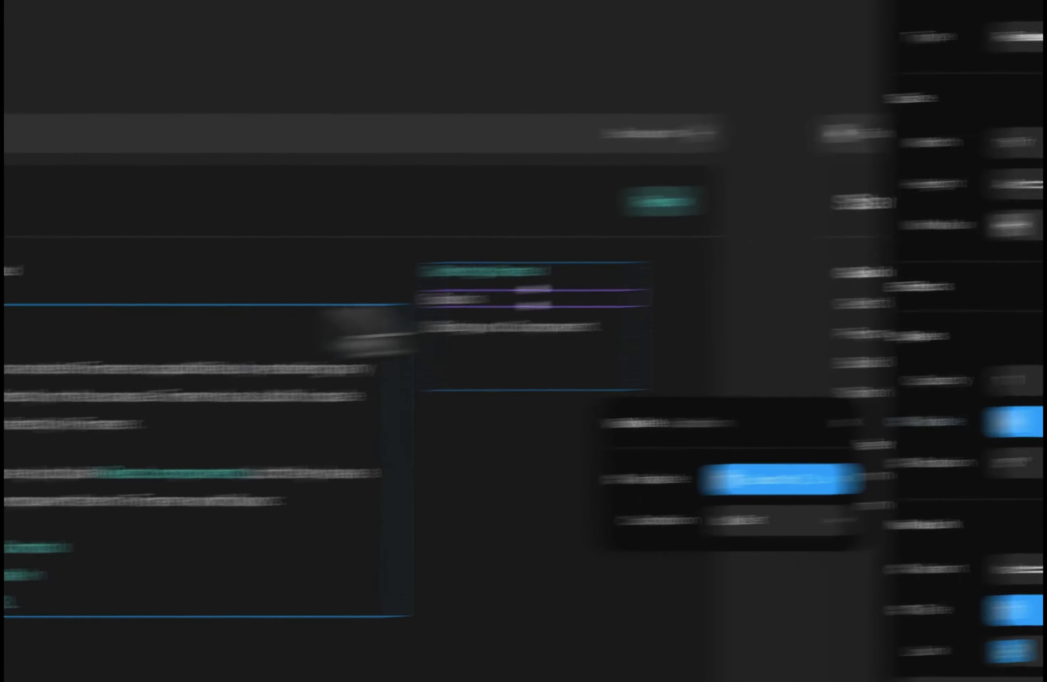
# Make Nav Link 3 visible only on the condition that Section Title 3 Is Set.
pyautogui.click(230, 421)
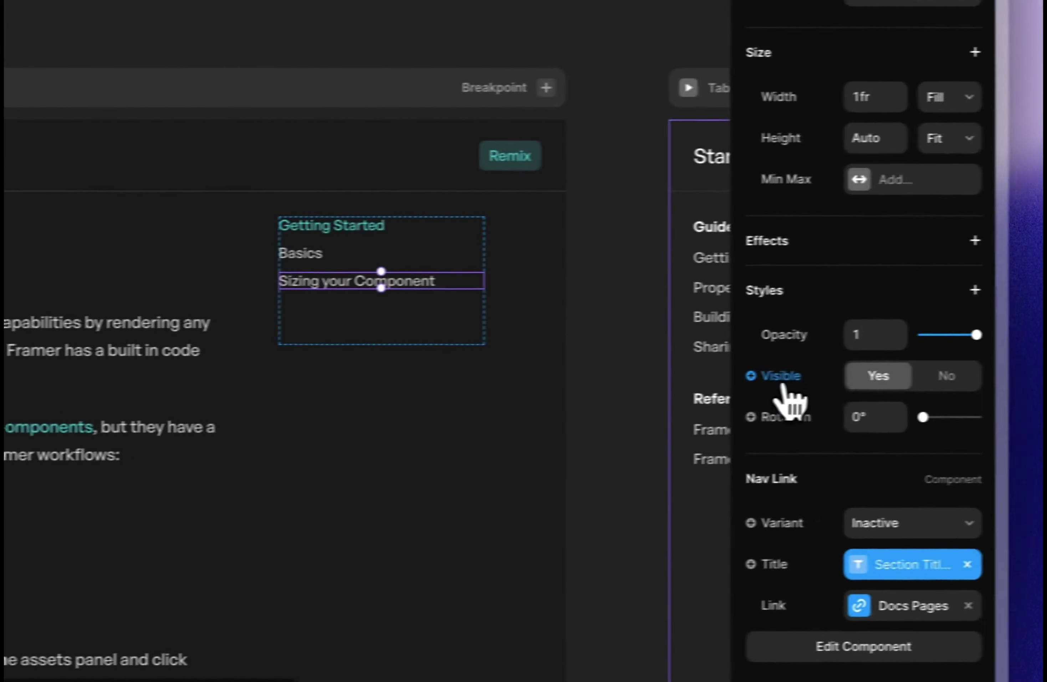
pyautogui.click(782, 396)
pyautogui.moveTo(752, 405)
pyautogui.moveTo(674, 273)
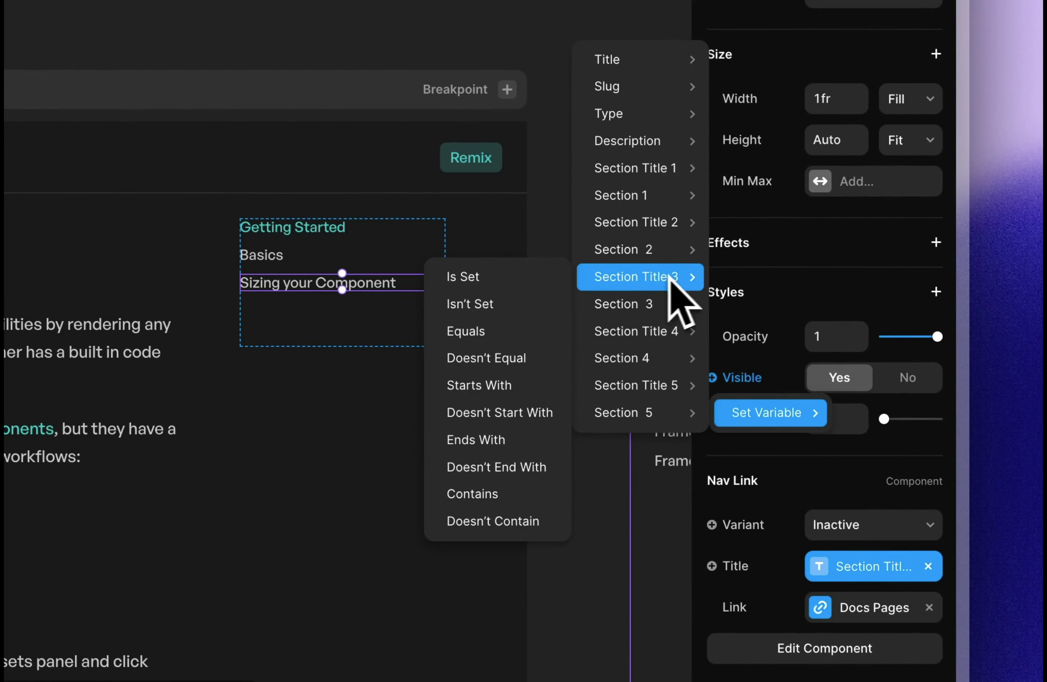
pyautogui.click(489, 283)
# Make Nav Link 4 visible only on the condition that Section Title 4 Is Set.
pyautogui.click(280, 378)
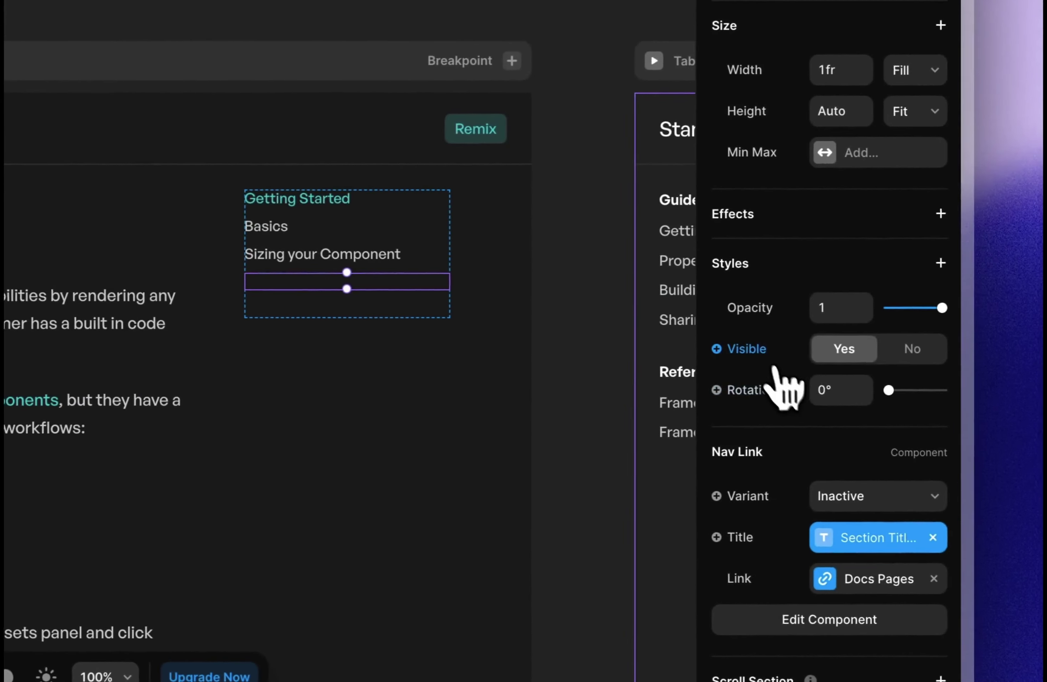
pyautogui.click(748, 349)
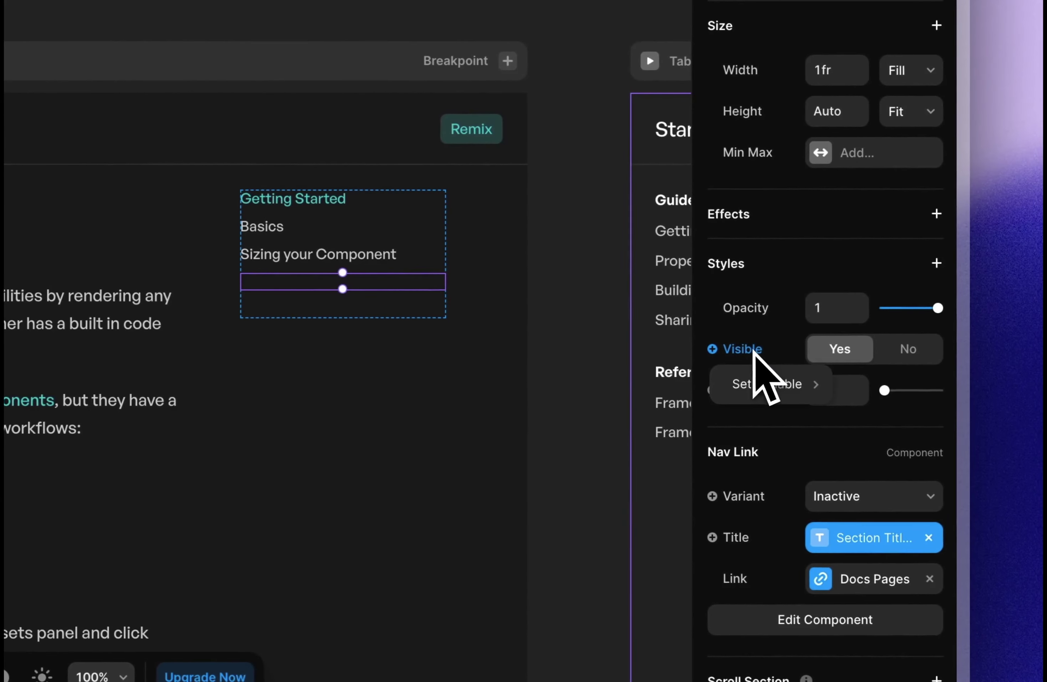
pyautogui.moveTo(680, 295)
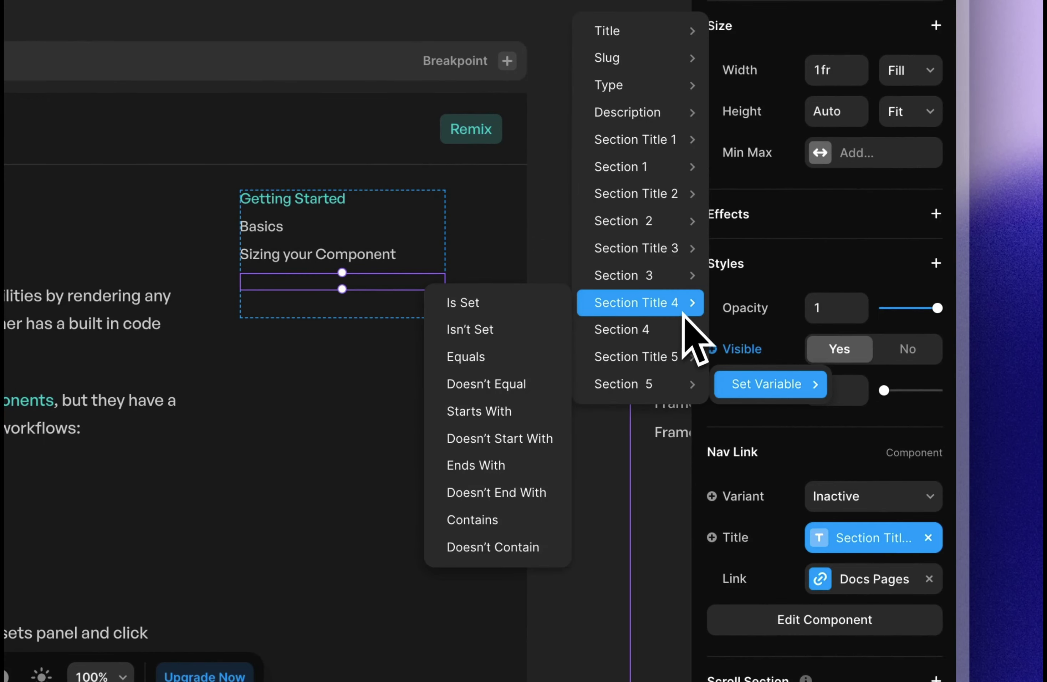
pyautogui.click(500, 304)
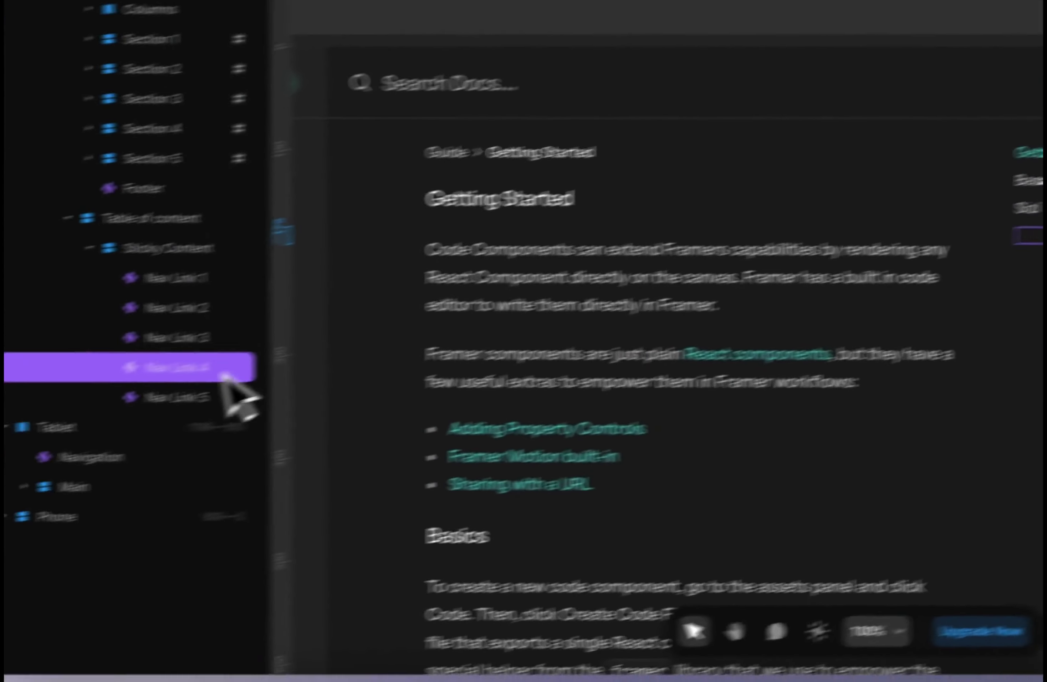
# Make Nav Link 5 visible only on the condition that Section Title 5 Is Set.
pyautogui.click(292, 376)
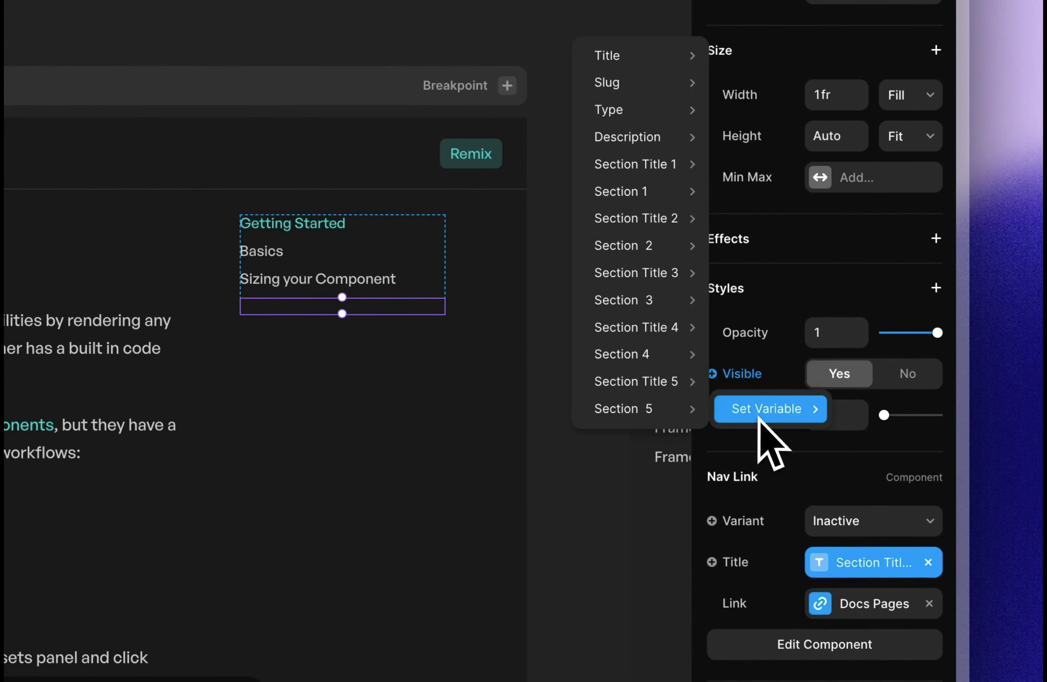
pyautogui.moveTo(664, 394)
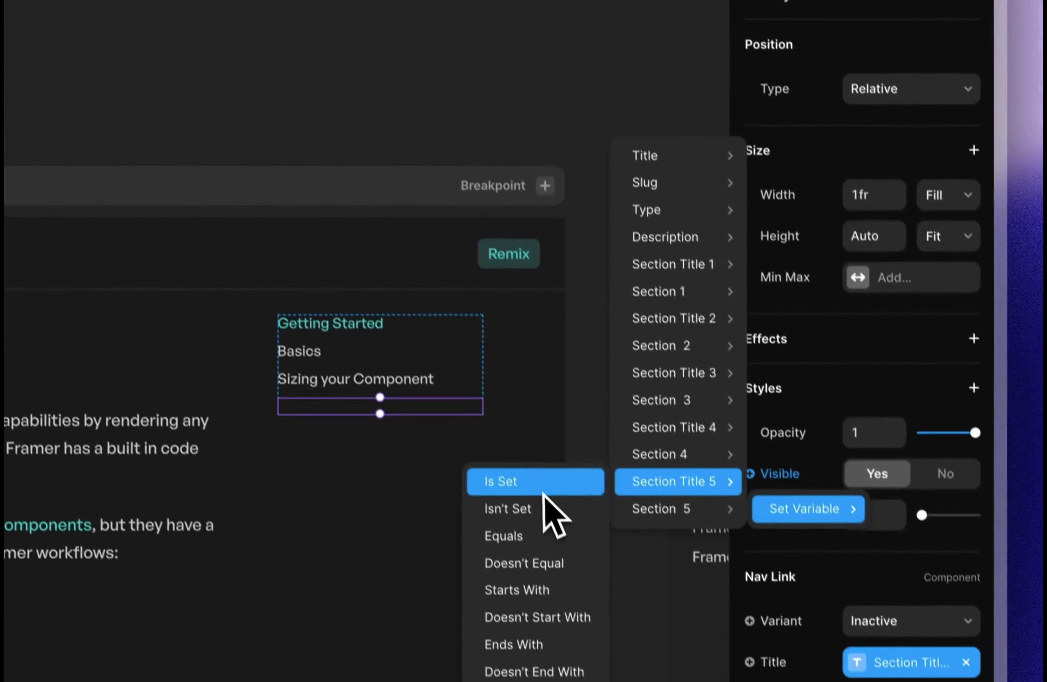
pyautogui.click(504, 387)
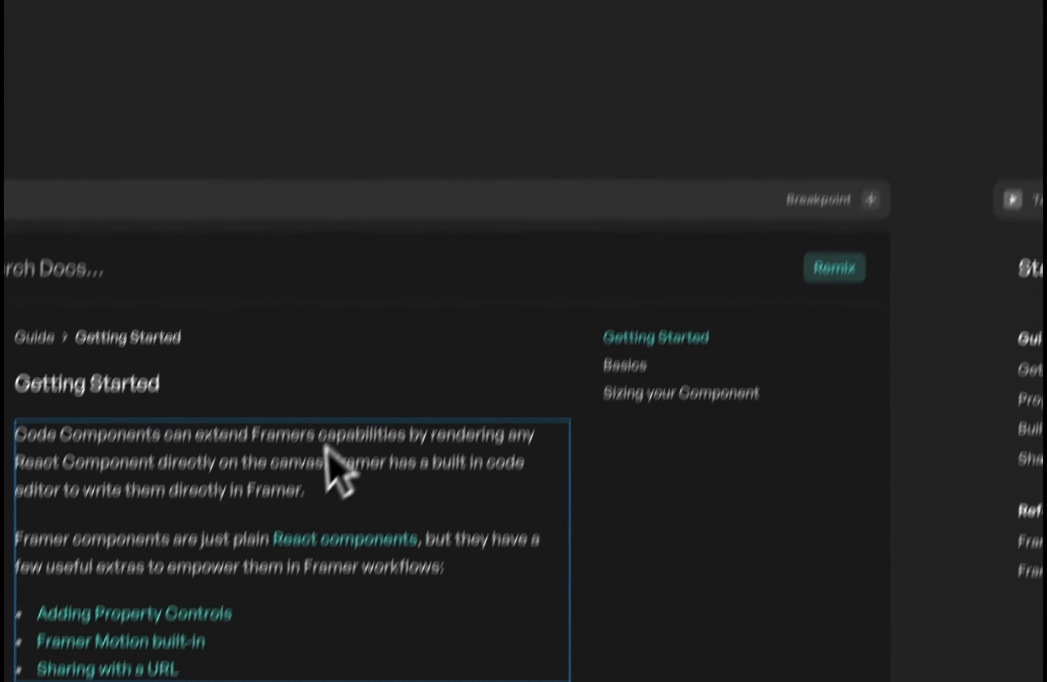
# Open the Getting Started docs item from its Section 1 text and enter 4 as Section Title 4 and 5 as Section Title 5.
pyautogui.doubleClick(265, 597)
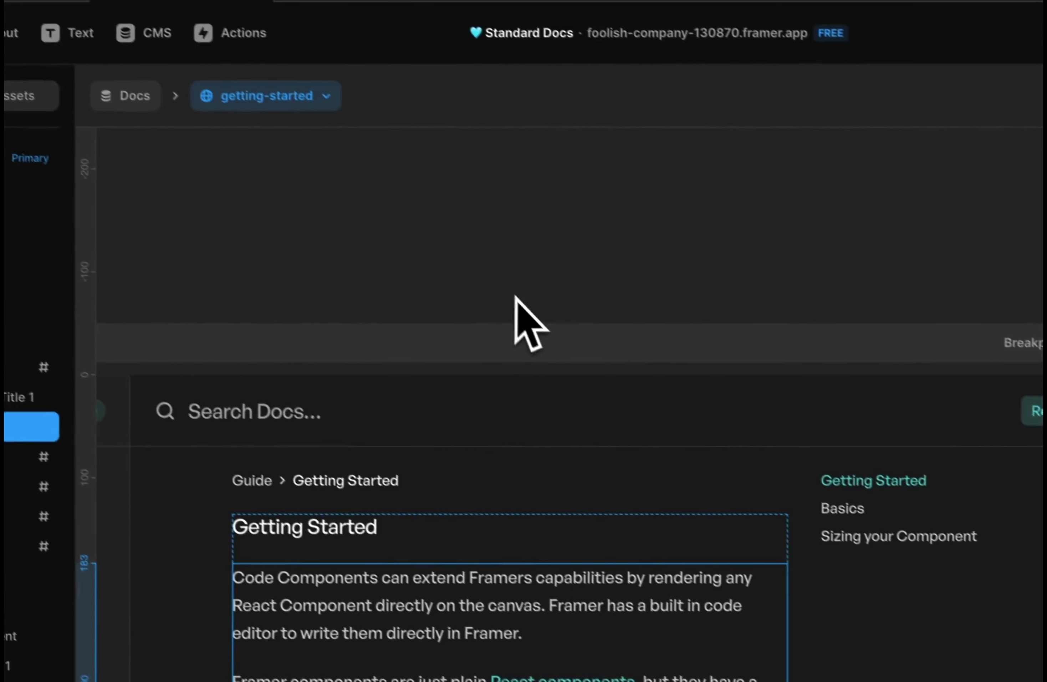
pyautogui.hscroll(5, 646, 309)
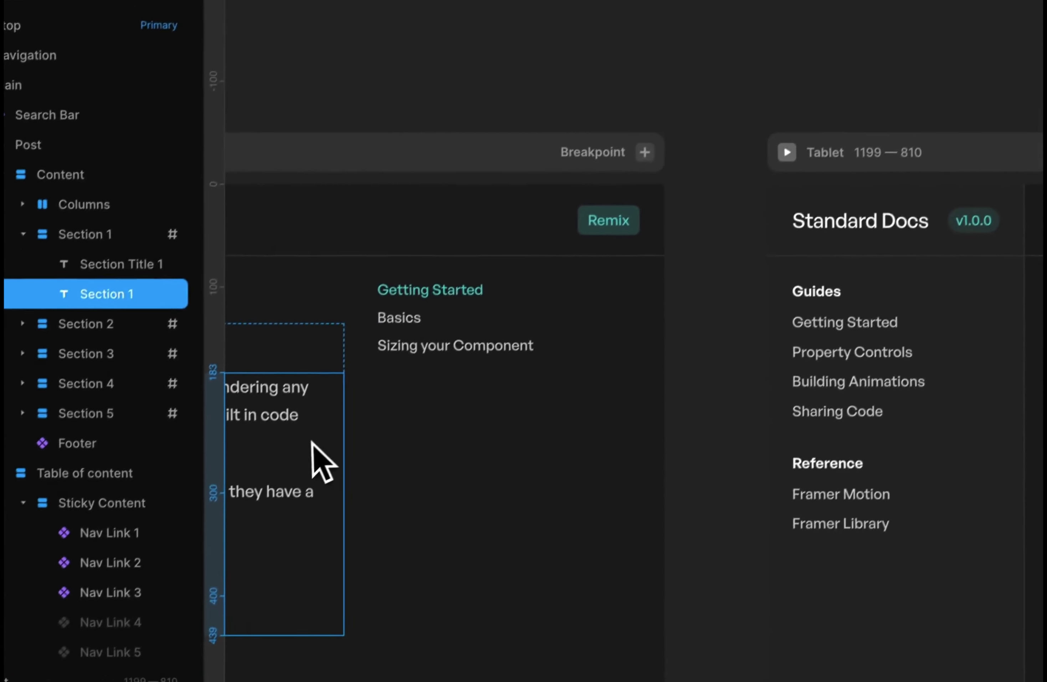
pyautogui.doubleClick(168, 637)
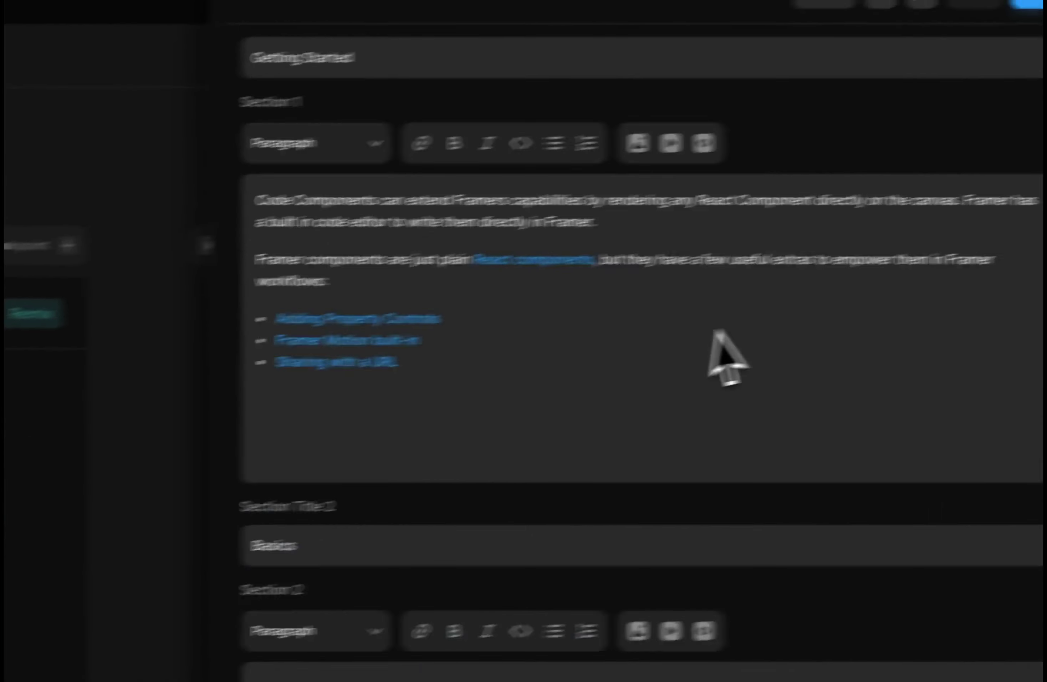
pyautogui.scroll(-15, 718, 334)
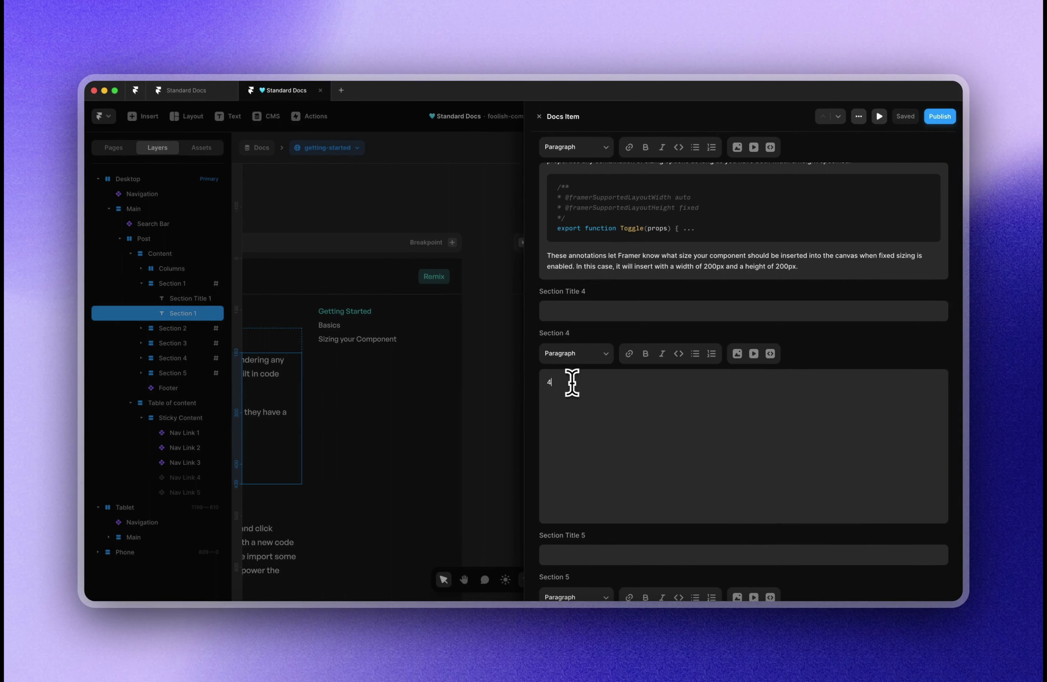
pyautogui.click(589, 315)
pyautogui.click(586, 554)
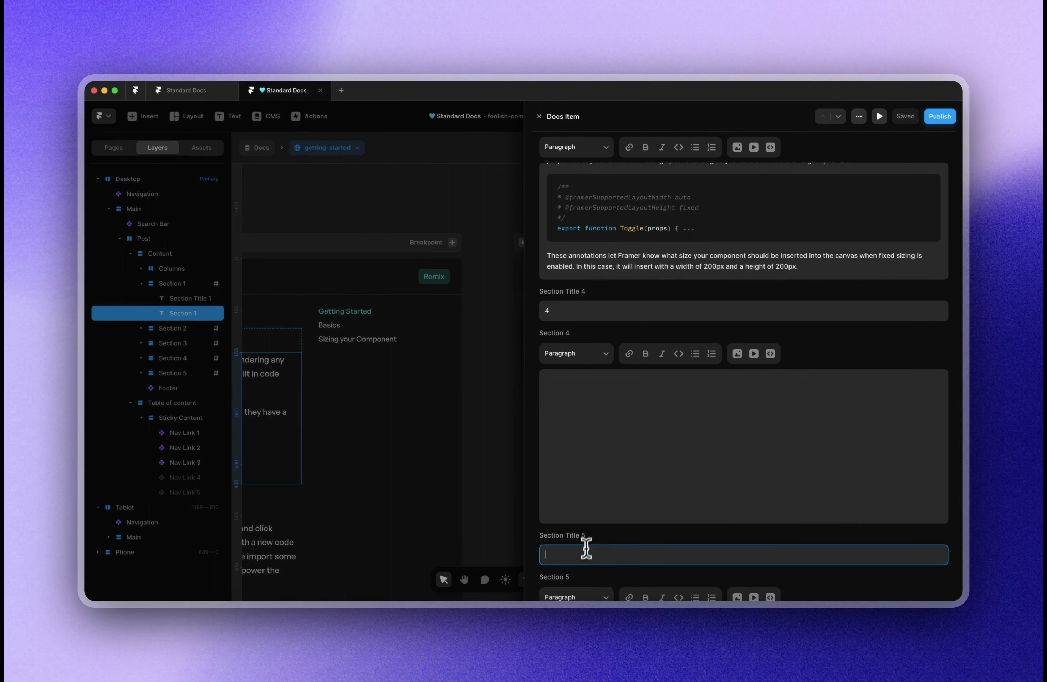
# Undo the test entries in Section Title 5 and Section Title 4 and close the docs item.
pyautogui.press('super+z')
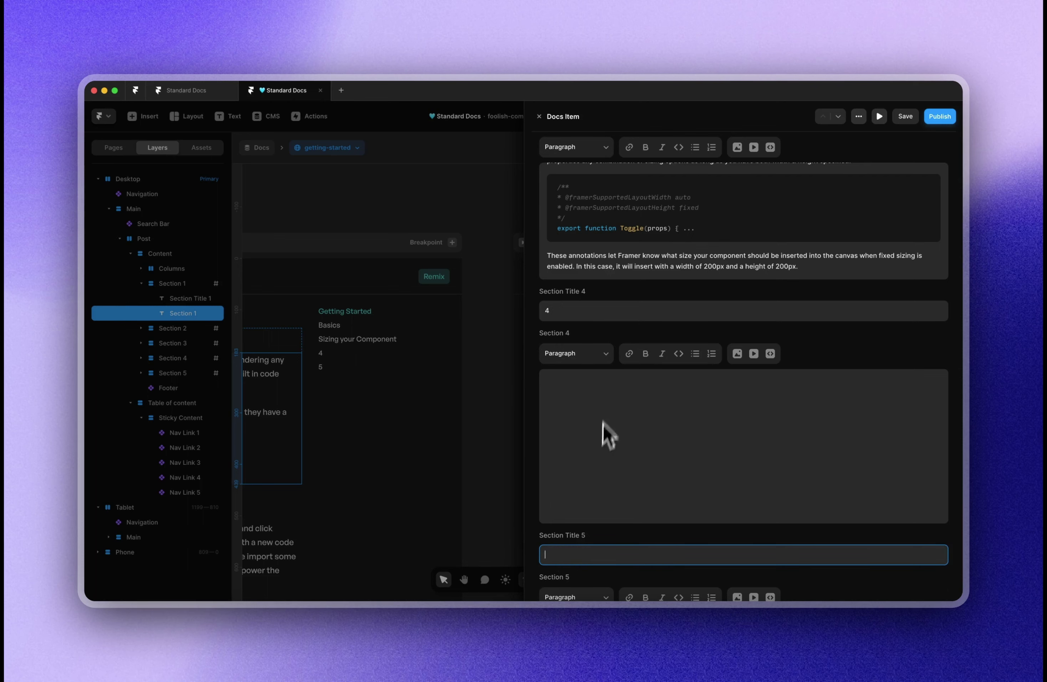
pyautogui.press('super+z')
pyautogui.press('Escape')
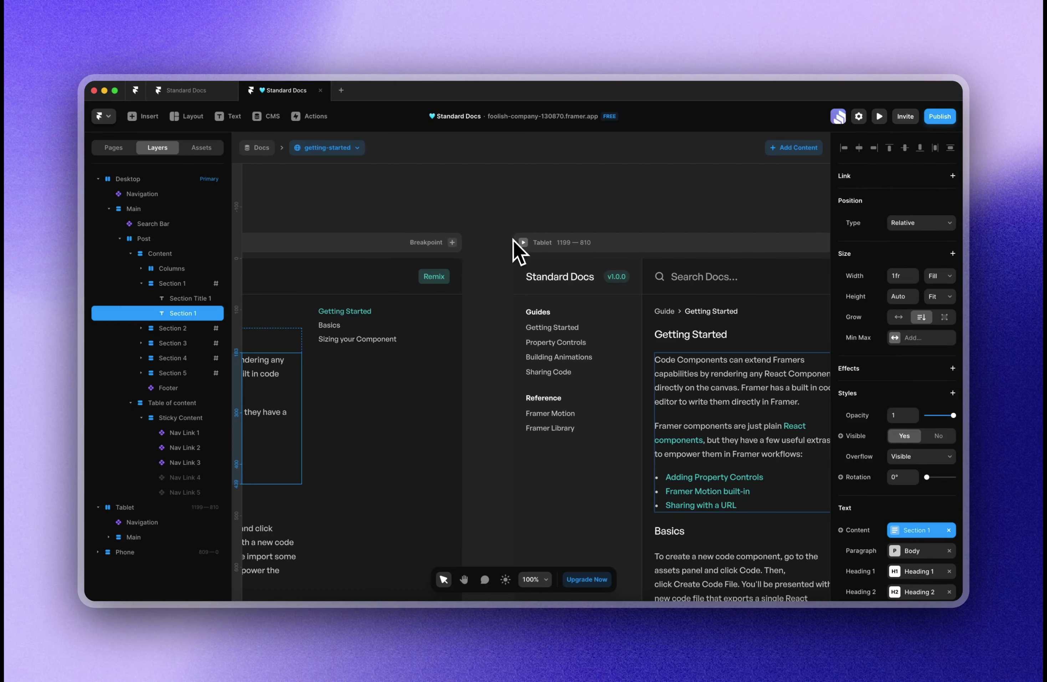
# Preview the Getting Started page and test the Basics link in the table of contents.
pyautogui.hscroll(-10, 498, 228)
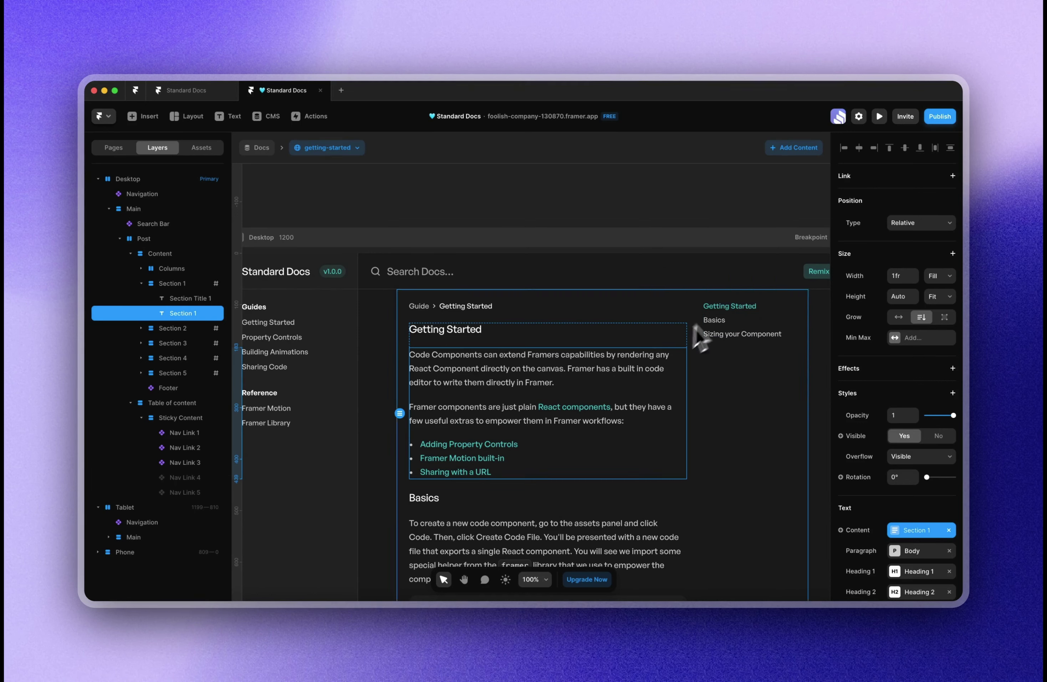
pyautogui.hscroll(4, 705, 349)
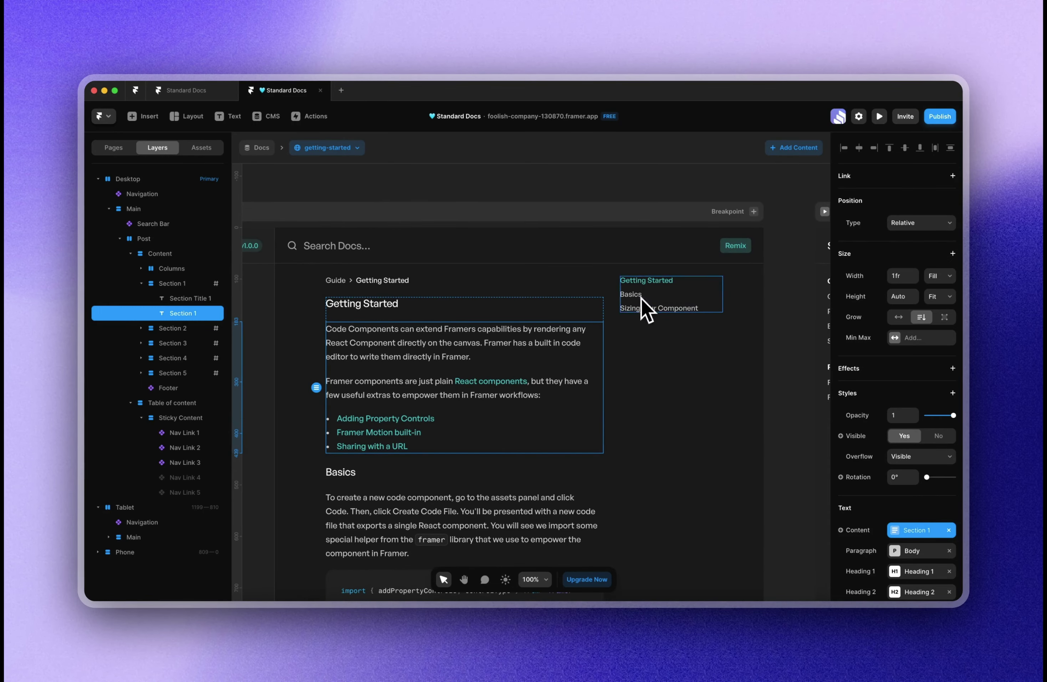
pyautogui.click(880, 119)
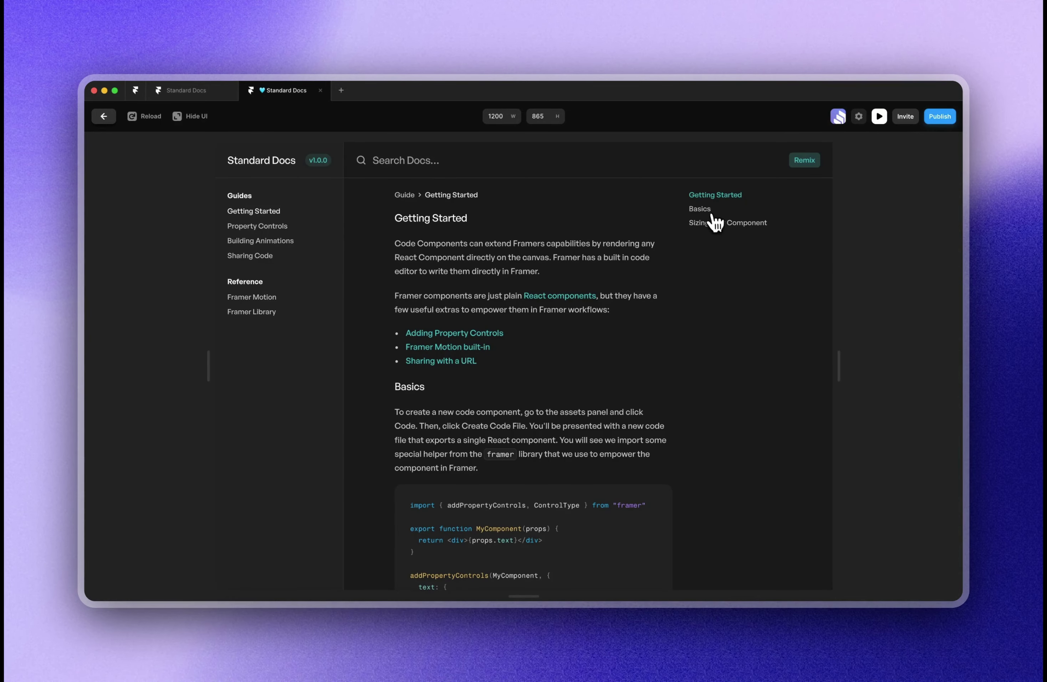
pyautogui.click(712, 215)
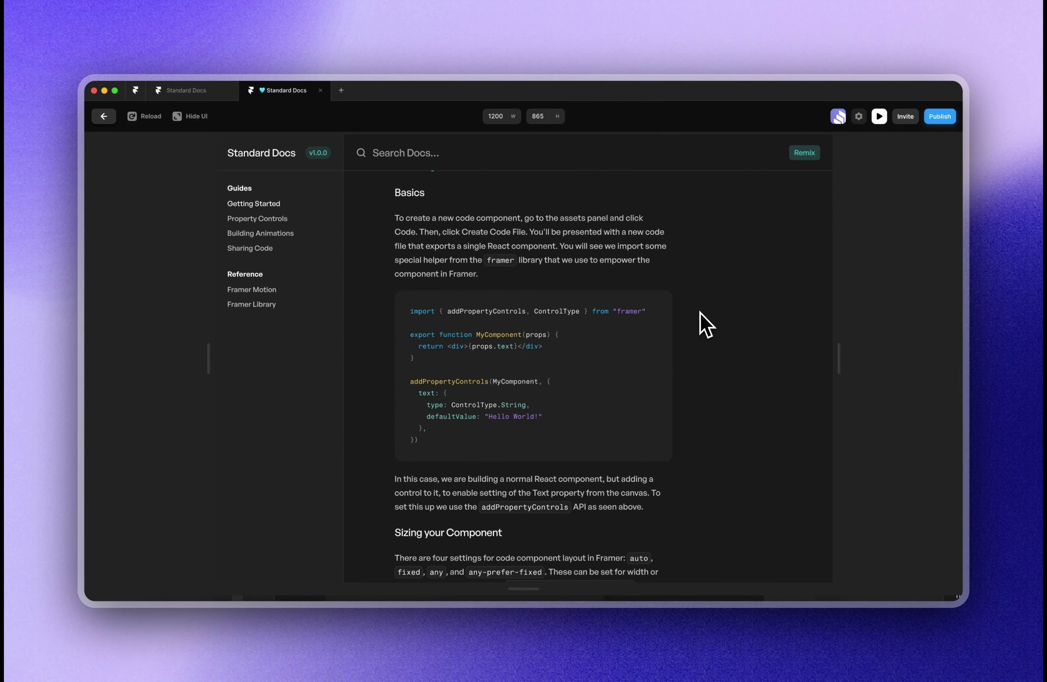
pyautogui.scroll(5, 703, 323)
pyautogui.scroll(-5, 704, 323)
pyautogui.scroll(5, 703, 323)
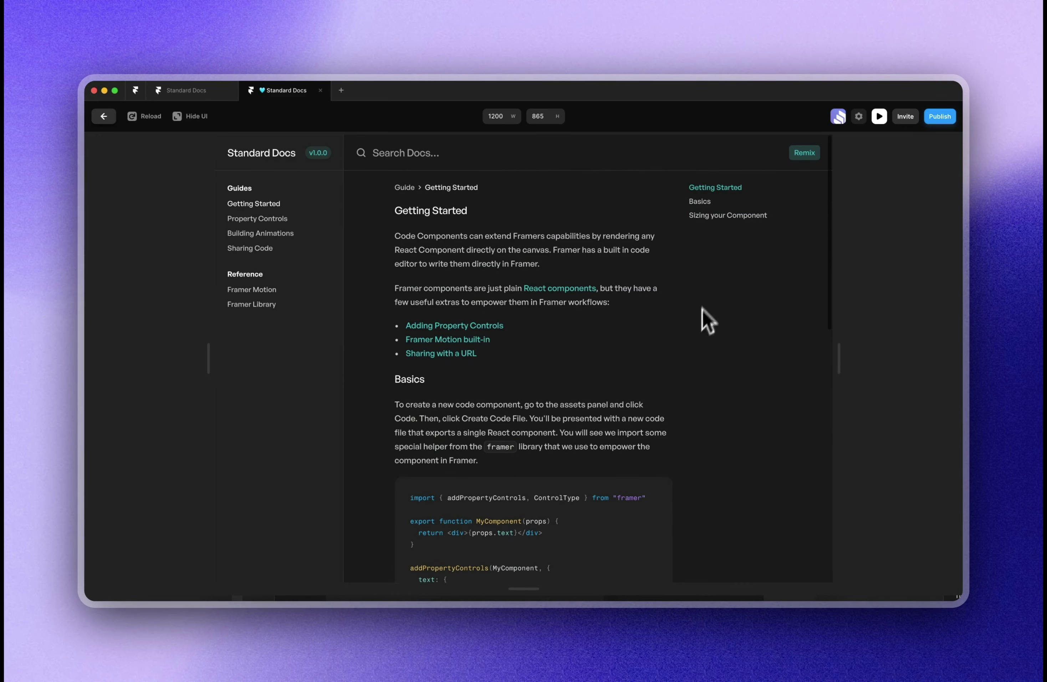
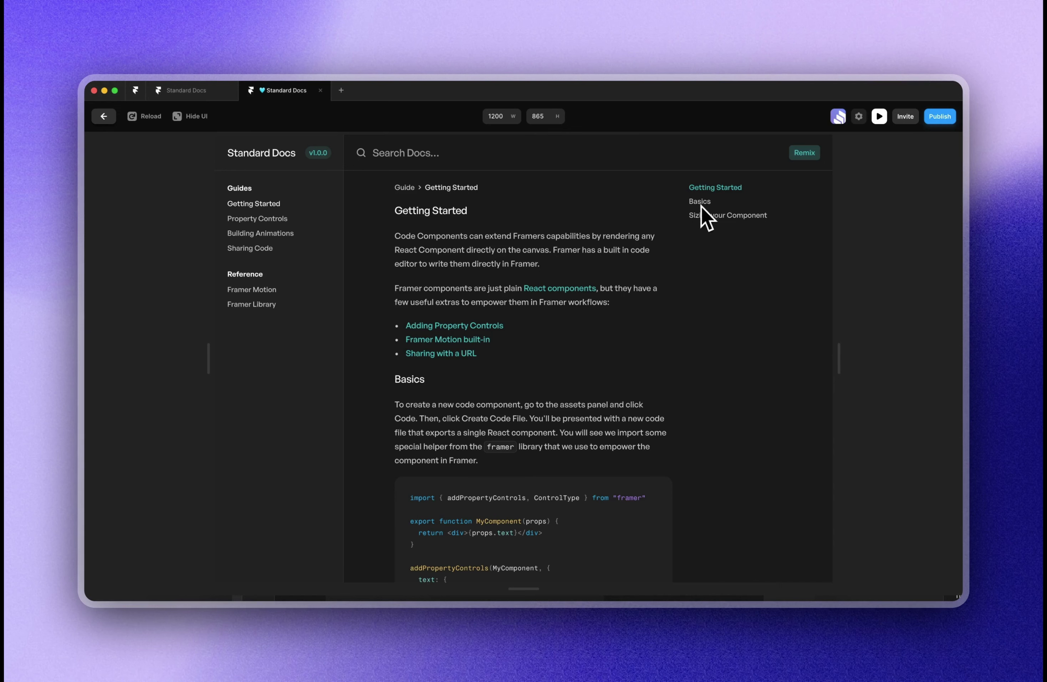
# Check in the preview whether the table of contents stays in view further down the page, and return to the canvas.
pyautogui.scroll(-10, 616, 367)
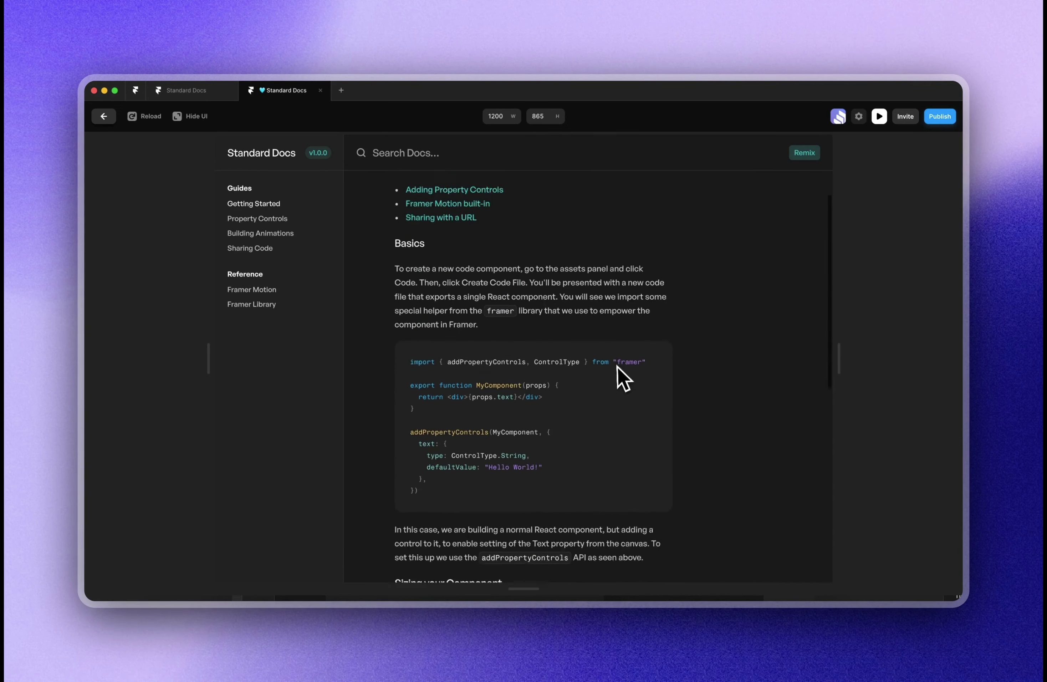
pyautogui.scroll(-1, 616, 370)
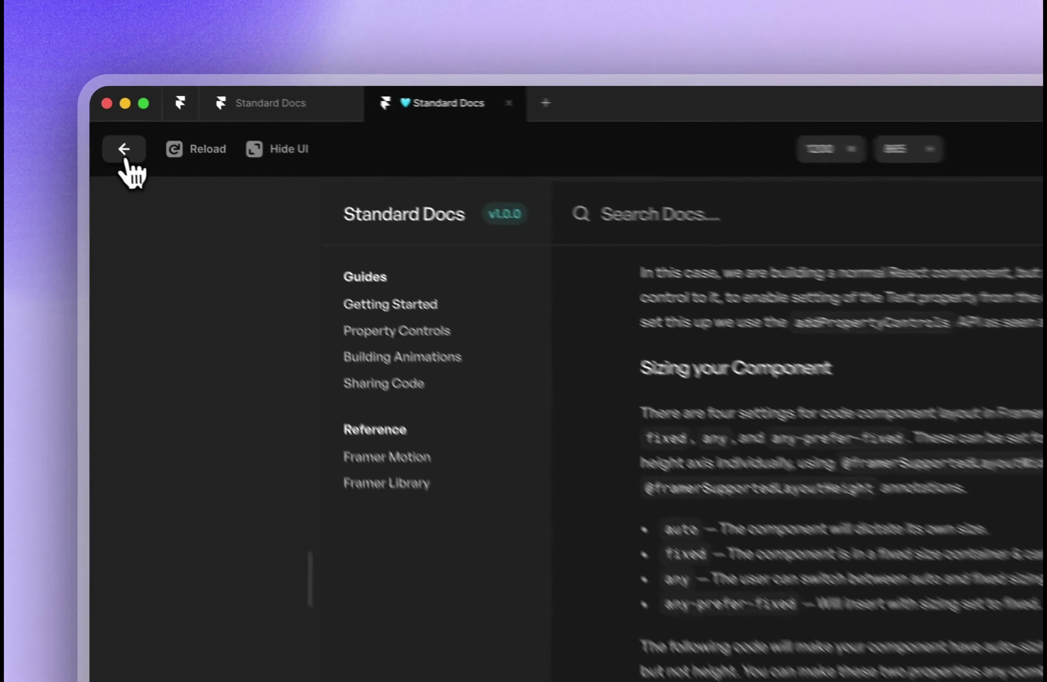
pyautogui.click(103, 116)
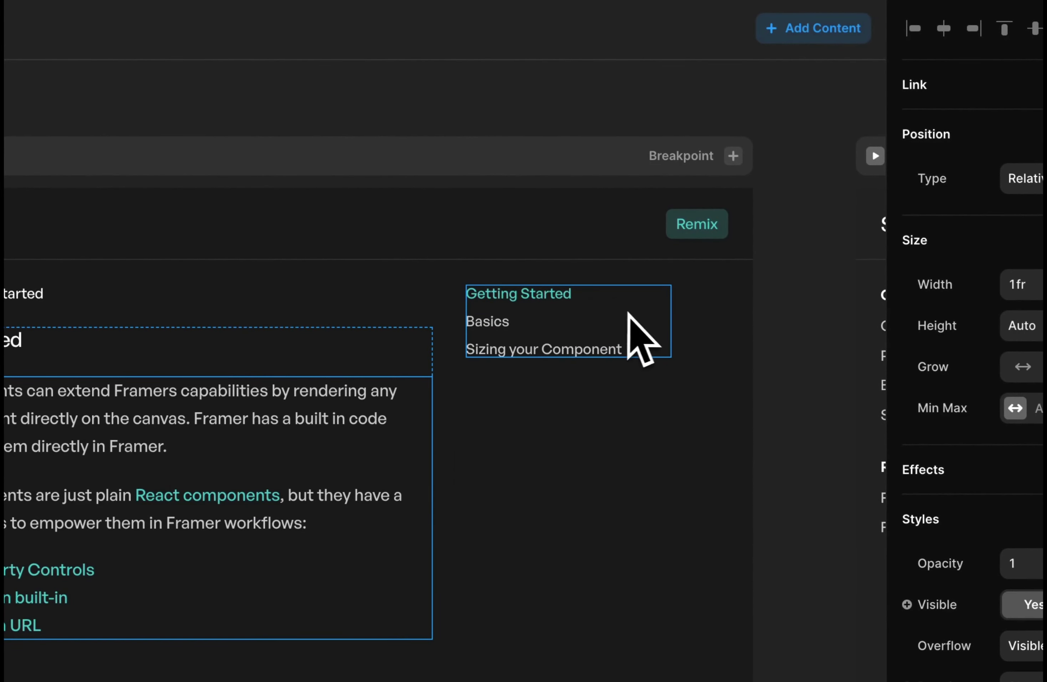
# Try a Fit Content height on the Table of content stack and restore its height to Fill.
pyautogui.click(629, 315)
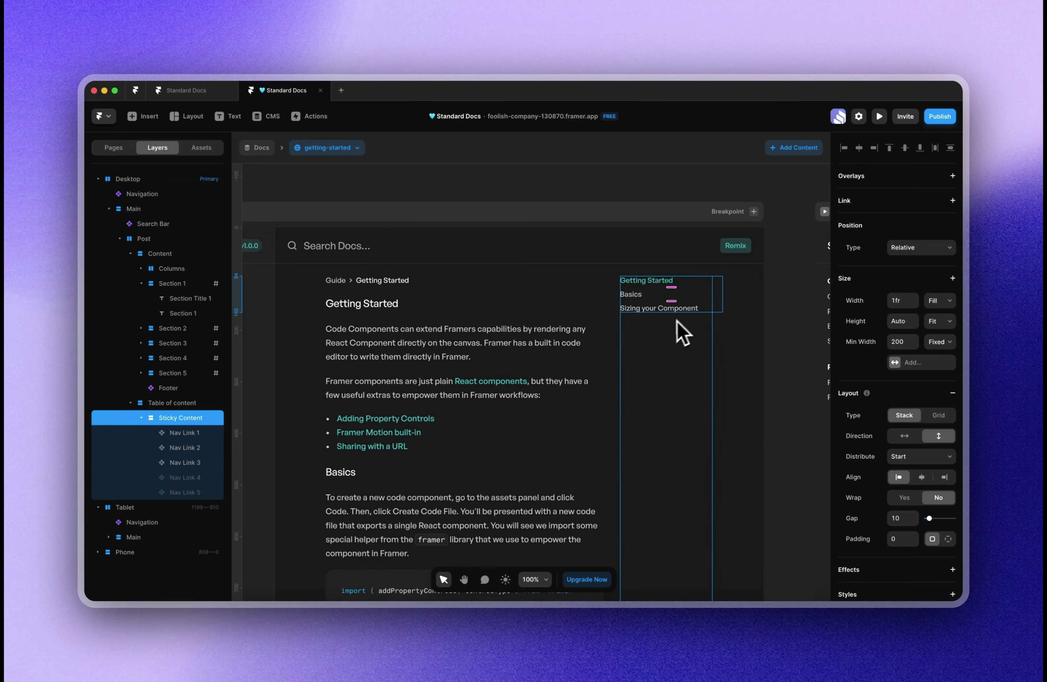
pyautogui.click(180, 403)
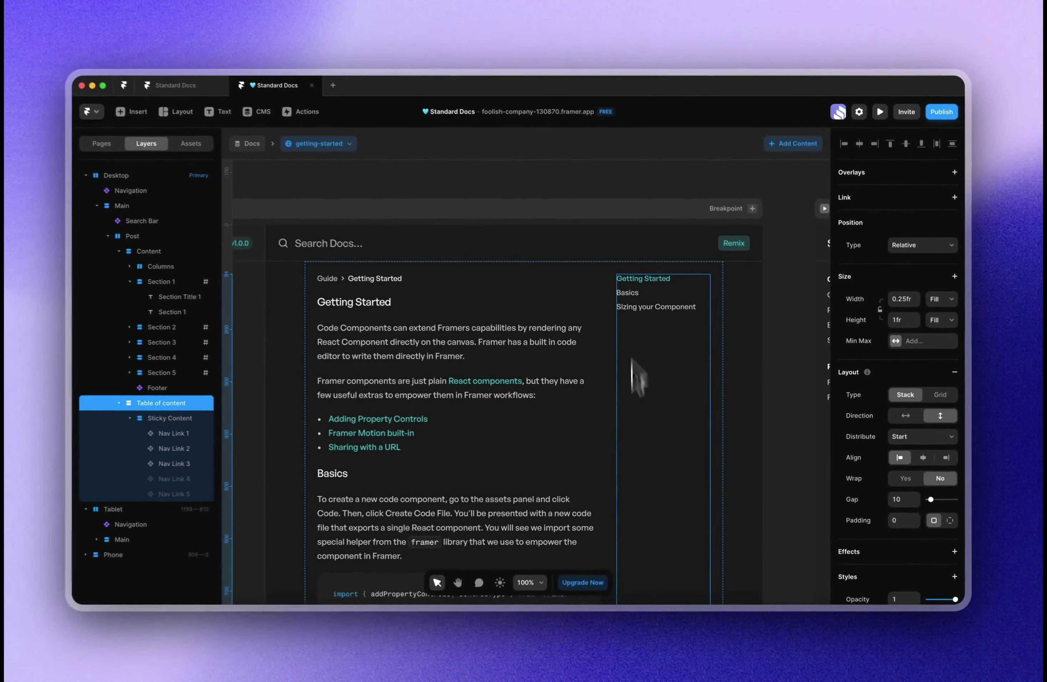
pyautogui.scroll(-5, 644, 498)
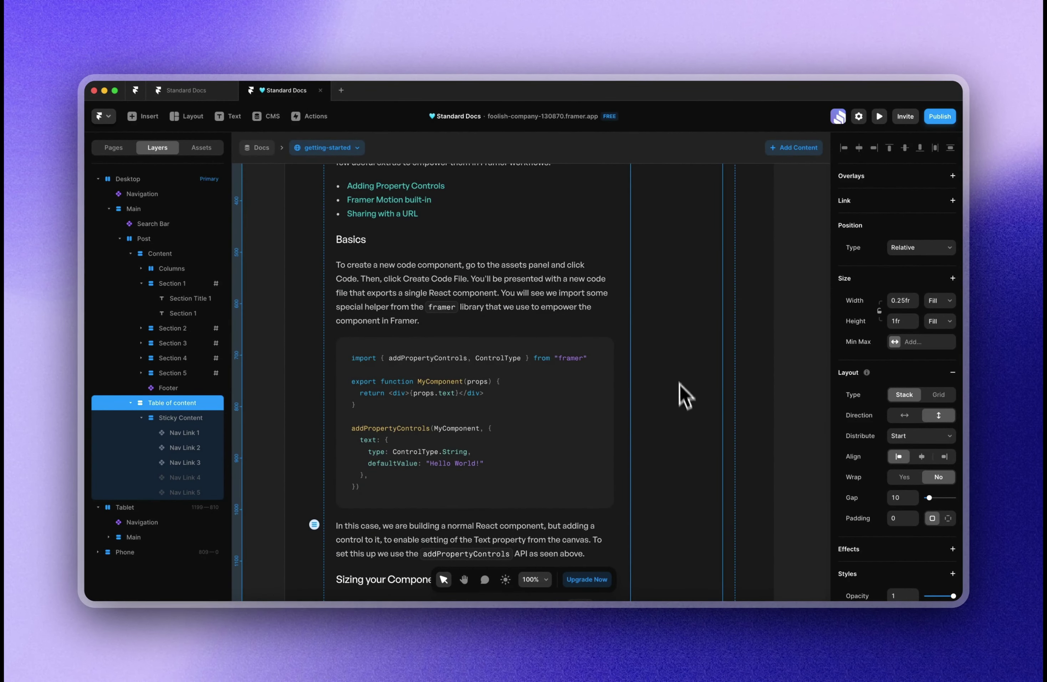
pyautogui.scroll(5, 678, 451)
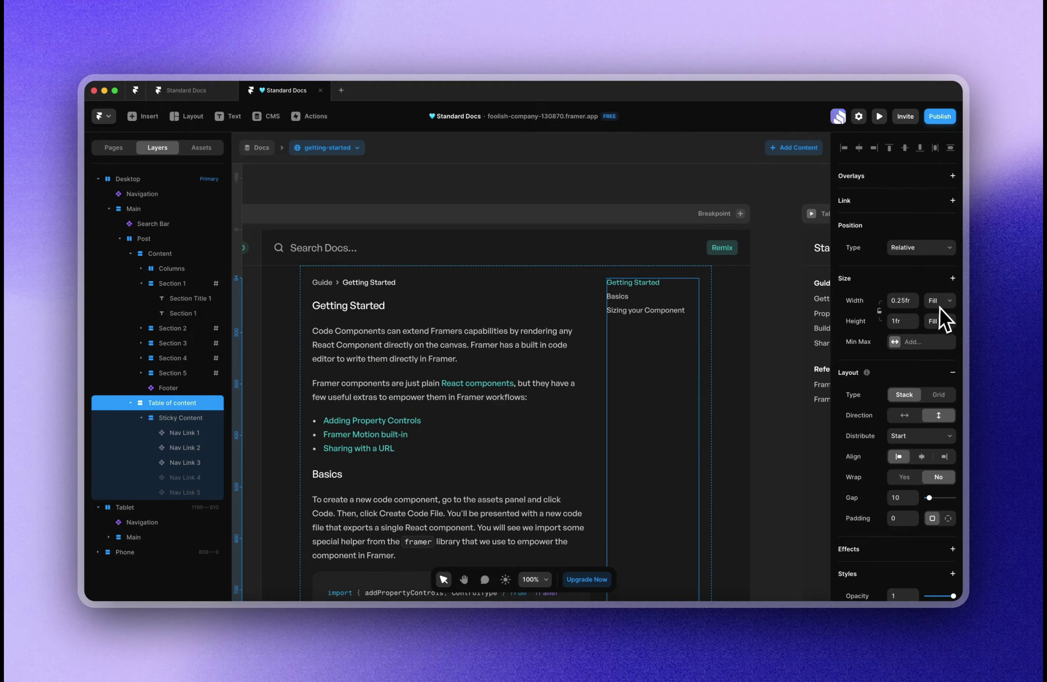
pyautogui.click(934, 320)
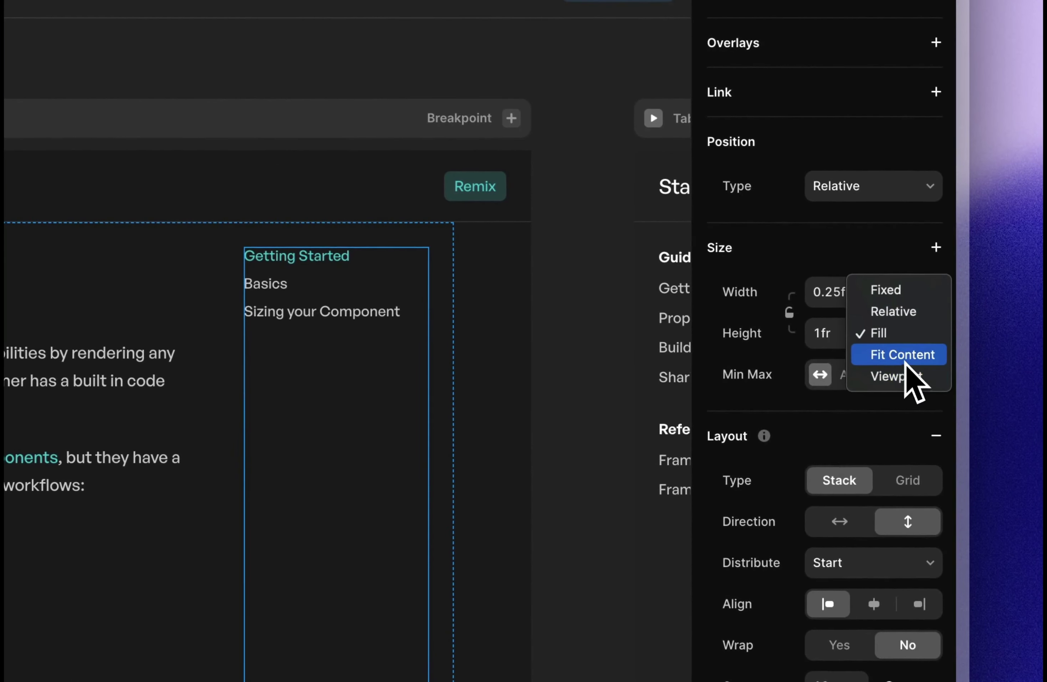
pyautogui.click(905, 359)
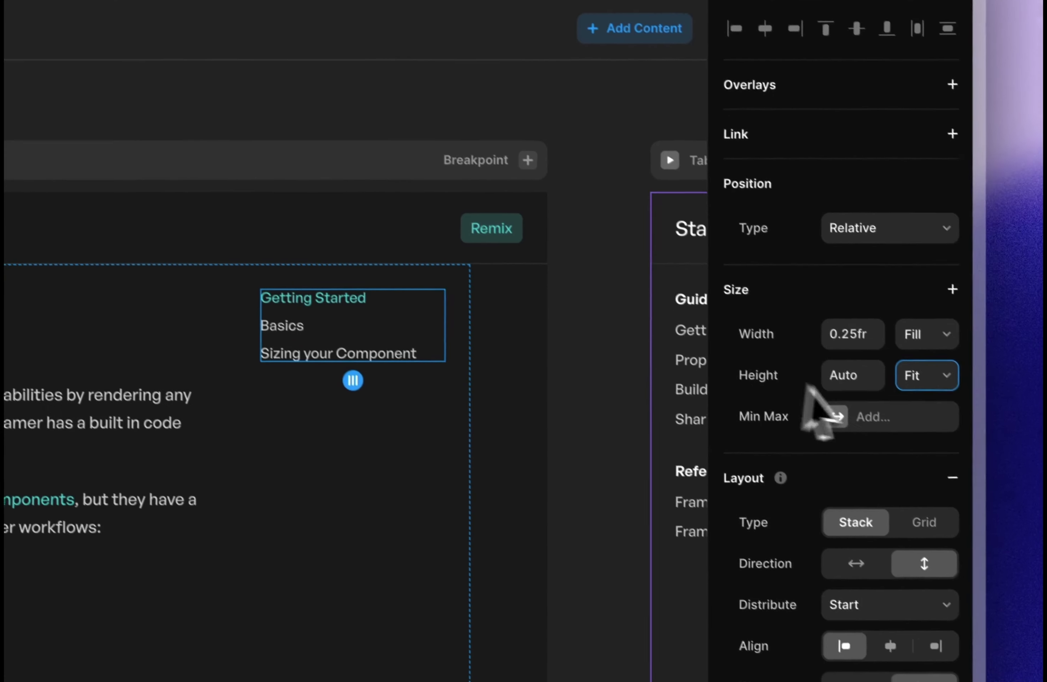
pyautogui.click(955, 395)
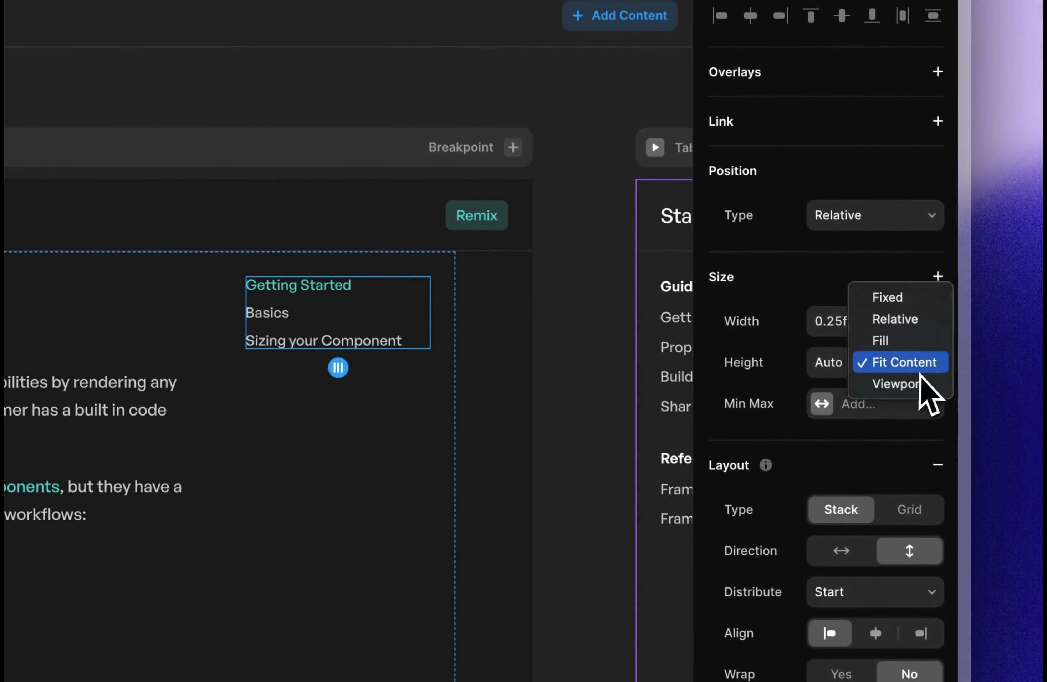
pyautogui.click(906, 339)
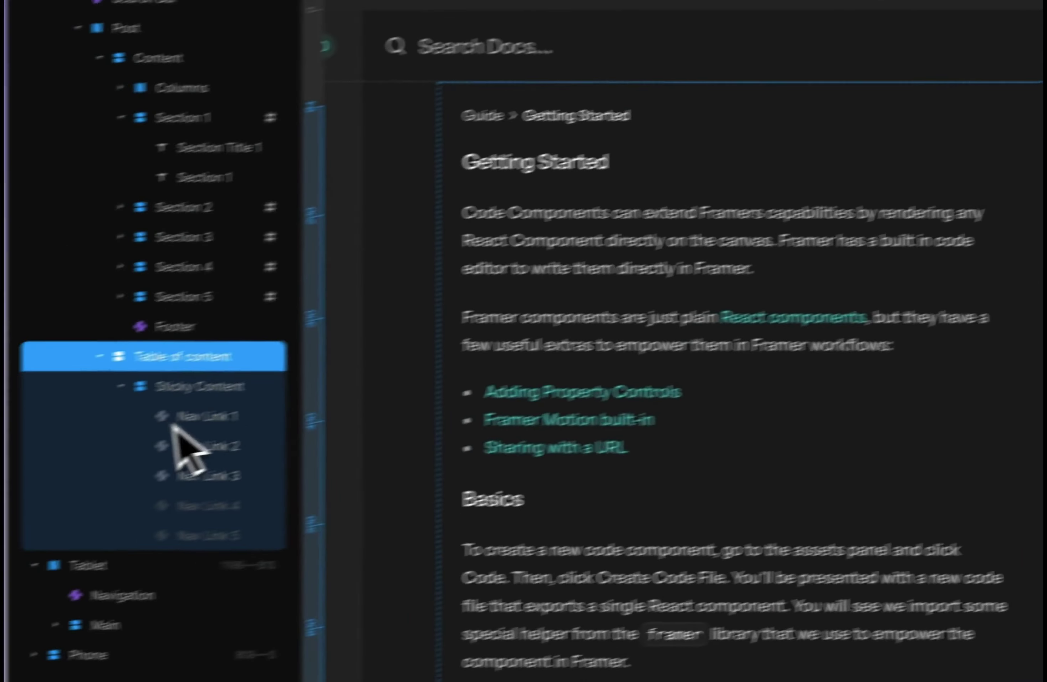
# Set the Table of content stack's overflow to Visible.
pyautogui.click(198, 388)
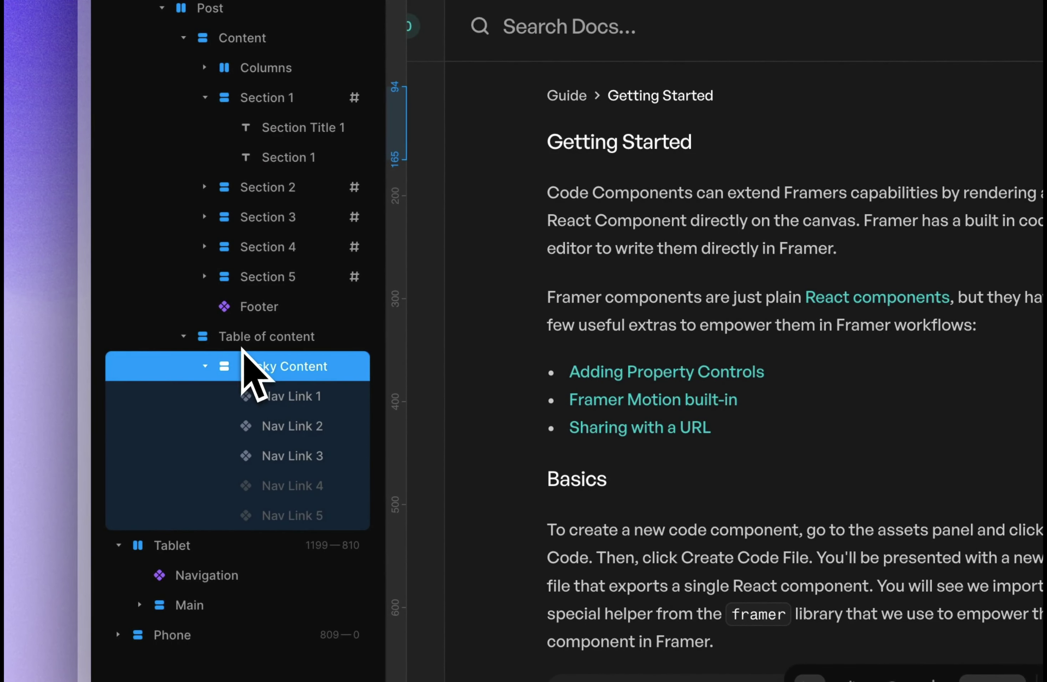
pyautogui.click(292, 337)
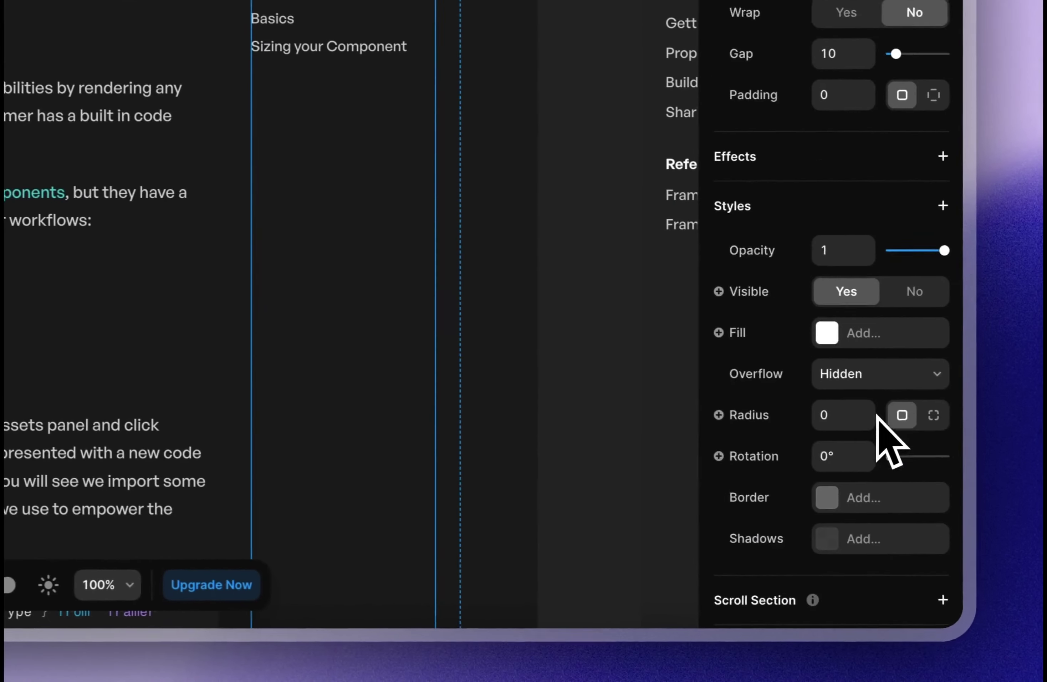
pyautogui.scroll(-3, 878, 418)
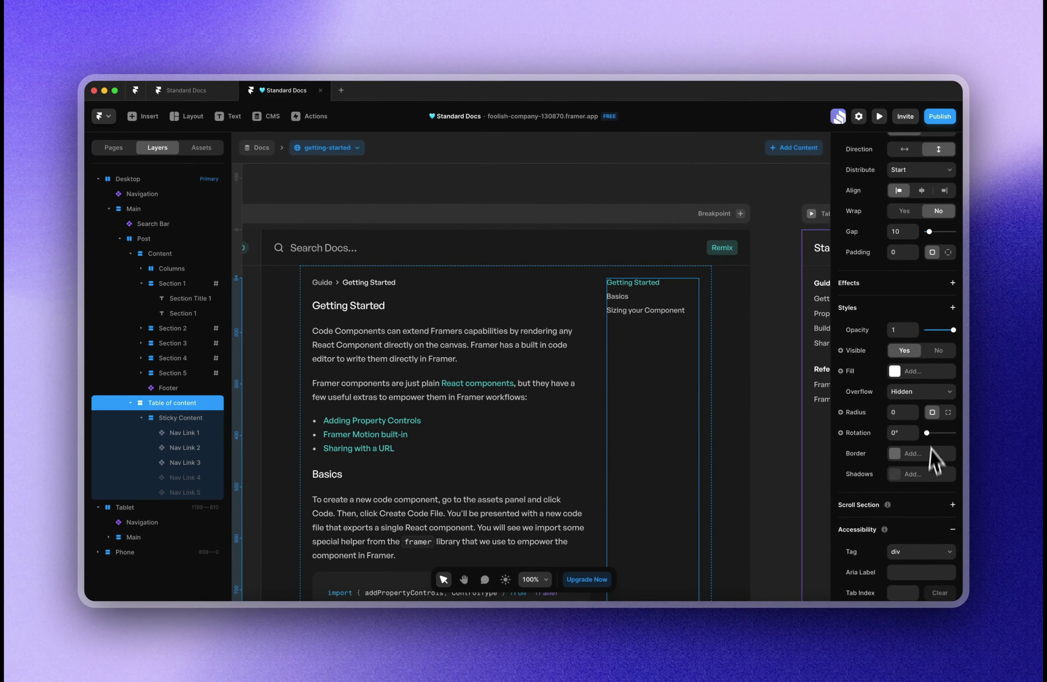
pyautogui.scroll(-4, 934, 470)
pyautogui.click(931, 322)
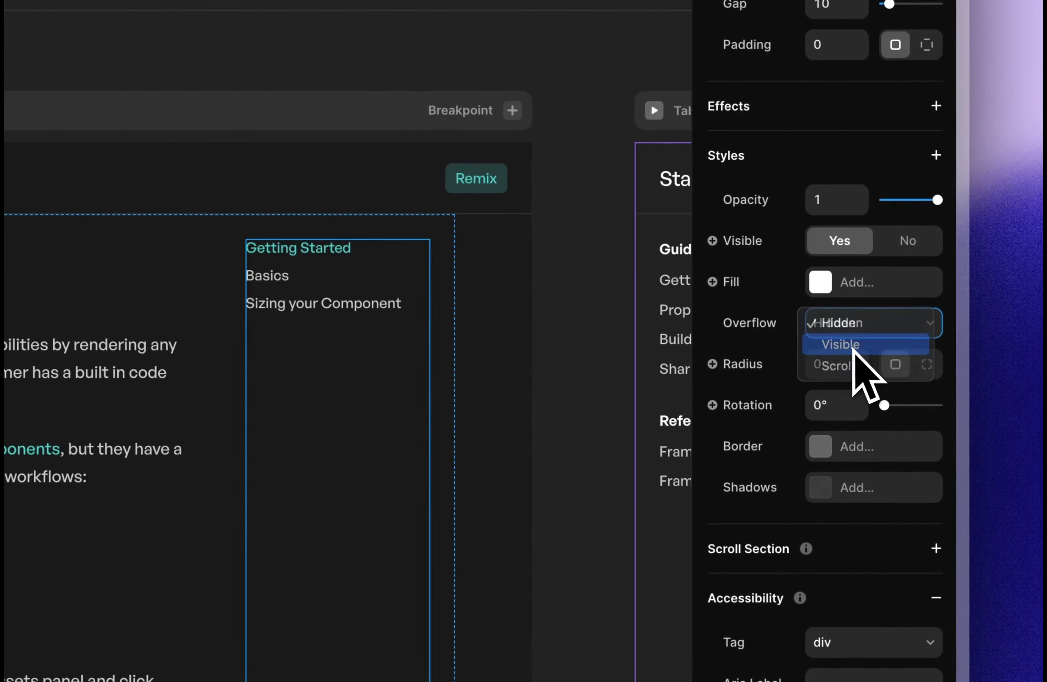
pyautogui.click(841, 344)
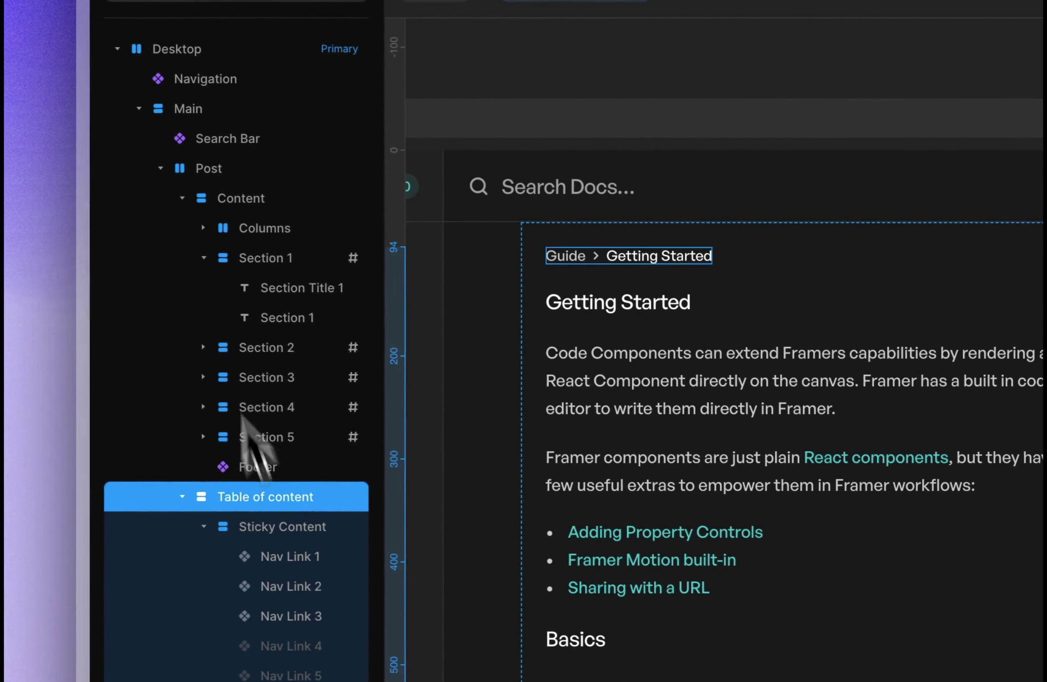
# Collapse the Content layer and check the overflow settings of the parent layers Post, Main and Desktop.
pyautogui.click(182, 198)
pyautogui.click(206, 172)
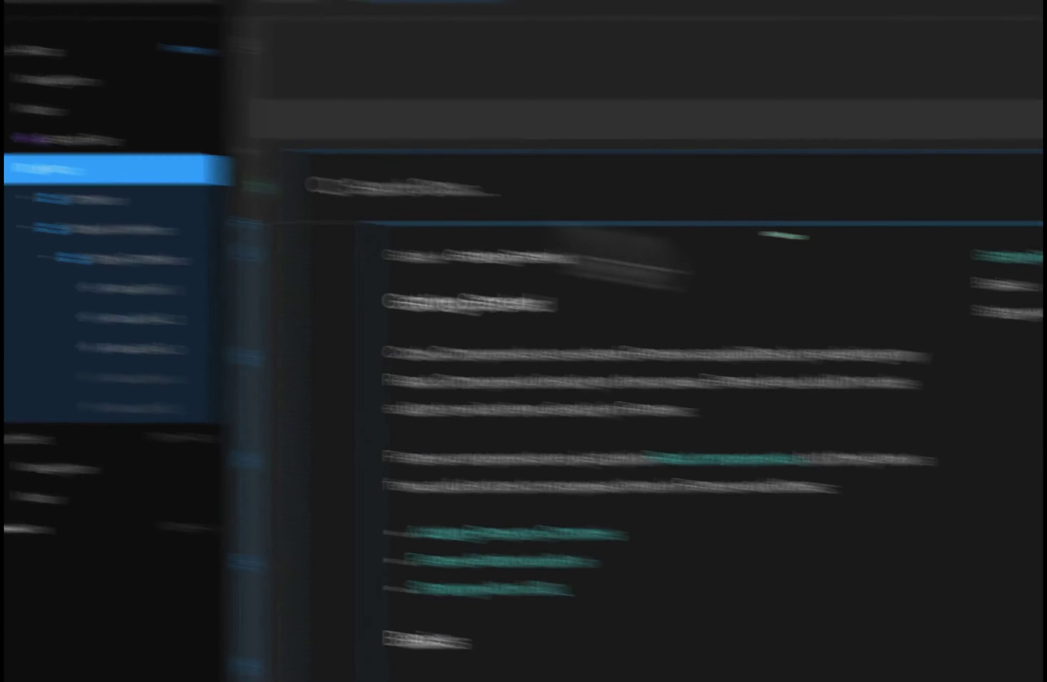
pyautogui.scroll(-15, 880, 458)
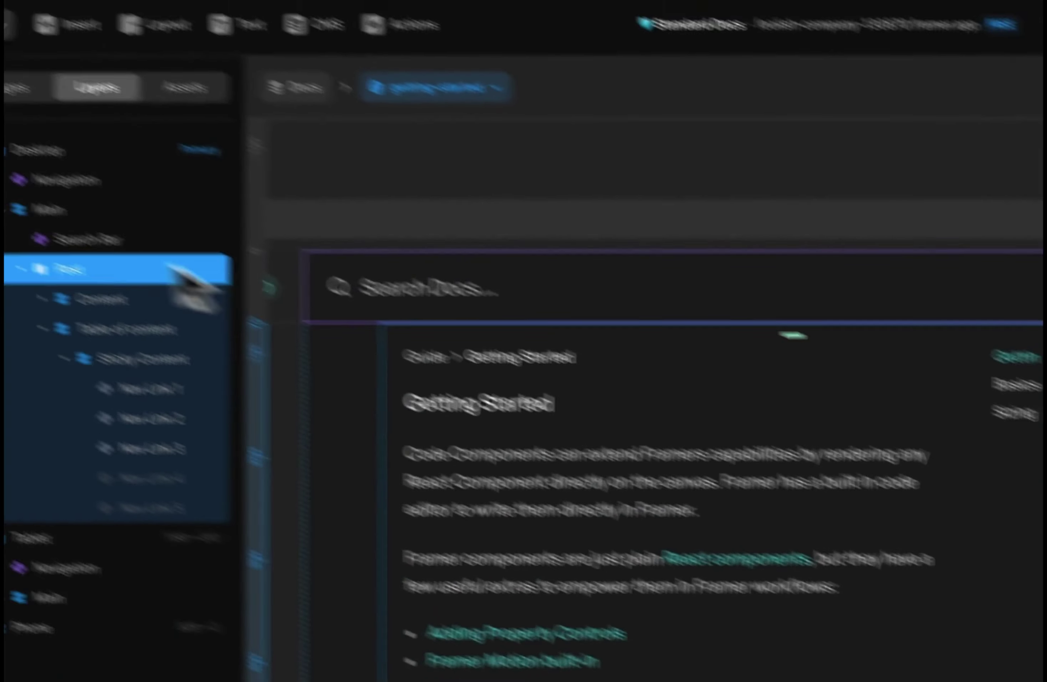
pyautogui.click(228, 273)
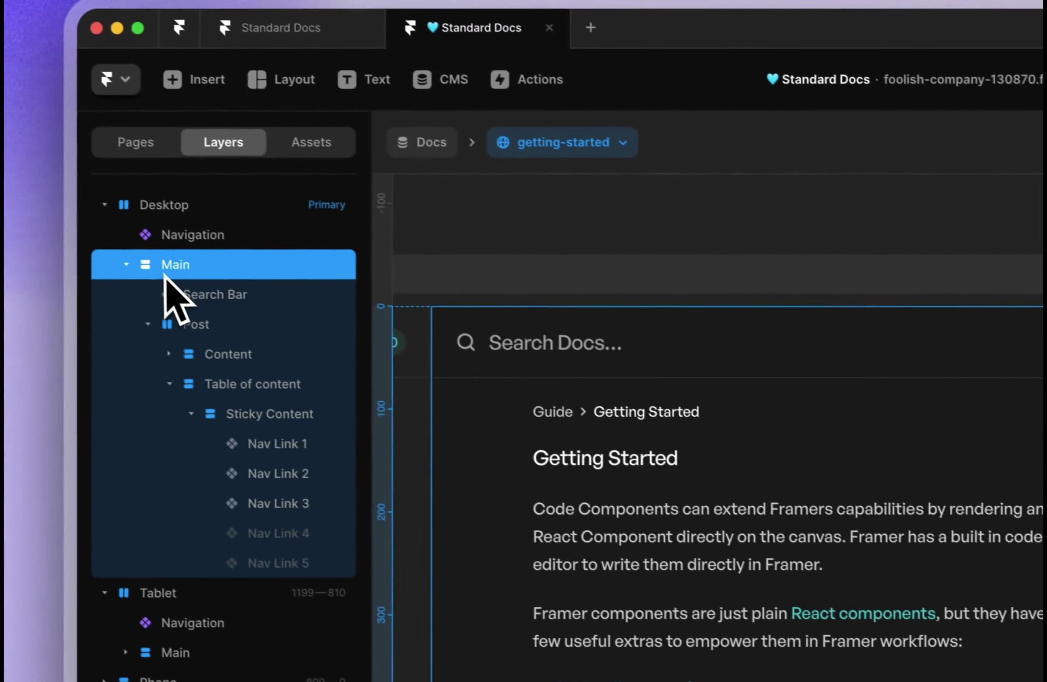
pyautogui.scroll(-8, 867, 491)
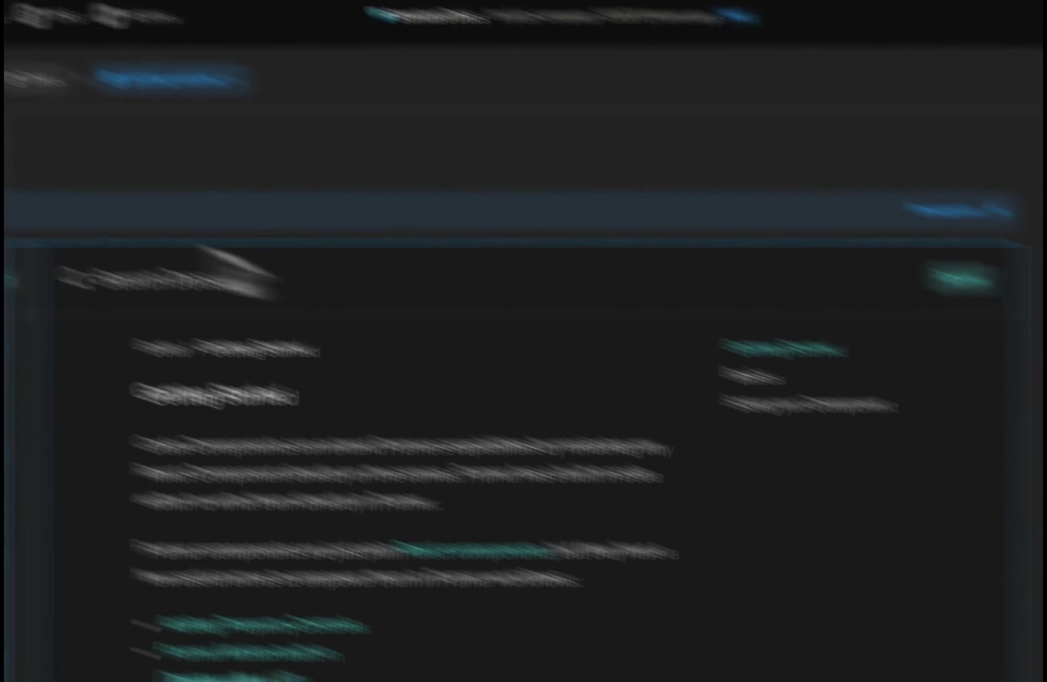
pyautogui.click(198, 268)
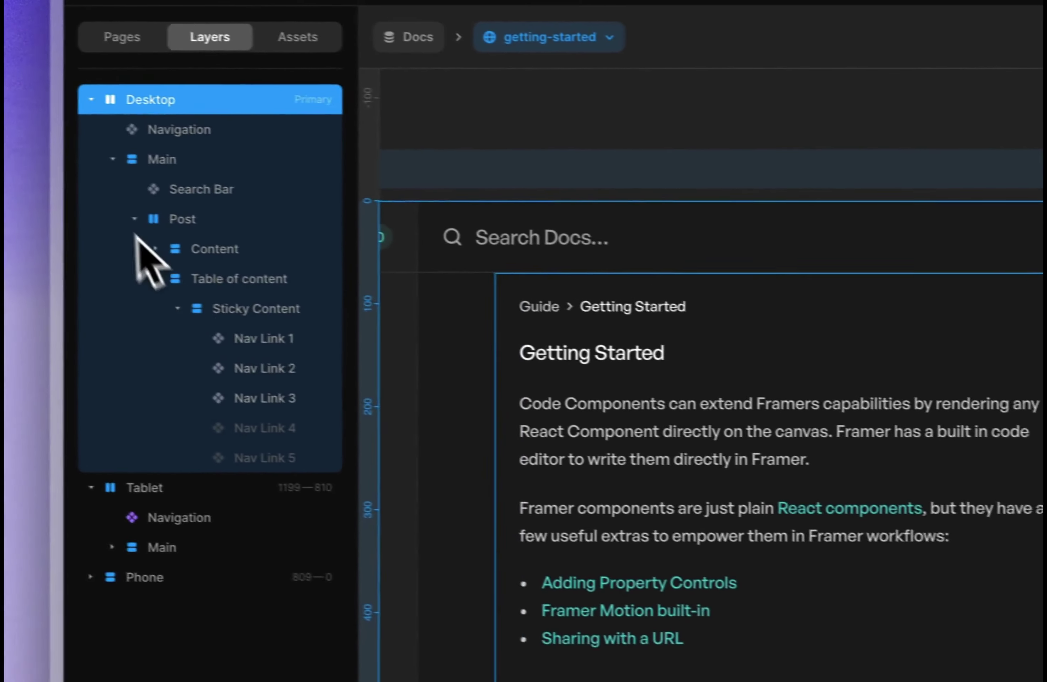
# Set the Sticky Content stack's position type to Sticky with a top offset of 150.
pyautogui.click(265, 283)
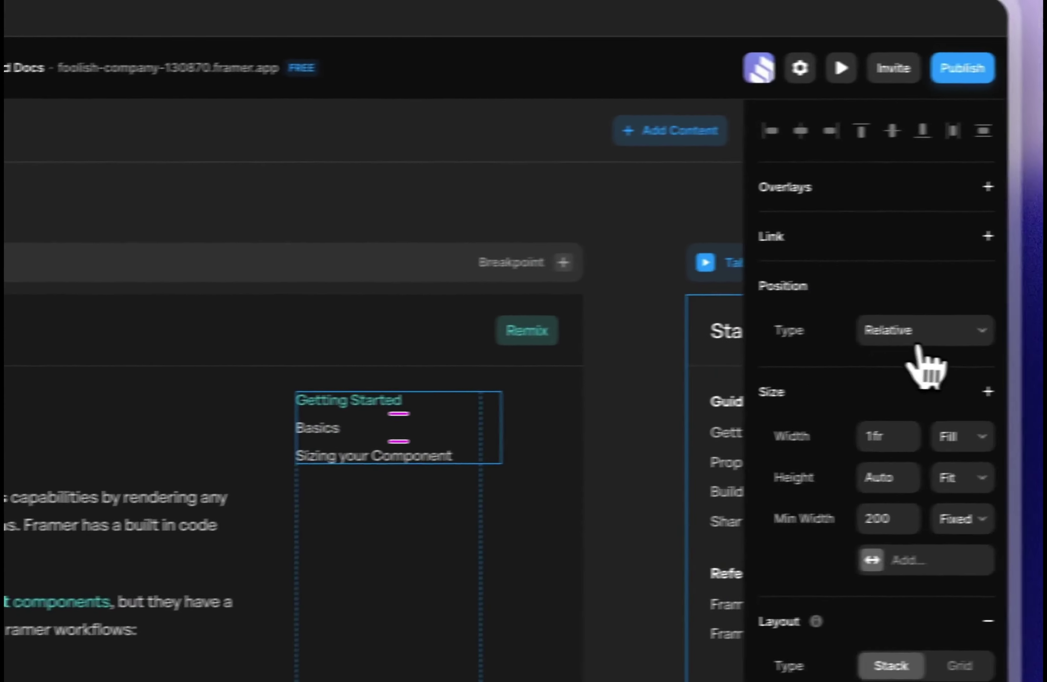
pyautogui.click(911, 337)
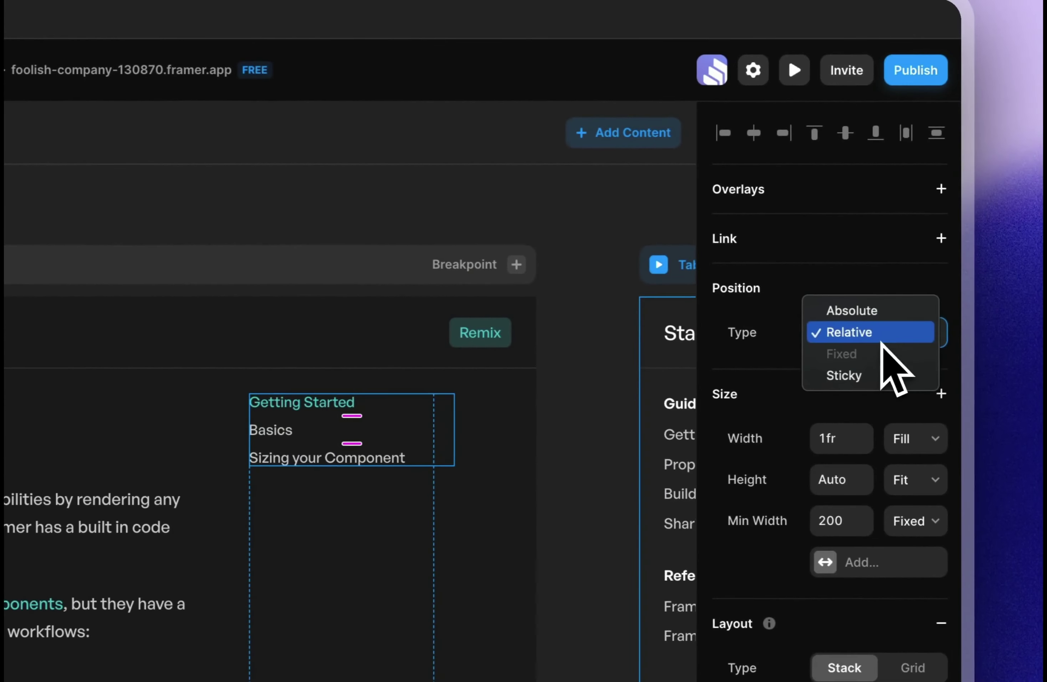
pyautogui.click(860, 375)
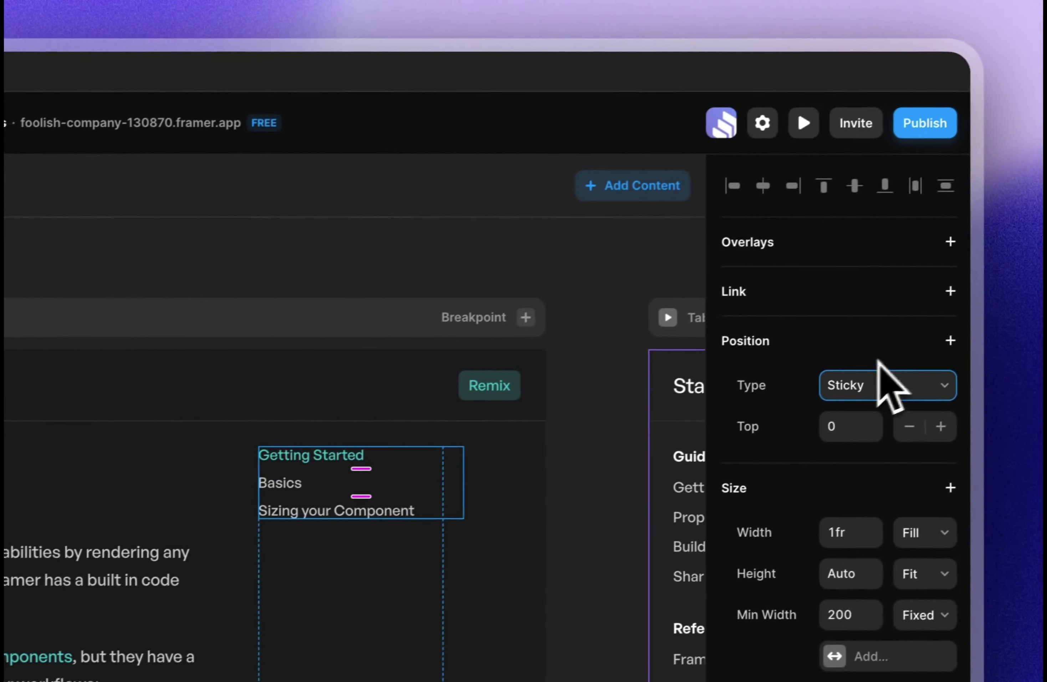
pyautogui.click(839, 430)
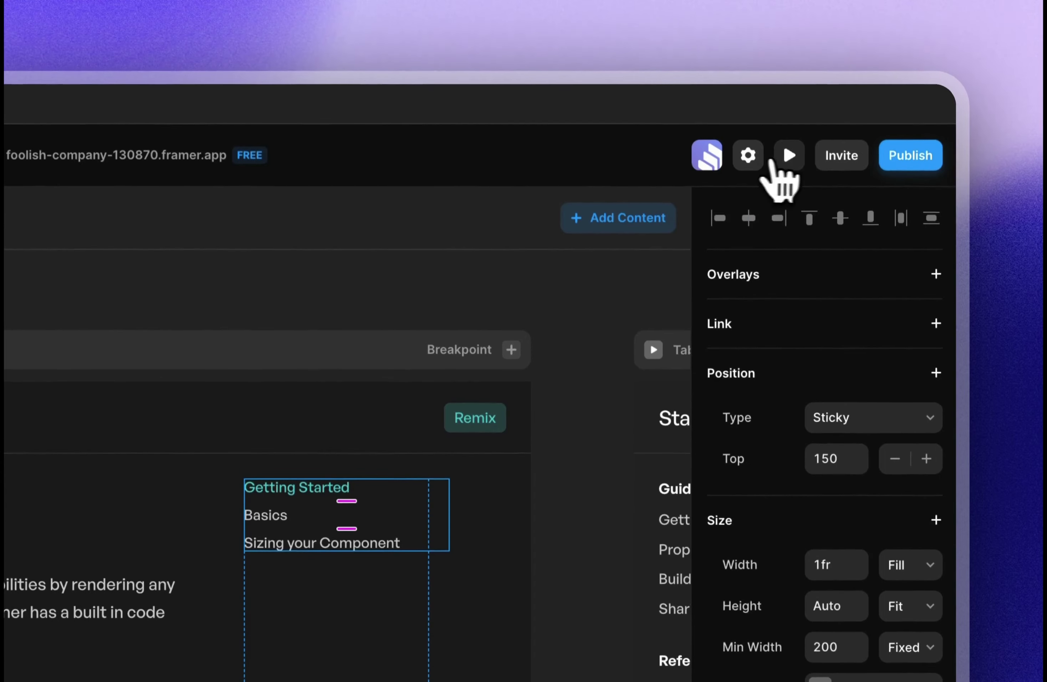
# Preview the page, check whether the table of contents stays in view while scrolling, and return to the canvas.
pyautogui.click(791, 131)
pyautogui.scroll(-20, 497, 443)
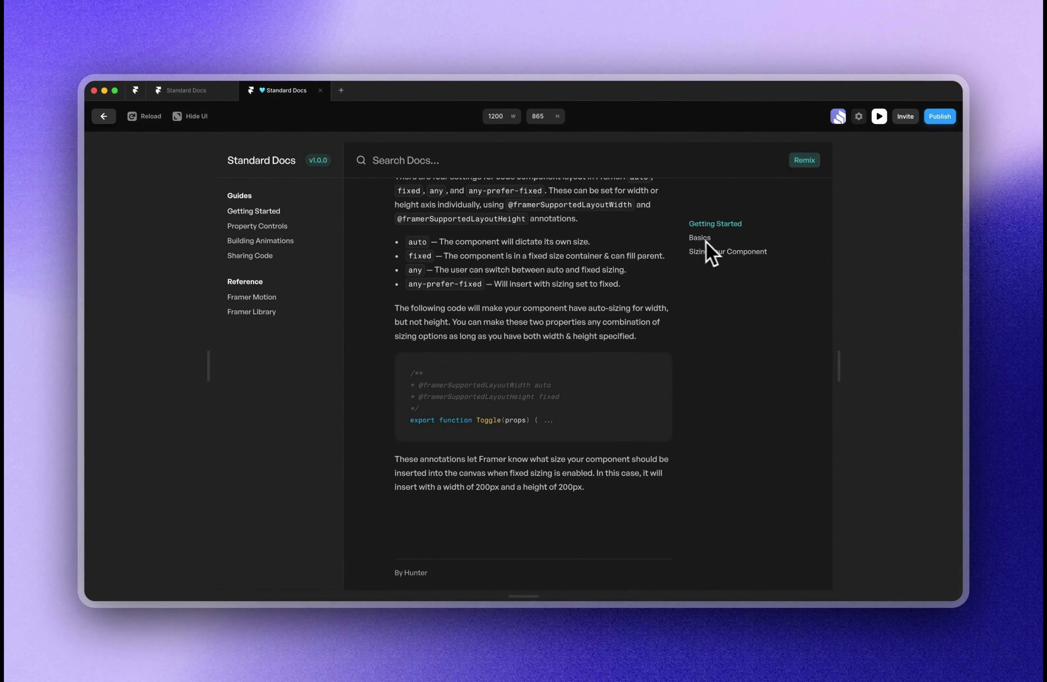
pyautogui.scroll(15, 711, 340)
pyautogui.scroll(-15, 711, 340)
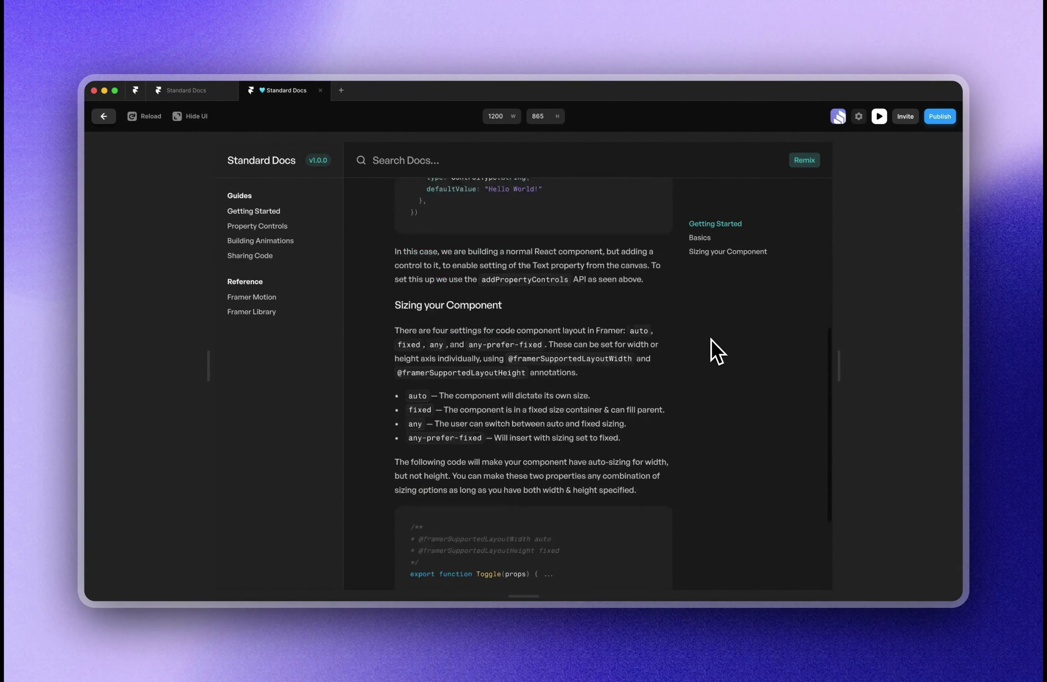
pyautogui.scroll(15, 710, 340)
pyautogui.scroll(-15, 710, 340)
pyautogui.scroll(15, 711, 339)
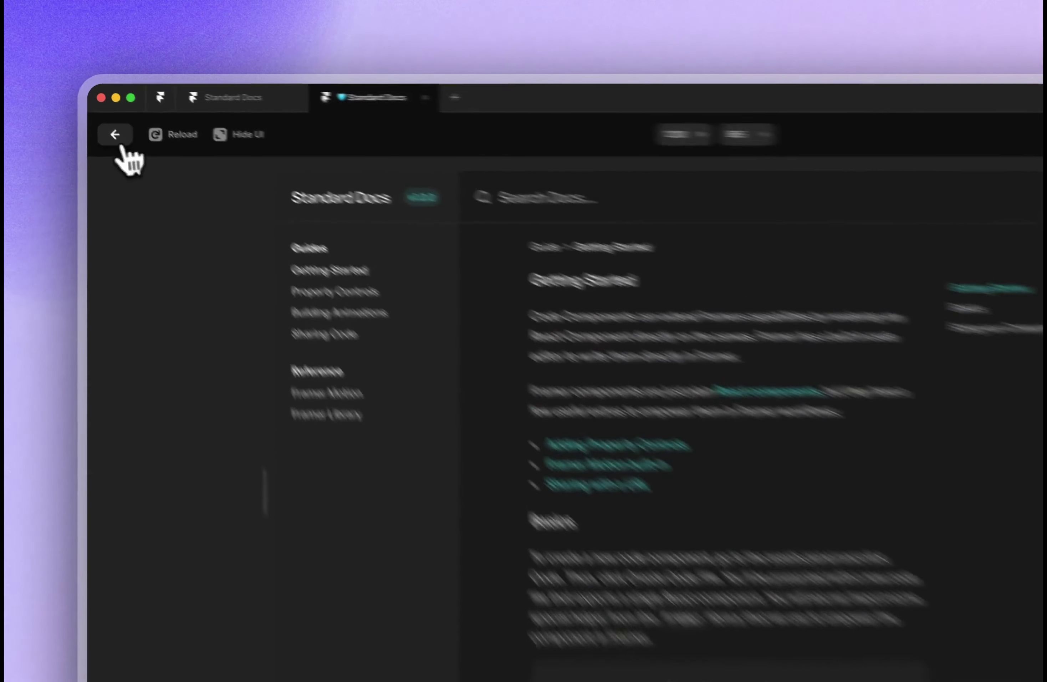
pyautogui.click(104, 115)
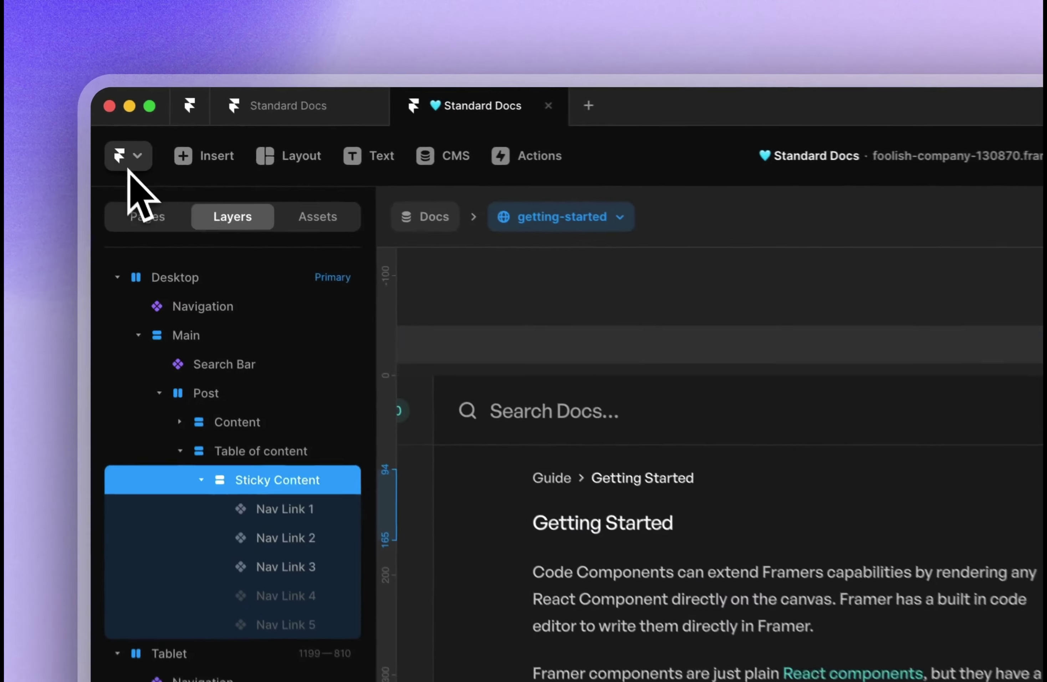
# Try the Hidden overflow setting on the Desktop breakpoint.
pyautogui.click(142, 182)
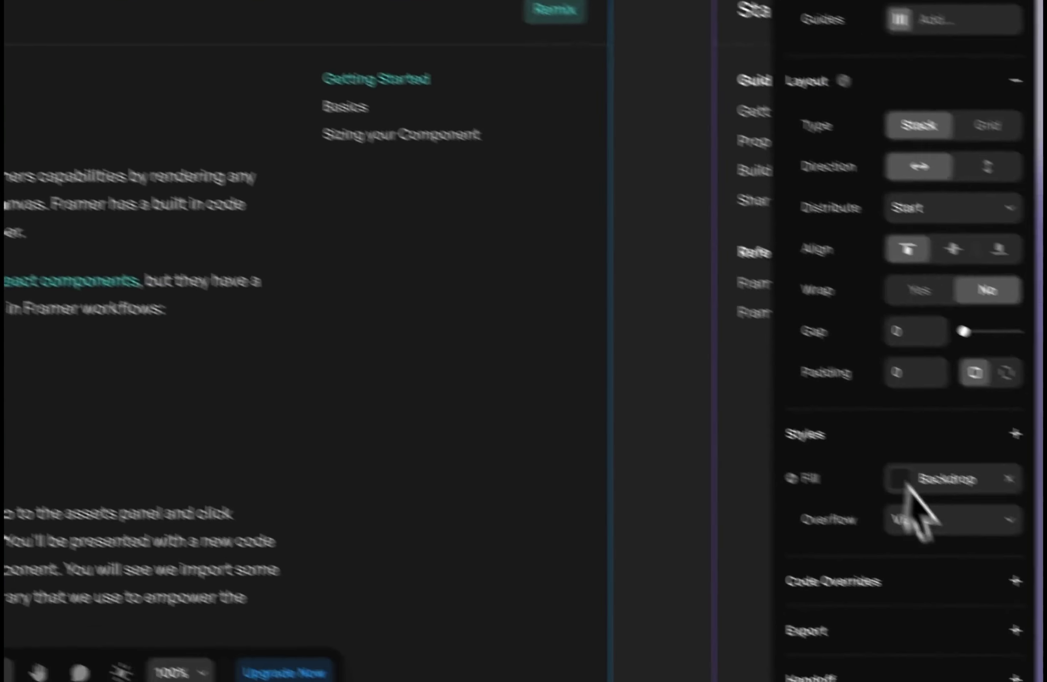
pyautogui.click(900, 498)
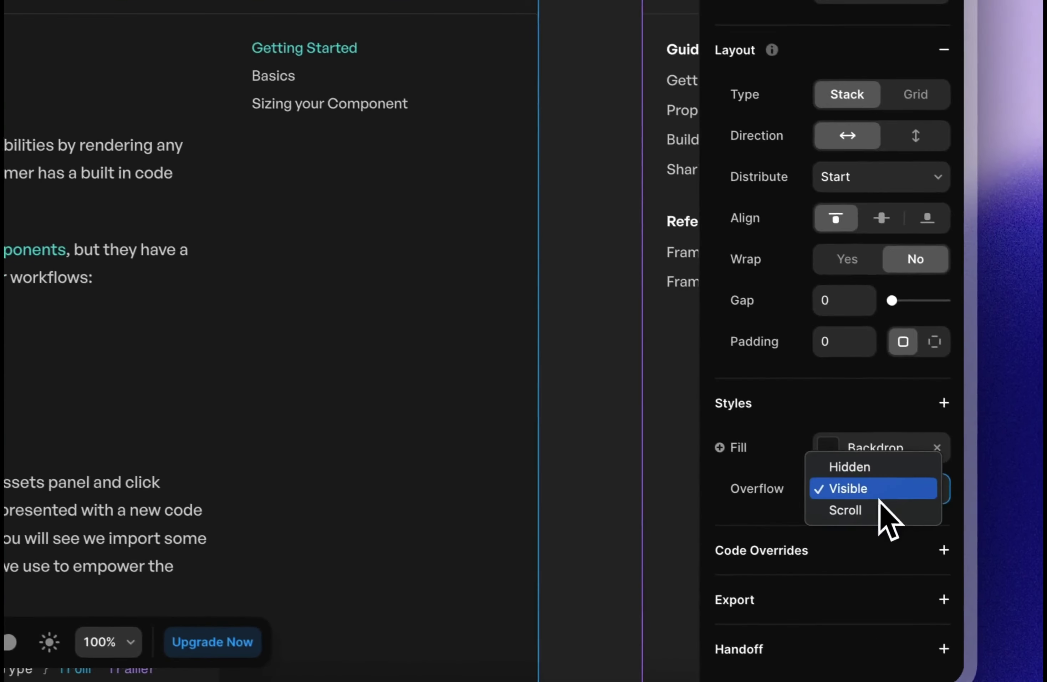
pyautogui.click(842, 465)
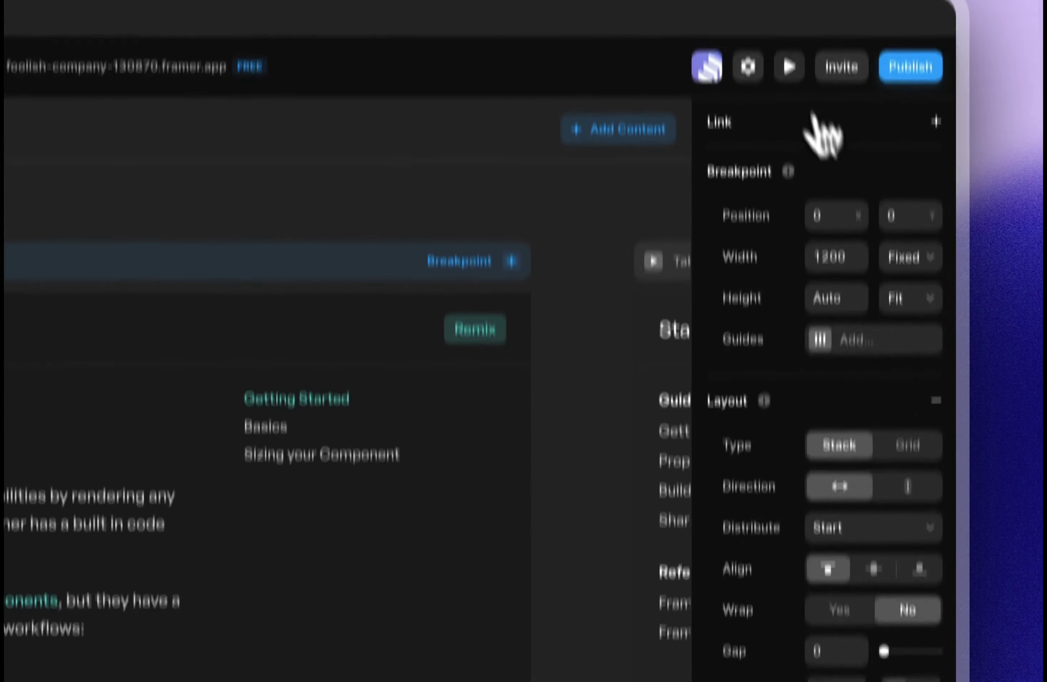
# Check in the preview how the table of contents behaves while scrolling with the Desktop overflow set to Hidden.
pyautogui.scroll(-10, 494, 463)
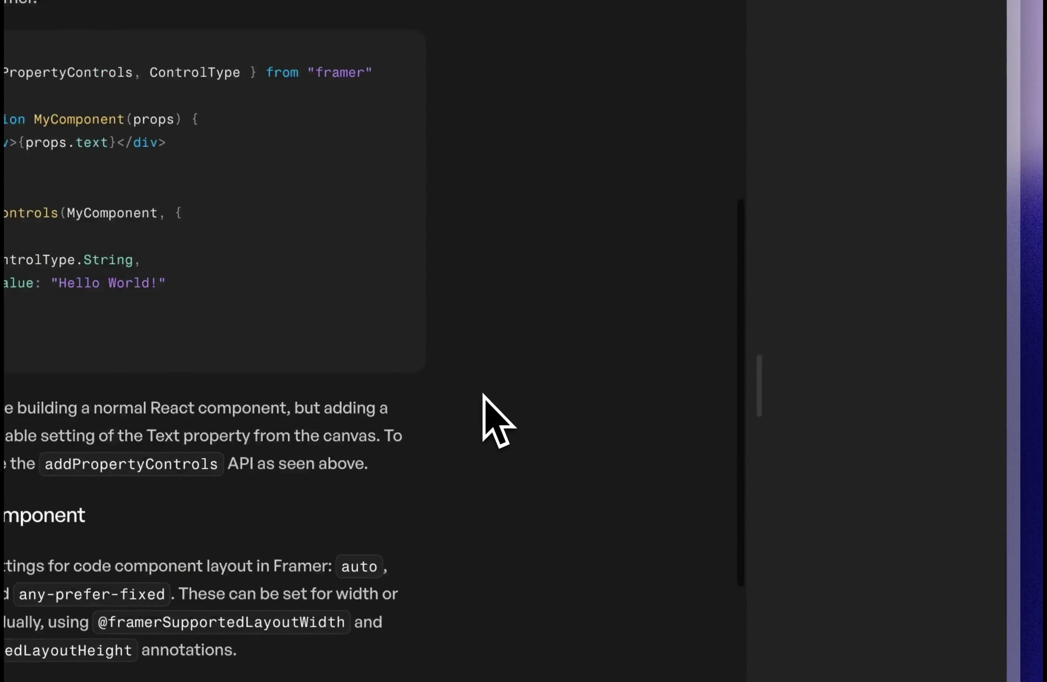
pyautogui.scroll(1, 487, 425)
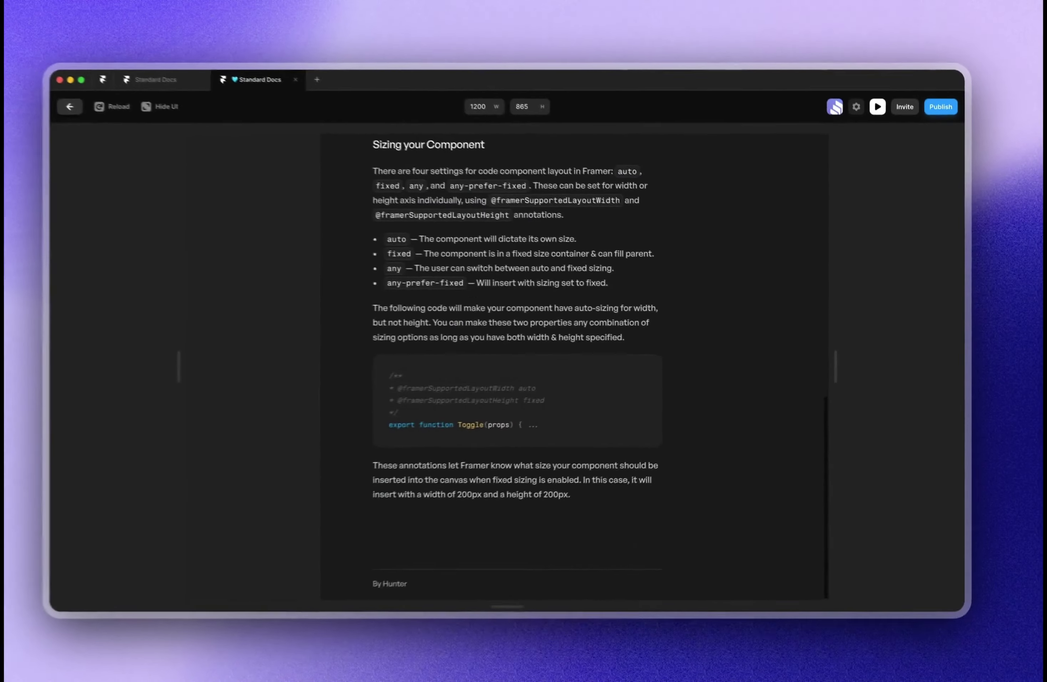
pyautogui.scroll(10, 522, 354)
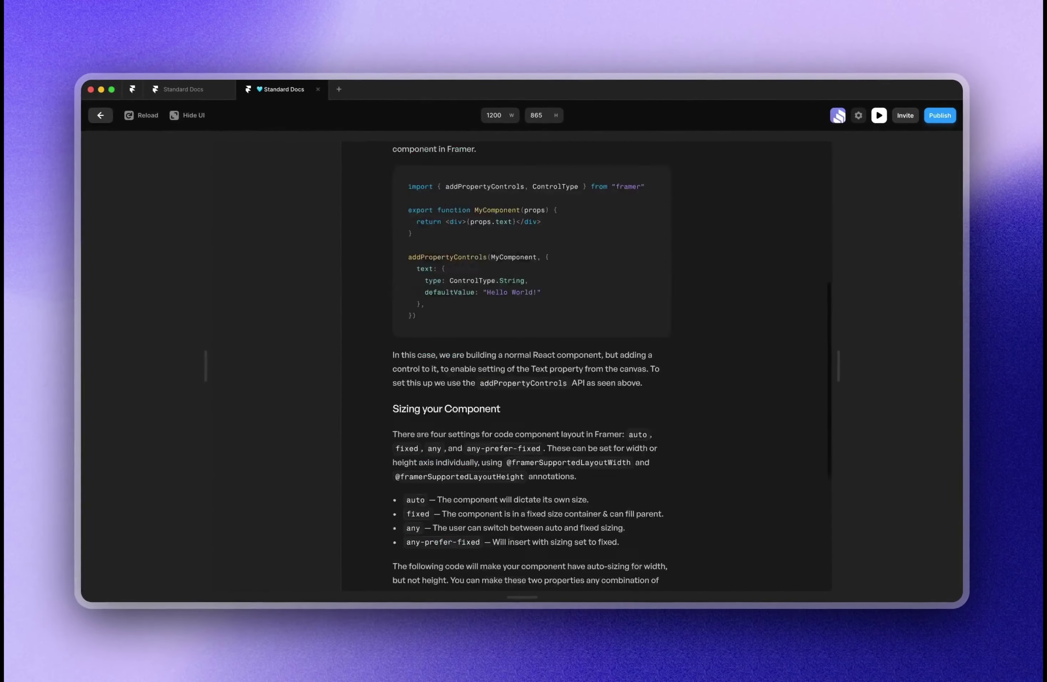
pyautogui.scroll(-10, 522, 354)
pyautogui.scroll(10, 522, 354)
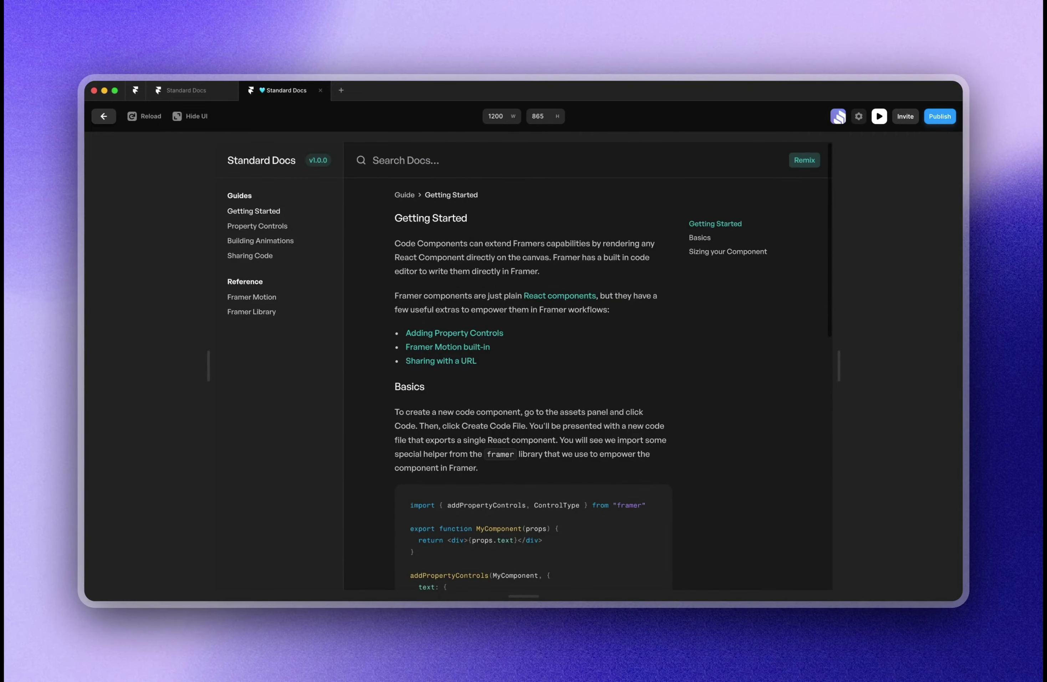
pyautogui.scroll(-10, 522, 355)
pyautogui.scroll(10, 707, 383)
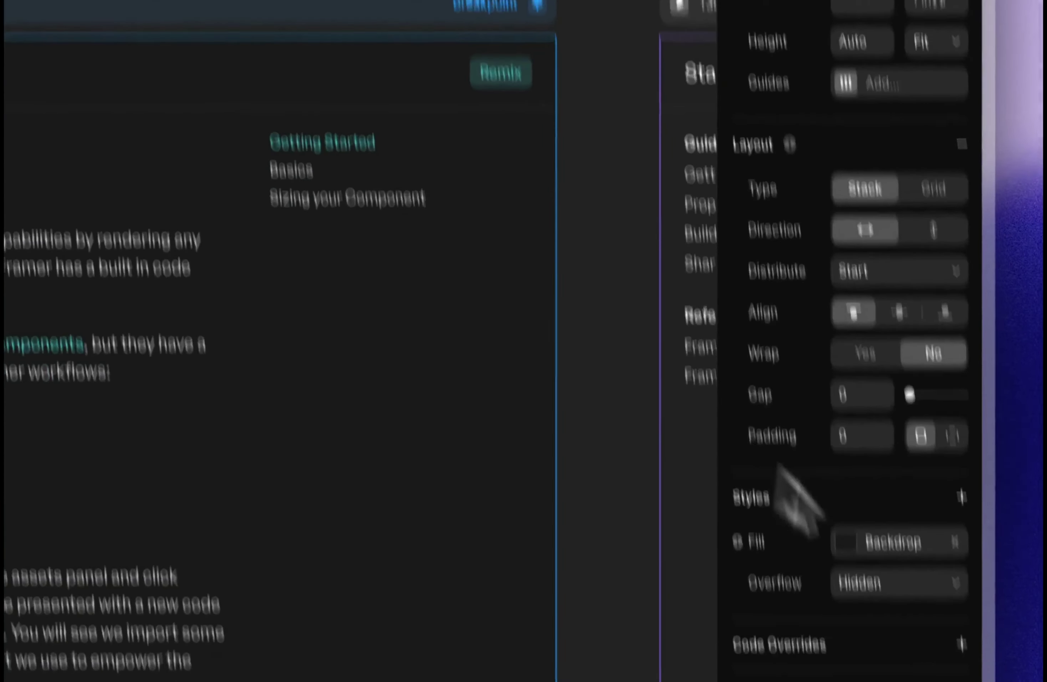
# Restore the Desktop breakpoint's overflow to Visible.
pyautogui.click(929, 660)
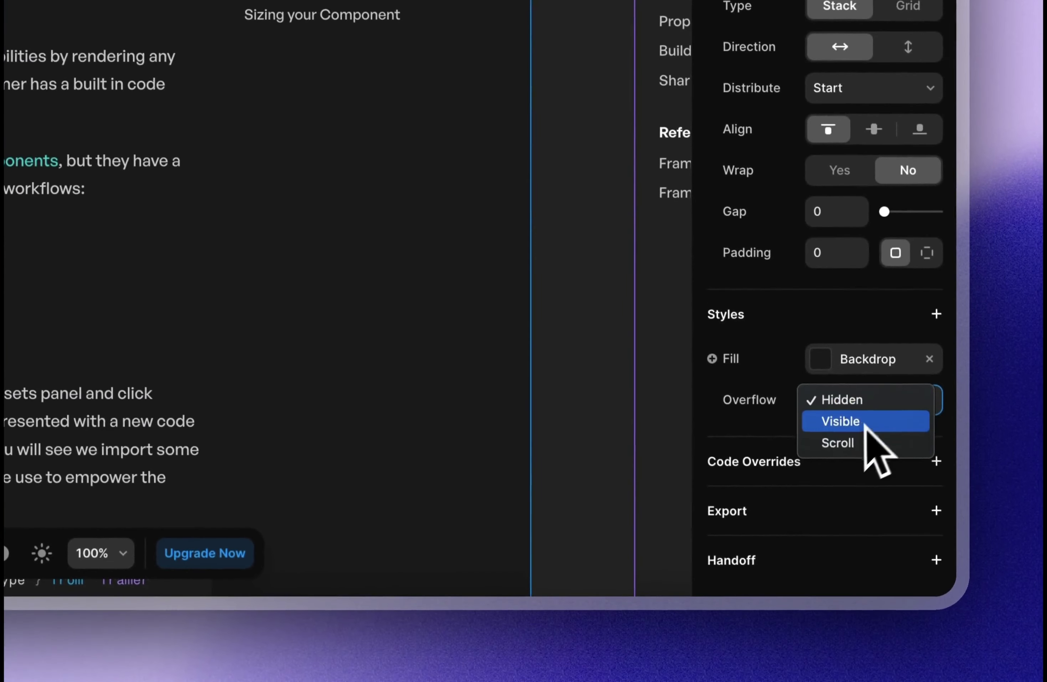
pyautogui.click(861, 420)
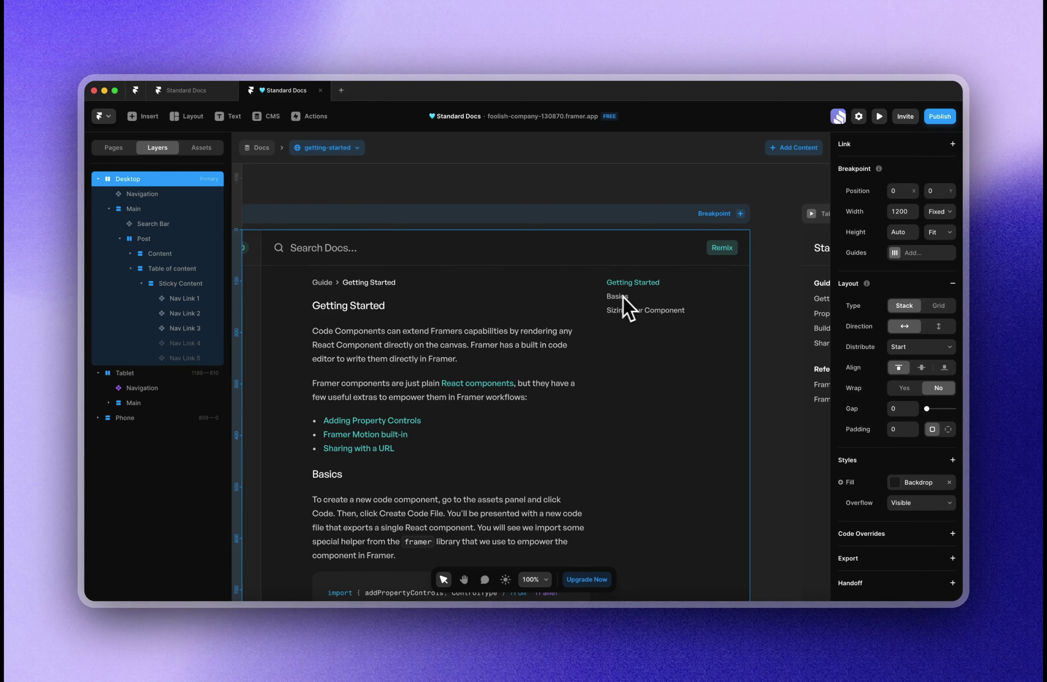
# Set the Table of content stack's width to 0.35fr.
pyautogui.click(696, 282)
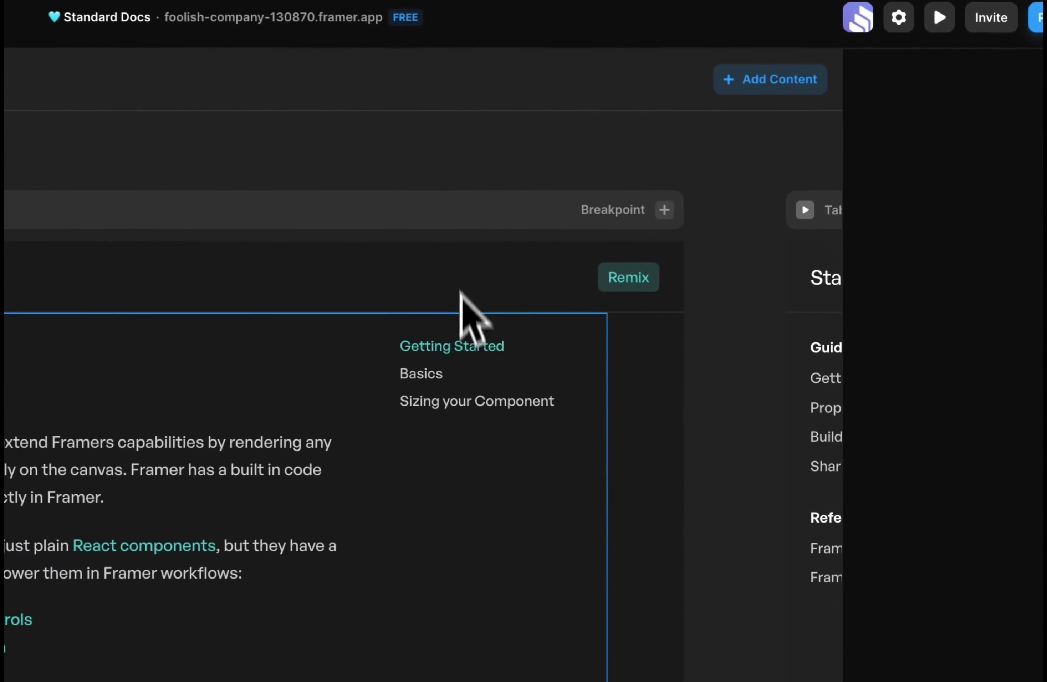
pyautogui.click(452, 348)
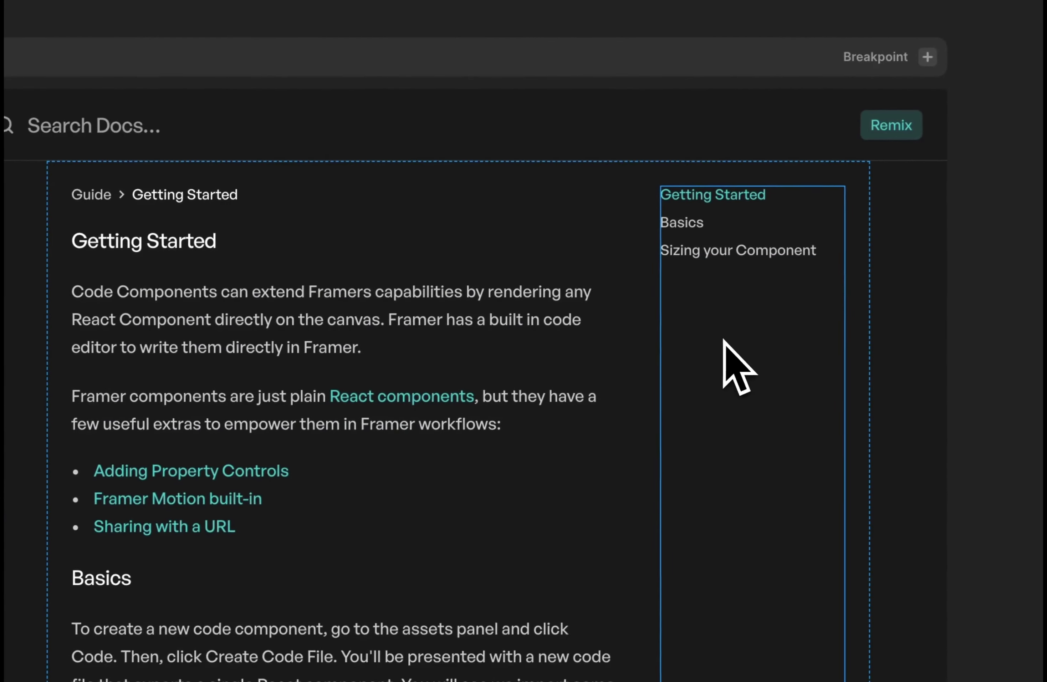
pyautogui.click(726, 341)
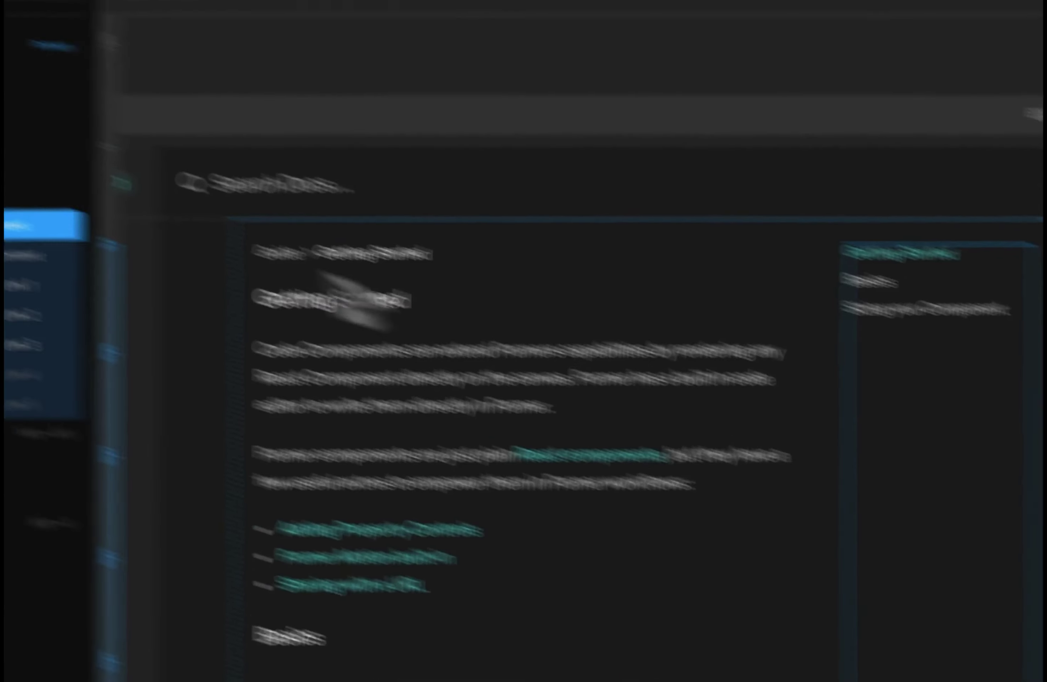
pyautogui.click(282, 345)
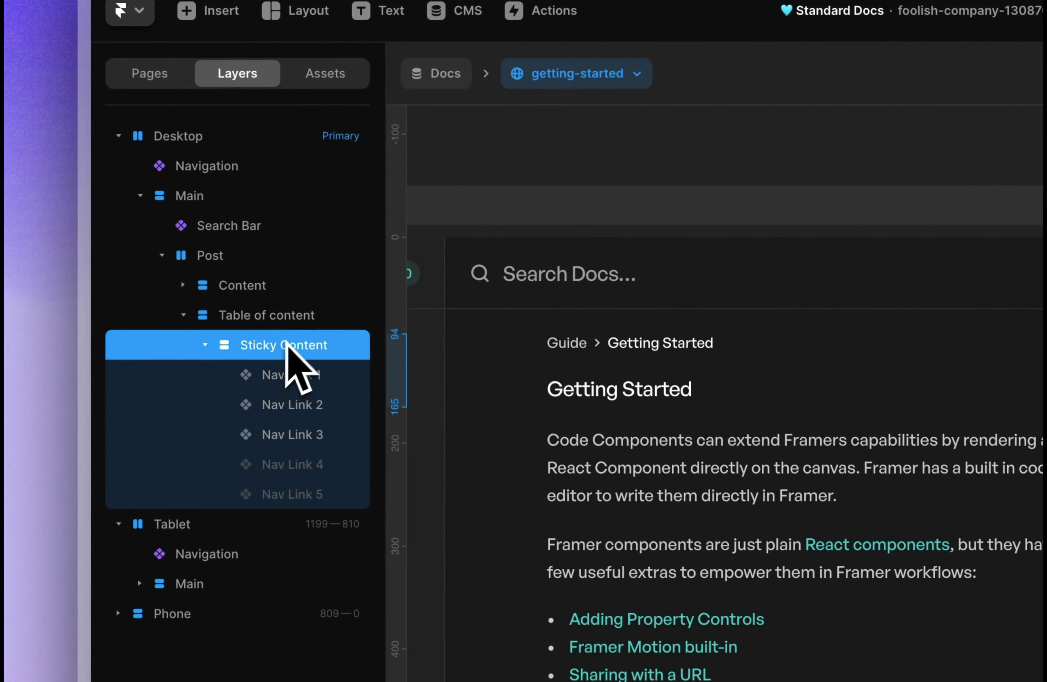
pyautogui.click(261, 315)
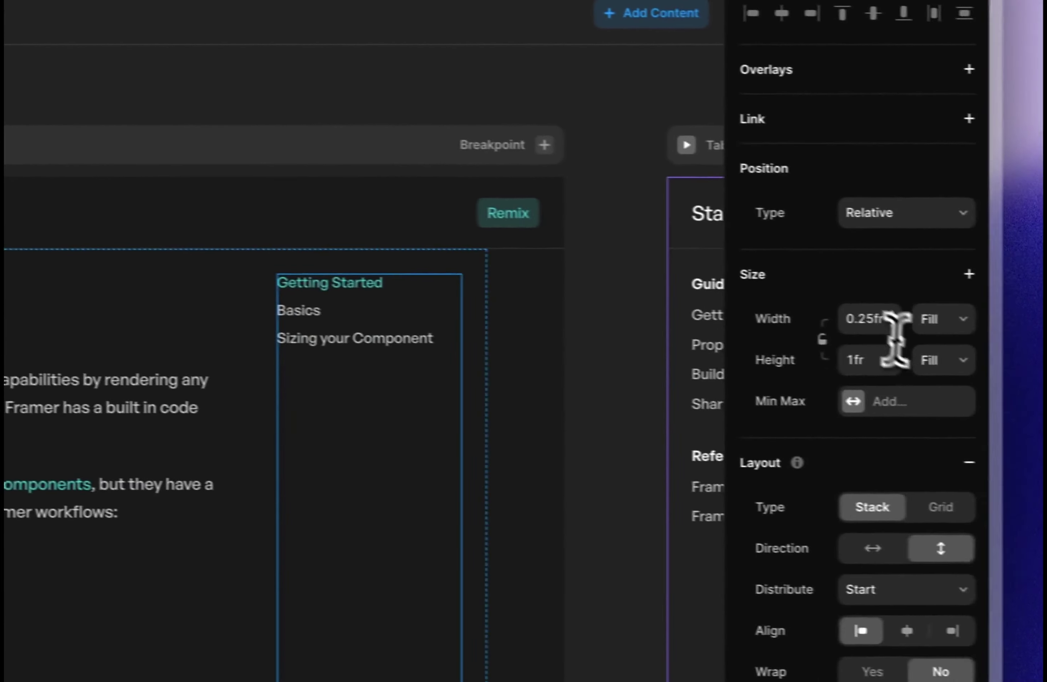
pyautogui.click(835, 315)
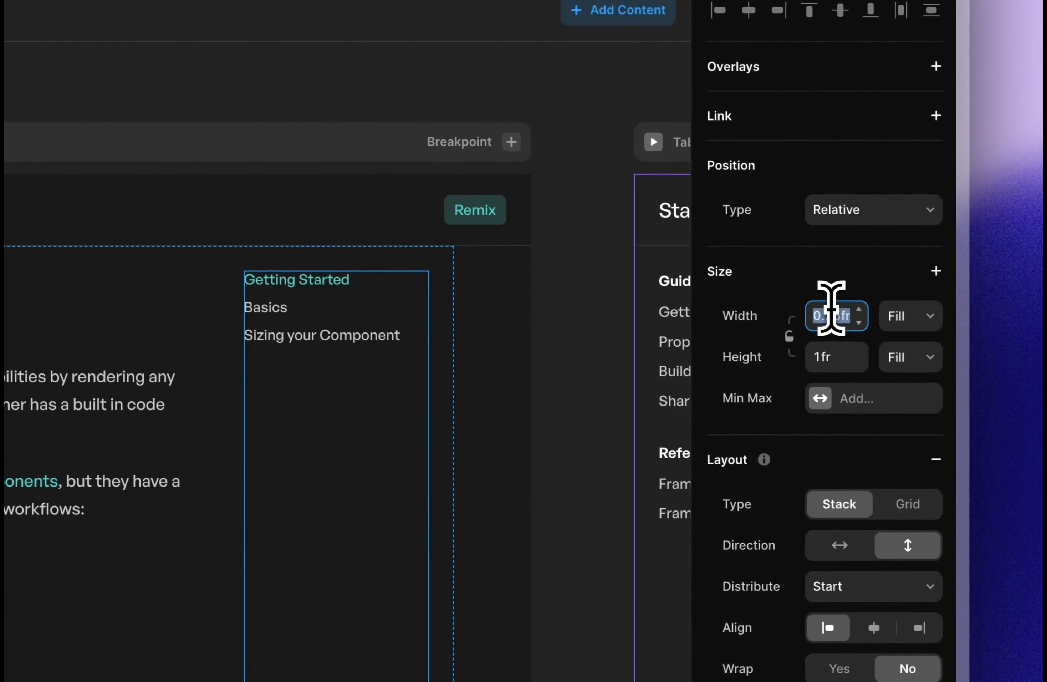
pyautogui.press('Return')
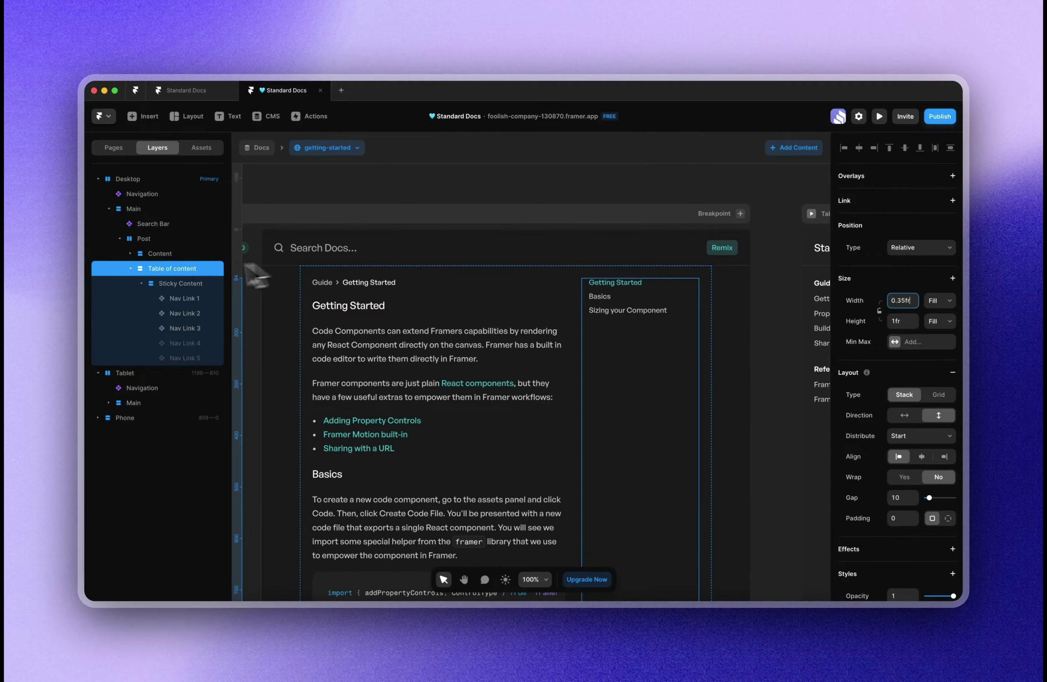
# Set the Content stack's width to 0.65fr.
pyautogui.click(168, 254)
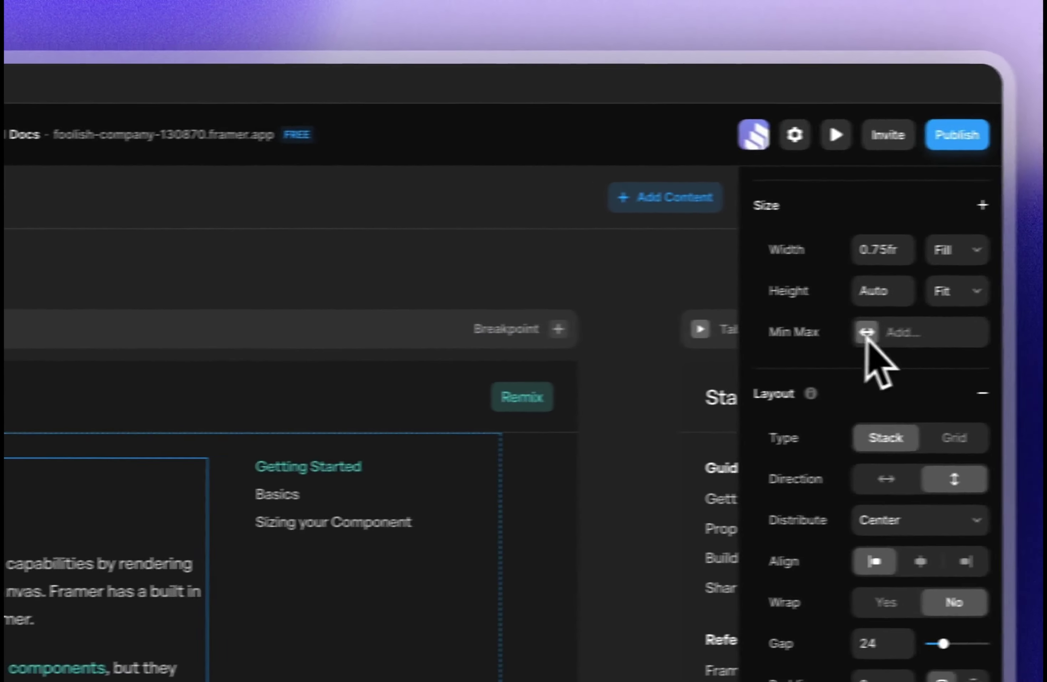
pyautogui.click(906, 305)
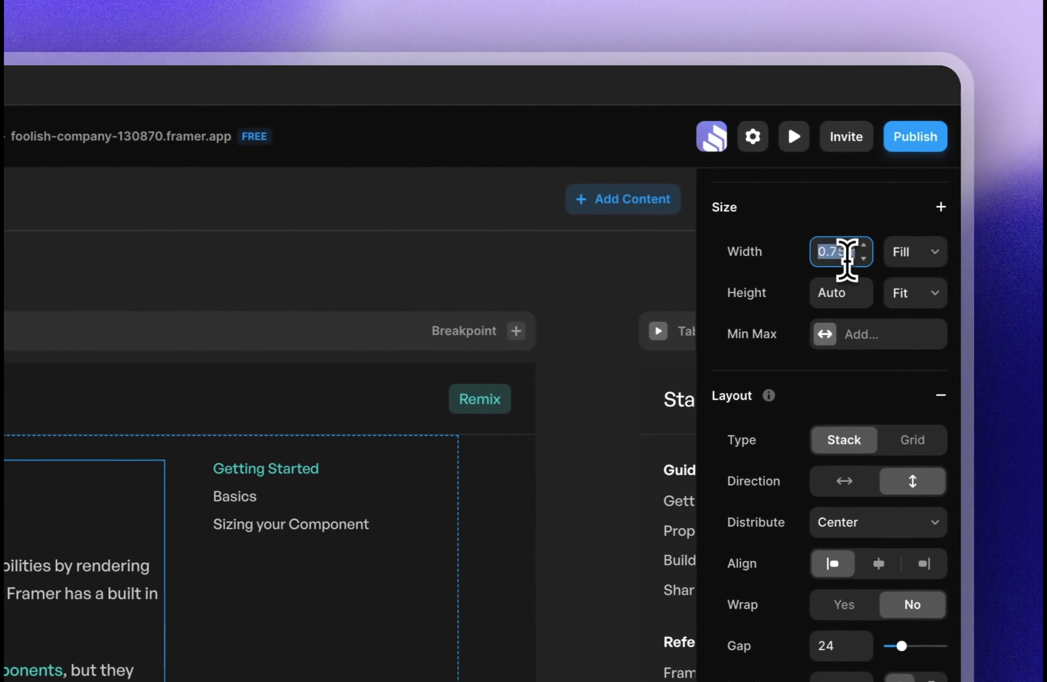
pyautogui.write('0.65')
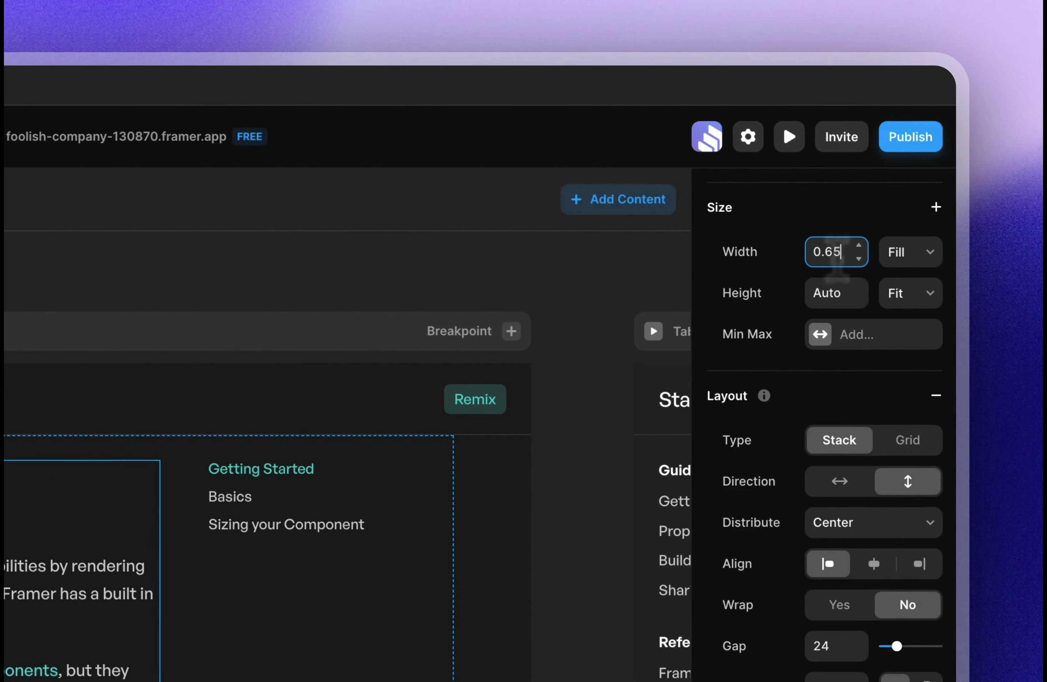
pyautogui.write('fr')
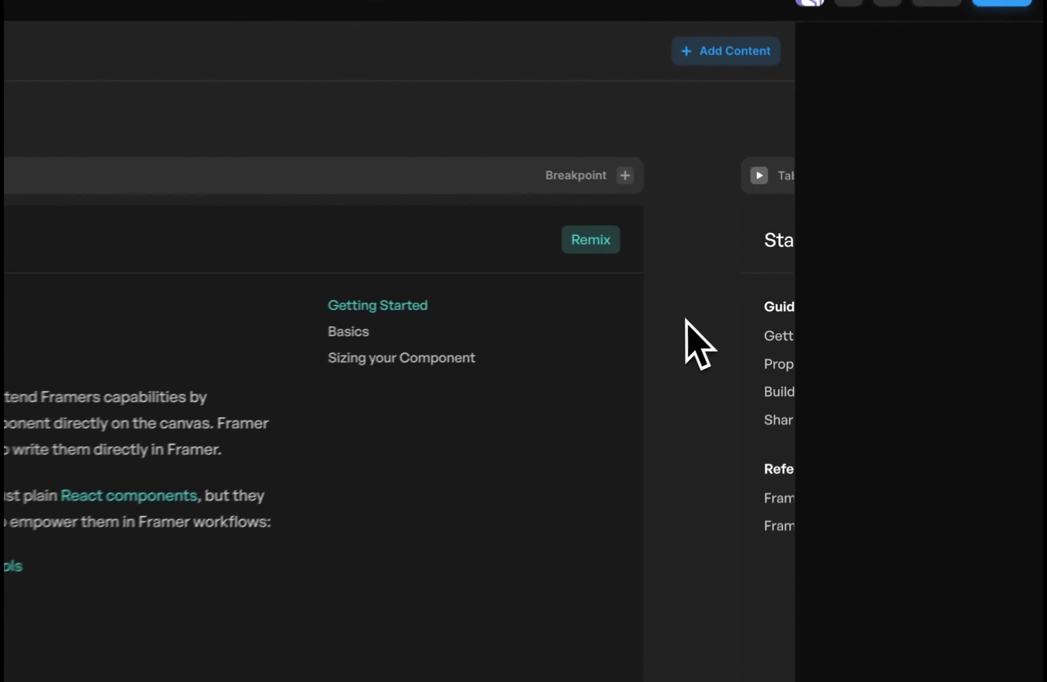
# Add a Scroll Variant effect to Nav Link 1 inside Sticky Content, with Section in View as its trigger.
pyautogui.click(417, 312)
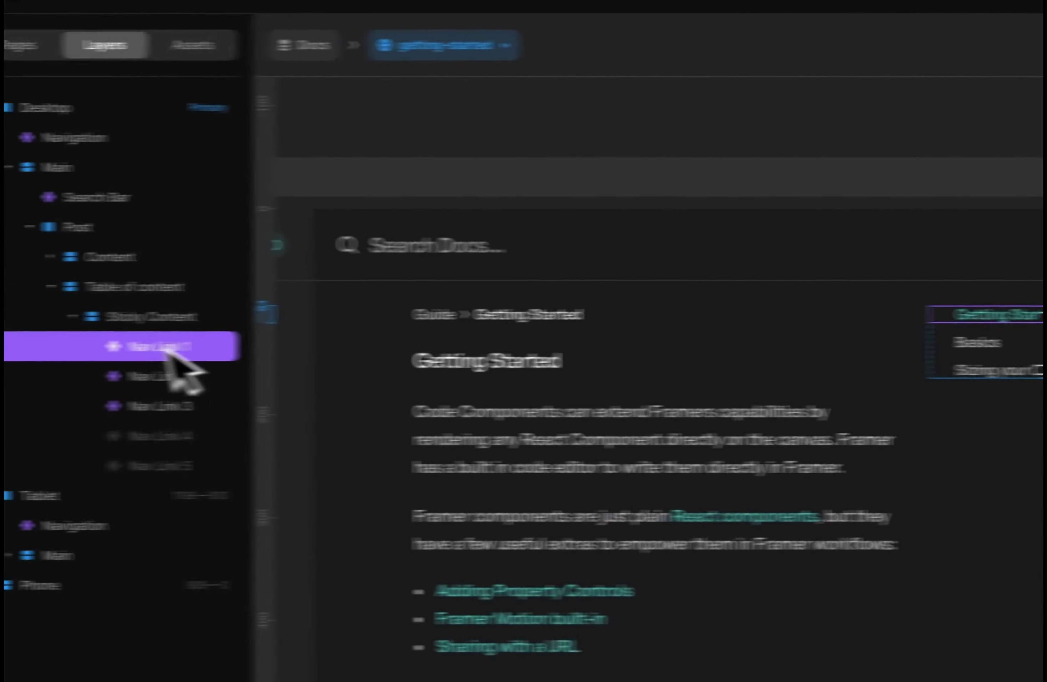
pyautogui.click(139, 326)
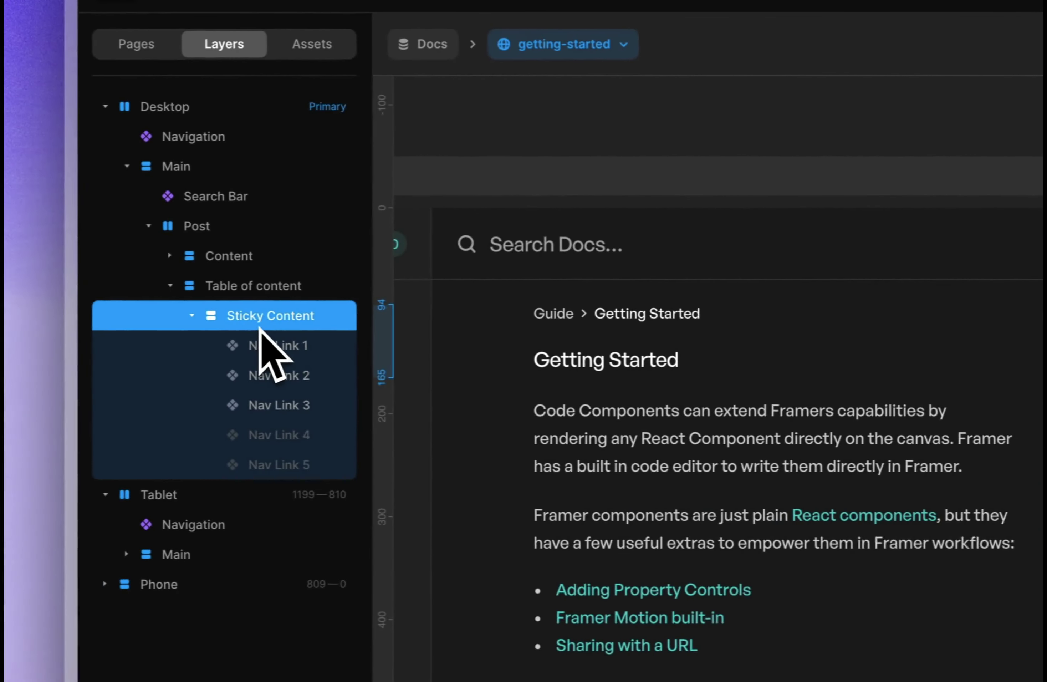
pyautogui.click(276, 346)
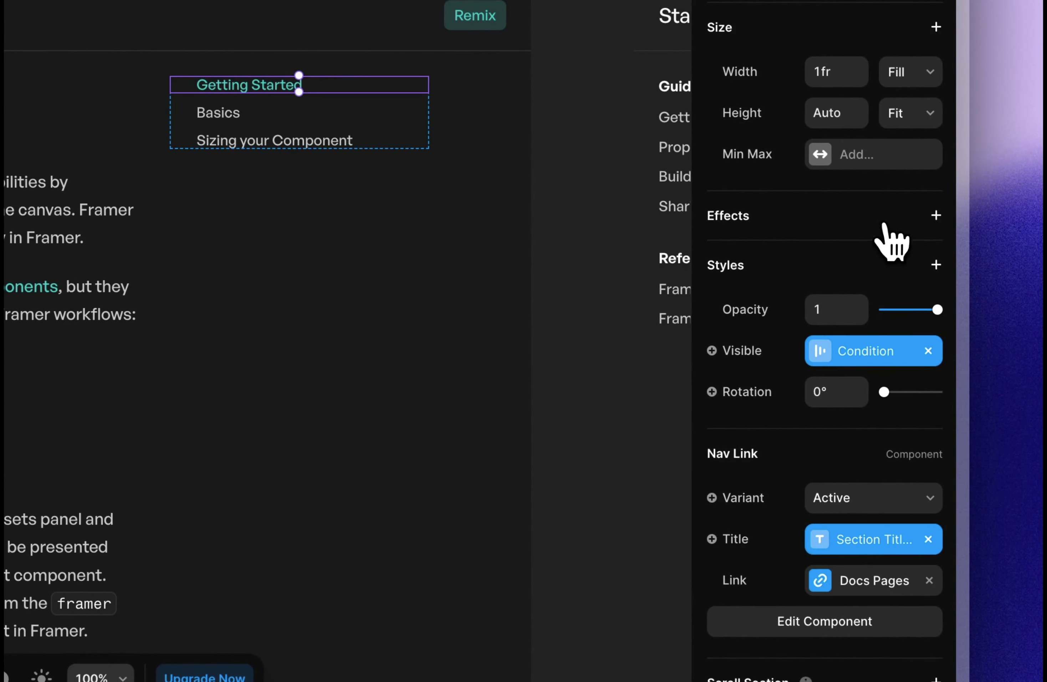
pyautogui.click(884, 225)
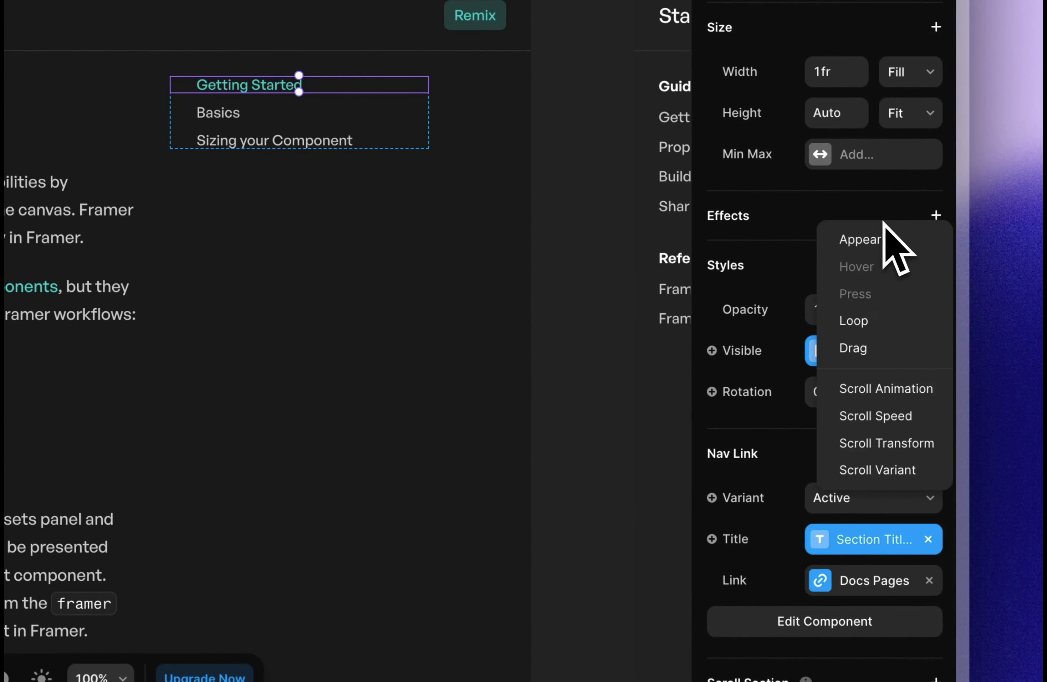
pyautogui.click(883, 469)
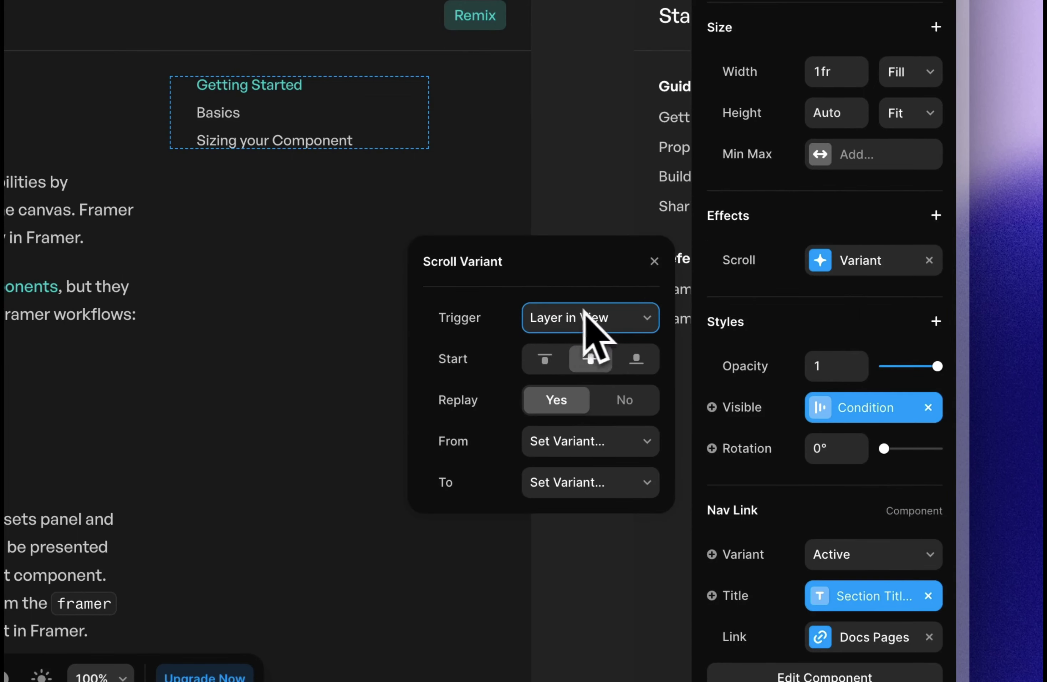
pyautogui.click(610, 350)
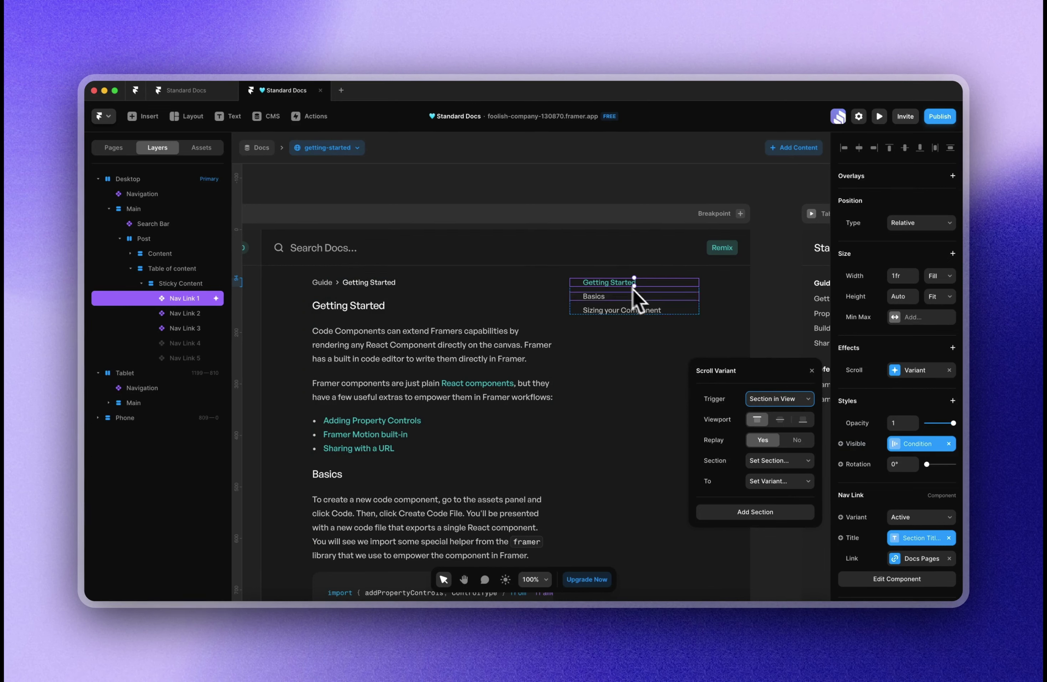
# Make Nav Link 1's scroll effect switch to the Inactive variant at section #2.
pyautogui.click(785, 464)
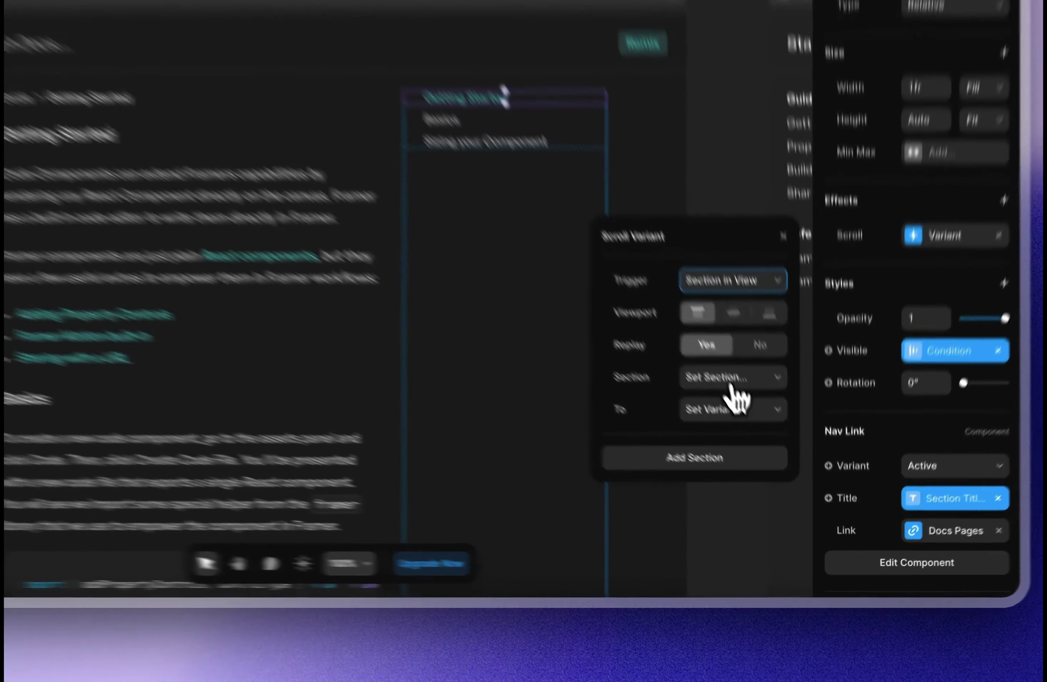
pyautogui.click(780, 462)
pyautogui.click(769, 485)
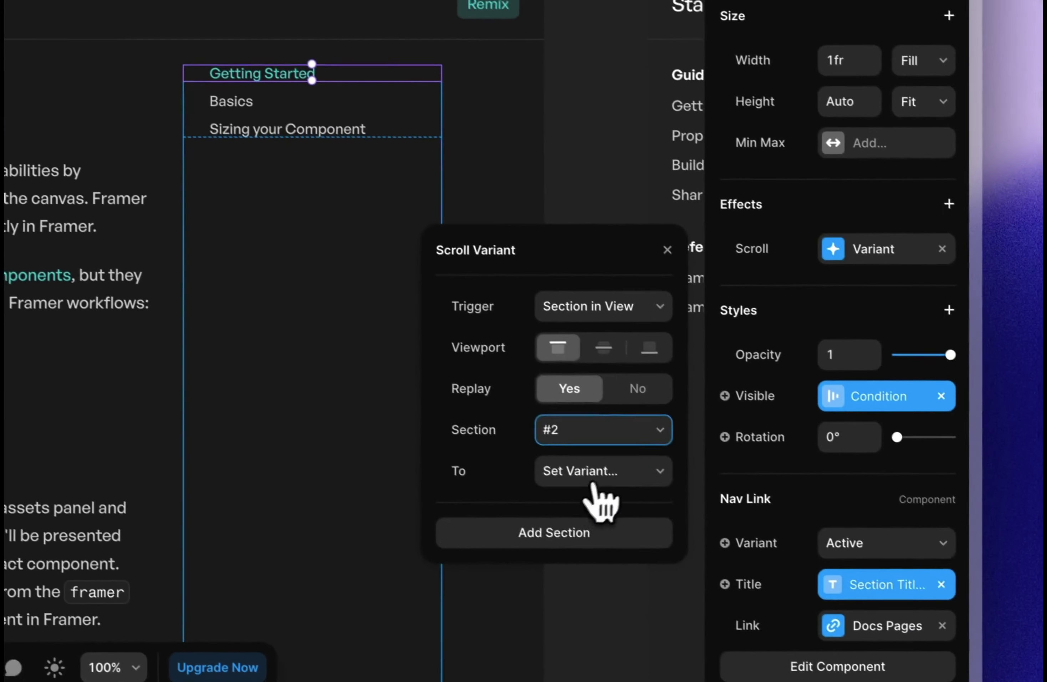
pyautogui.click(798, 599)
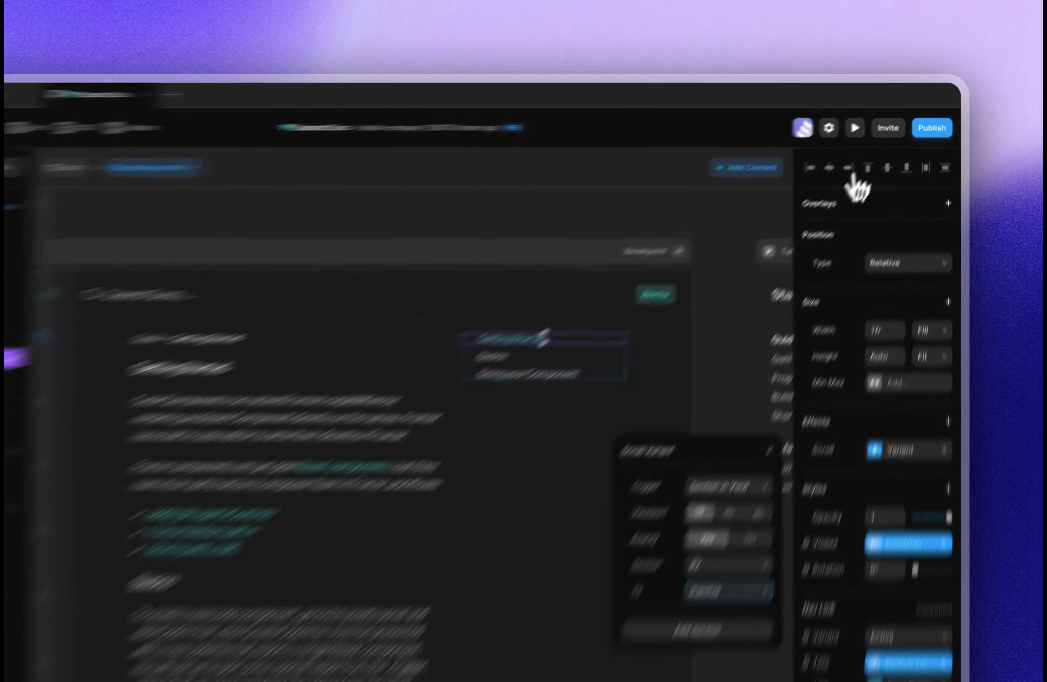
# Check in the preview how the Getting Started link changes variant while scrolling, and return to the canvas.
pyautogui.click(880, 116)
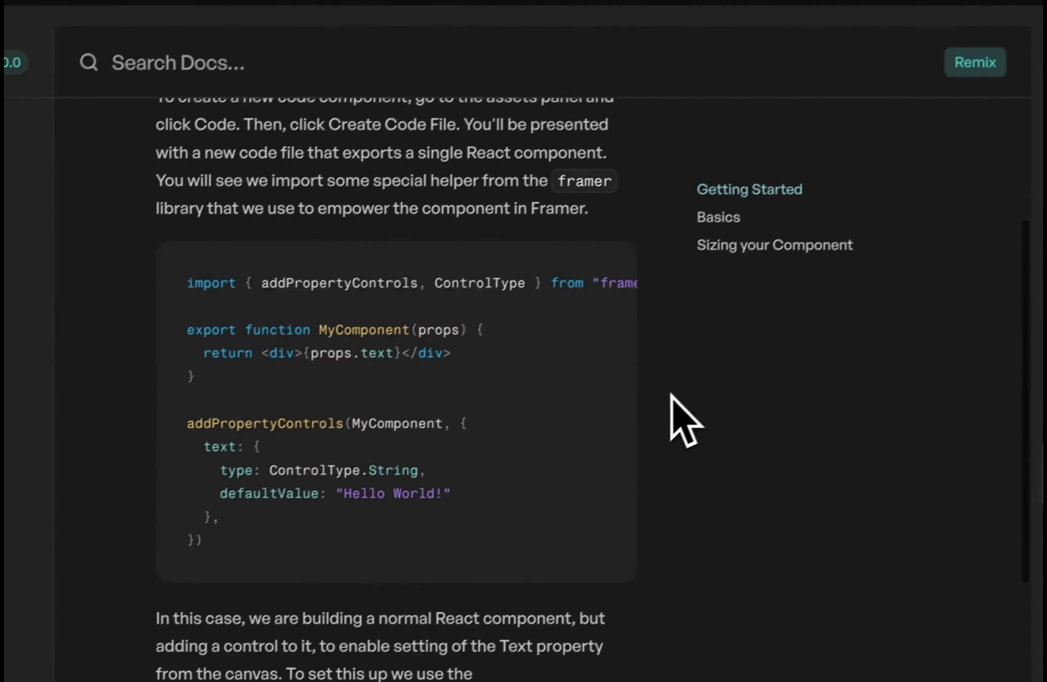
pyautogui.scroll(-5, 690, 416)
pyautogui.scroll(10, 701, 408)
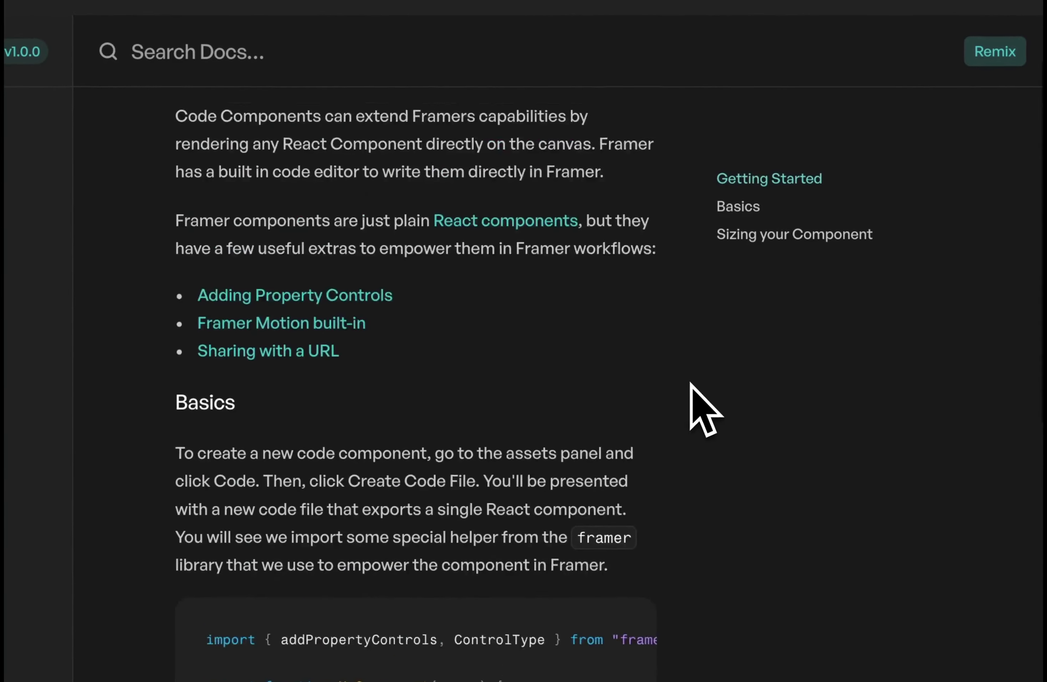
pyautogui.scroll(-5, 701, 408)
pyautogui.scroll(5, 701, 411)
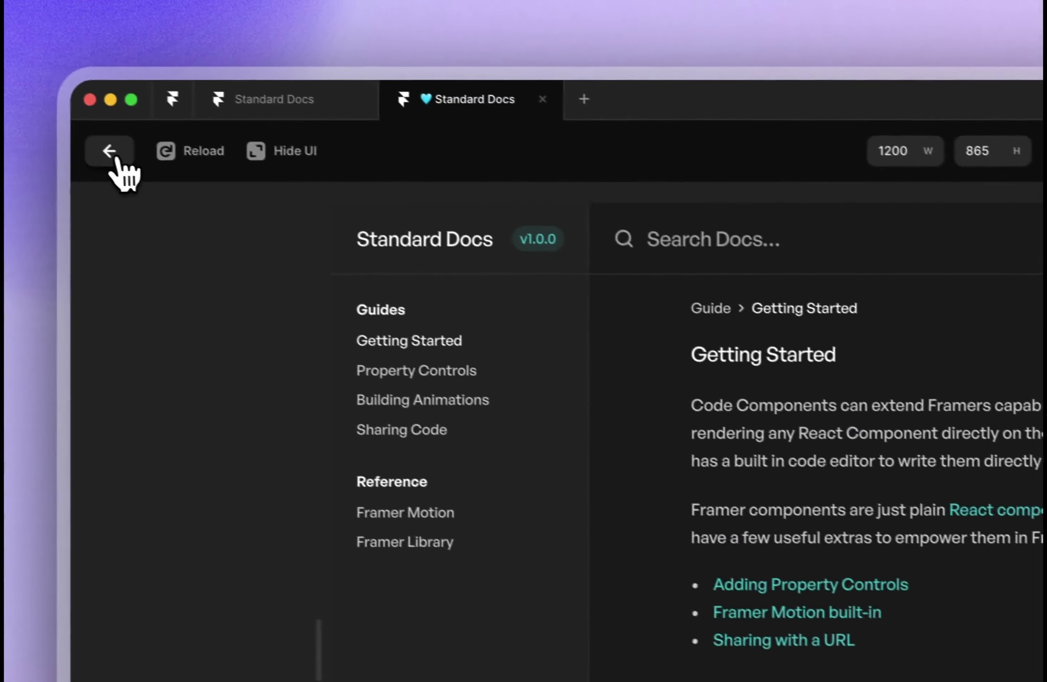
pyautogui.click(108, 153)
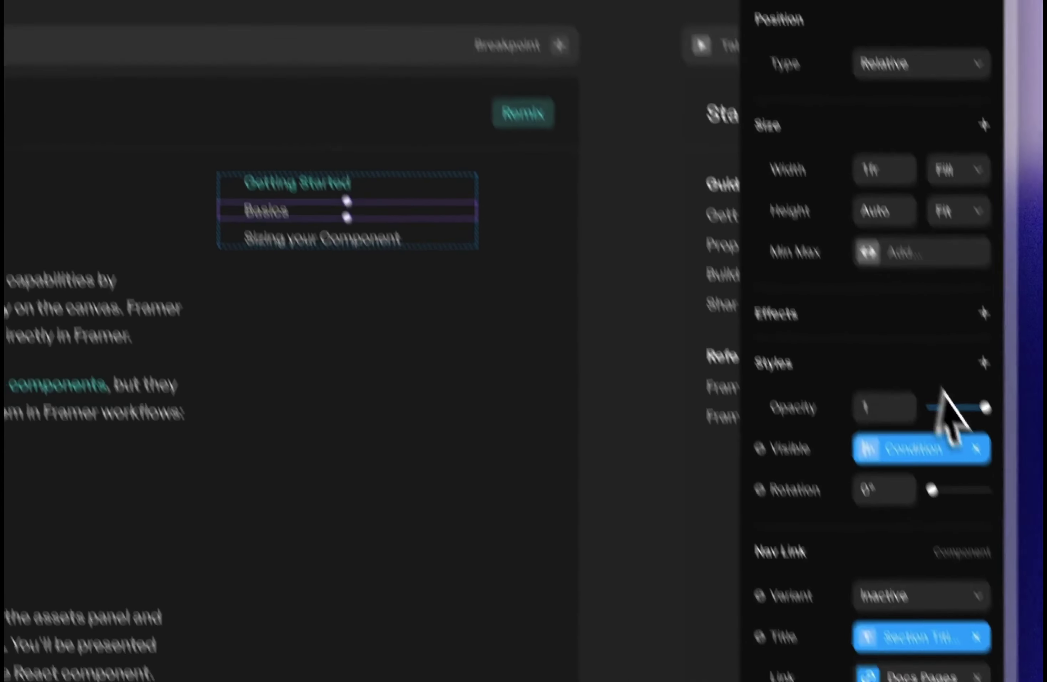
# Add a Scroll Variant effect to the Basics nav link, triggered by Section in View and switching to Active at section #2.
pyautogui.click(981, 308)
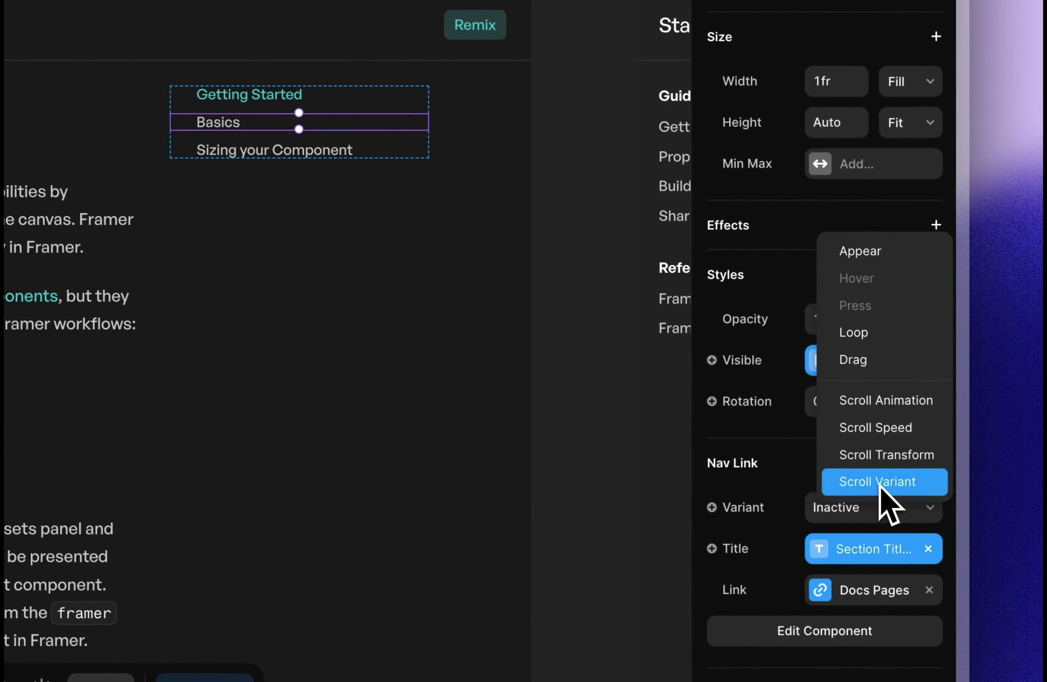
pyautogui.click(879, 485)
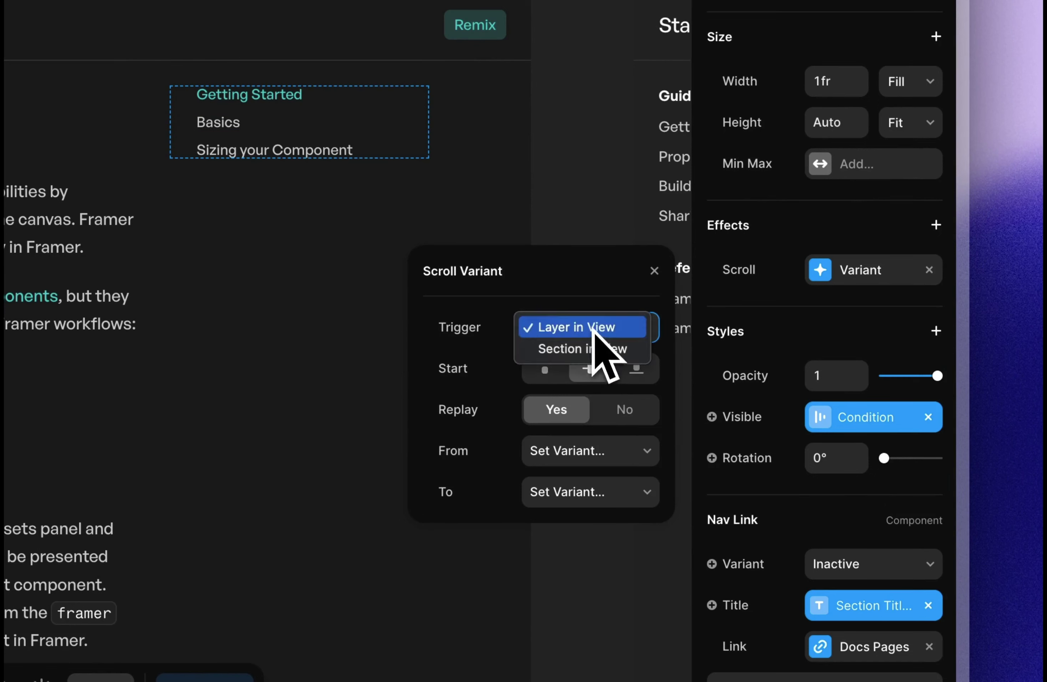
pyautogui.click(571, 350)
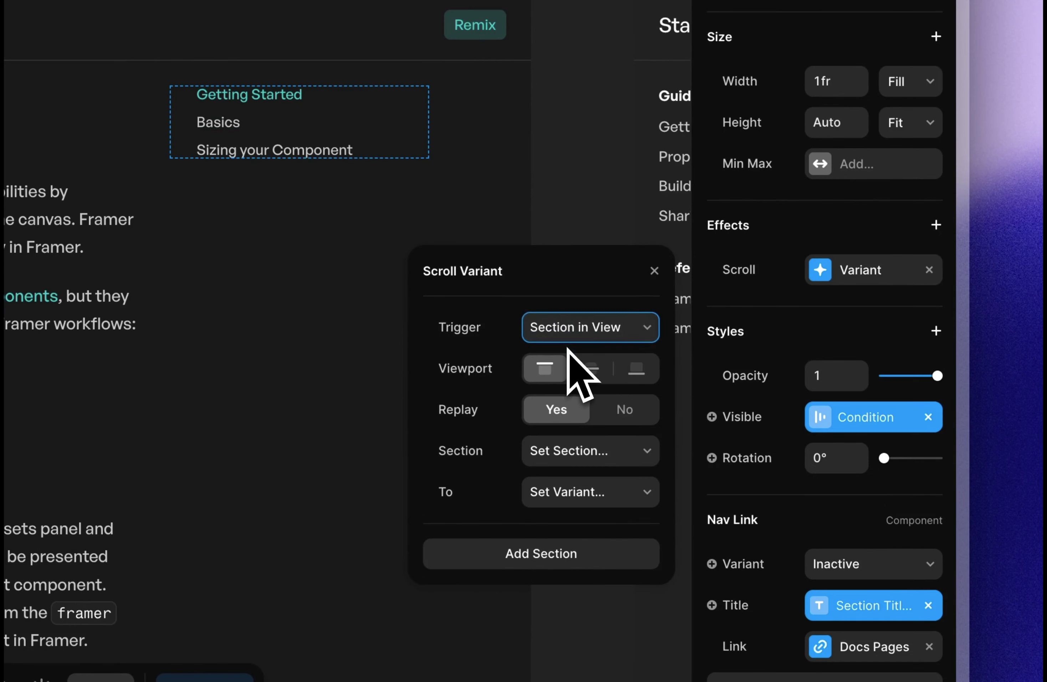
pyautogui.click(621, 456)
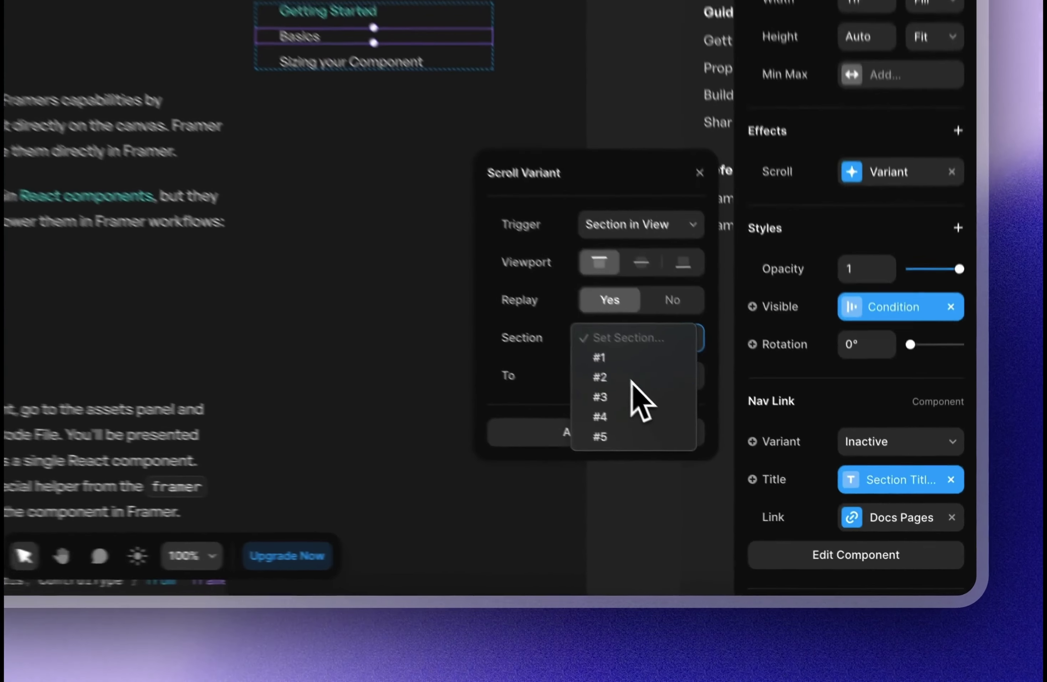
pyautogui.click(774, 484)
pyautogui.click(602, 356)
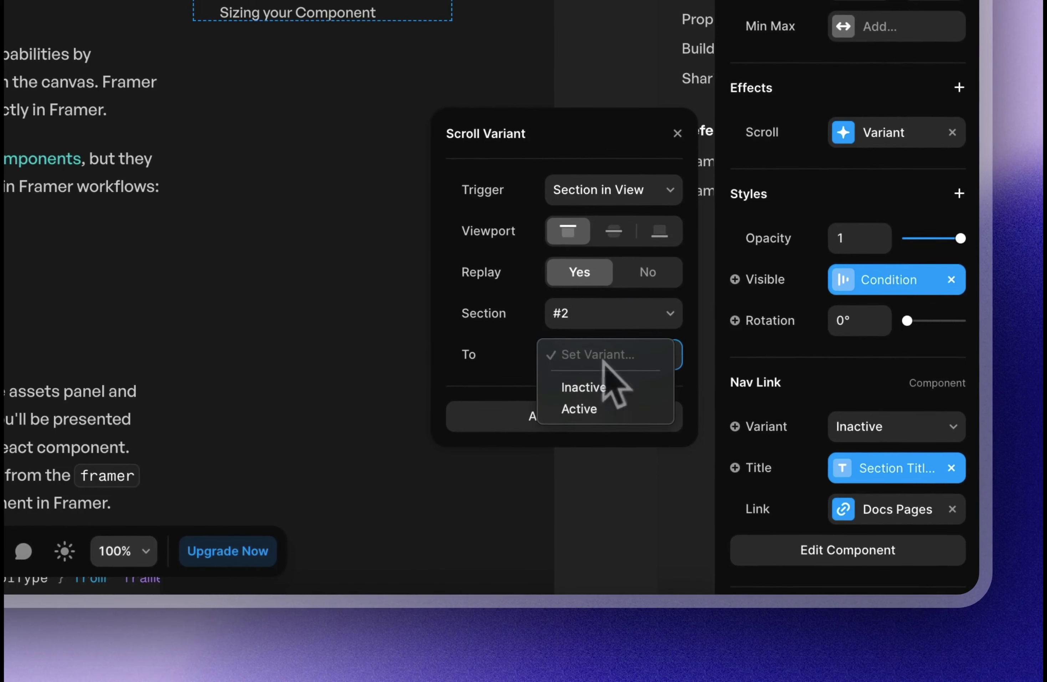
pyautogui.click(601, 409)
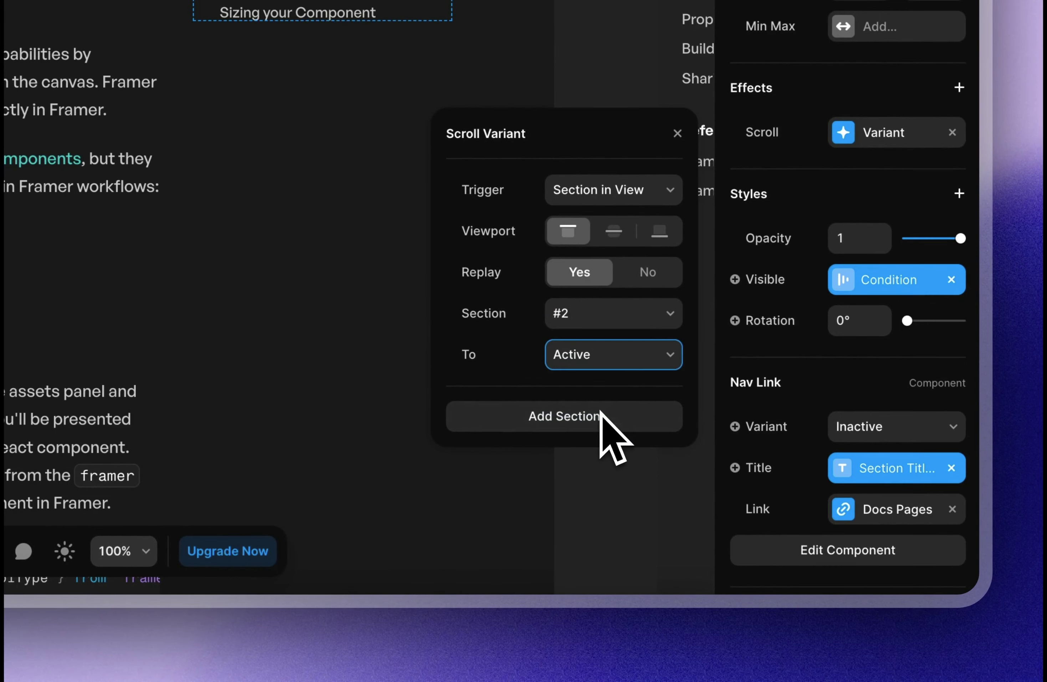
# Add a second section to the Basics link's scroll effect that switches it to Inactive at section #3.
pyautogui.click(572, 418)
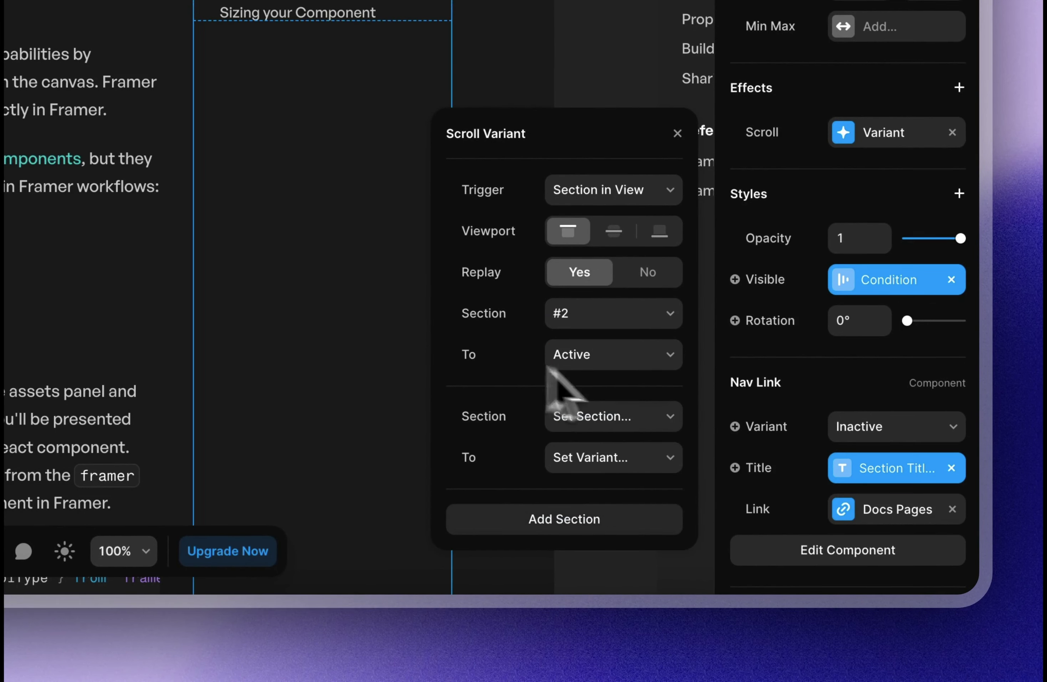
pyautogui.click(622, 416)
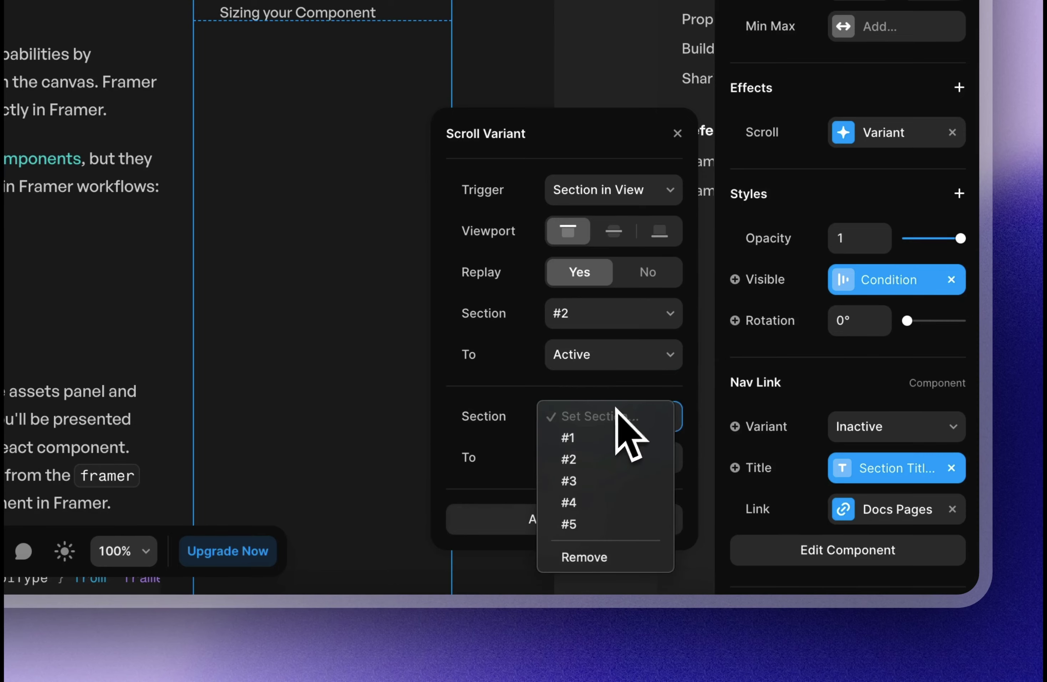
pyautogui.click(575, 481)
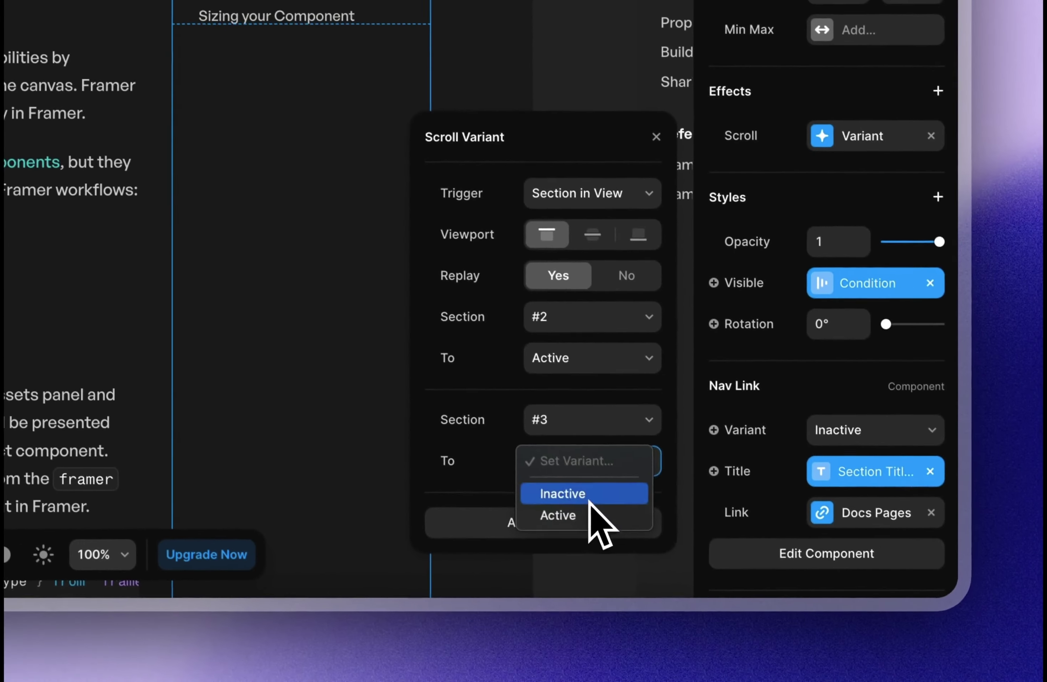
pyautogui.click(591, 498)
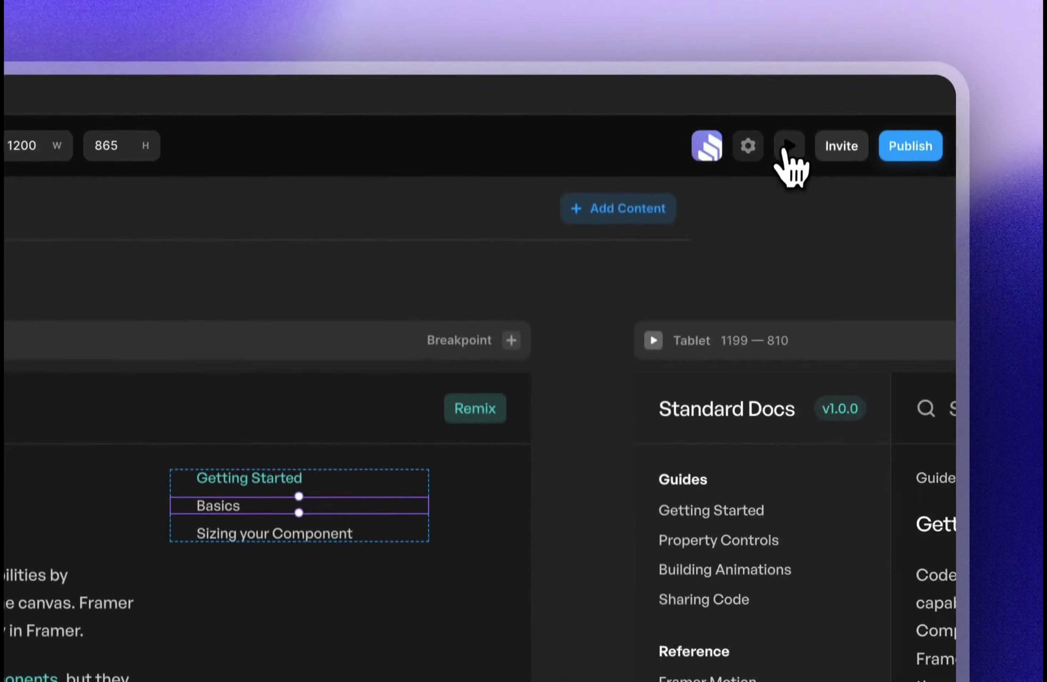
# Check in the preview how the Getting Started and Basics links switch variants while scrolling, and return to the canvas.
pyautogui.click(790, 169)
pyautogui.scroll(-15, 588, 376)
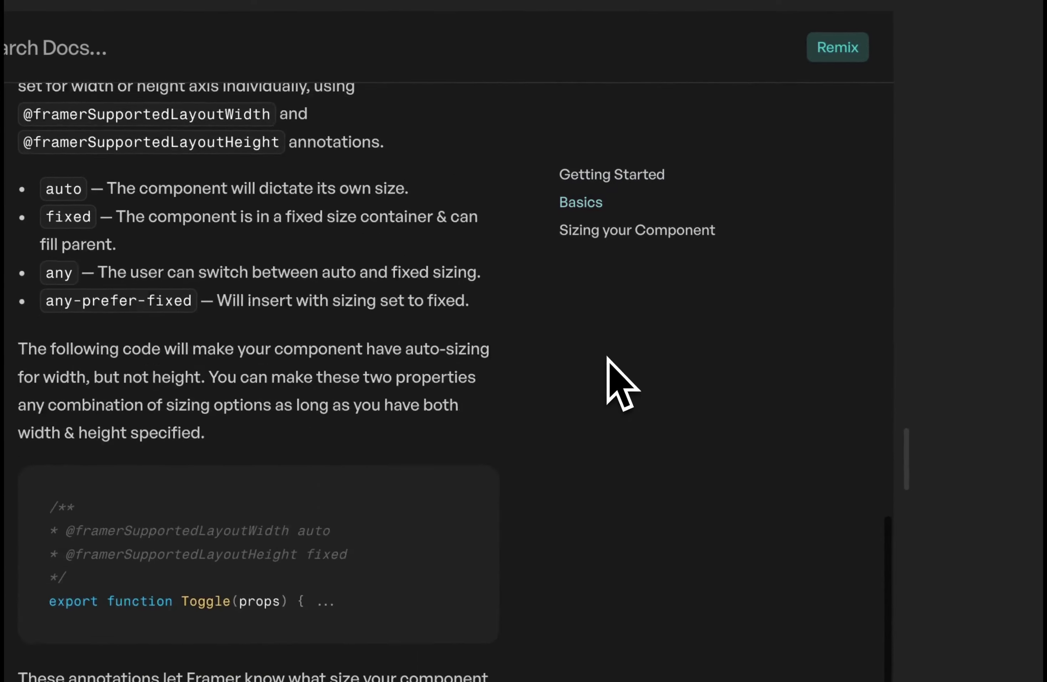
pyautogui.scroll(20, 588, 379)
pyautogui.scroll(2, 454, 382)
pyautogui.scroll(-15, 454, 381)
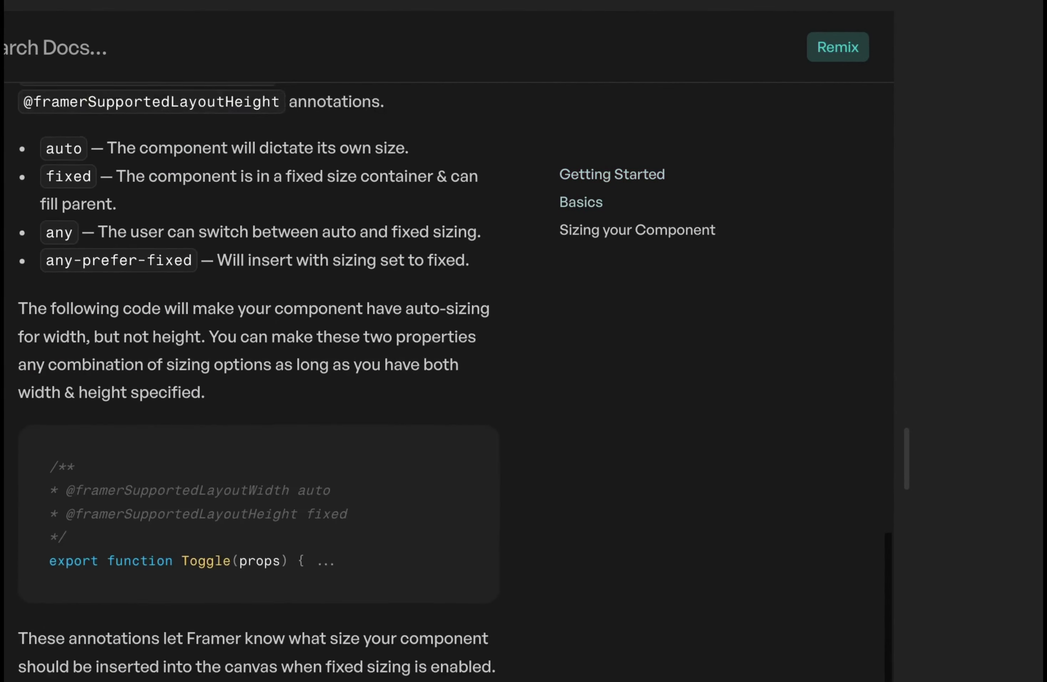
pyautogui.scroll(15, 453, 382)
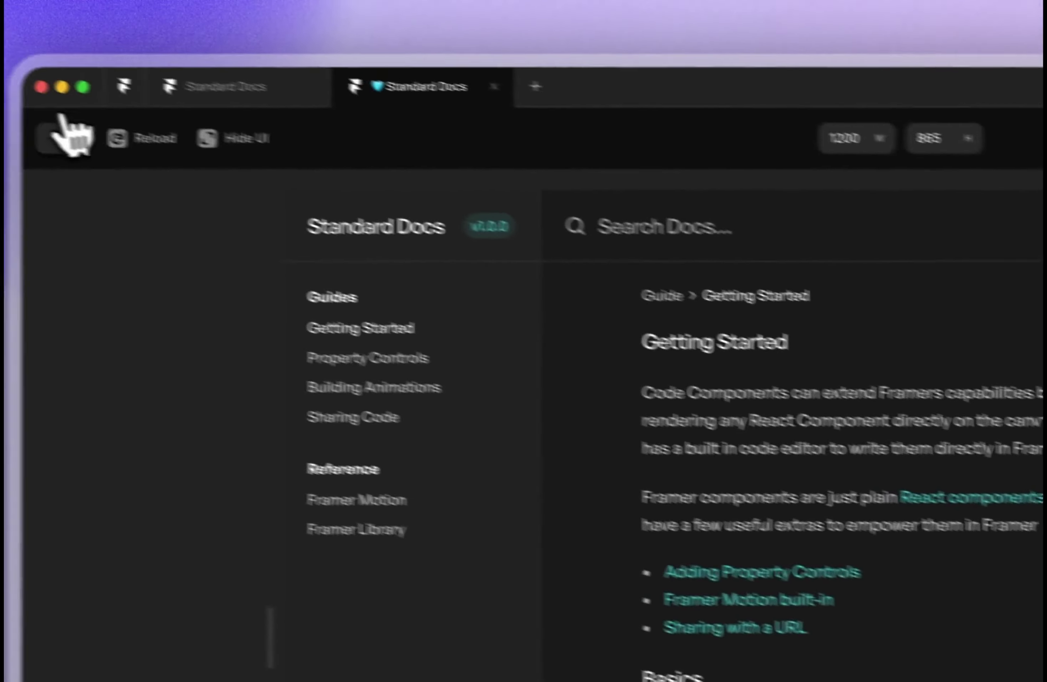
pyautogui.click(70, 131)
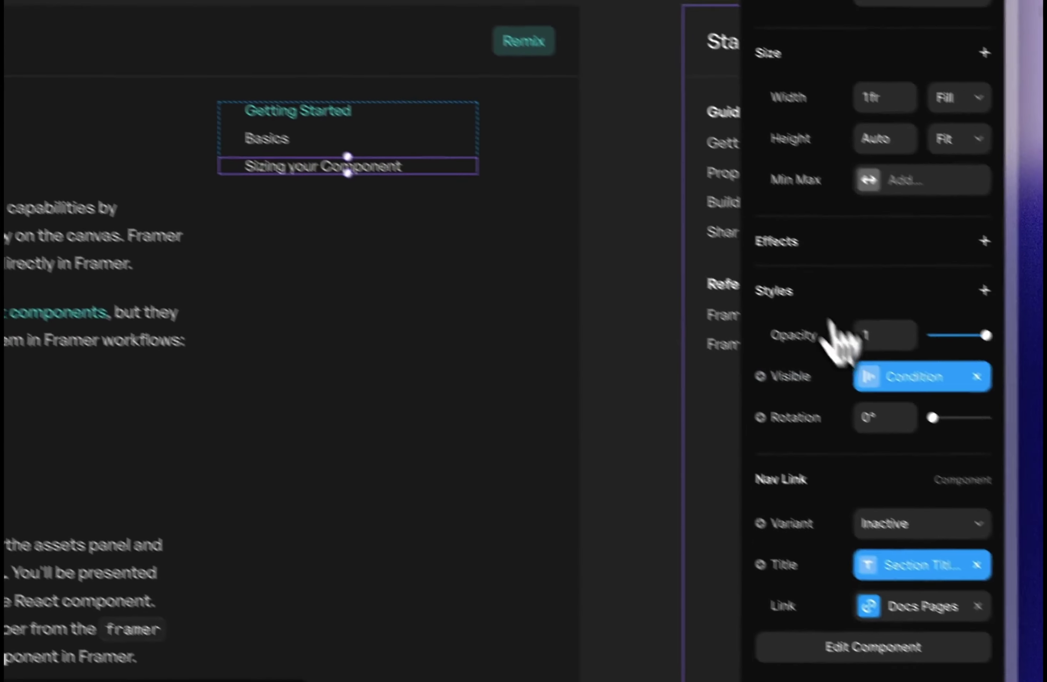
# Add a Scroll Variant effect to the Sizing your Component link, triggered by Section in View and switching to Active at section #3.
pyautogui.click(983, 206)
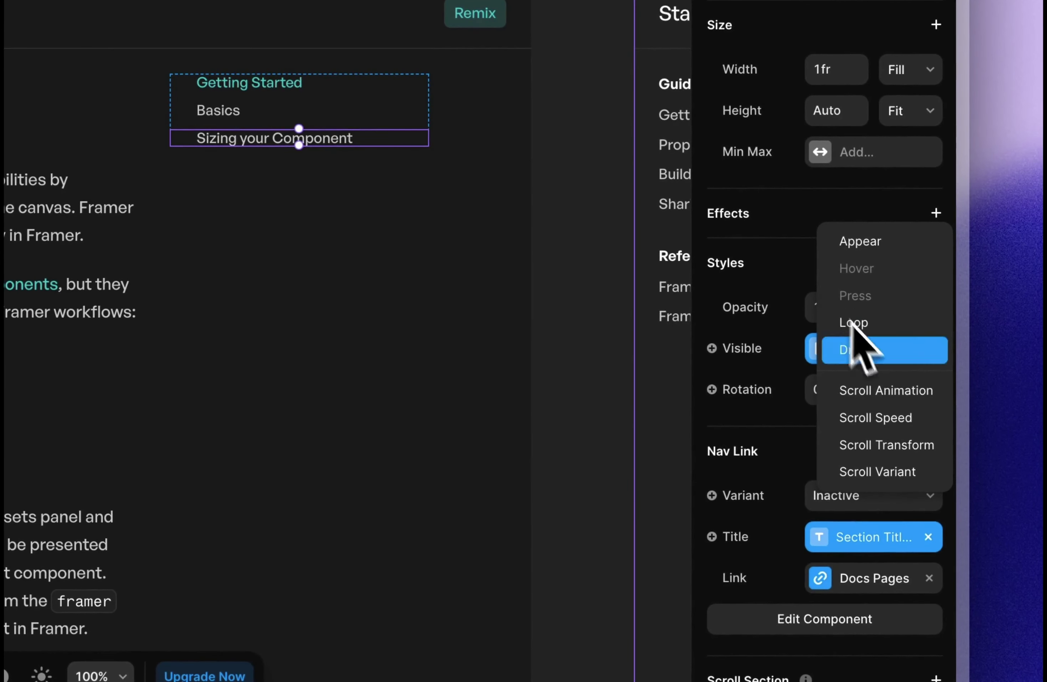
pyautogui.click(894, 479)
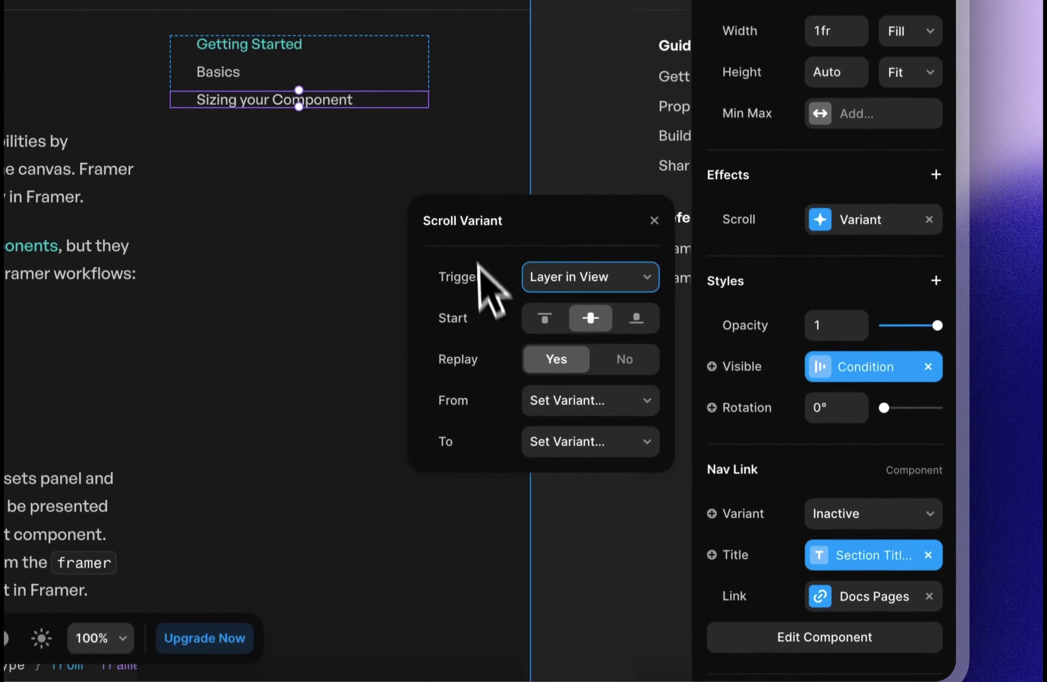
pyautogui.click(599, 279)
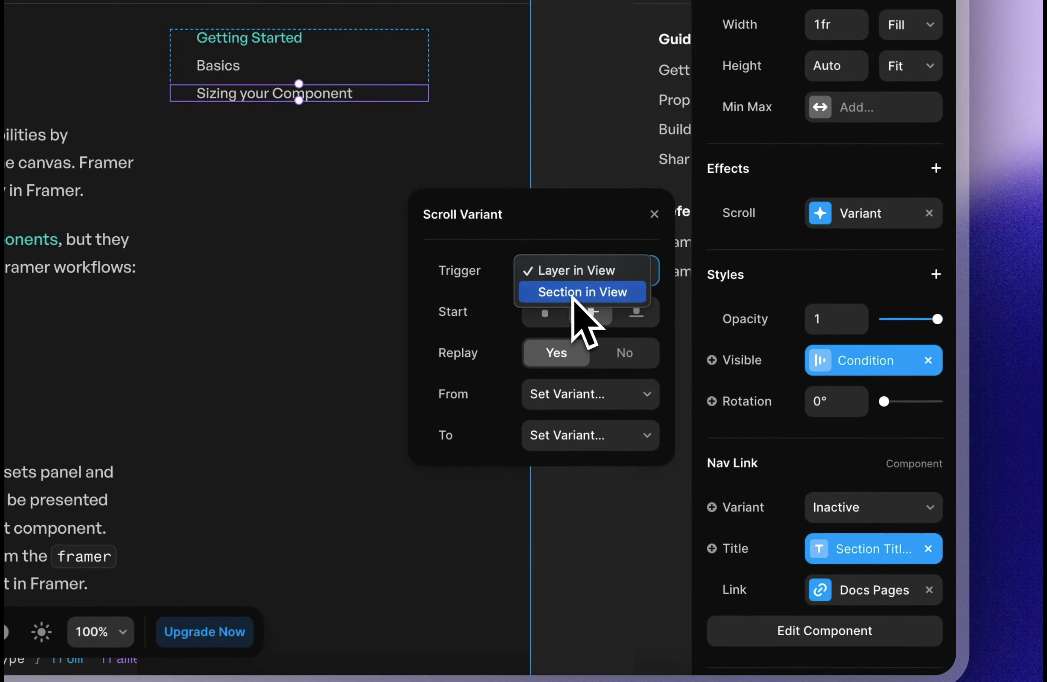
pyautogui.click(572, 293)
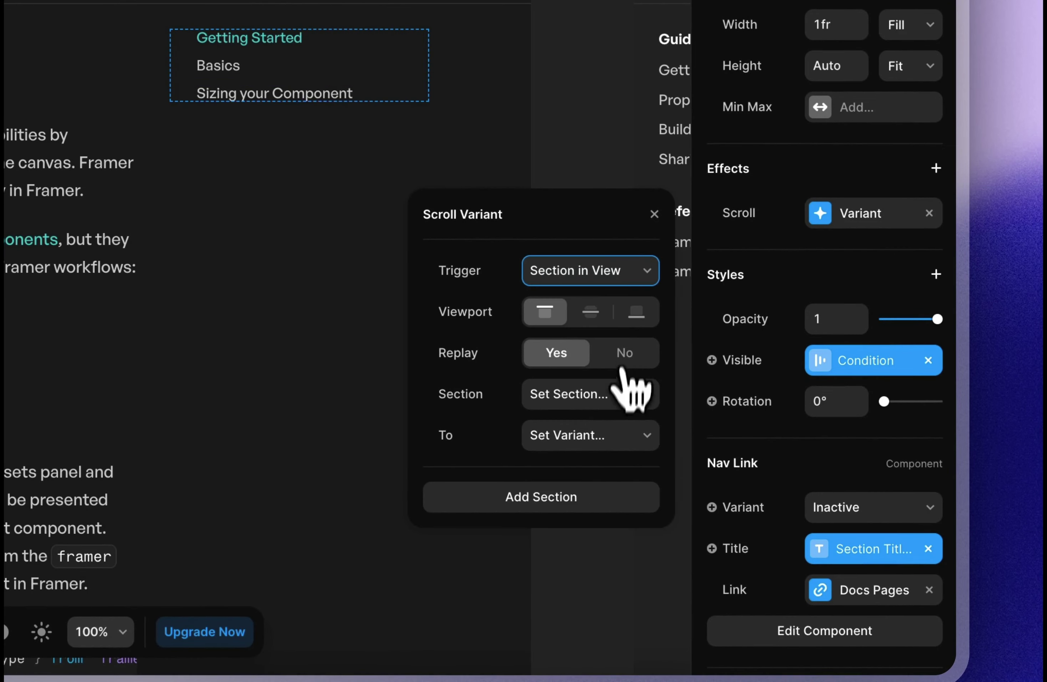
pyautogui.click(612, 392)
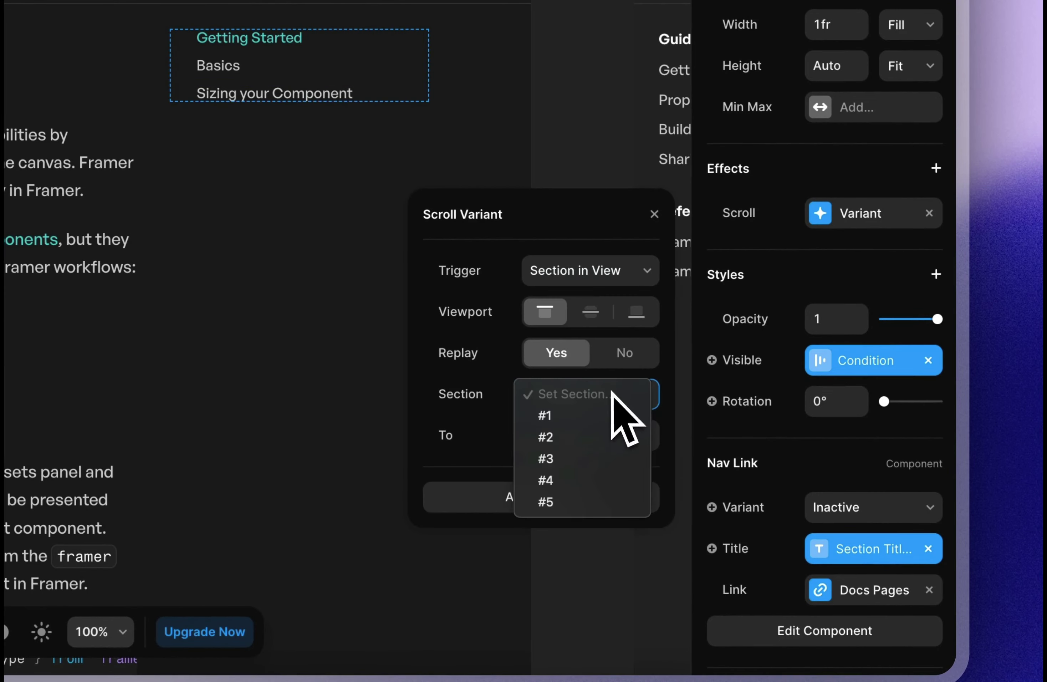
pyautogui.click(580, 459)
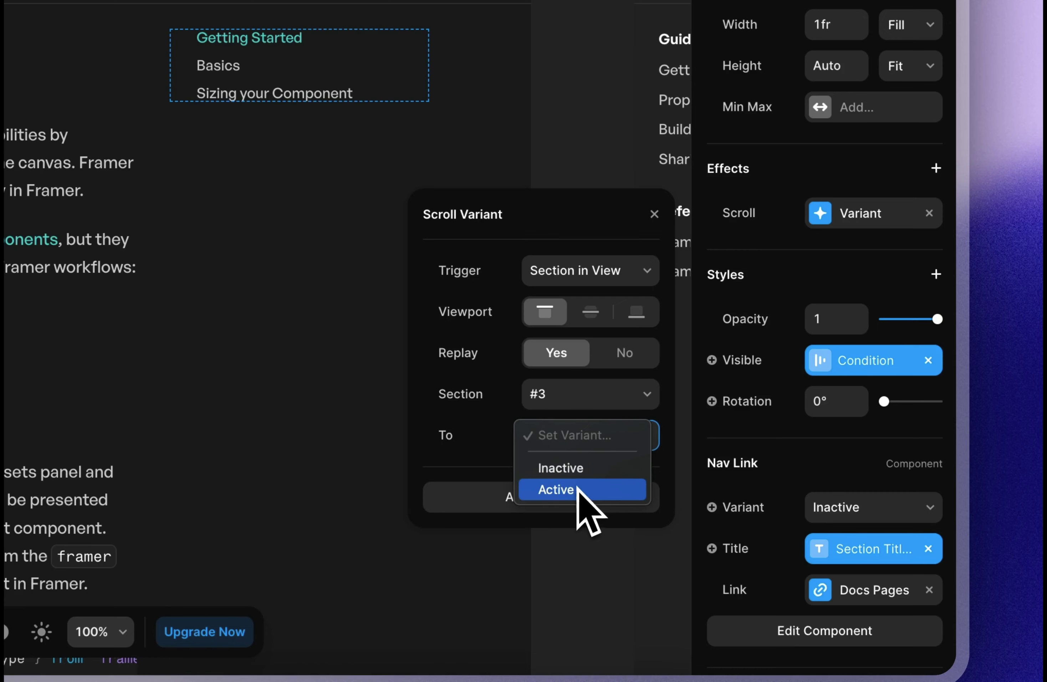
pyautogui.click(575, 493)
# Add a second section to the Sizing your Component link's scroll effect that switches it to Inactive at section #4.
pyautogui.click(595, 491)
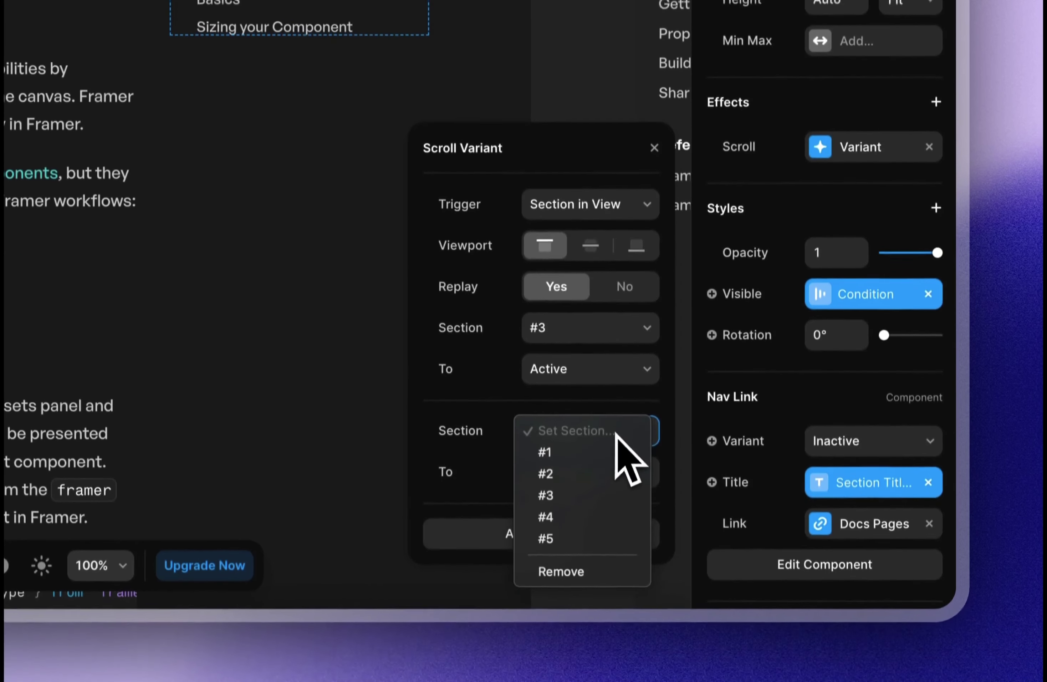
pyautogui.click(577, 504)
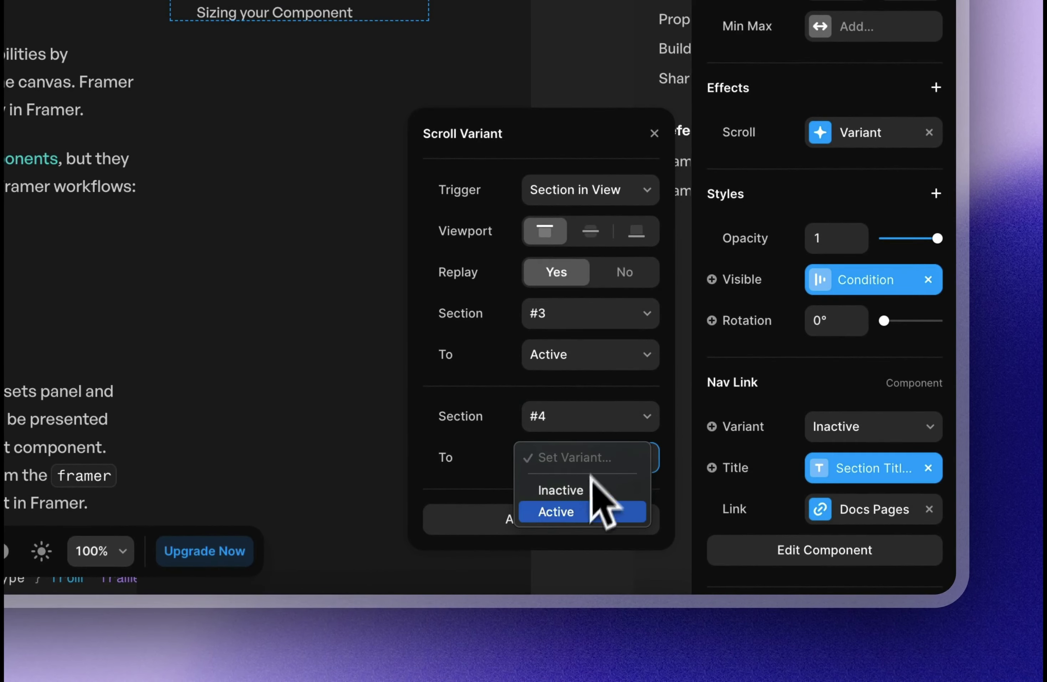
pyautogui.click(577, 491)
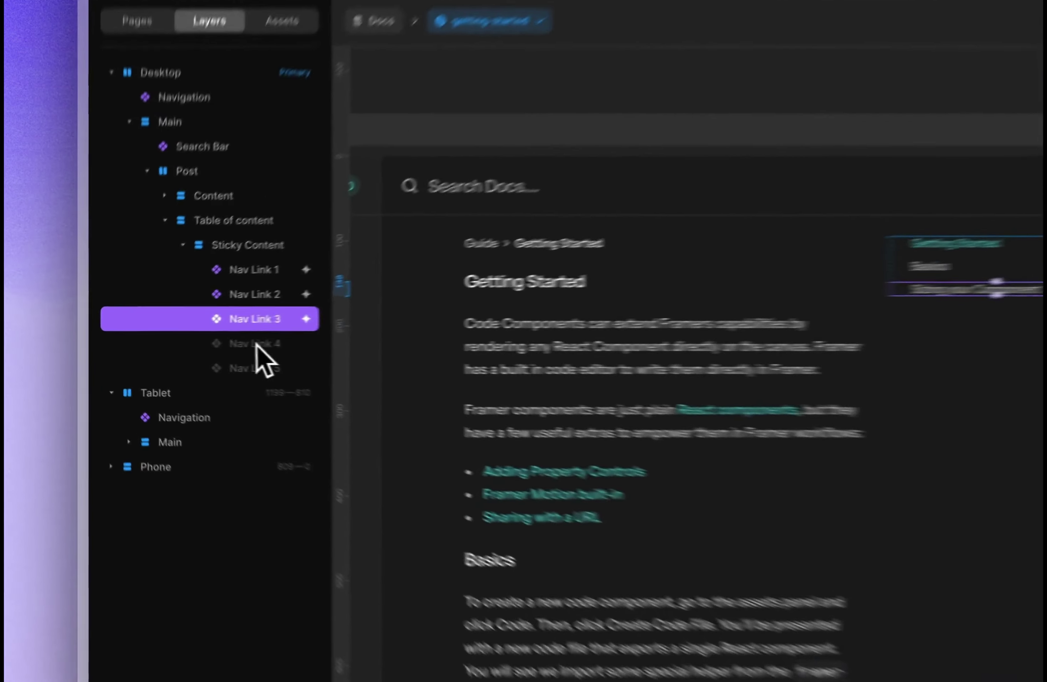
# Add a Scroll Variant effect to Nav Link 4, triggered by Section in View and switching to Active at section #4.
pyautogui.click(256, 347)
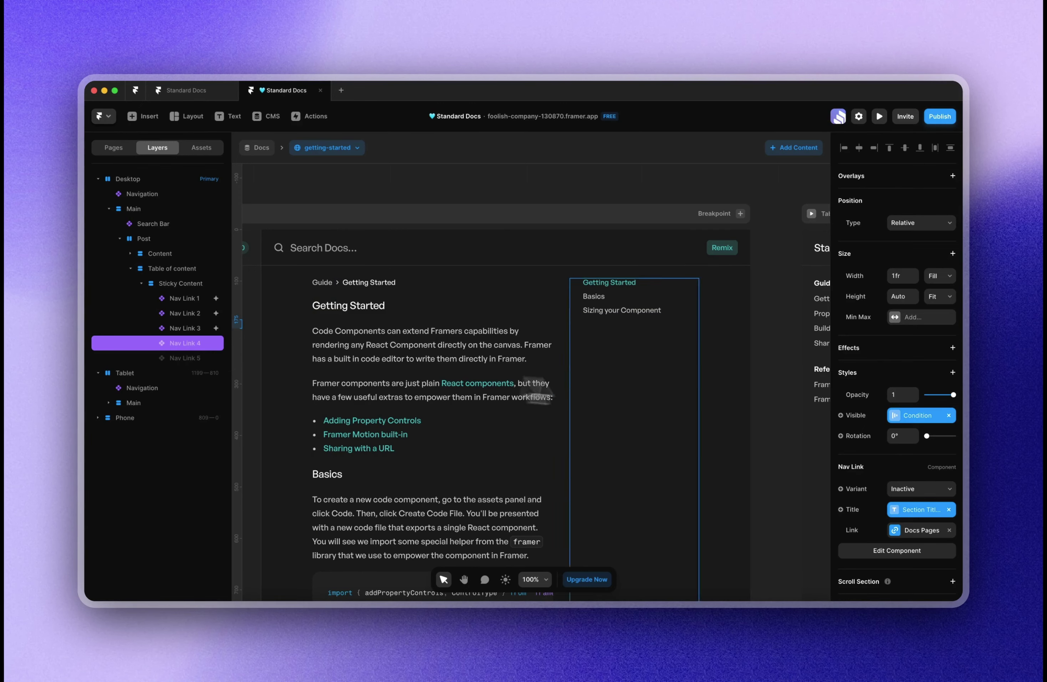
pyautogui.click(952, 347)
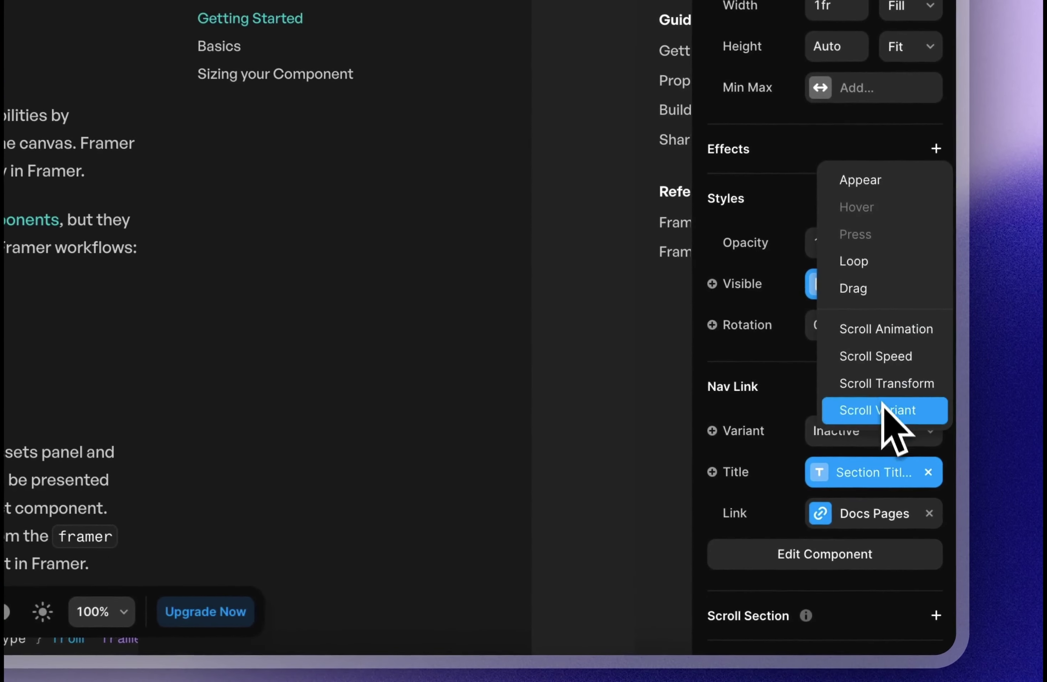
pyautogui.click(923, 479)
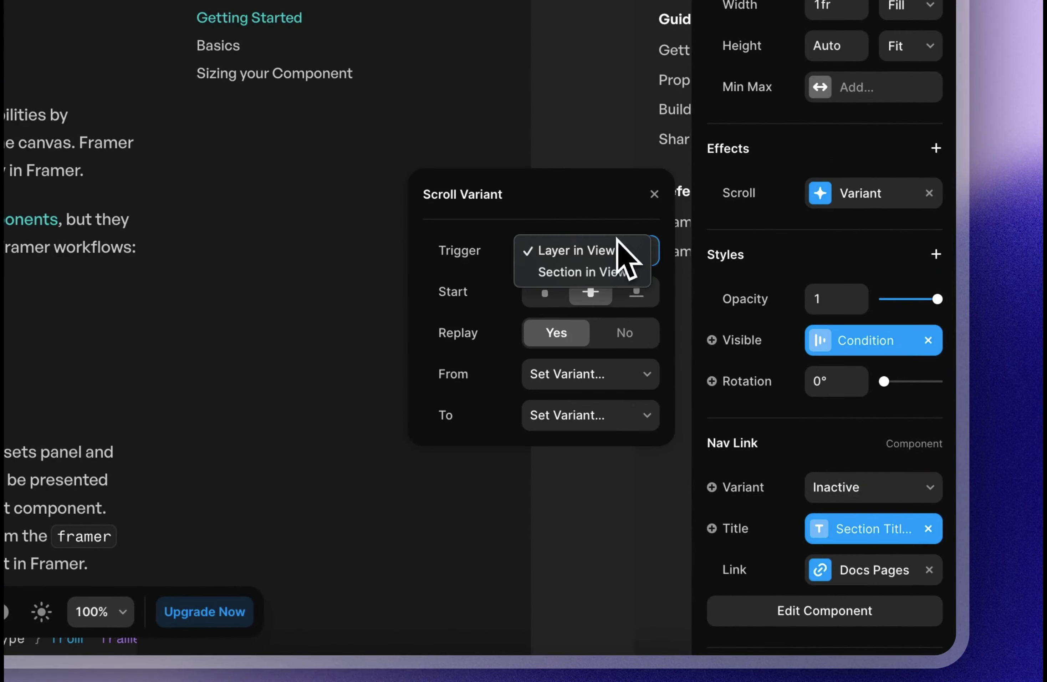
pyautogui.click(607, 384)
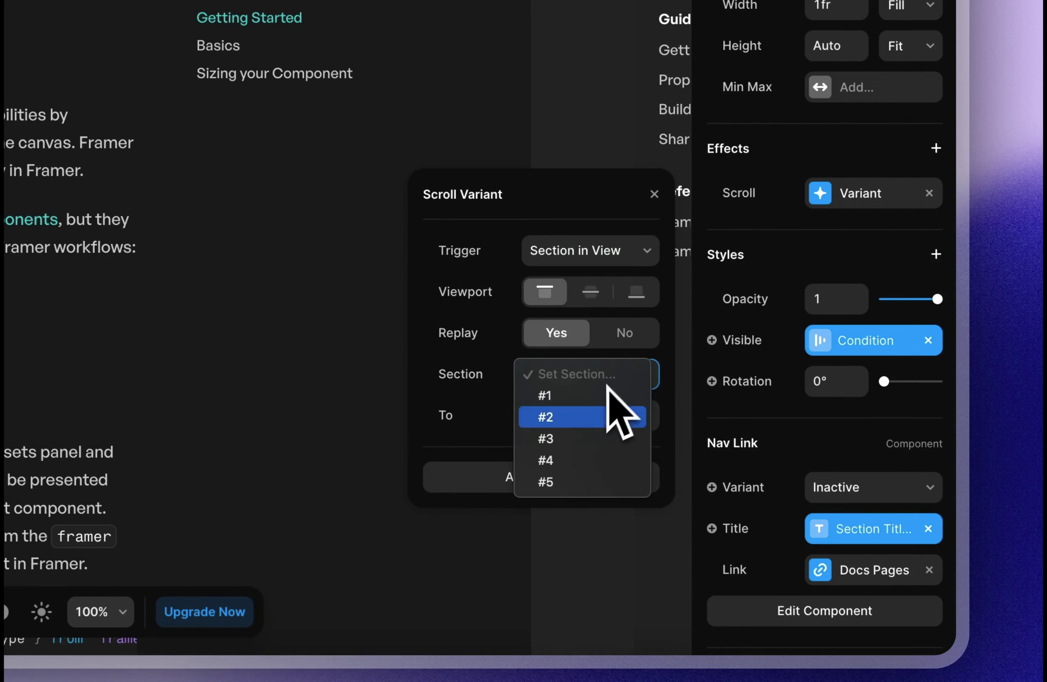
pyautogui.click(584, 459)
pyautogui.click(615, 416)
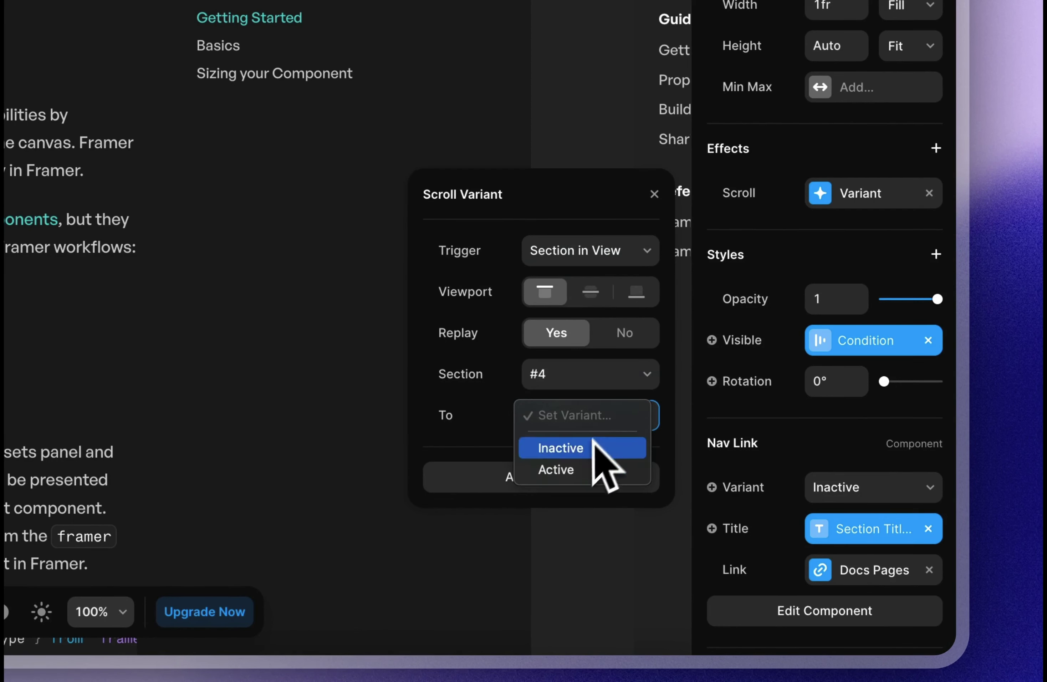
pyautogui.click(580, 473)
# Add a second section to Nav Link 4's scroll effect that switches it to Inactive at section #5.
pyautogui.click(617, 476)
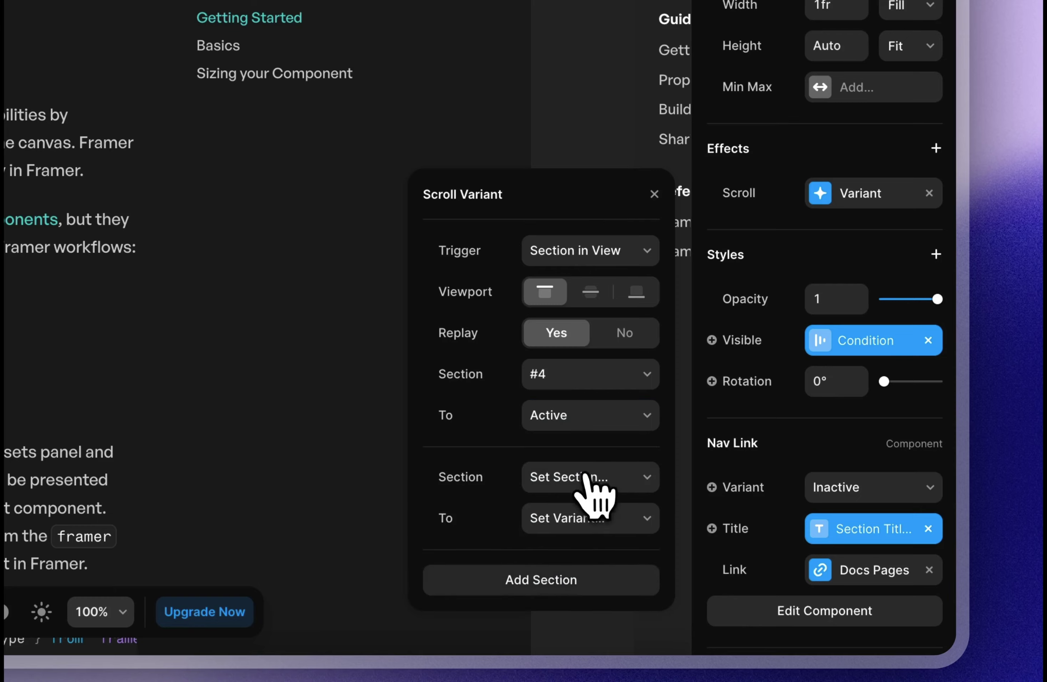
pyautogui.click(591, 479)
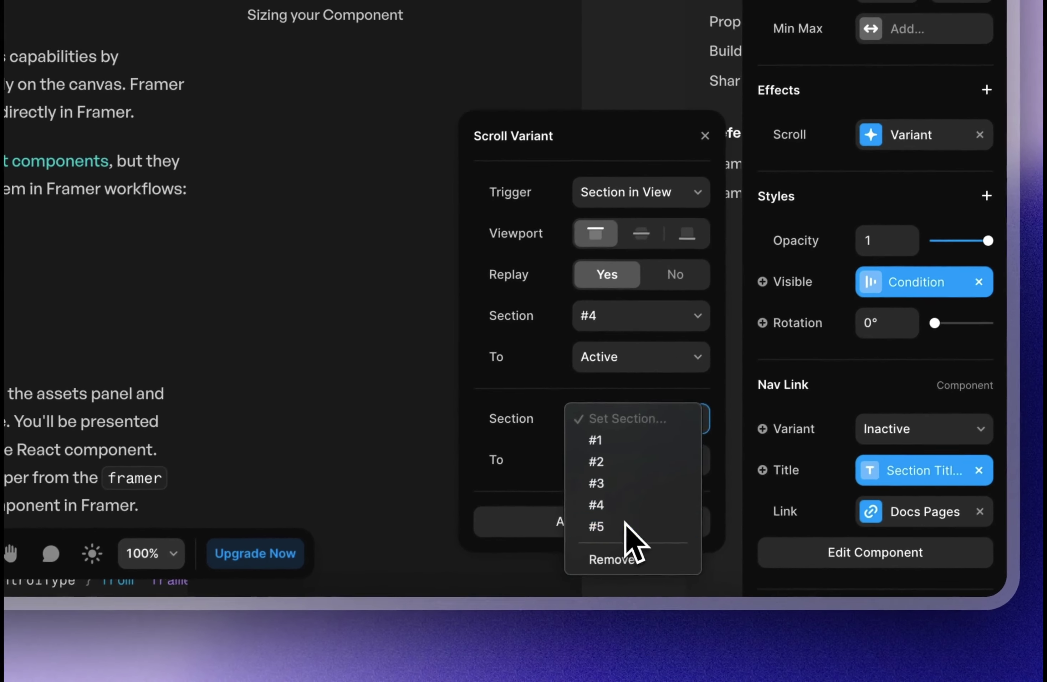
pyautogui.click(608, 546)
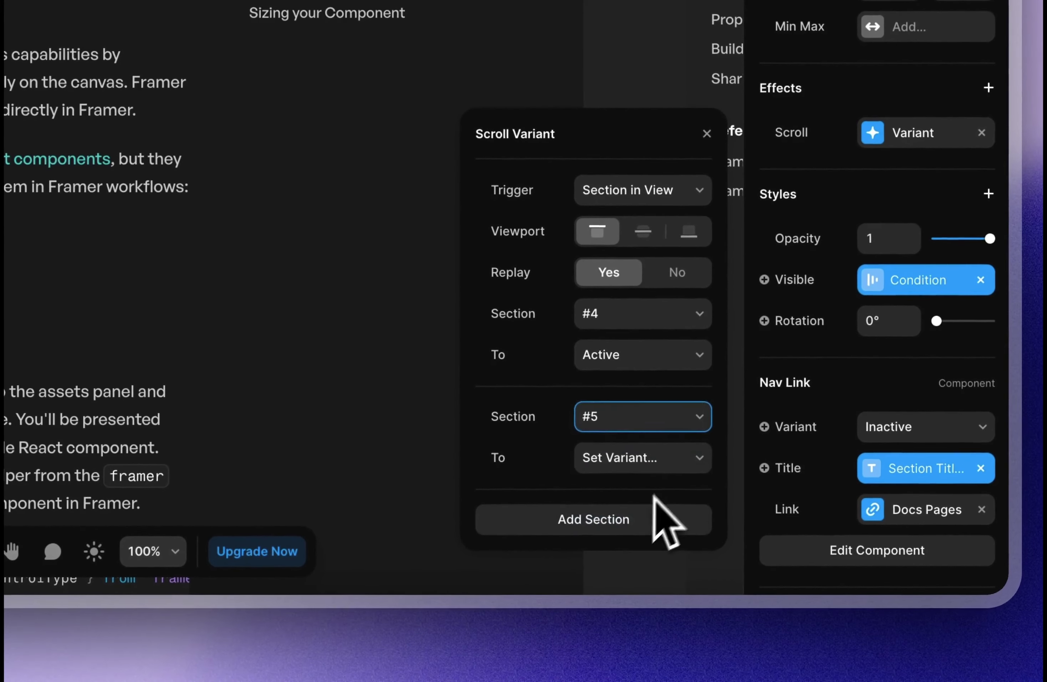
pyautogui.click(630, 486)
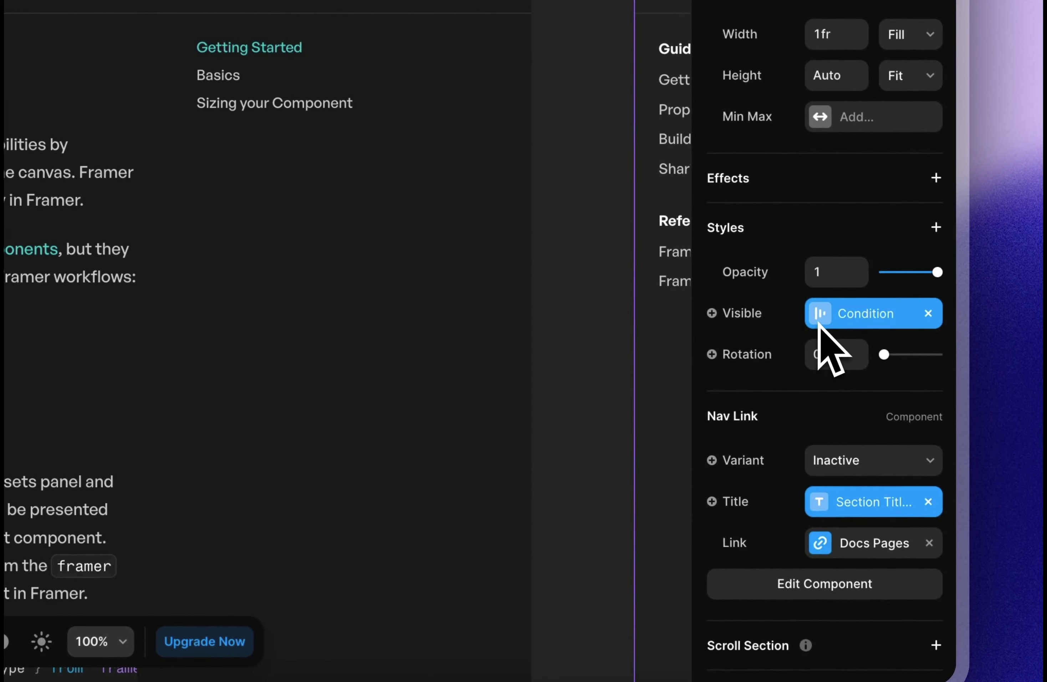
# Add a Scroll Variant effect to Nav Link 5, triggered by Section in View and switching to Active at section #5.
pyautogui.click(868, 176)
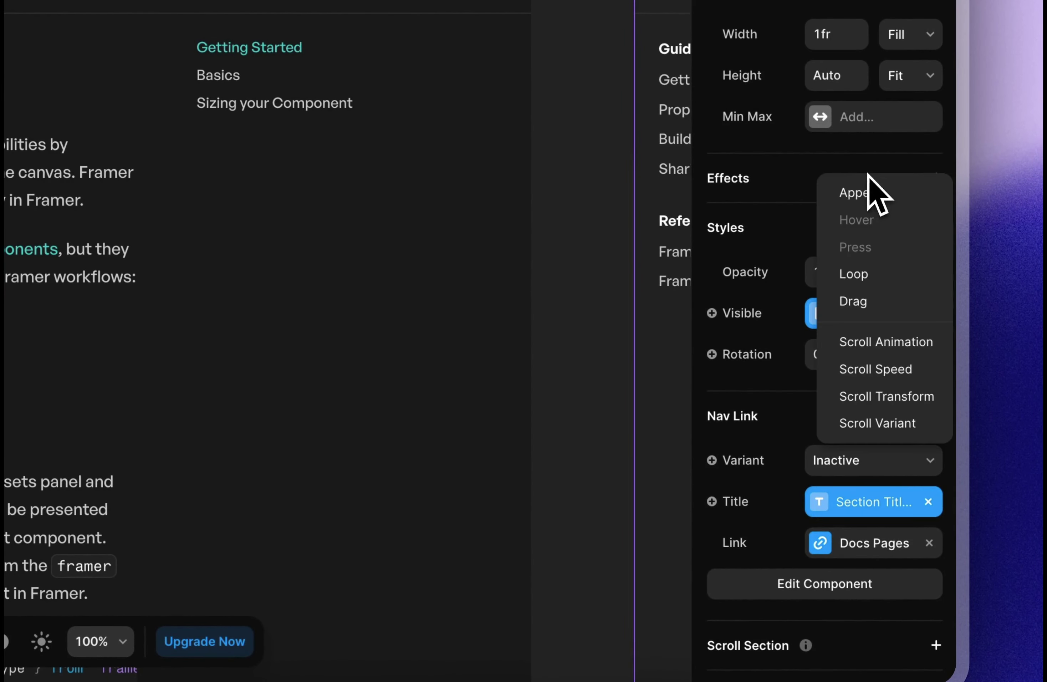
pyautogui.click(880, 424)
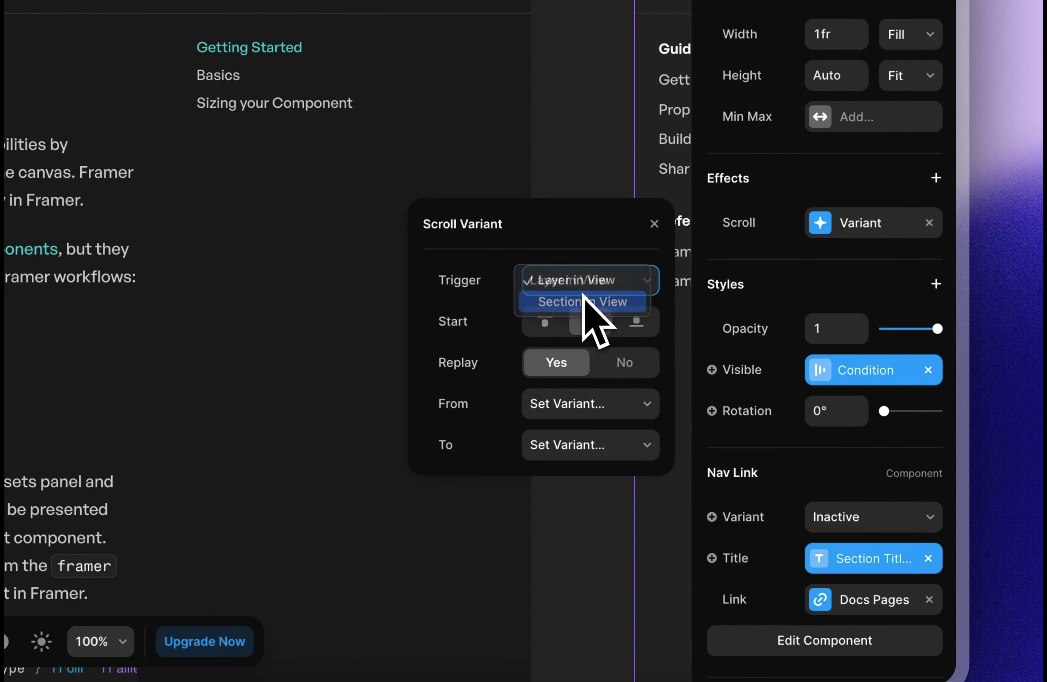
pyautogui.click(583, 299)
pyautogui.click(598, 403)
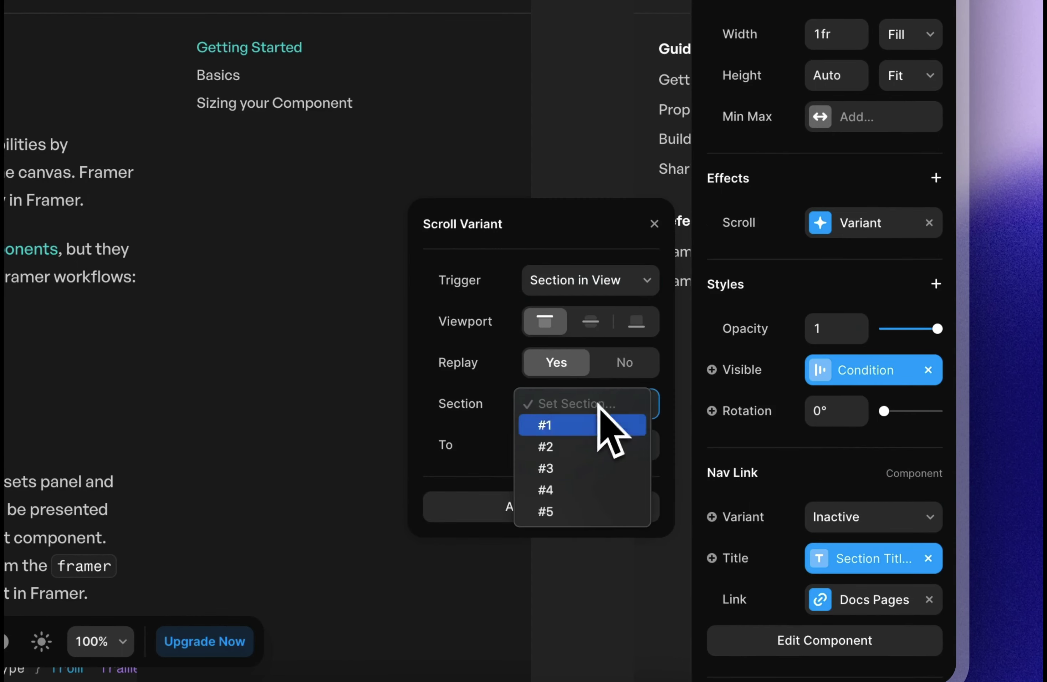
pyautogui.click(555, 510)
pyautogui.click(595, 445)
pyautogui.click(571, 499)
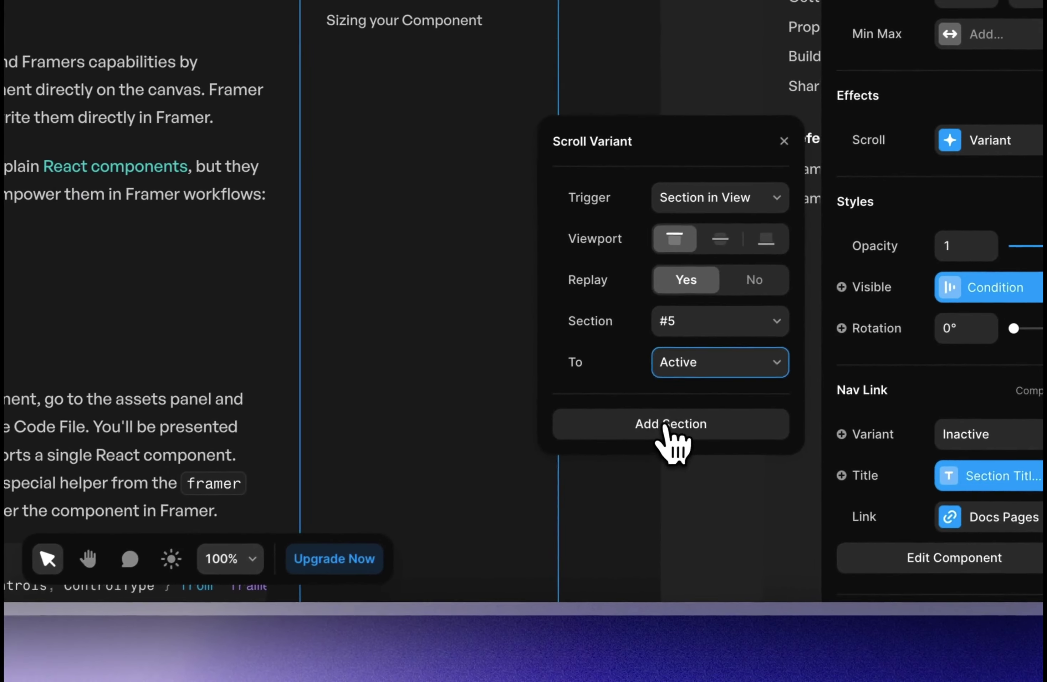
# Add a second section to Nav Link 5's scroll effect that switches it to Inactive at section #4, and close the effect settings.
pyautogui.click(544, 506)
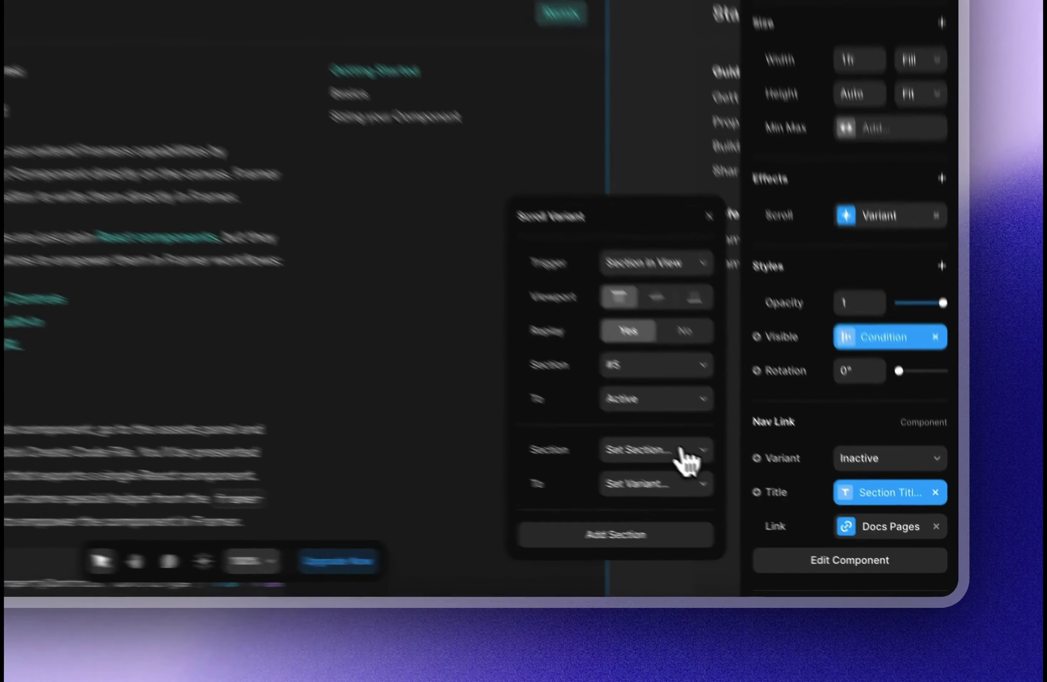
pyautogui.click(803, 512)
pyautogui.click(771, 553)
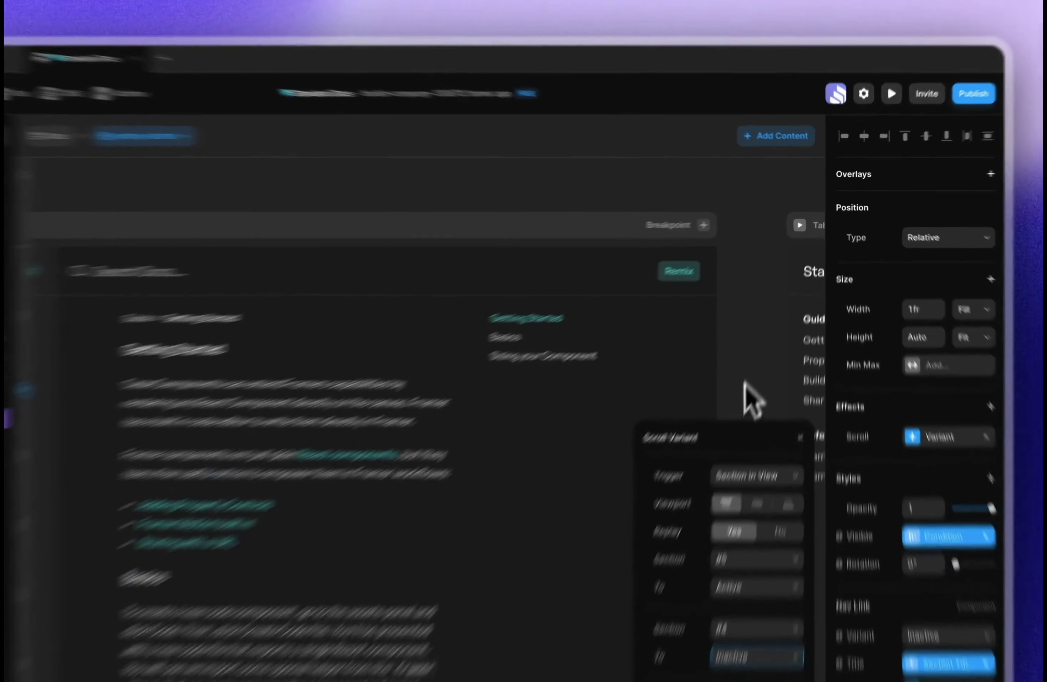
pyautogui.click(779, 317)
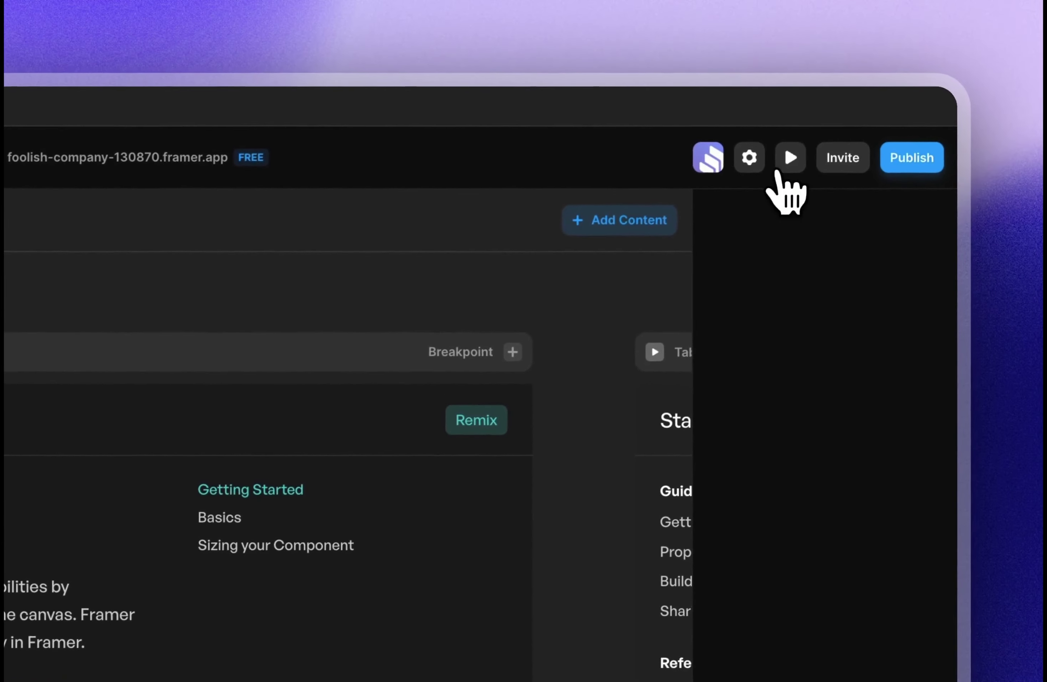
# Check in the preview how the table of contents links behave while scrolling the page, and return to the canvas.
pyautogui.click(895, 68)
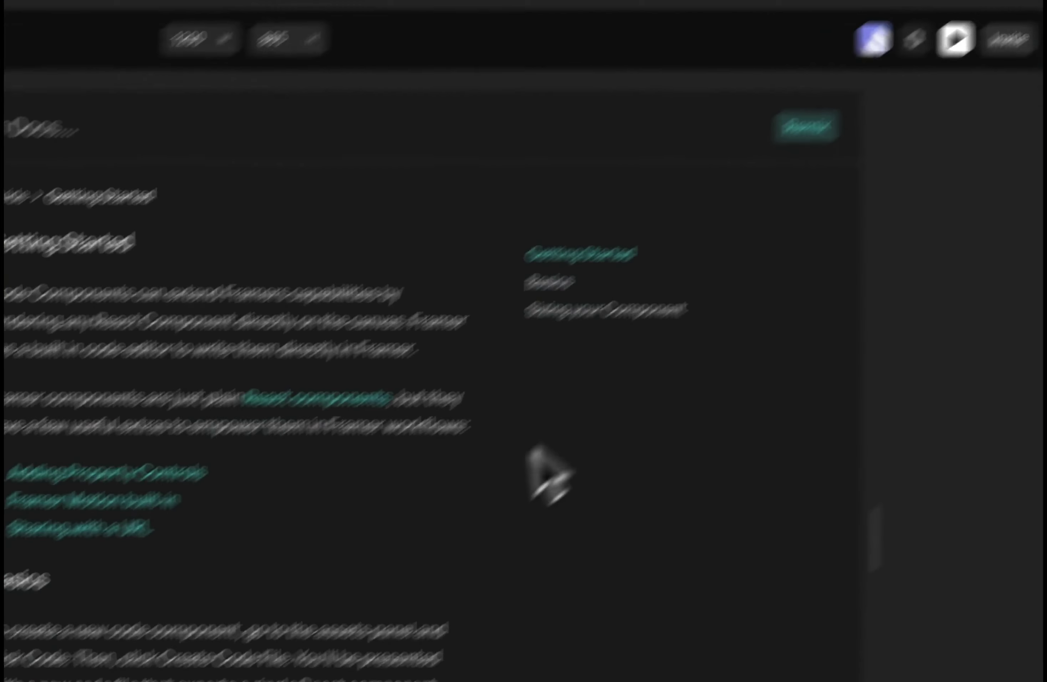
pyautogui.scroll(-10, 509, 478)
pyautogui.scroll(10, 503, 526)
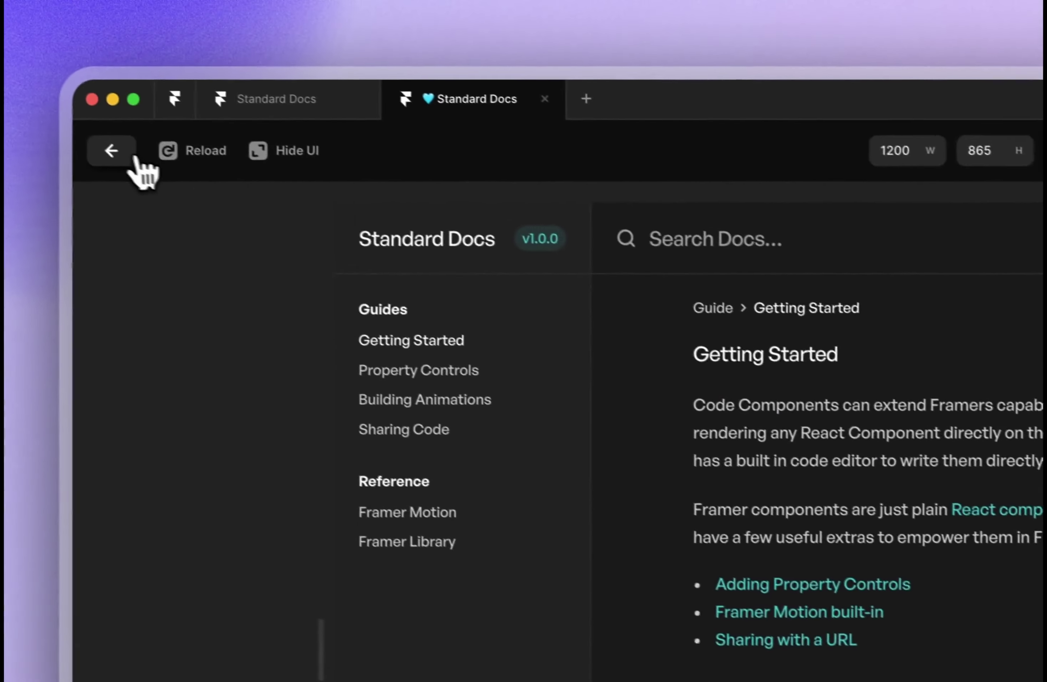
pyautogui.click(111, 150)
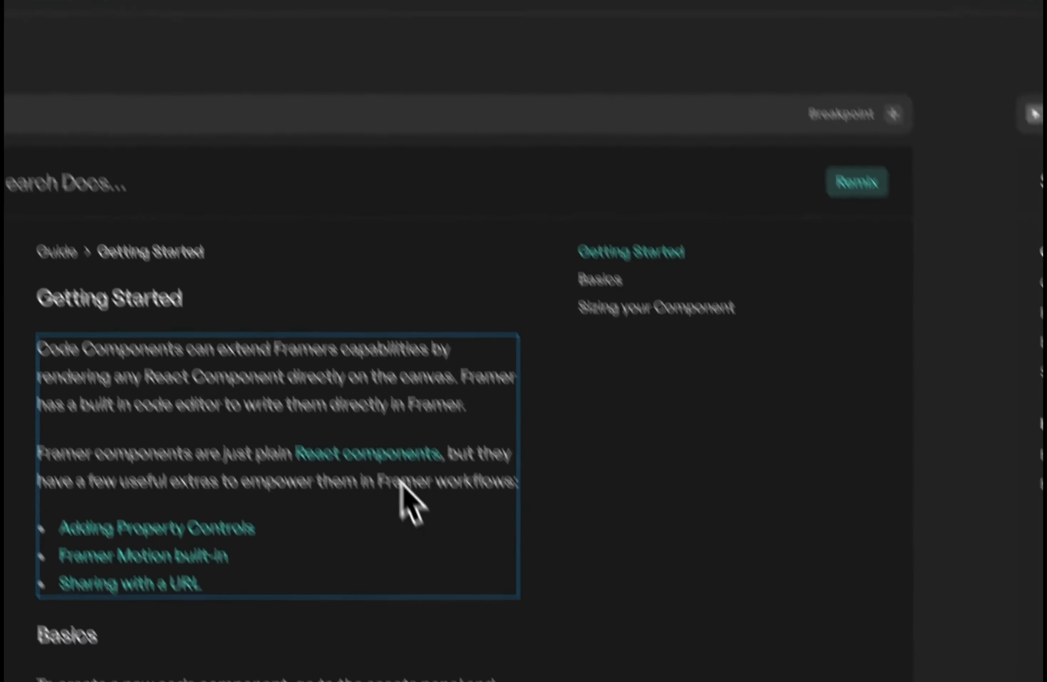
# Open the getting-started CMS entry from the canvas and copy the whole Section 3 content into the Section 4 field.
pyautogui.doubleClick(478, 581)
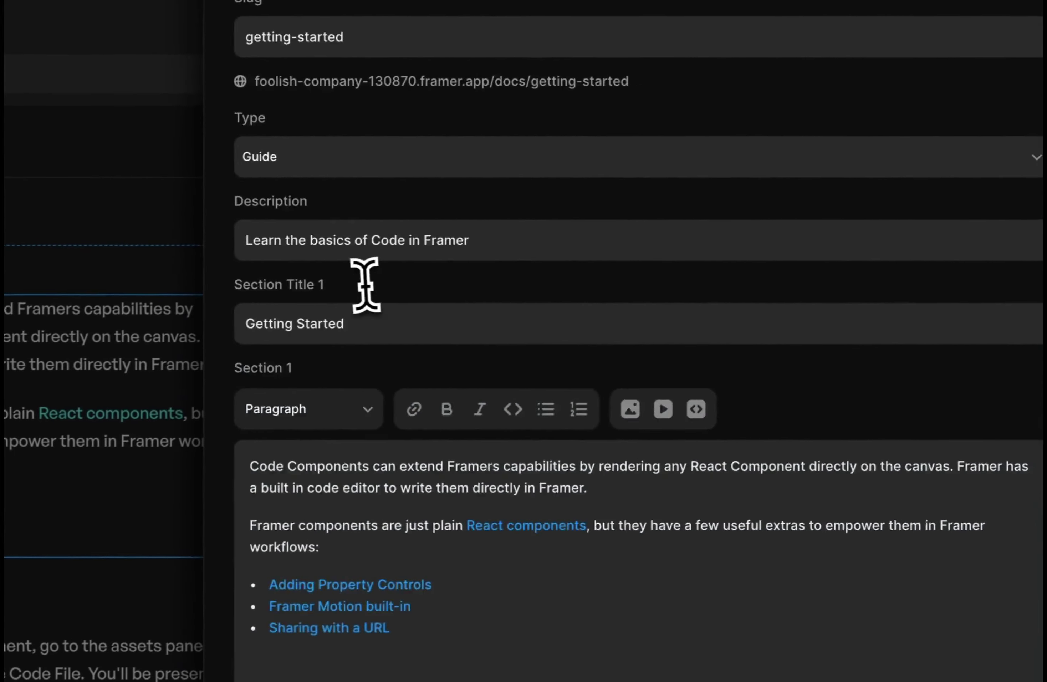
pyautogui.scroll(-15, 365, 284)
pyautogui.scroll(5, 350, 285)
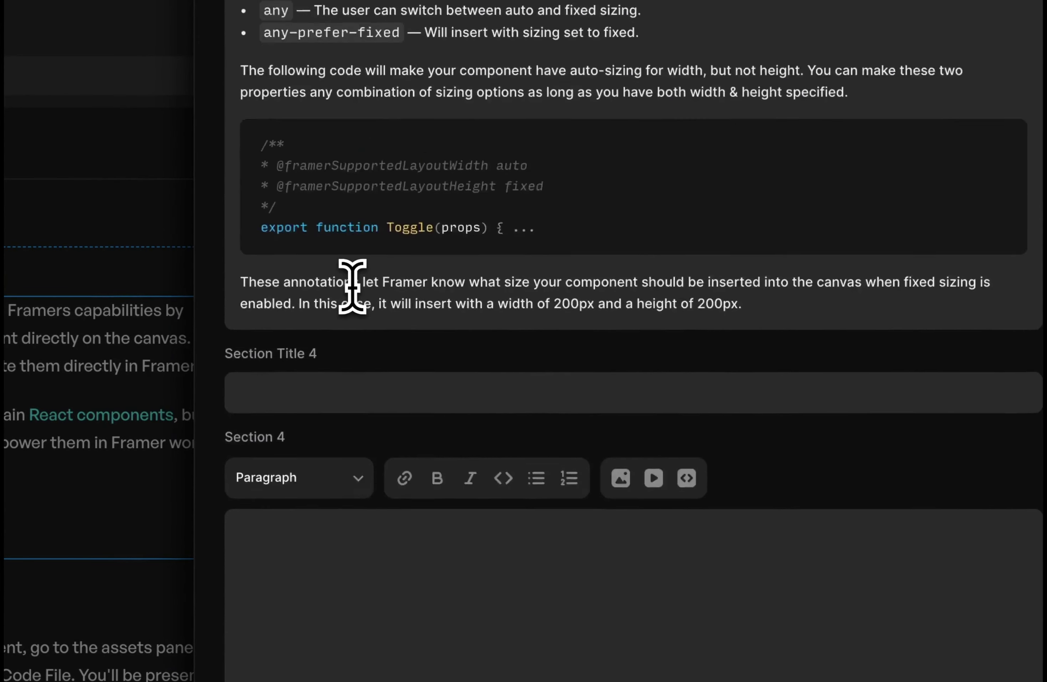
pyautogui.press('super+a')
pyautogui.press('super+c')
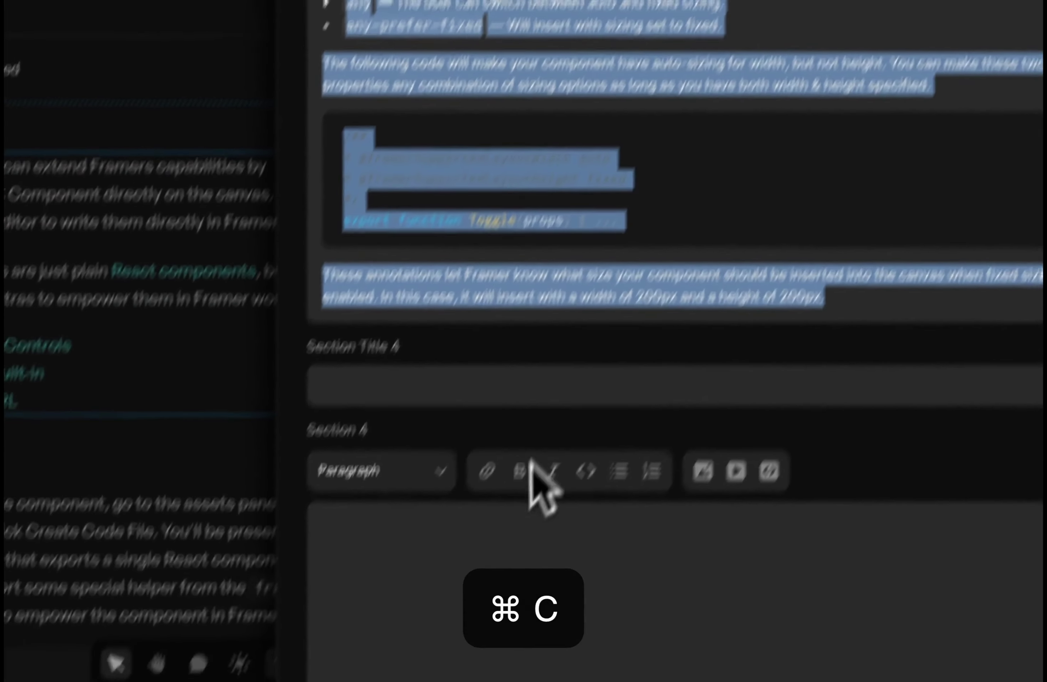
pyautogui.click(370, 664)
pyautogui.press('super+v')
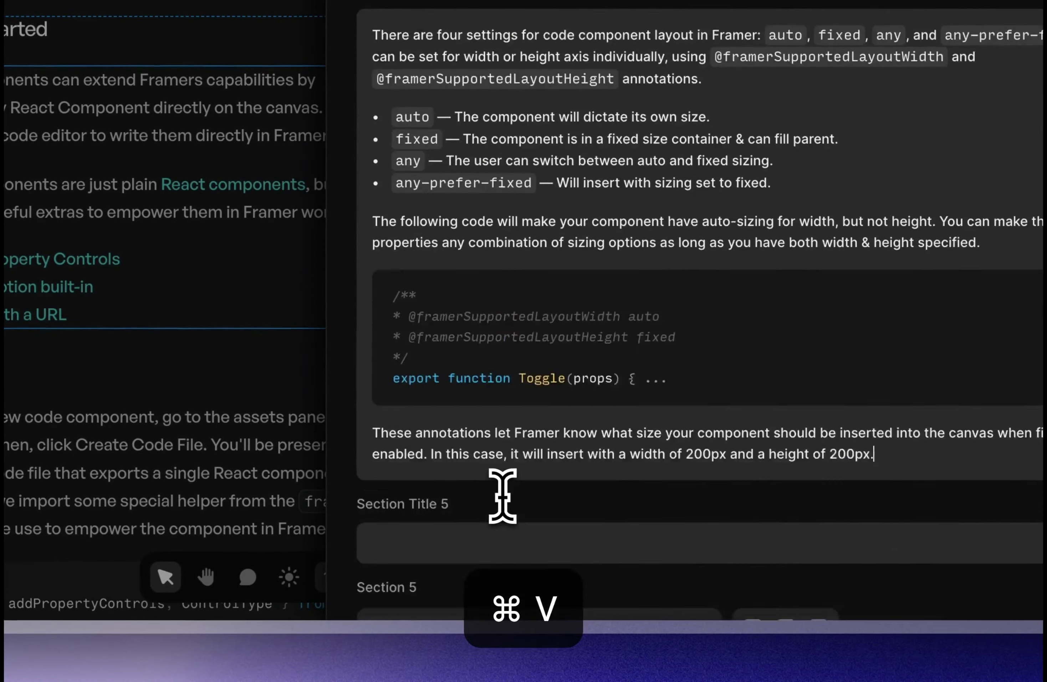
# Paste the copied section content into the Section 5 field and set Section Title 5 to "Section 5".
pyautogui.scroll(-8, 502, 496)
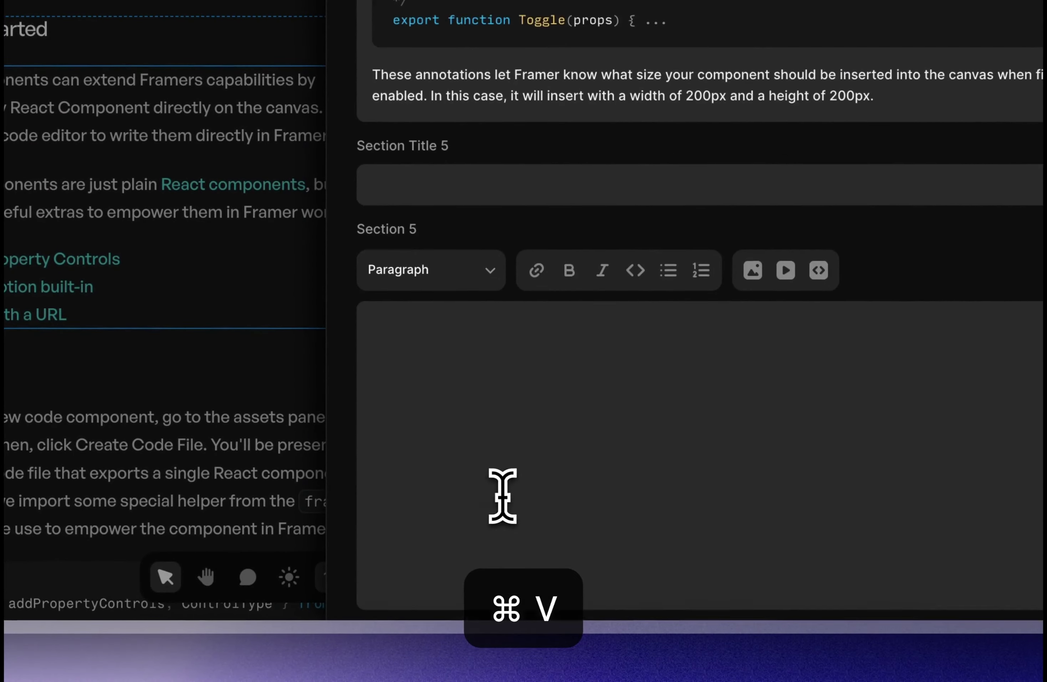
pyautogui.click(523, 433)
pyautogui.press('super+v')
pyautogui.scroll(2, 509, 288)
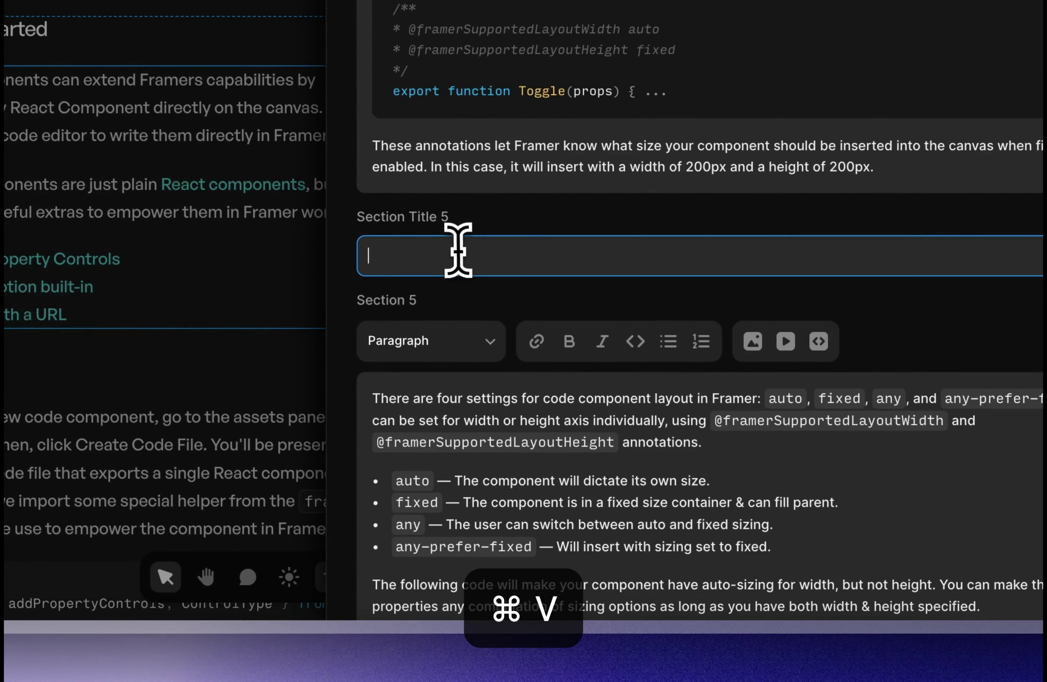
pyautogui.write('S')
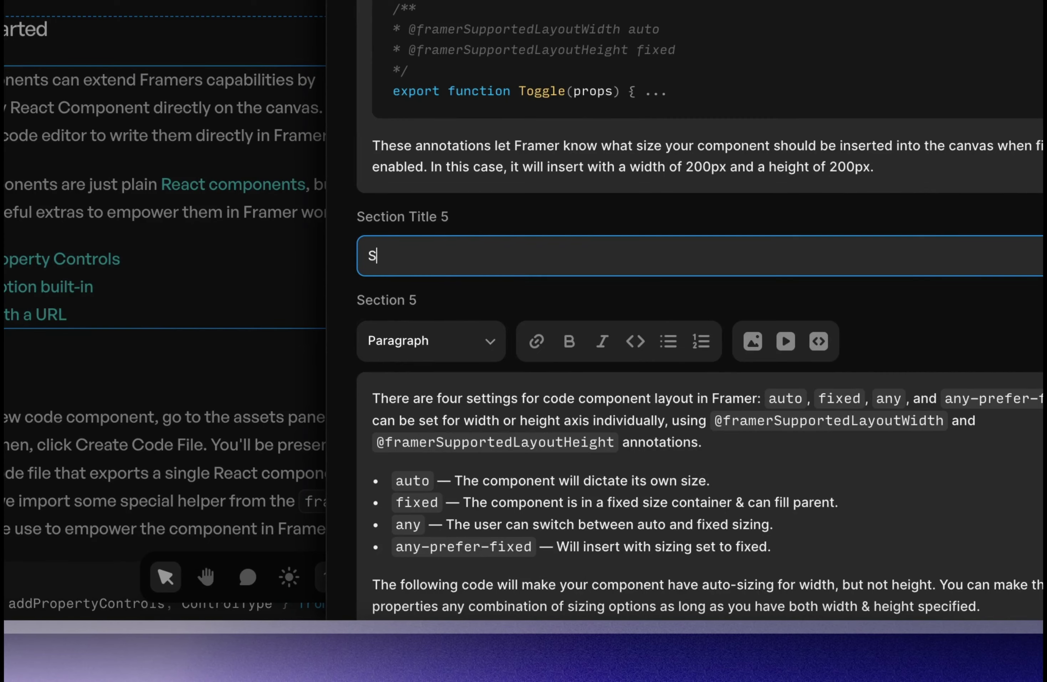
pyautogui.write('ection 5')
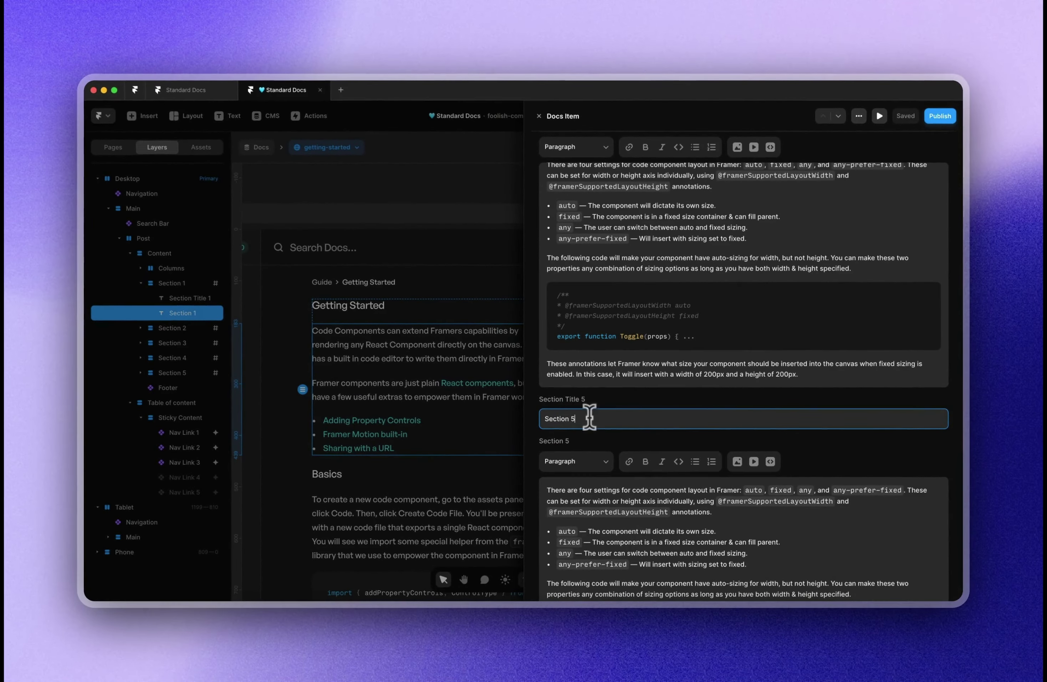
# Set Section Title 4 to "Section 4" and close the Docs item.
pyautogui.scroll(5, 621, 416)
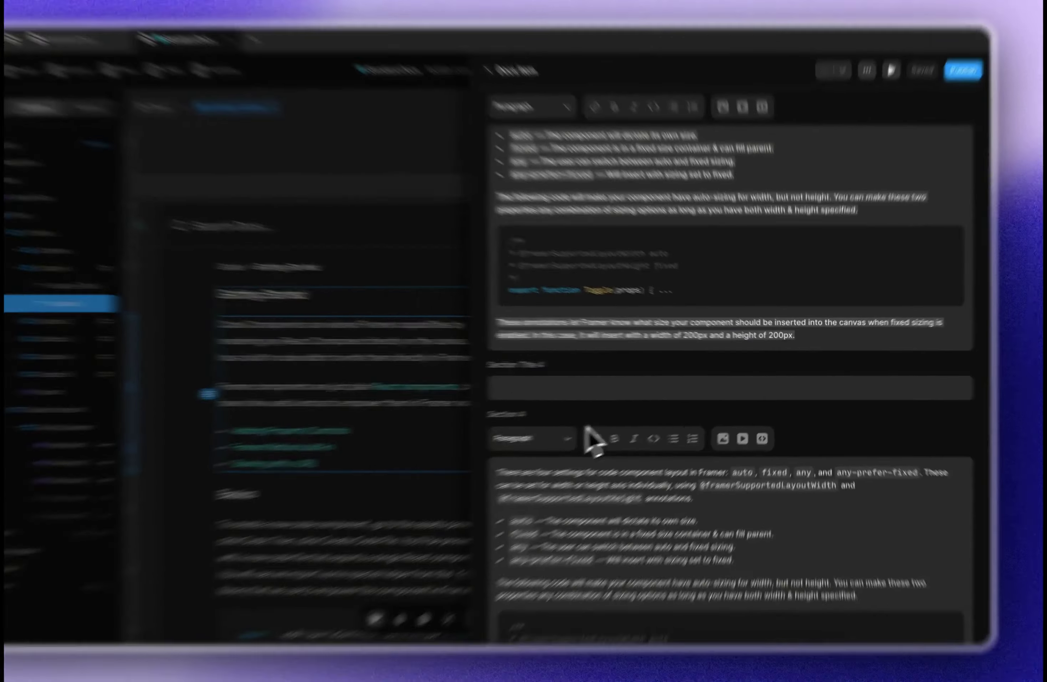
pyautogui.click(606, 418)
pyautogui.write('Section 4')
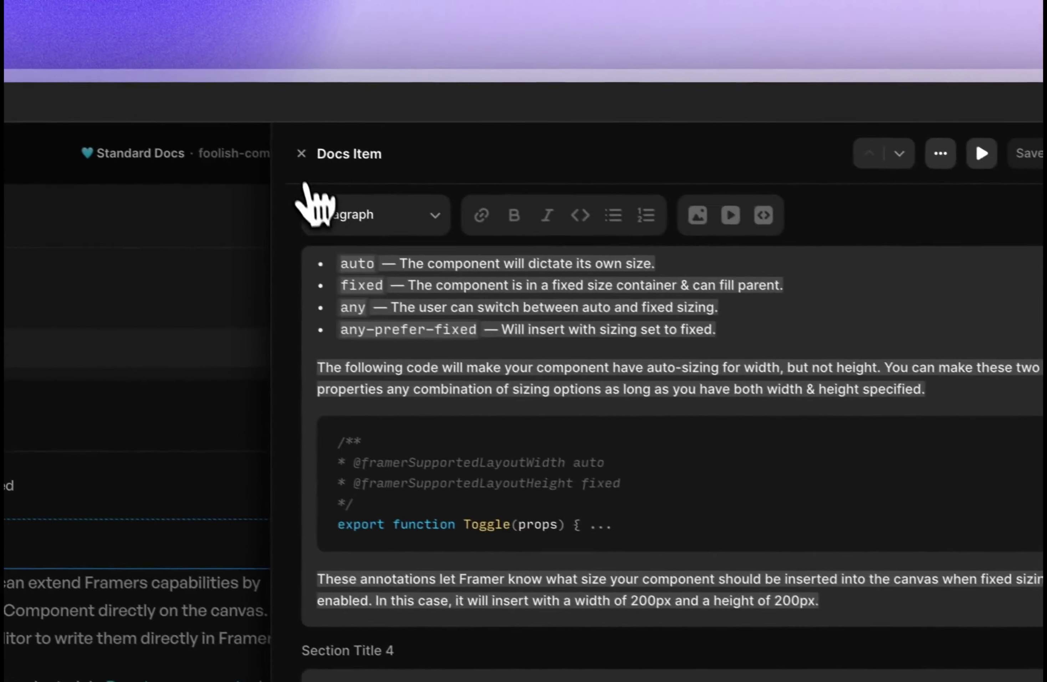
pyautogui.click(300, 155)
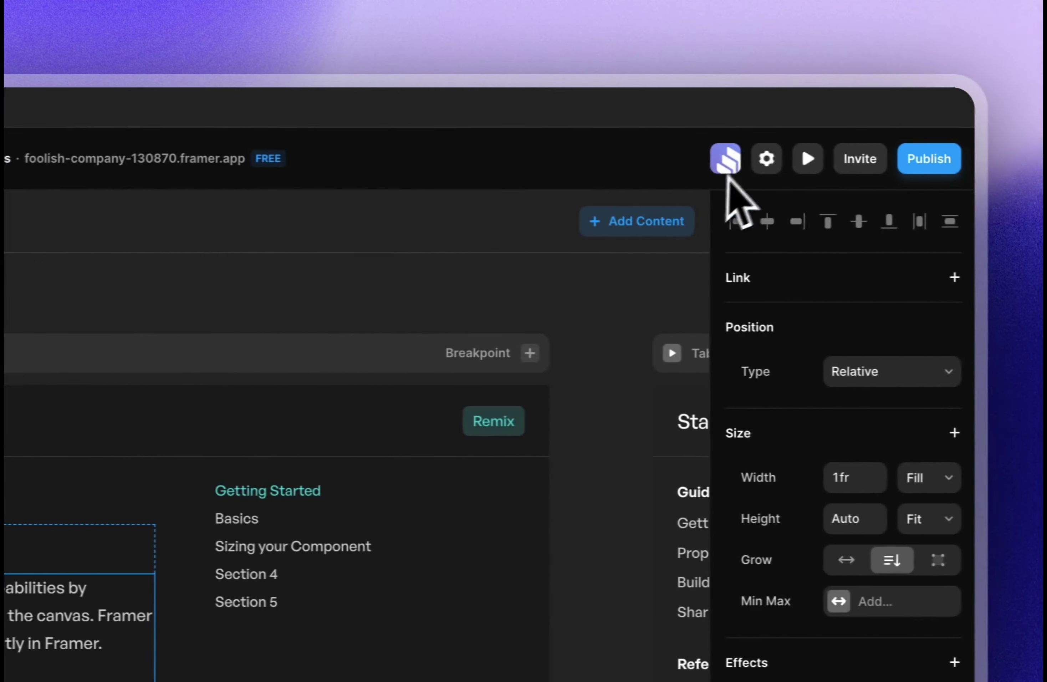
# Open the page preview and test jumping between sections with the table of contents links.
pyautogui.click(947, 158)
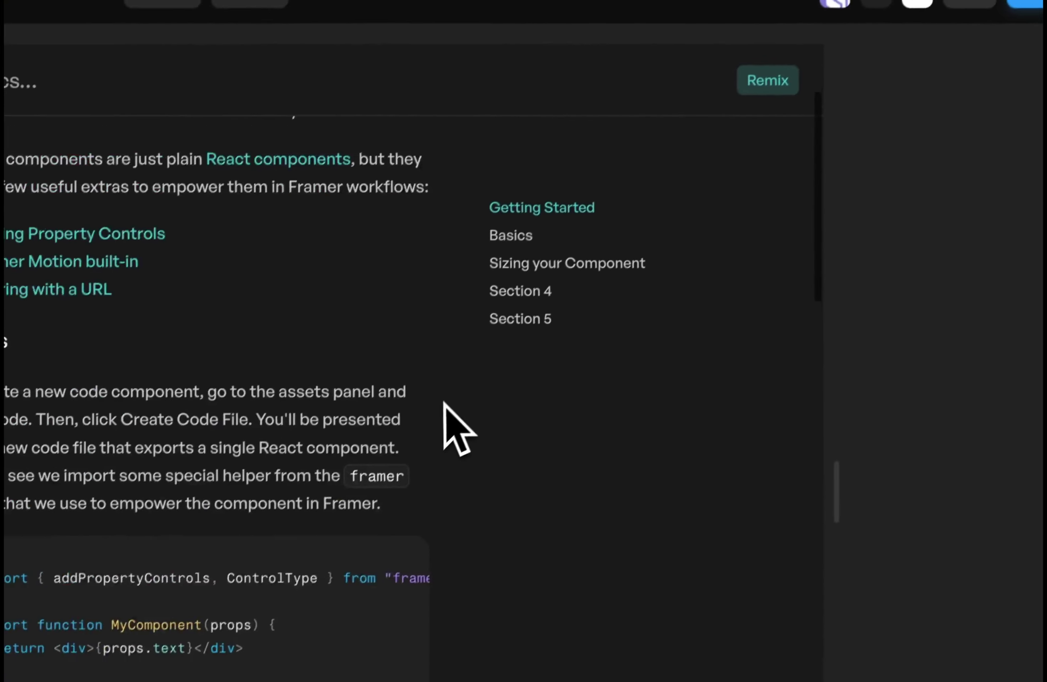
pyautogui.scroll(-15, 445, 403)
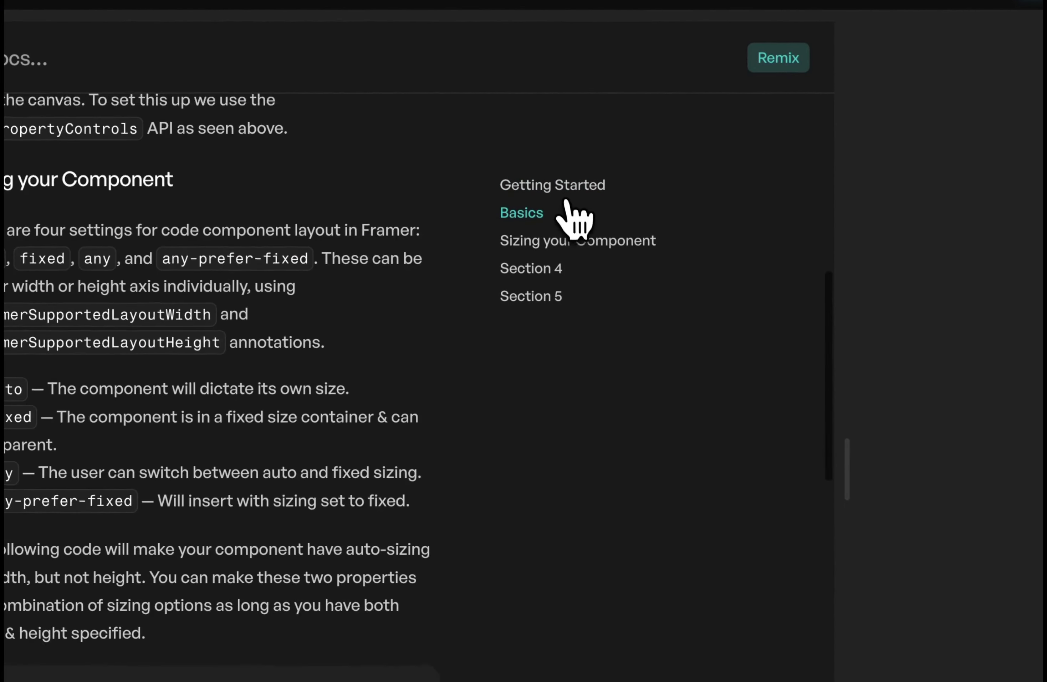
pyautogui.click(566, 203)
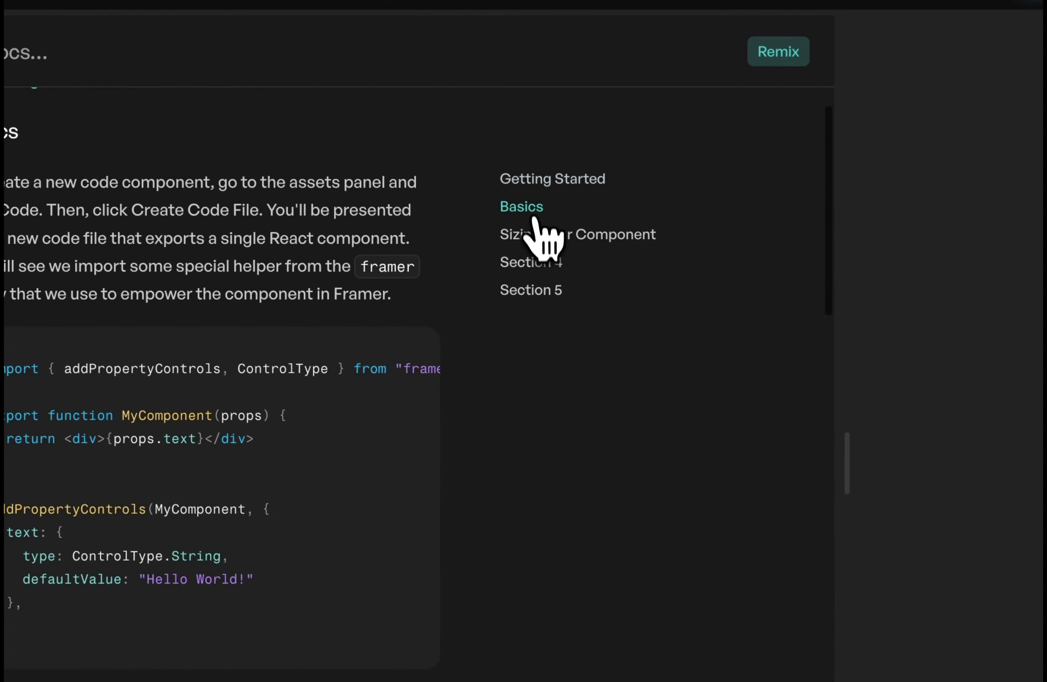
pyautogui.click(549, 239)
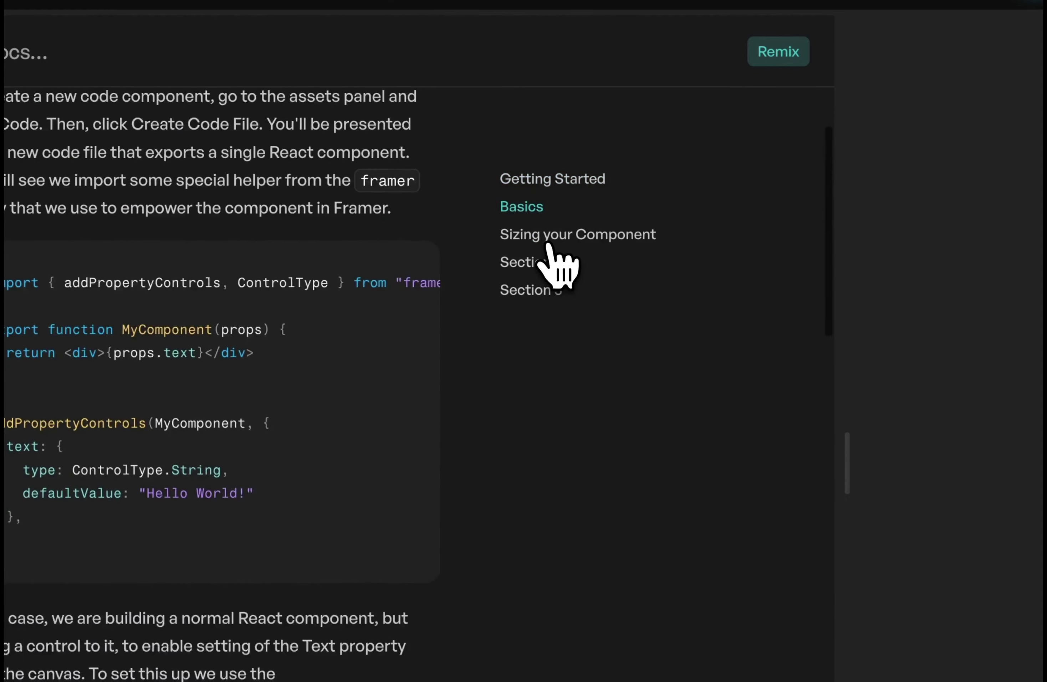
pyautogui.click(545, 259)
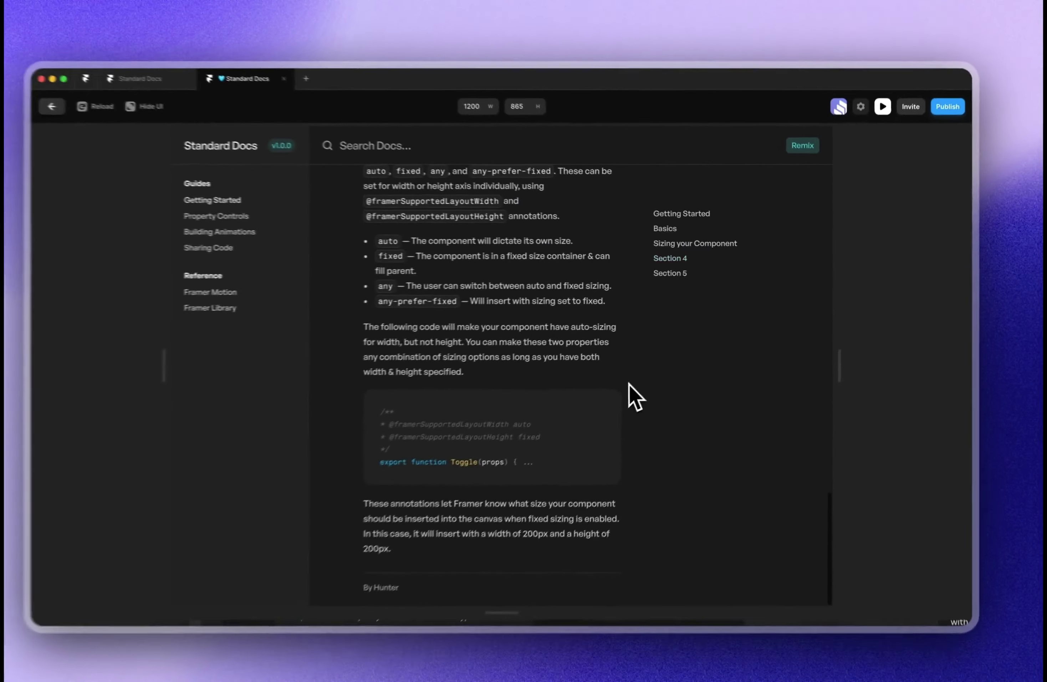
pyautogui.click(695, 244)
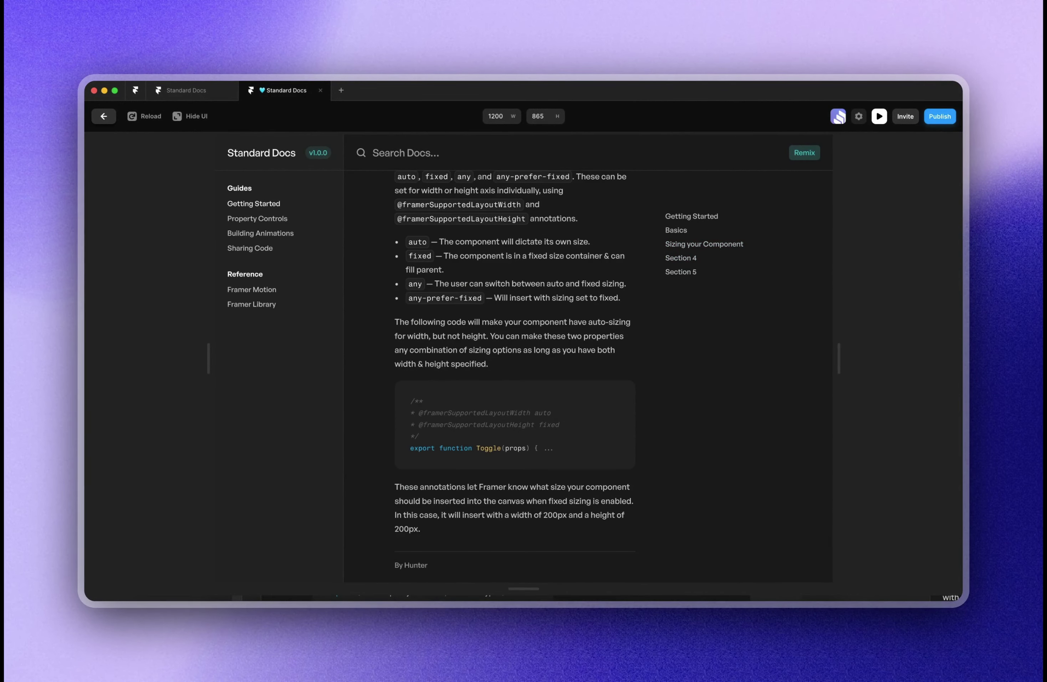
# Examine which table of contents link is highlighted while scrolling between the sections and the page end, and return to the canvas.
pyautogui.scroll(-3, 515, 376)
pyautogui.scroll(-6, 514, 376)
pyautogui.scroll(7, 514, 376)
pyautogui.scroll(-1, 515, 377)
pyautogui.scroll(5, 514, 377)
pyautogui.scroll(-3, 514, 376)
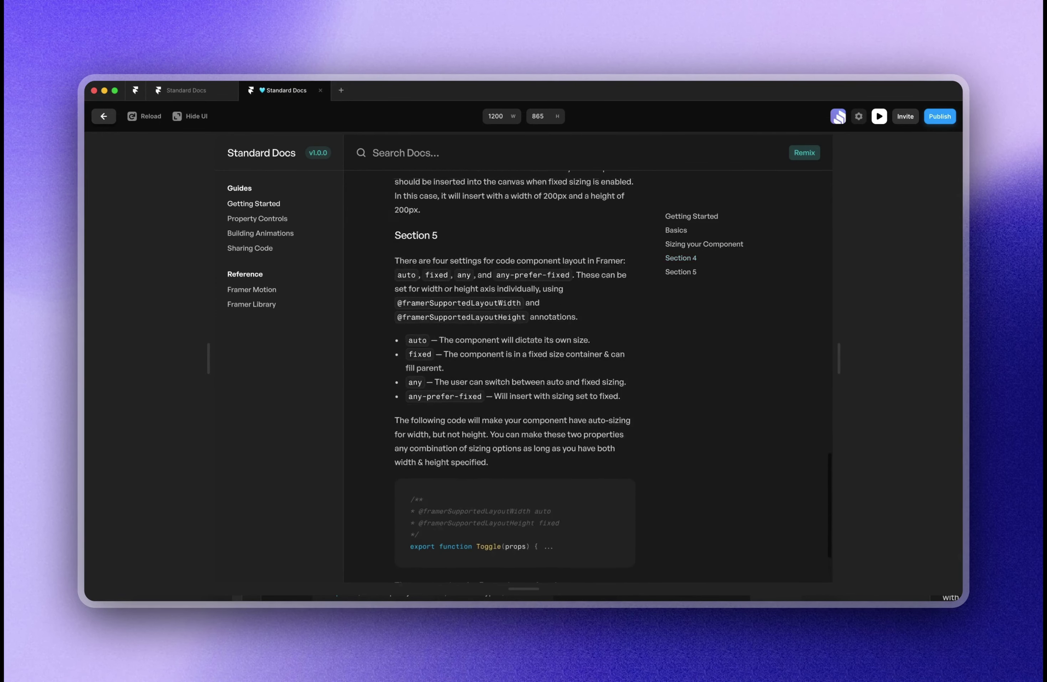
pyautogui.scroll(6, 514, 377)
pyautogui.scroll(5, 515, 376)
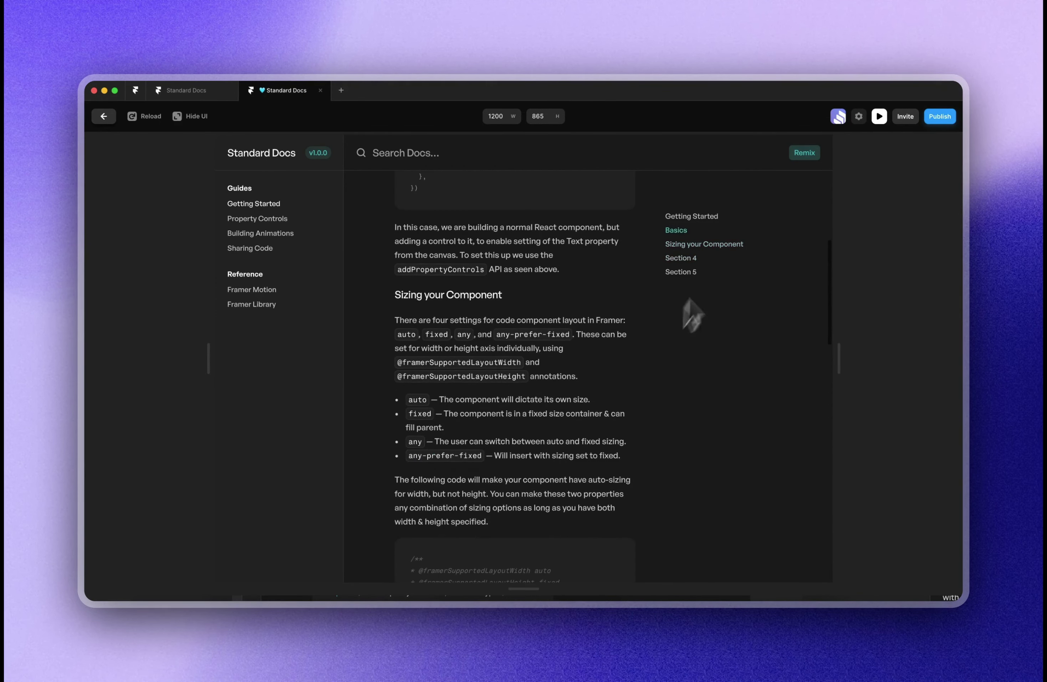
pyautogui.scroll(-15, 683, 343)
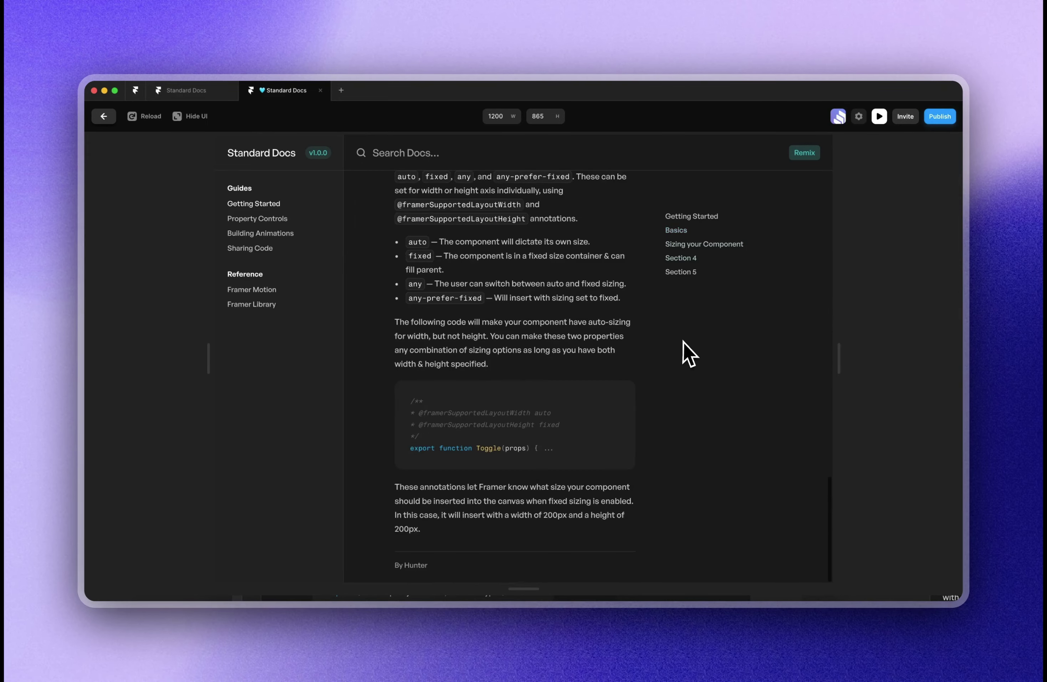
pyautogui.scroll(2, 683, 342)
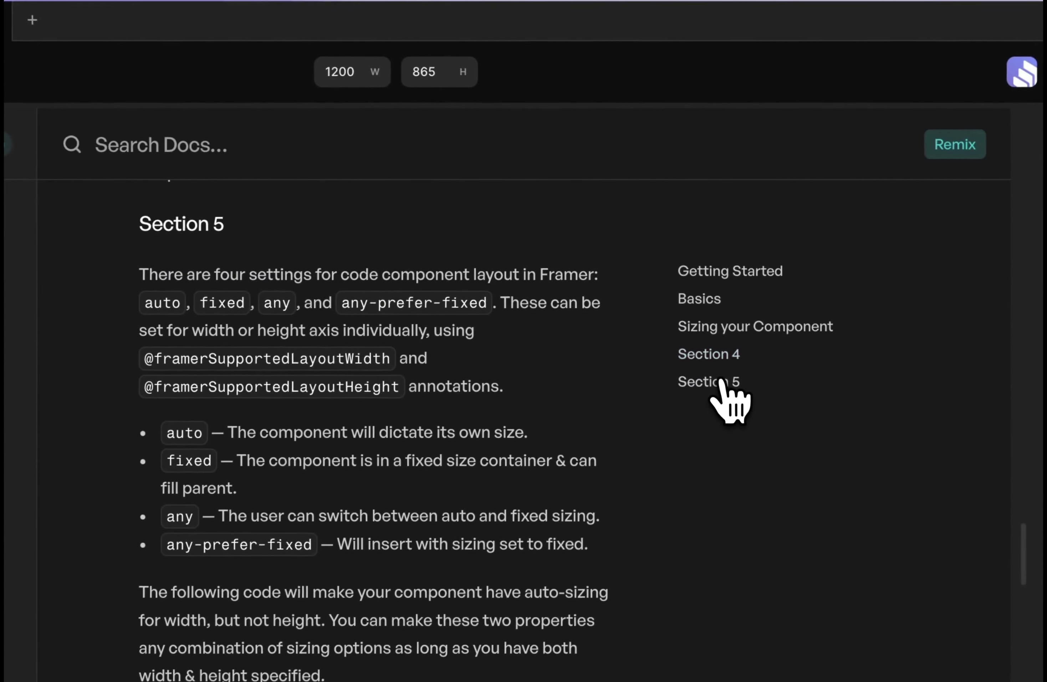
pyautogui.scroll(1, 719, 373)
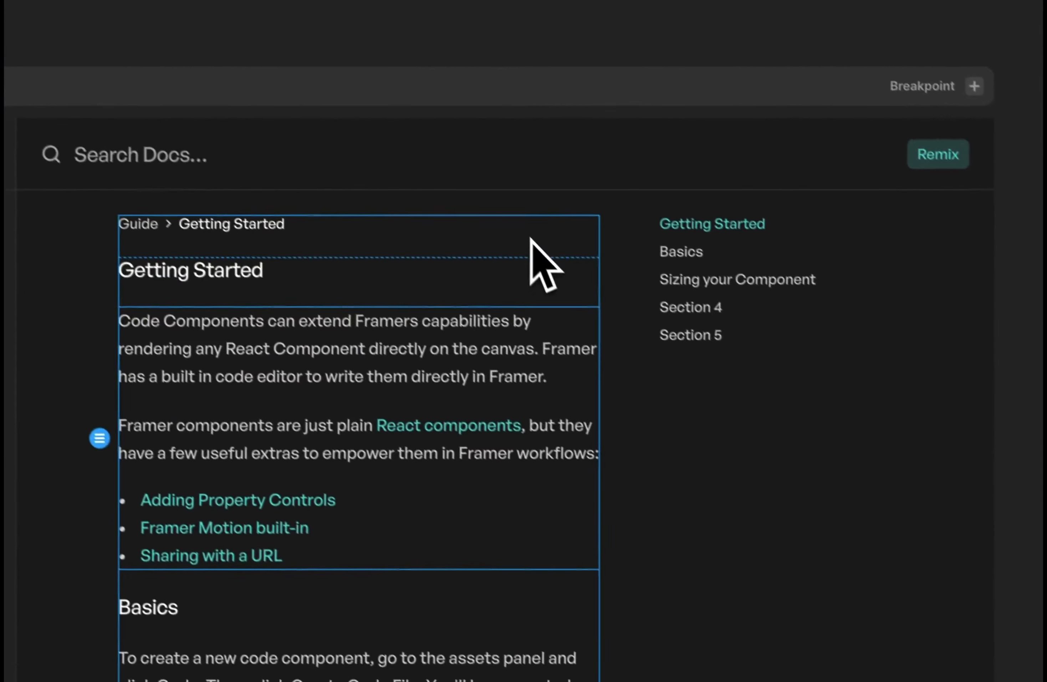
# Duplicate the Section 5 stack at the end of the Desktop content and rename the copy Spacer.
pyautogui.press('super+minus')
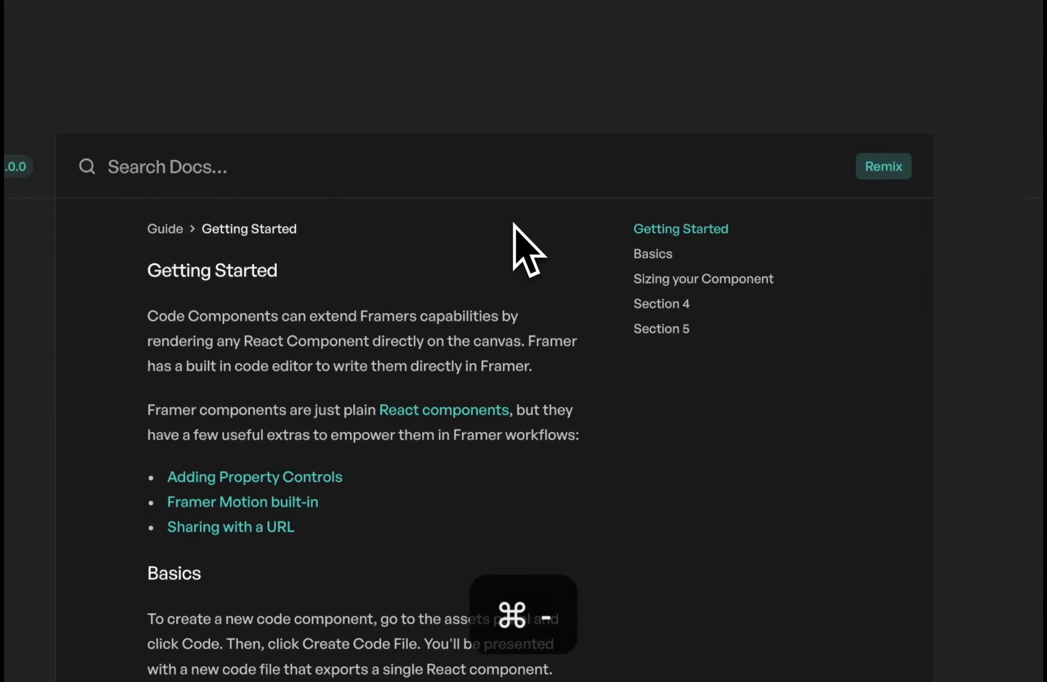
pyautogui.scroll(-15, 511, 425)
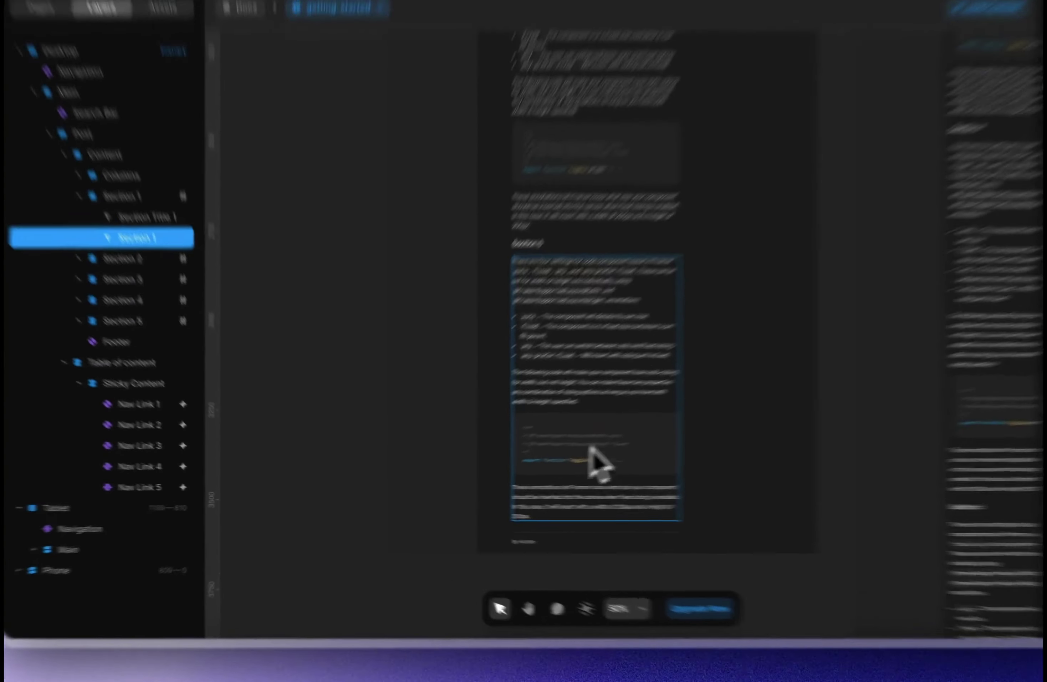
pyautogui.click(509, 456)
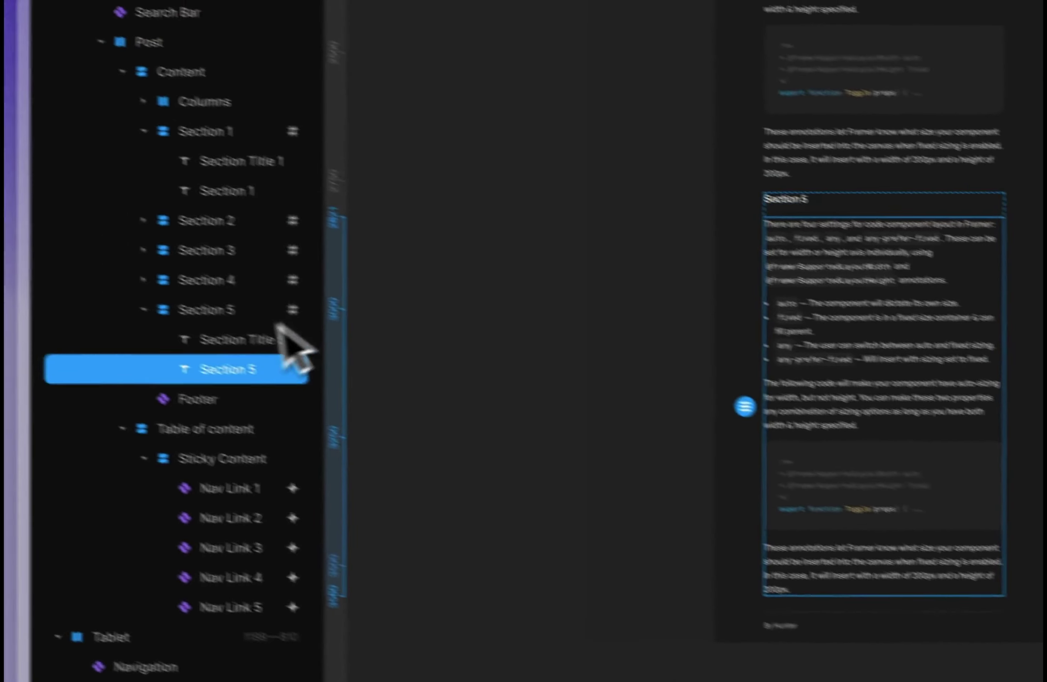
pyautogui.click(171, 374)
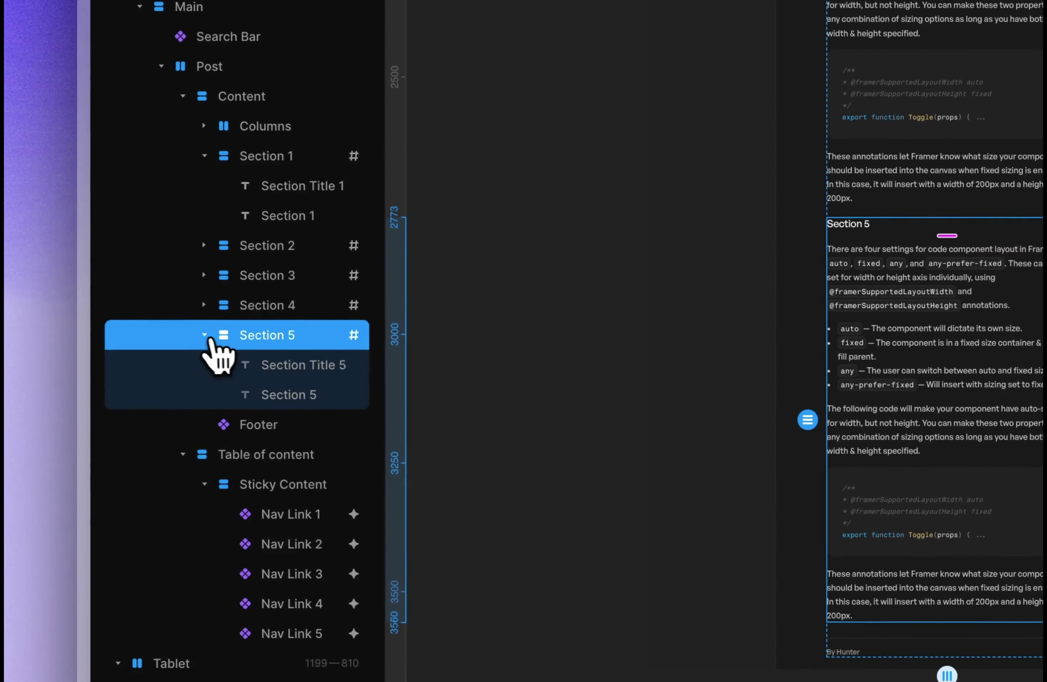
pyautogui.click(199, 333)
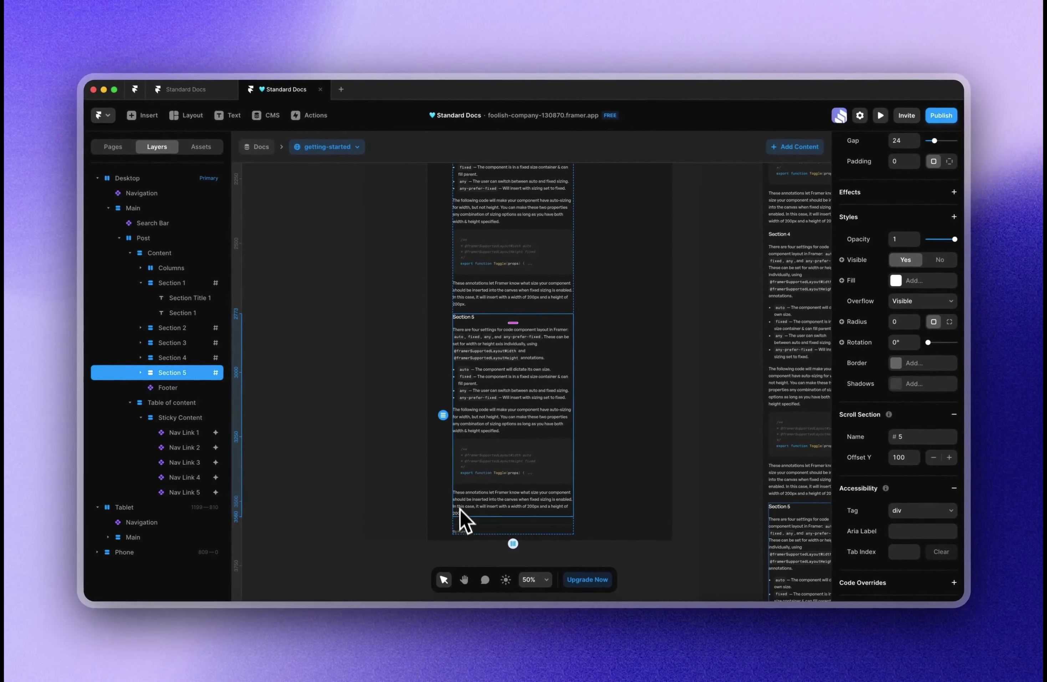
pyautogui.hotkey('ctrl', 'd')
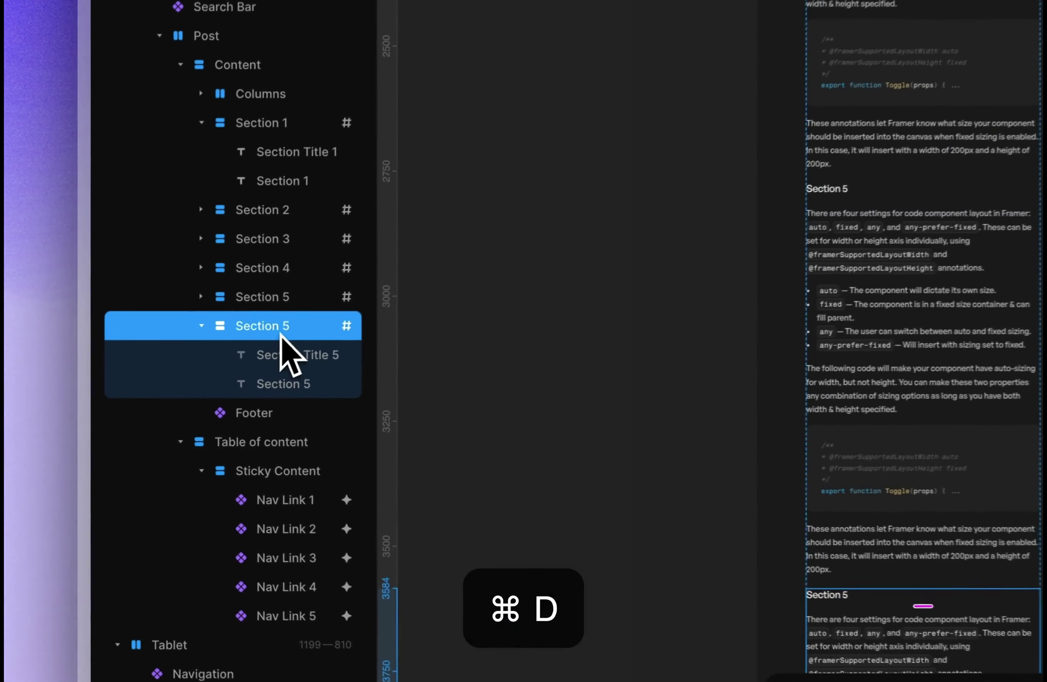
pyautogui.doubleClick(185, 393)
pyautogui.click(303, 328)
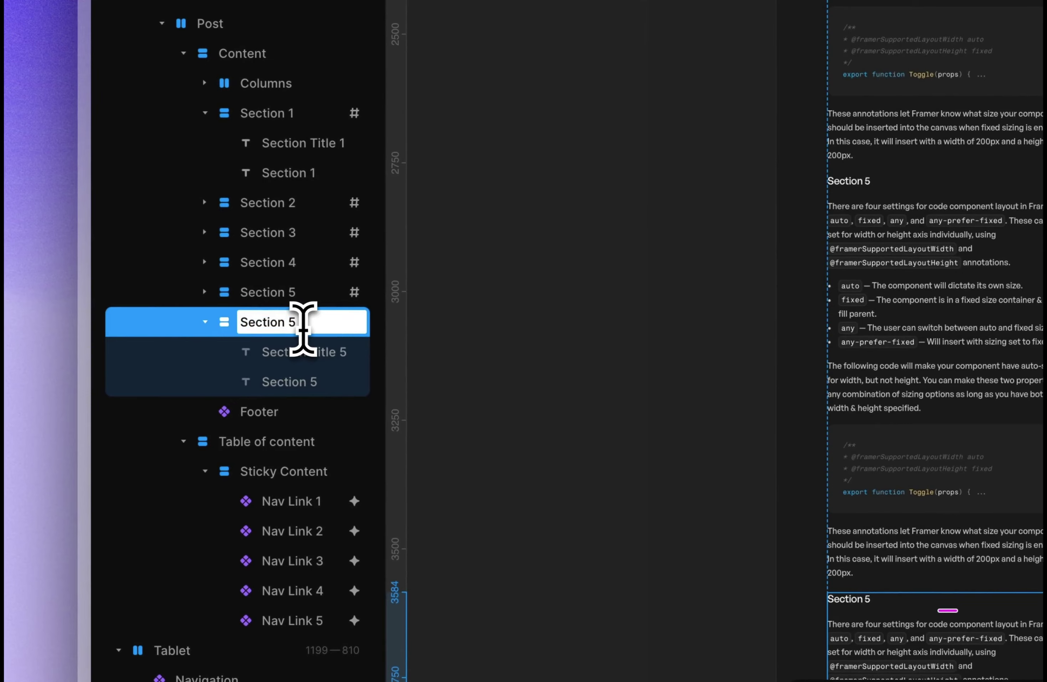
pyautogui.press('super+a')
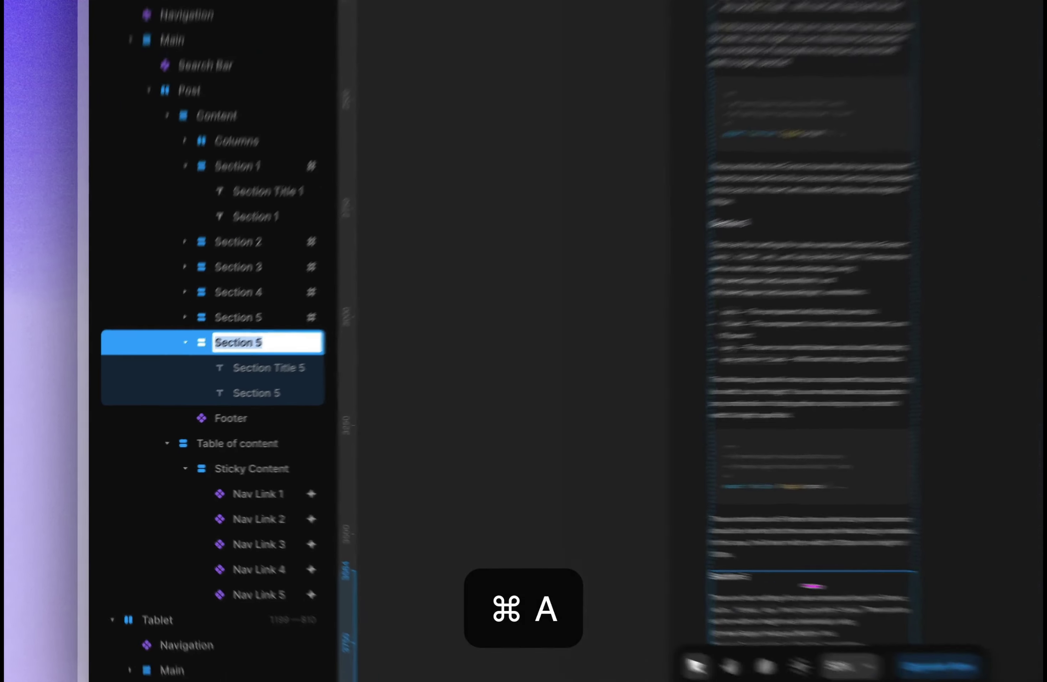
pyautogui.write('Spacer')
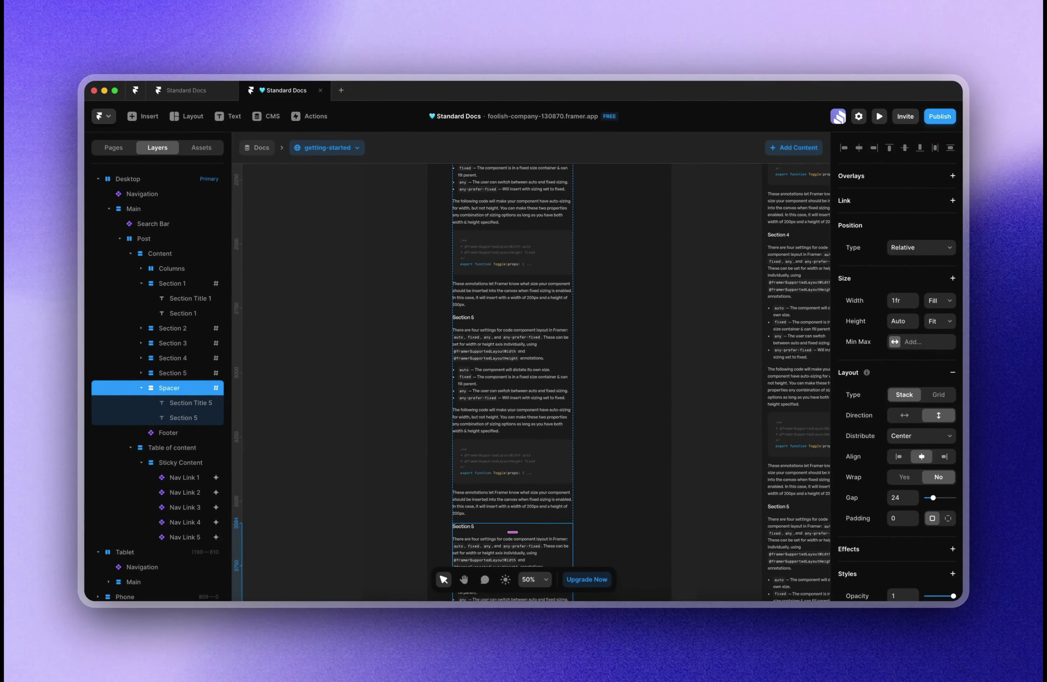
# Delete the Section Title 5 and Section 5 text layers inside the Spacer stack.
pyautogui.click(191, 403)
pyautogui.press('Delete')
pyautogui.click(194, 404)
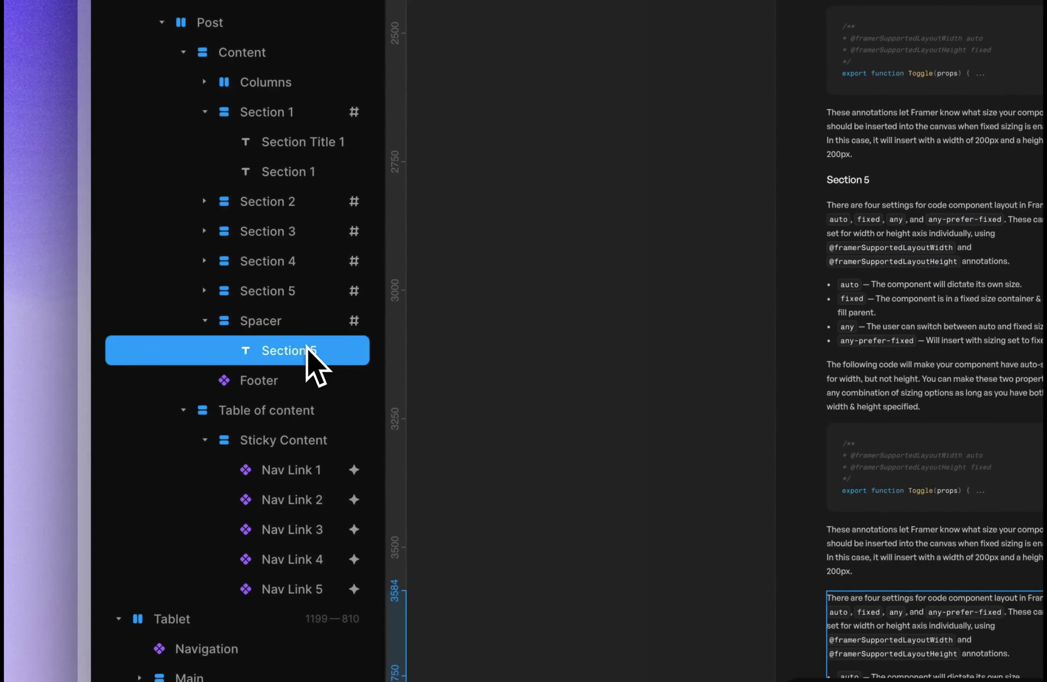
pyautogui.press('Delete')
# Give the Spacer stack a fixed height of 150 and open its scroll section name for editing.
pyautogui.click(293, 327)
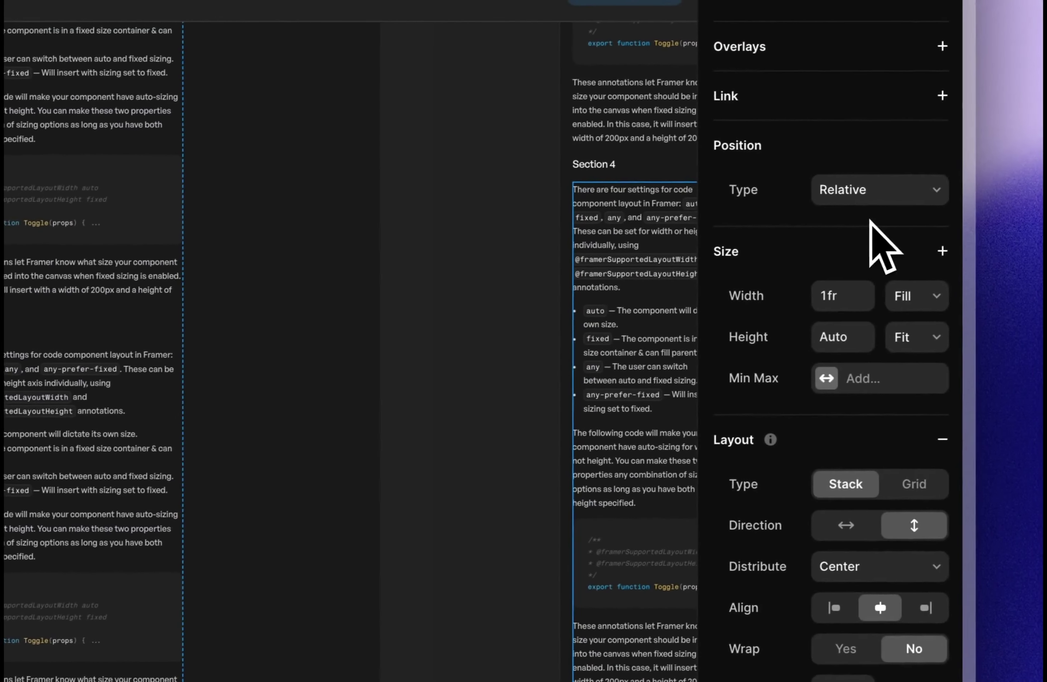
pyautogui.click(840, 337)
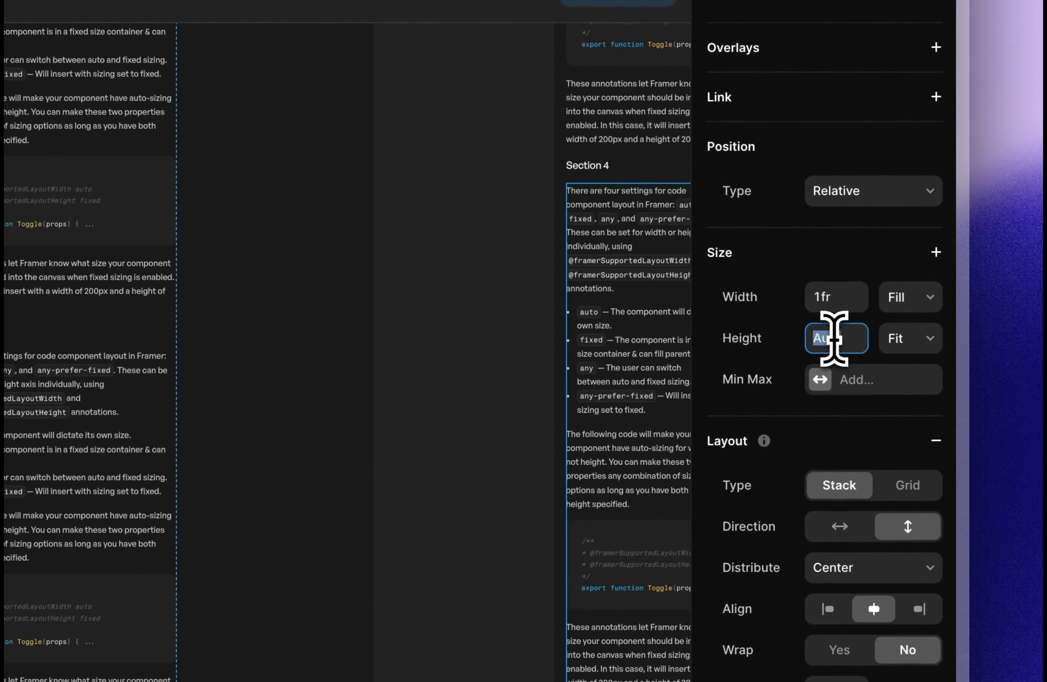
pyautogui.write('150px')
pyautogui.press('Return')
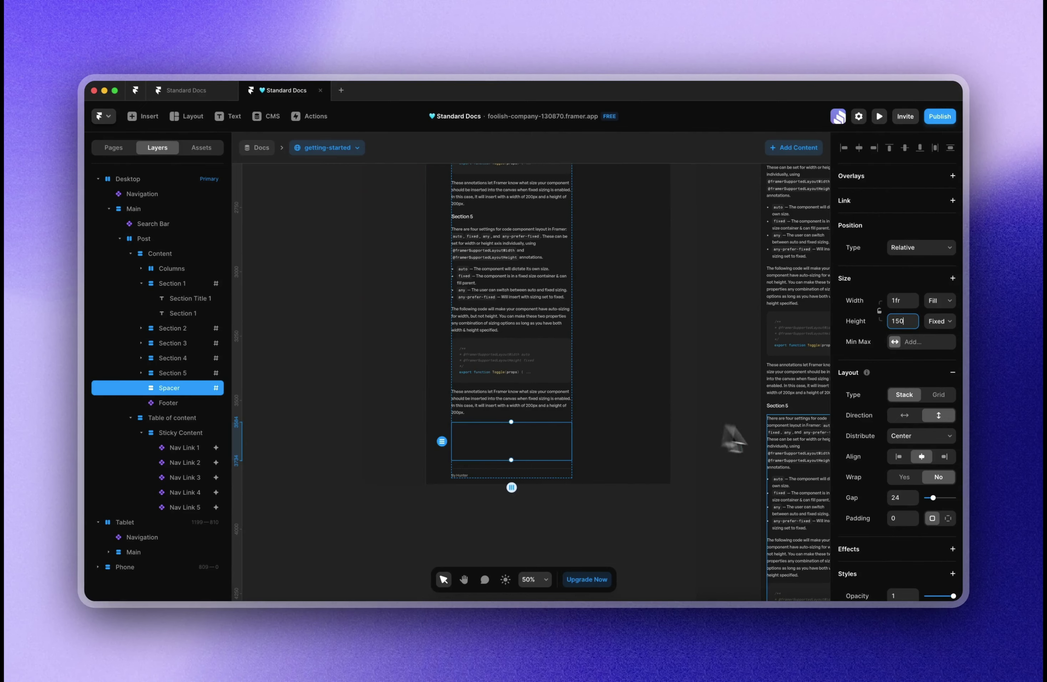
pyautogui.scroll(-10, 933, 504)
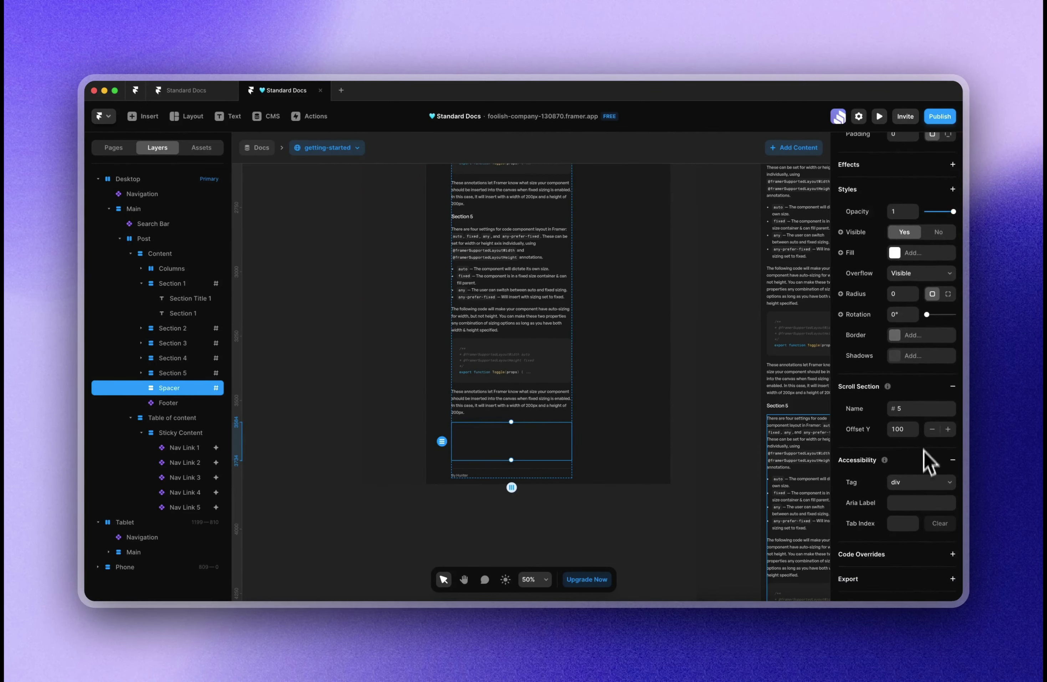
pyautogui.click(912, 409)
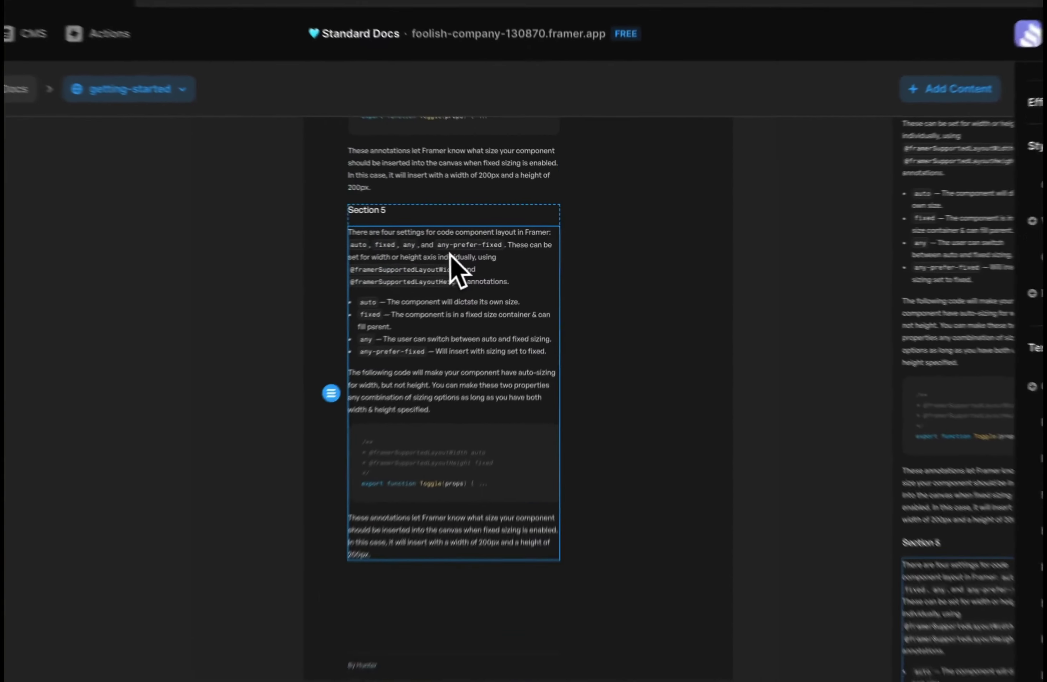
# In the Section 5 nav link's scroll variant, change the section that switches it to Inactive to #end.
pyautogui.scroll(15, 517, 248)
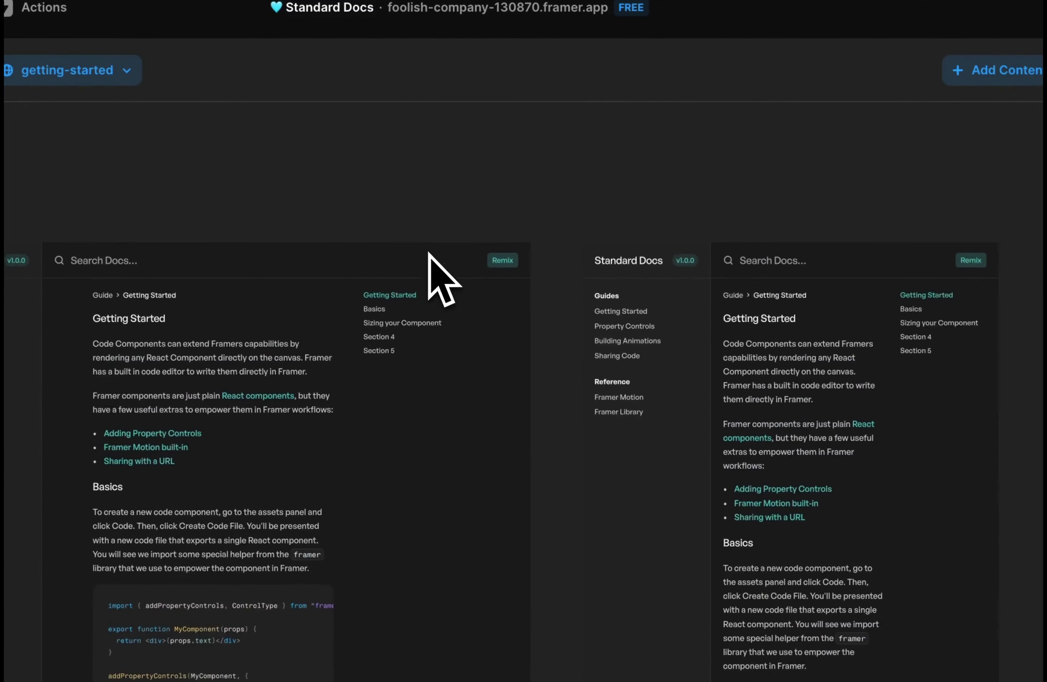
pyautogui.scroll(3, 431, 256)
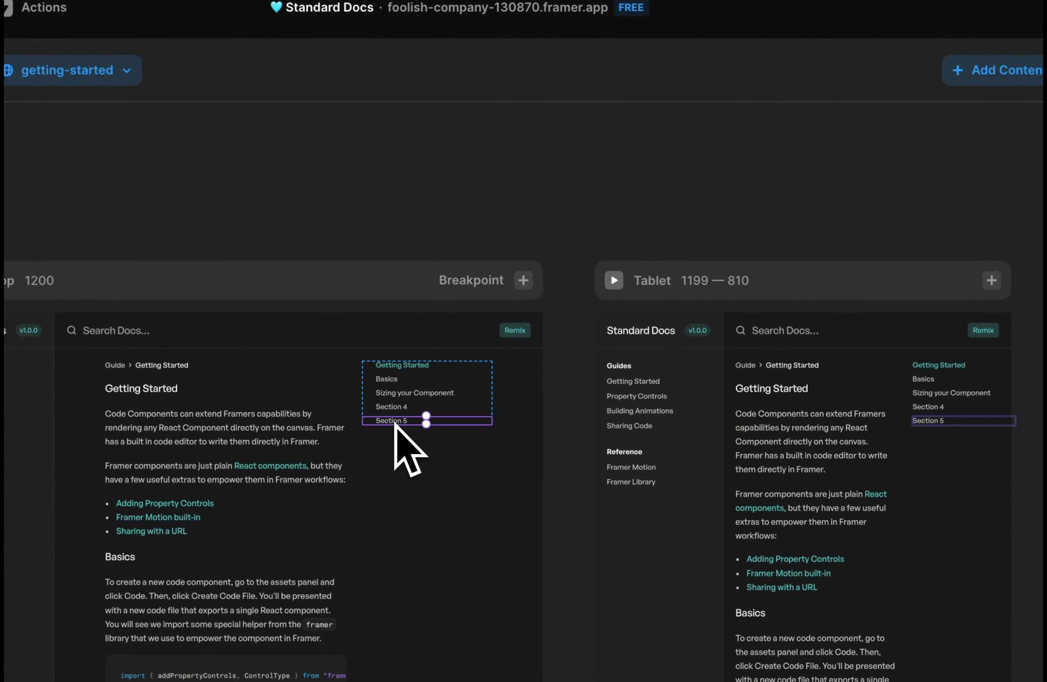
pyautogui.press('super+equal')
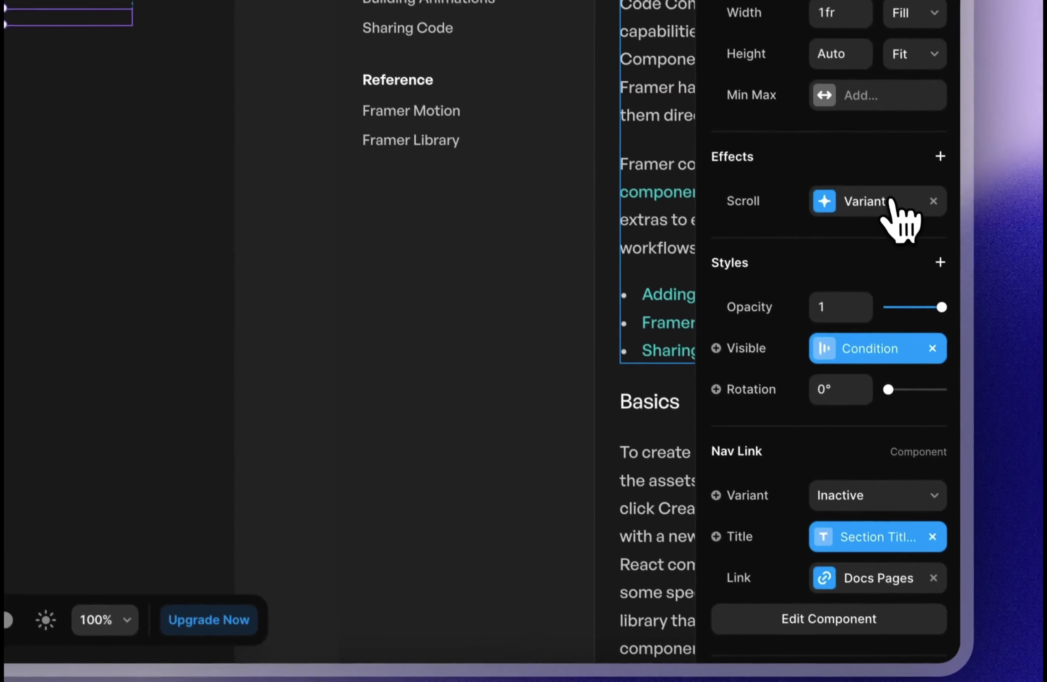
pyautogui.click(889, 202)
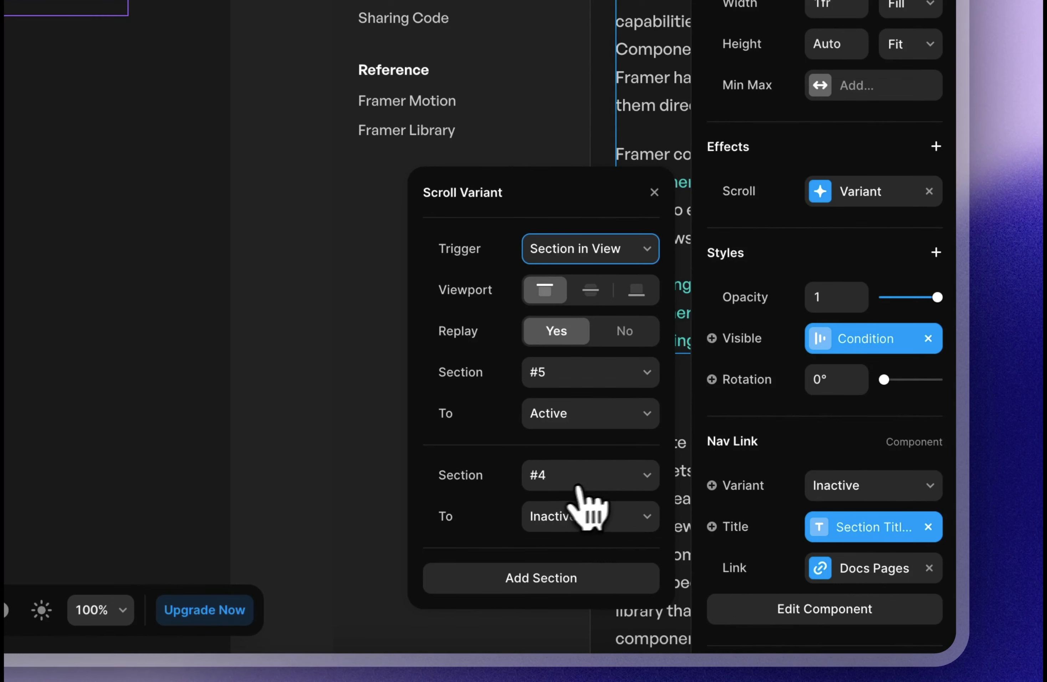
pyautogui.click(607, 482)
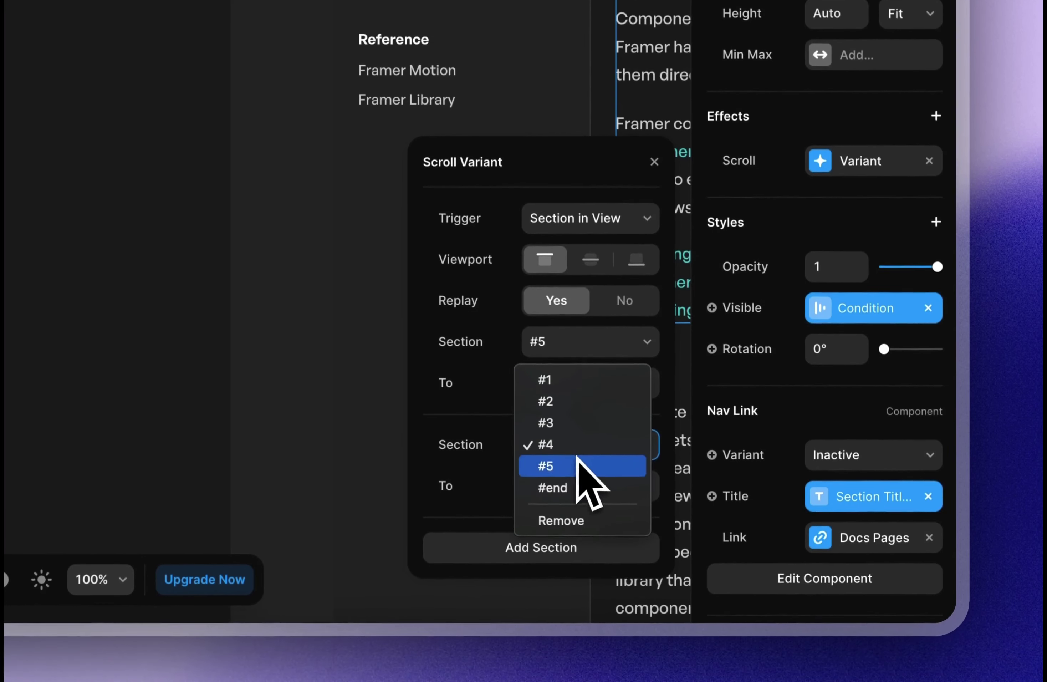
pyautogui.click(572, 488)
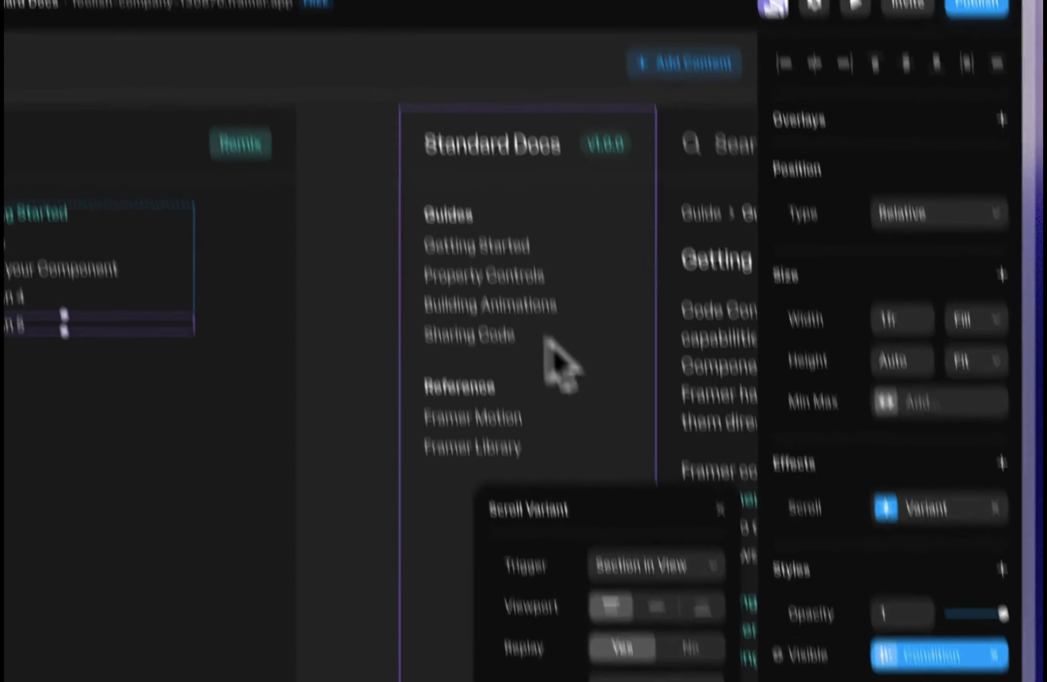
pyautogui.click(402, 509)
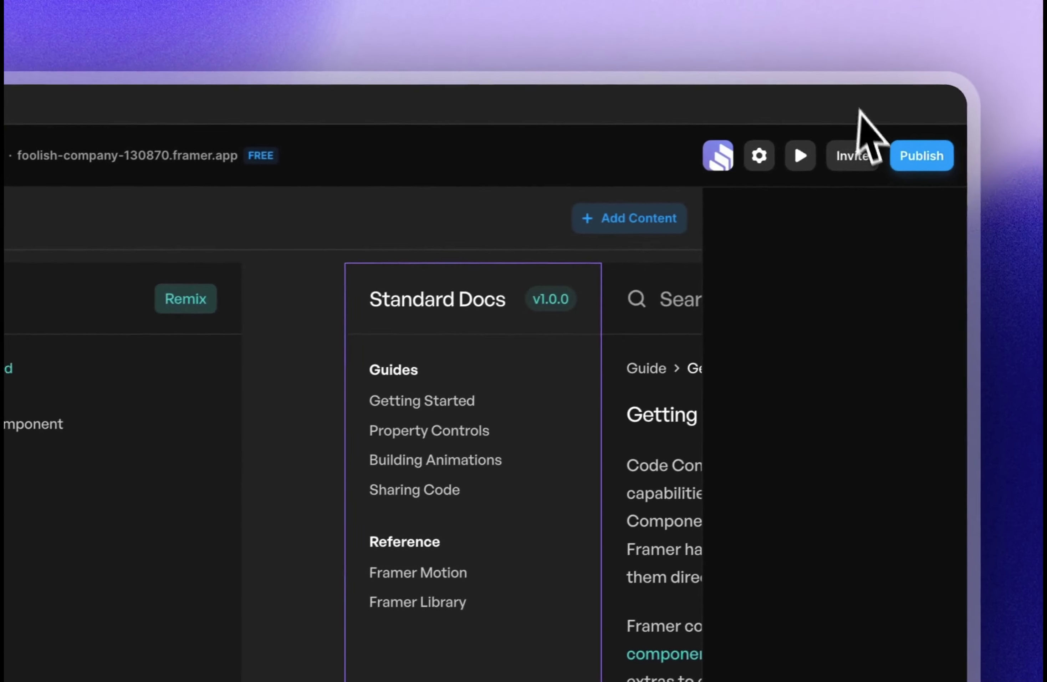
# Preview the page and scroll around its end to check the highlighting of the Section 4 and Section 5 links.
pyautogui.click(798, 159)
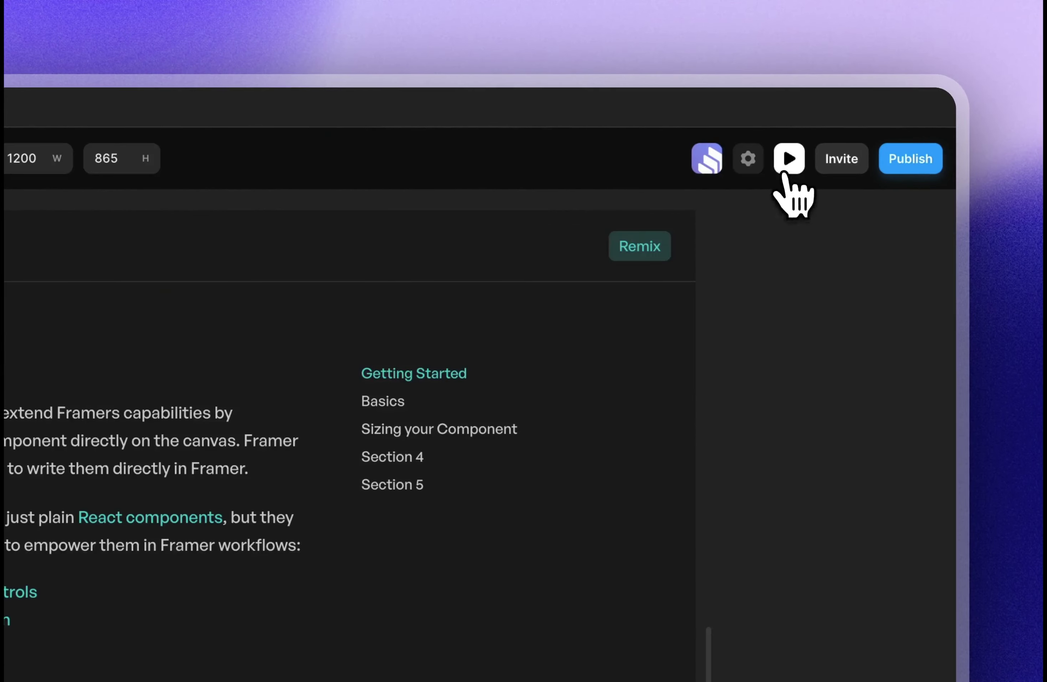
pyautogui.scroll(-15, 508, 530)
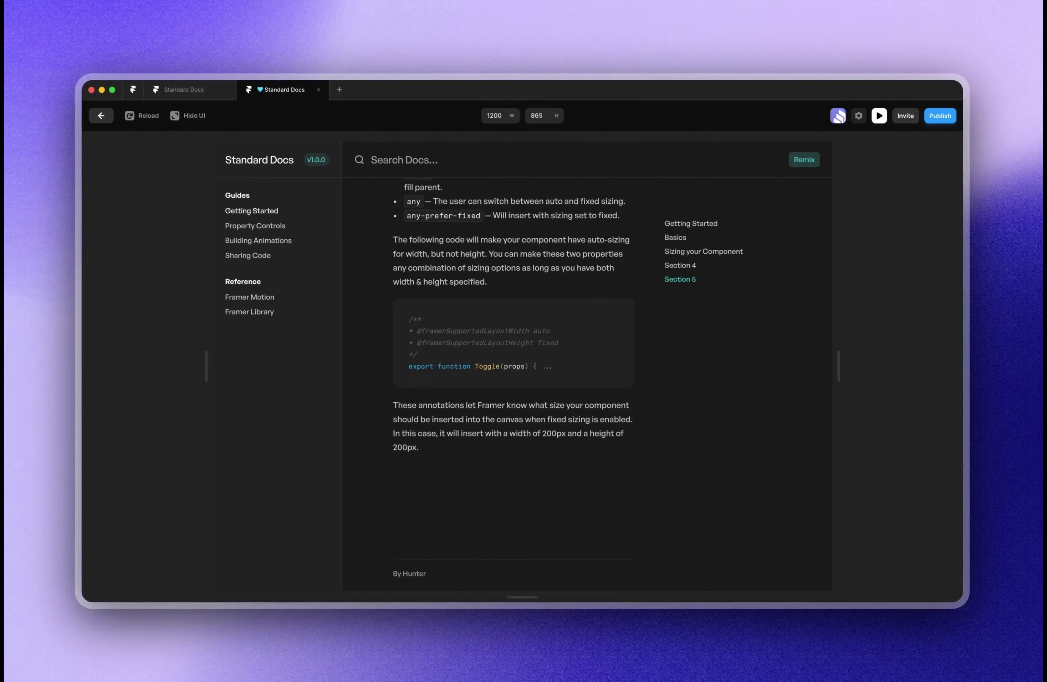
pyautogui.scroll(4, 513, 376)
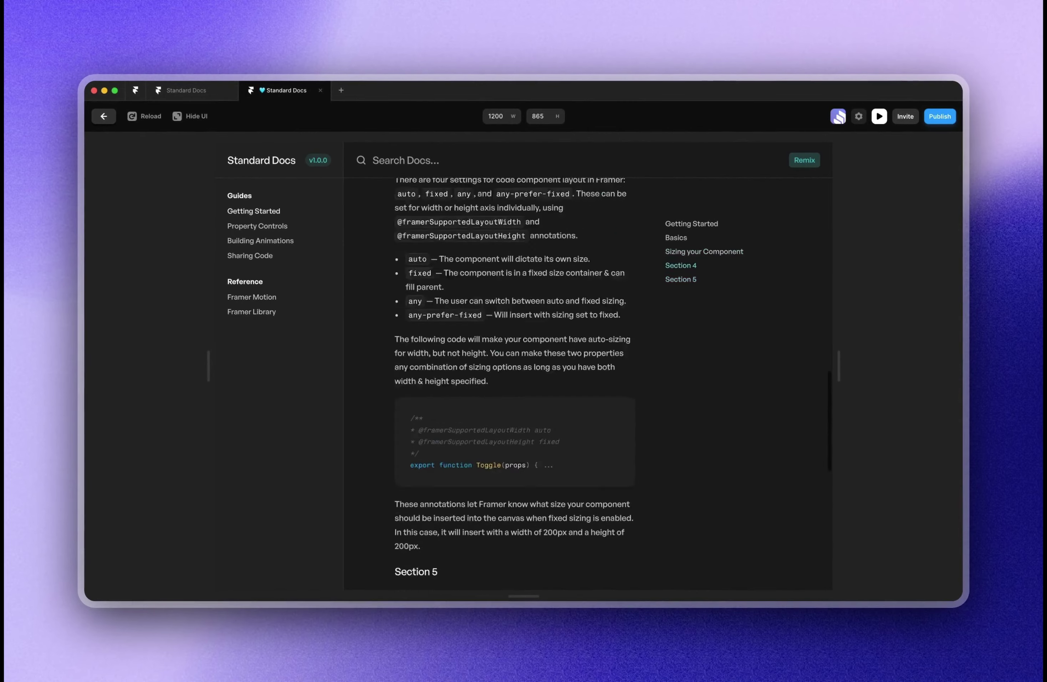
pyautogui.scroll(-3, 706, 392)
# Test the table of contents links in reverse order, from Section 5 up to Getting Started.
pyautogui.click(687, 281)
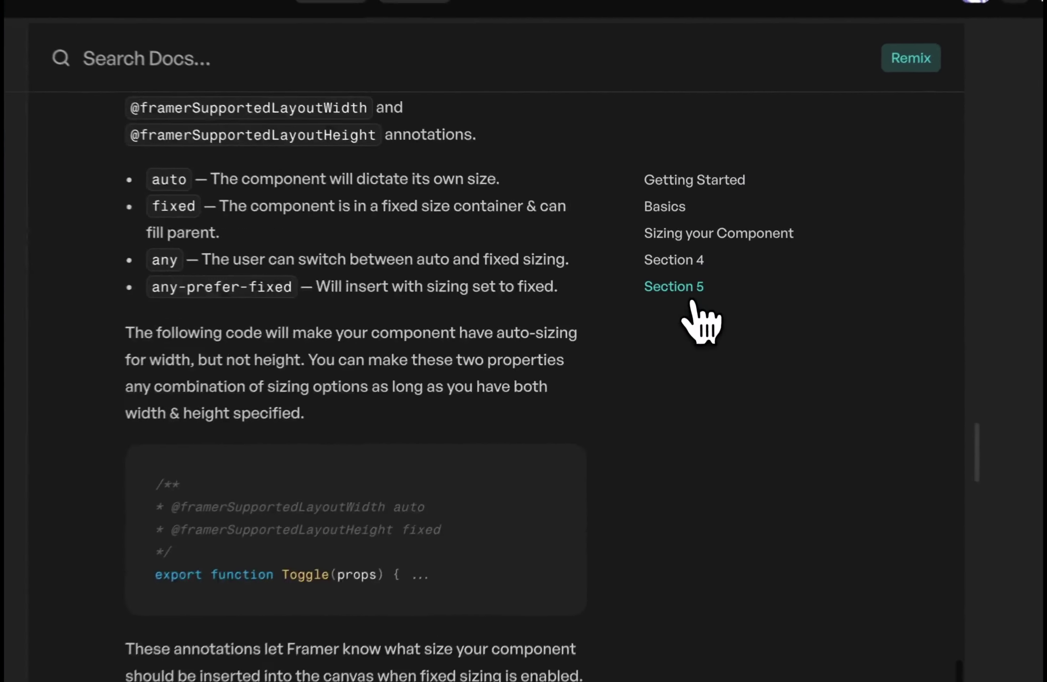
pyautogui.click(693, 259)
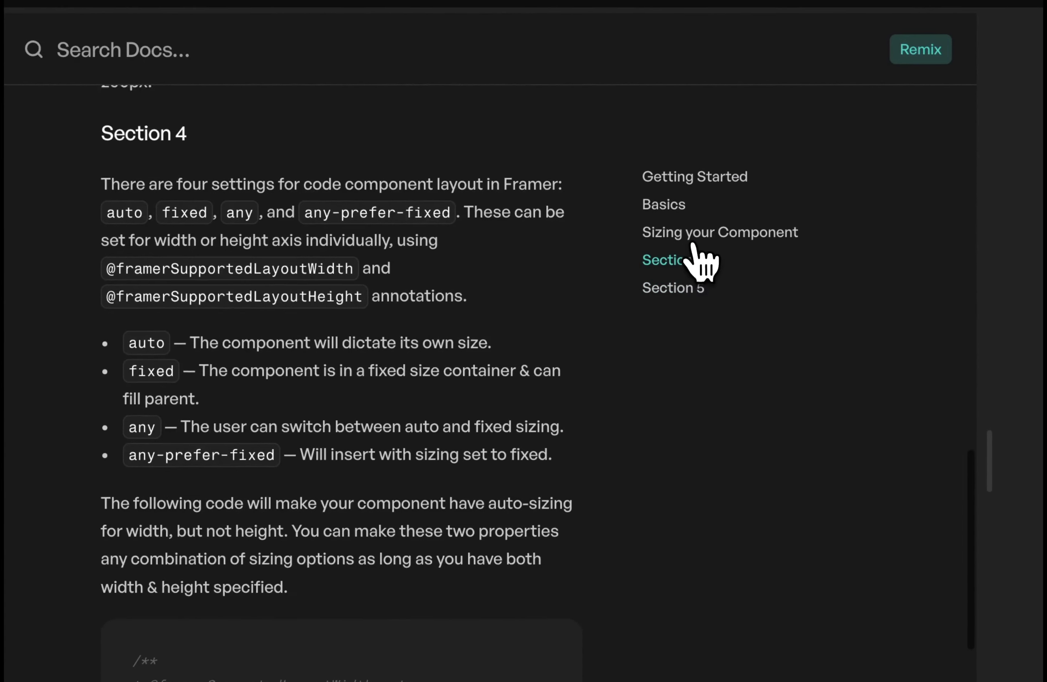
pyautogui.click(691, 235)
pyautogui.click(677, 207)
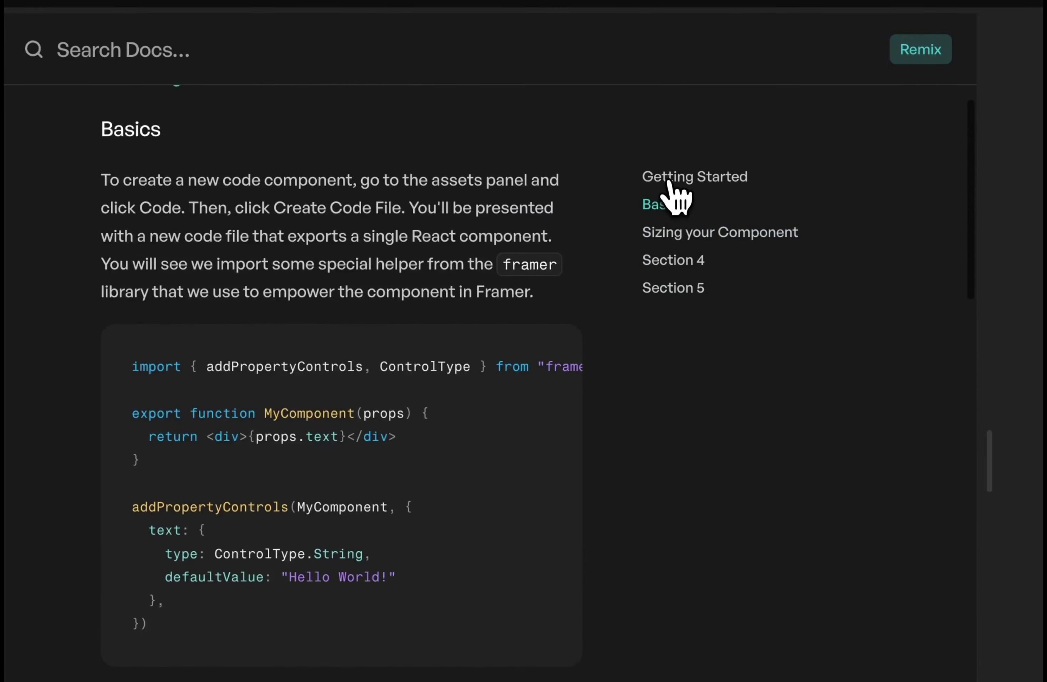
pyautogui.click(673, 179)
# Scroll through the whole previewed page and test the nav links again to examine how the active link changes.
pyautogui.scroll(-5, 691, 485)
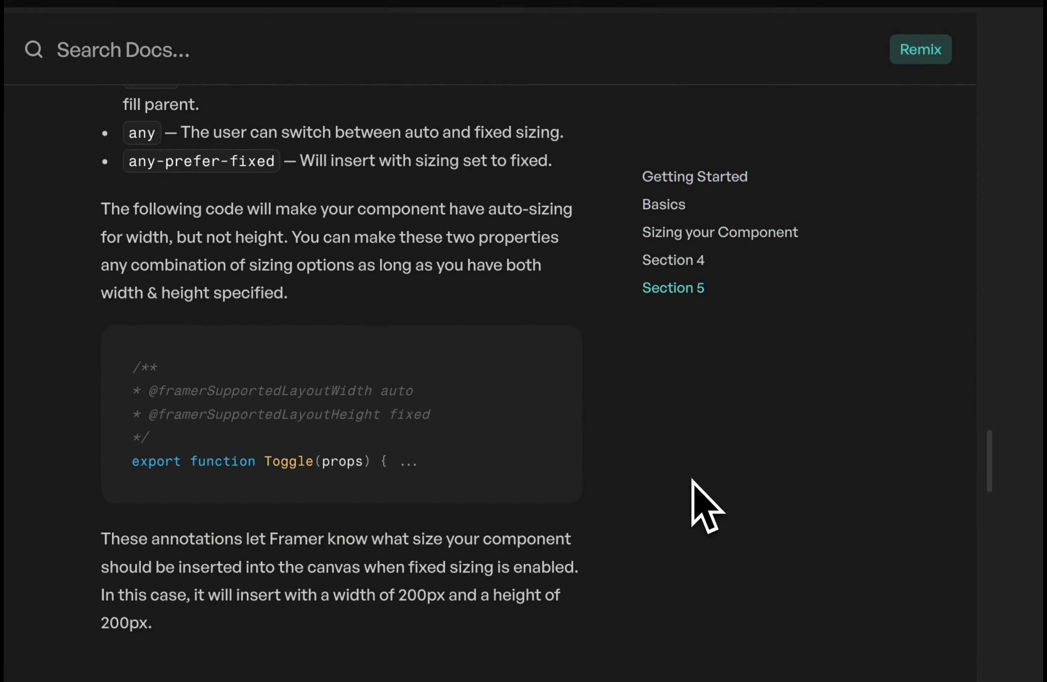
pyautogui.scroll(6, 705, 504)
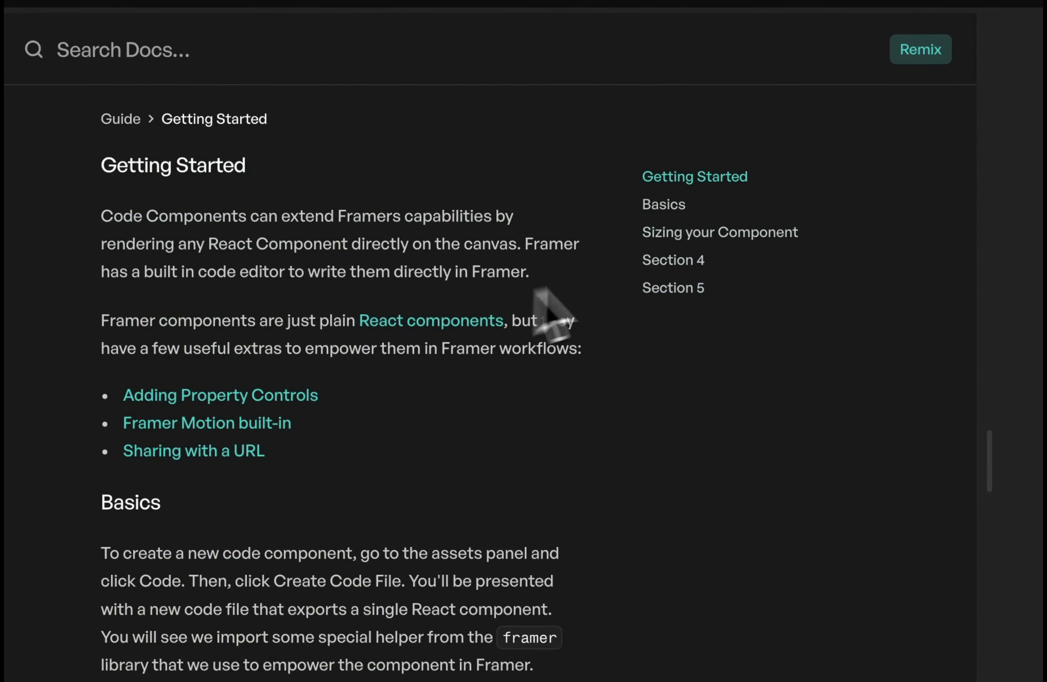
pyautogui.click(673, 231)
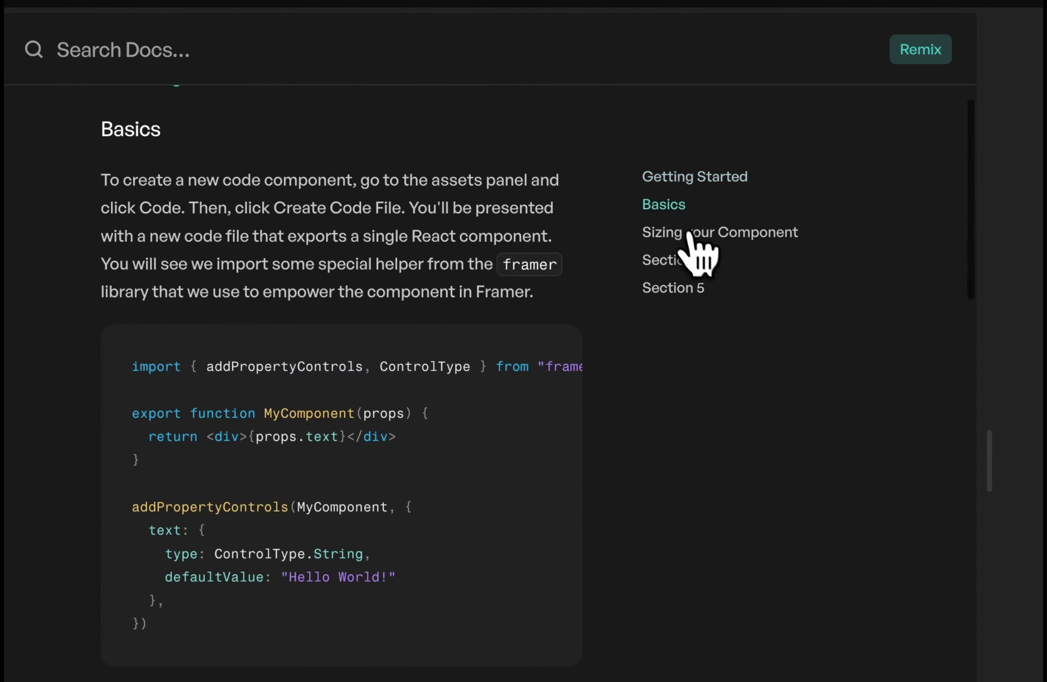
pyautogui.scroll(-3, 542, 380)
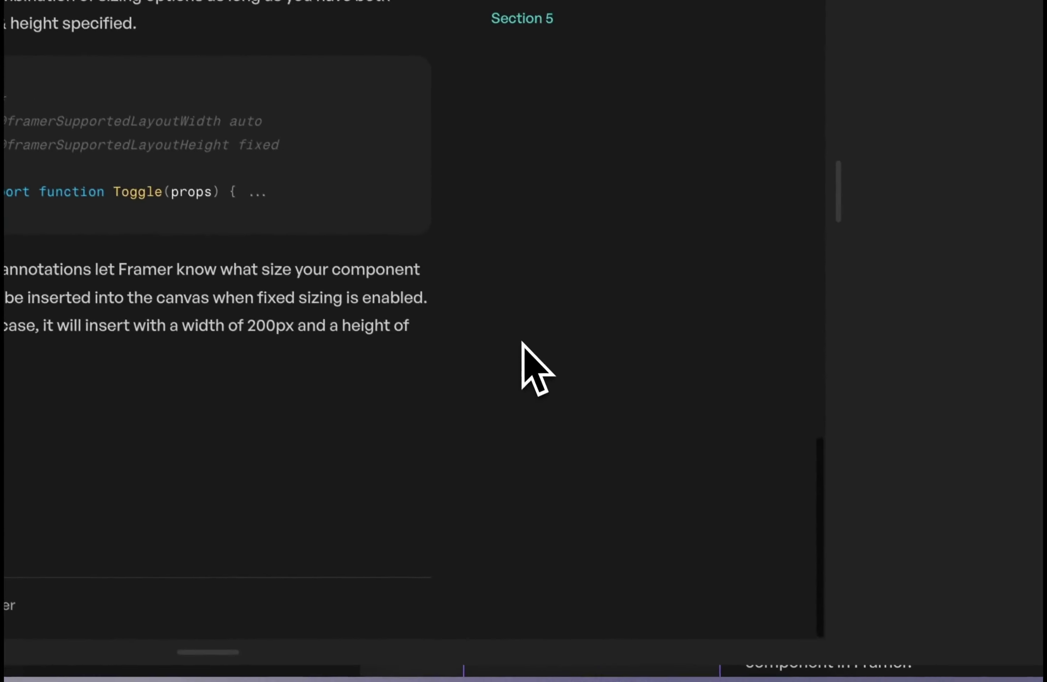
pyautogui.scroll(8, 527, 354)
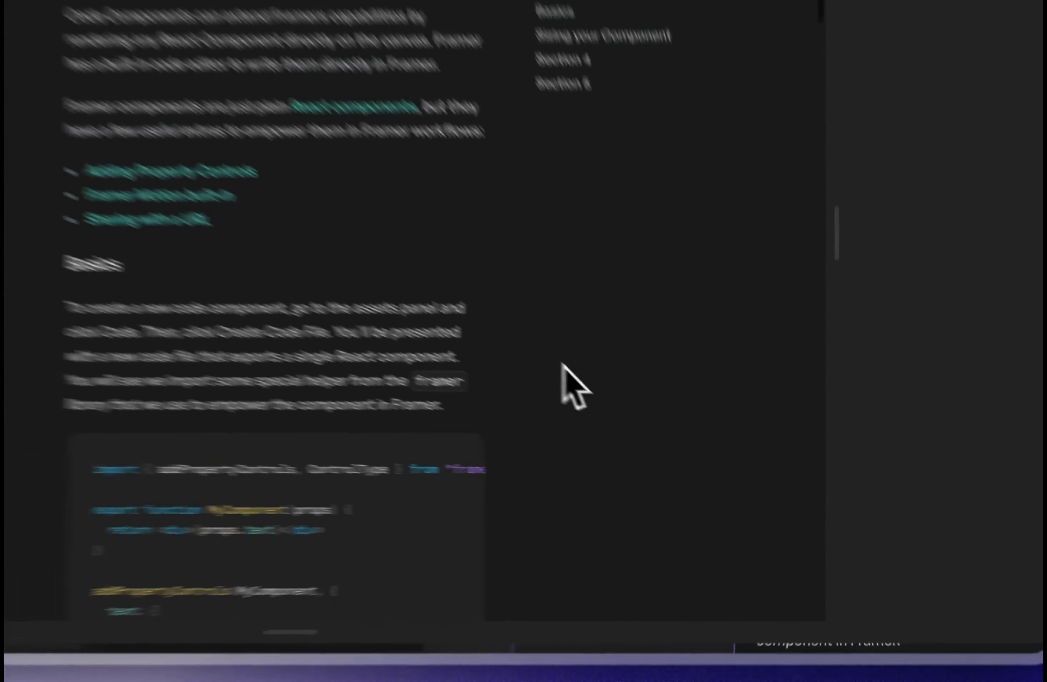
pyautogui.scroll(-5, 575, 385)
pyautogui.scroll(10, 575, 385)
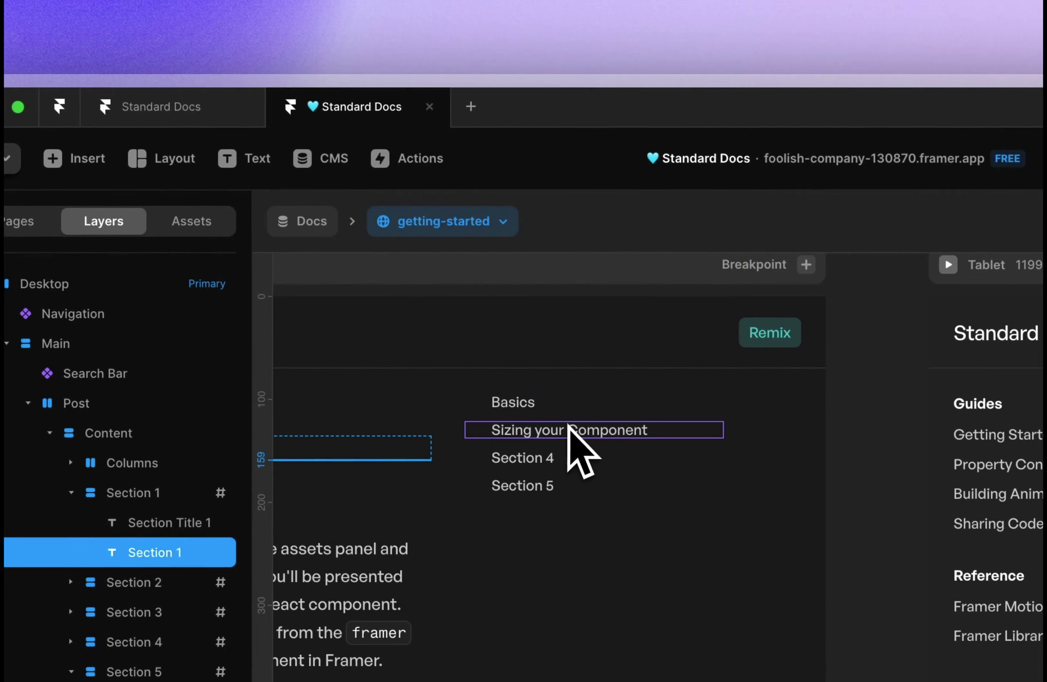
# Undo the removal of the Getting Started title and its Section 1 content on the Desktop page.
pyautogui.click(569, 431)
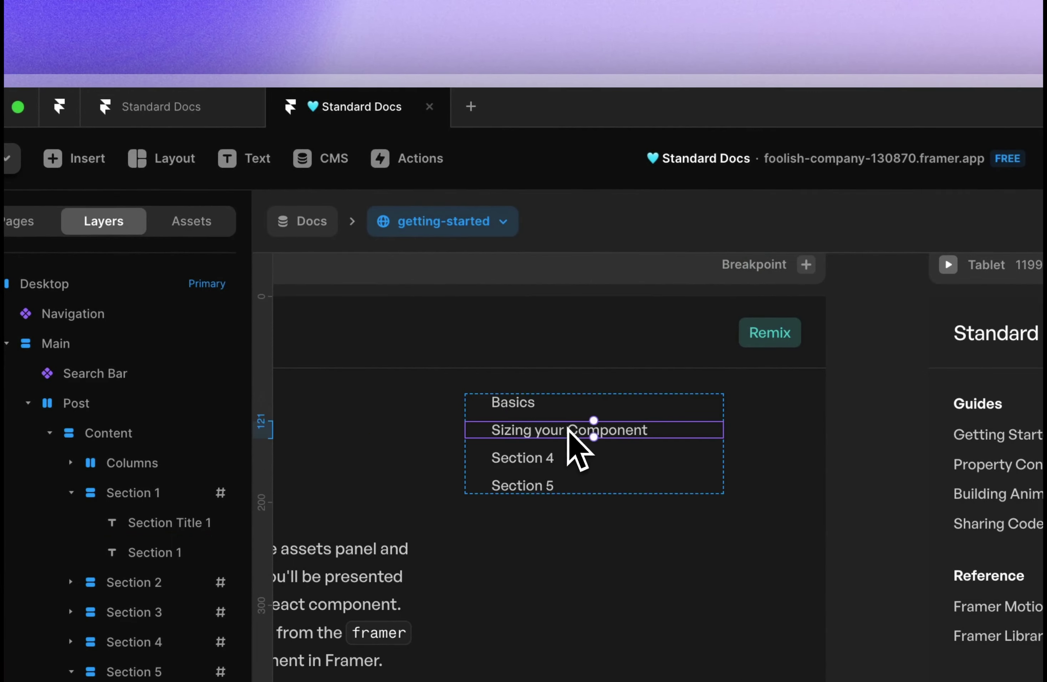
pyautogui.hscroll(-5, 569, 439)
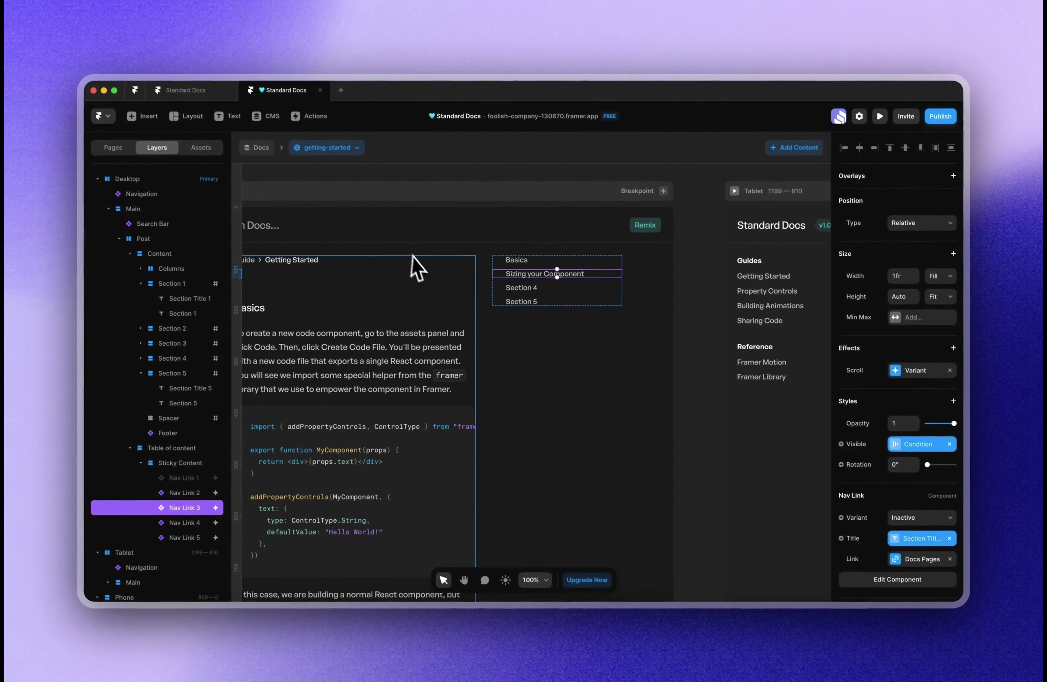
pyautogui.press('super+z')
pyautogui.press('super+z')
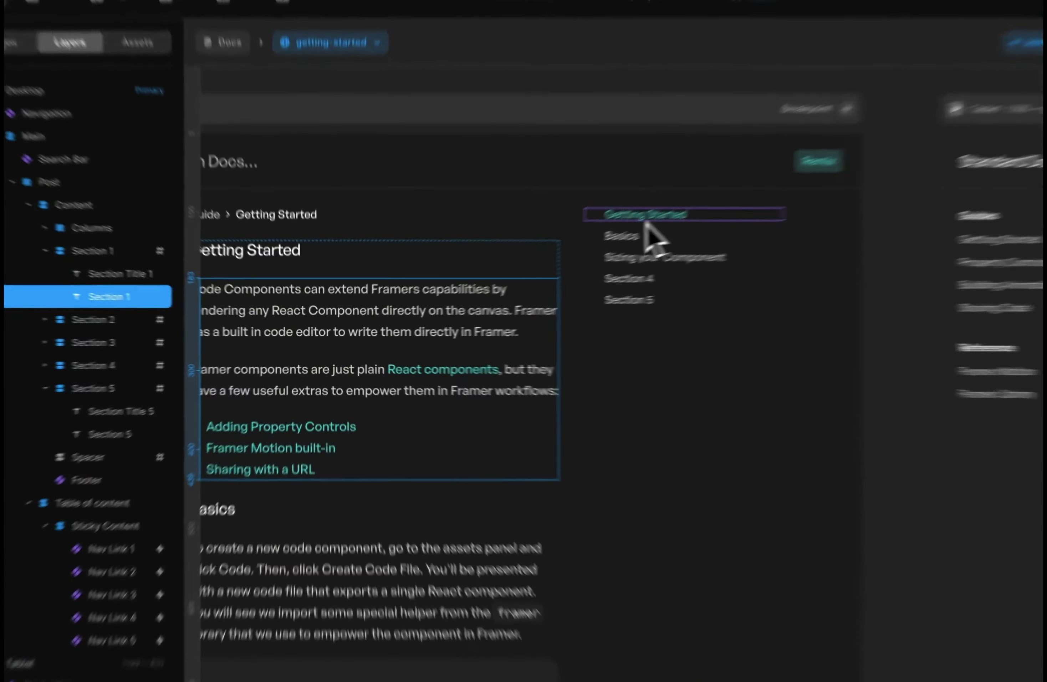
# In the Nav Link component, draw a 36 × 2 dash before the Inactive variant's text and set its width to 10.
pyautogui.doubleClick(549, 260)
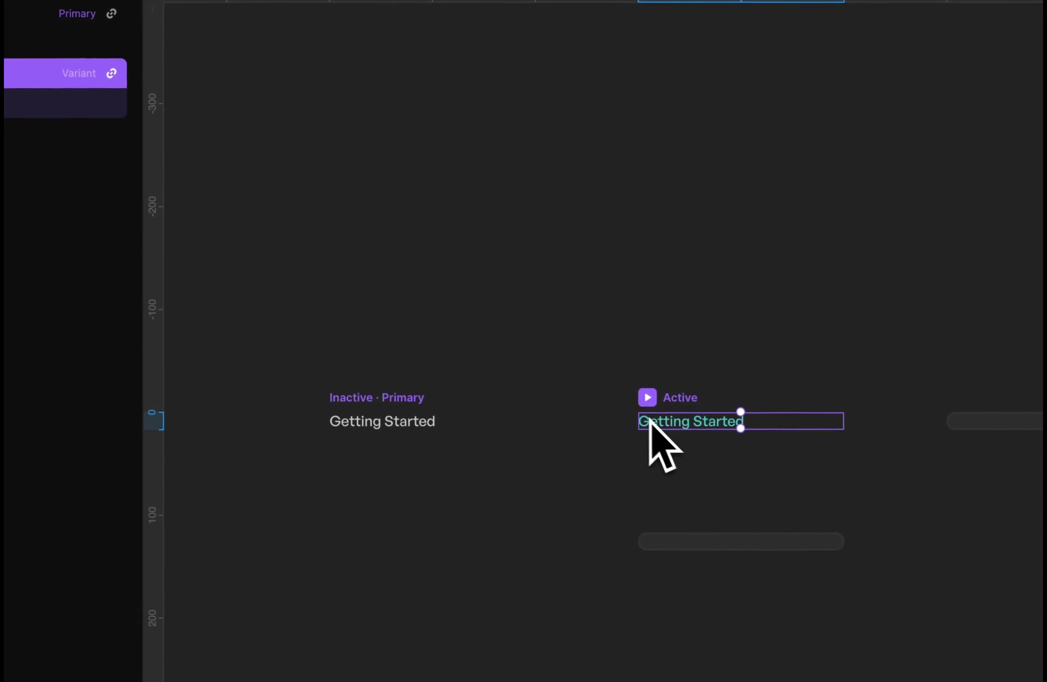
pyautogui.click(428, 425)
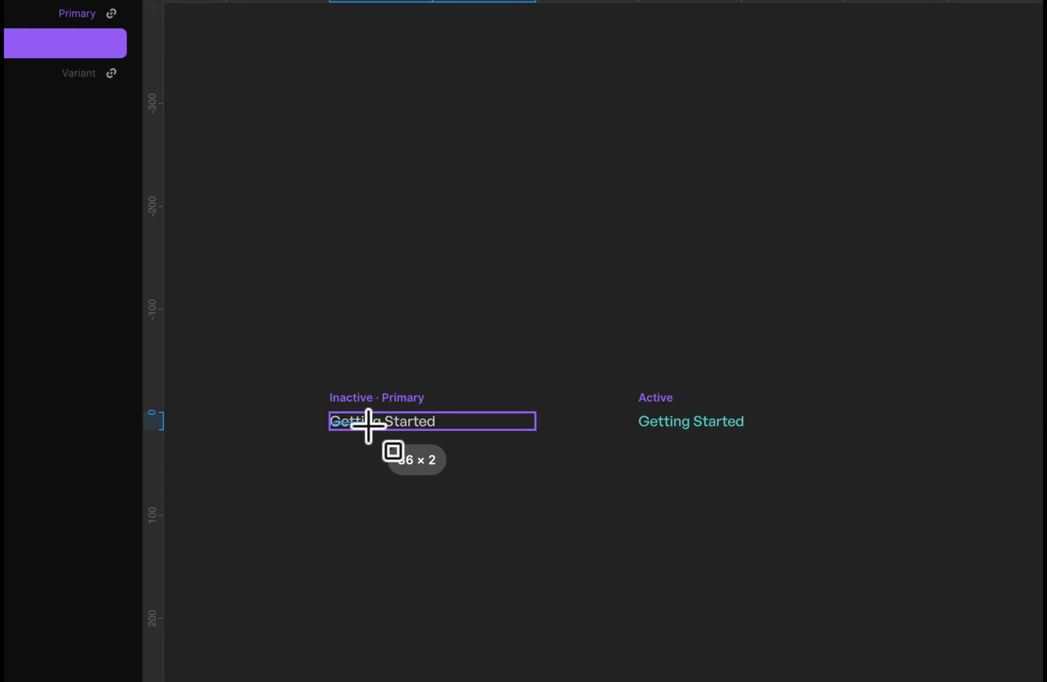
pyautogui.press('super+equal')
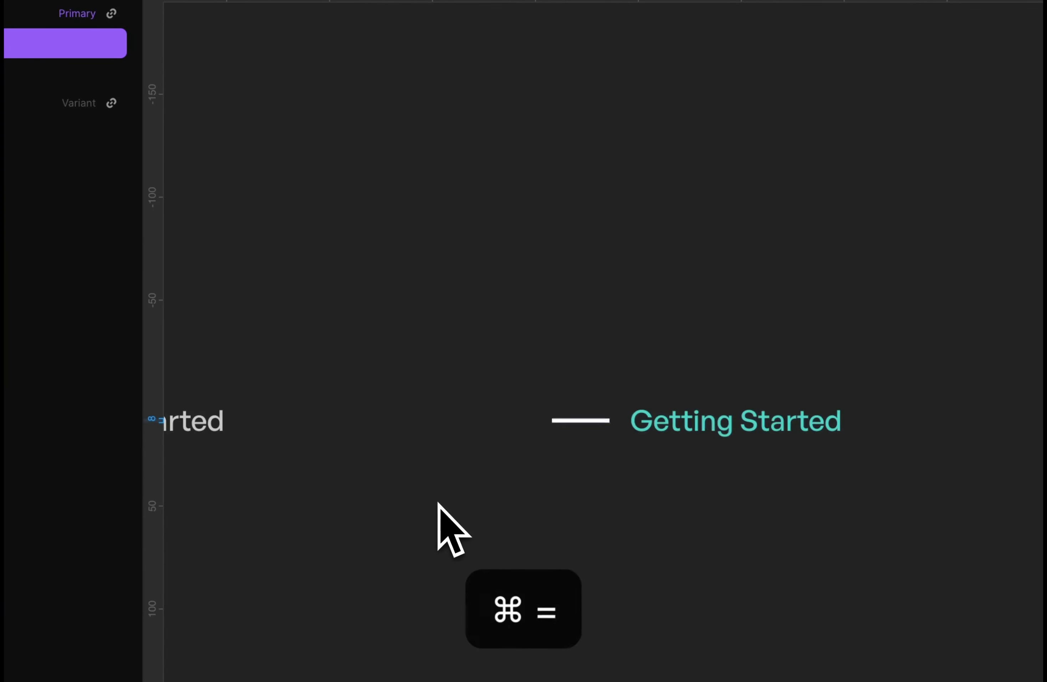
pyautogui.hscroll(-15, 438, 503)
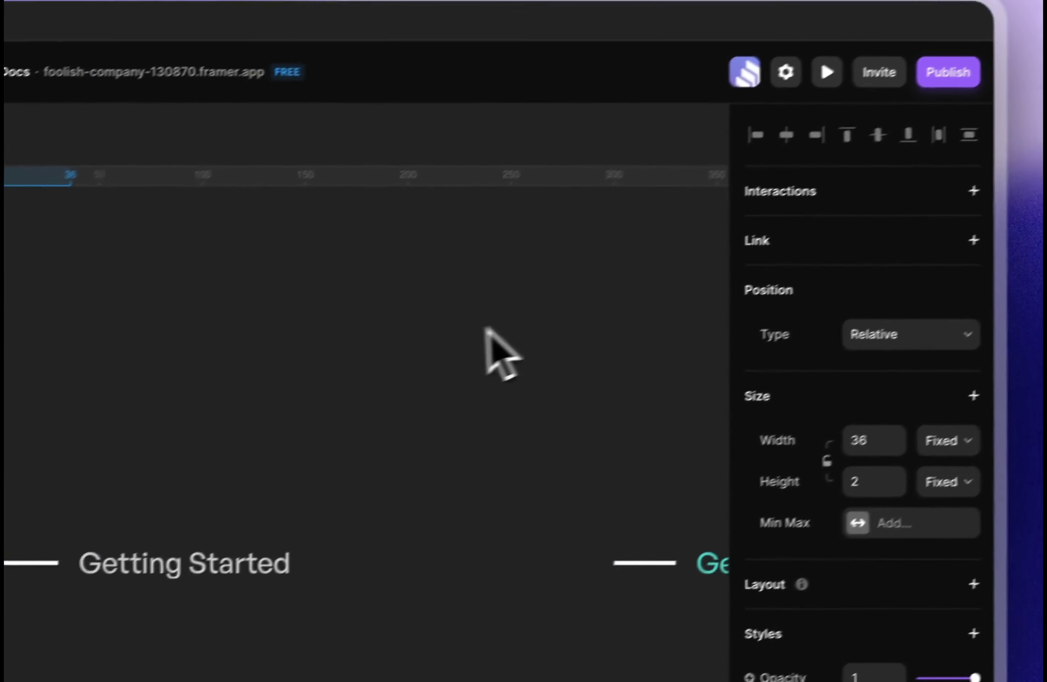
pyautogui.click(872, 439)
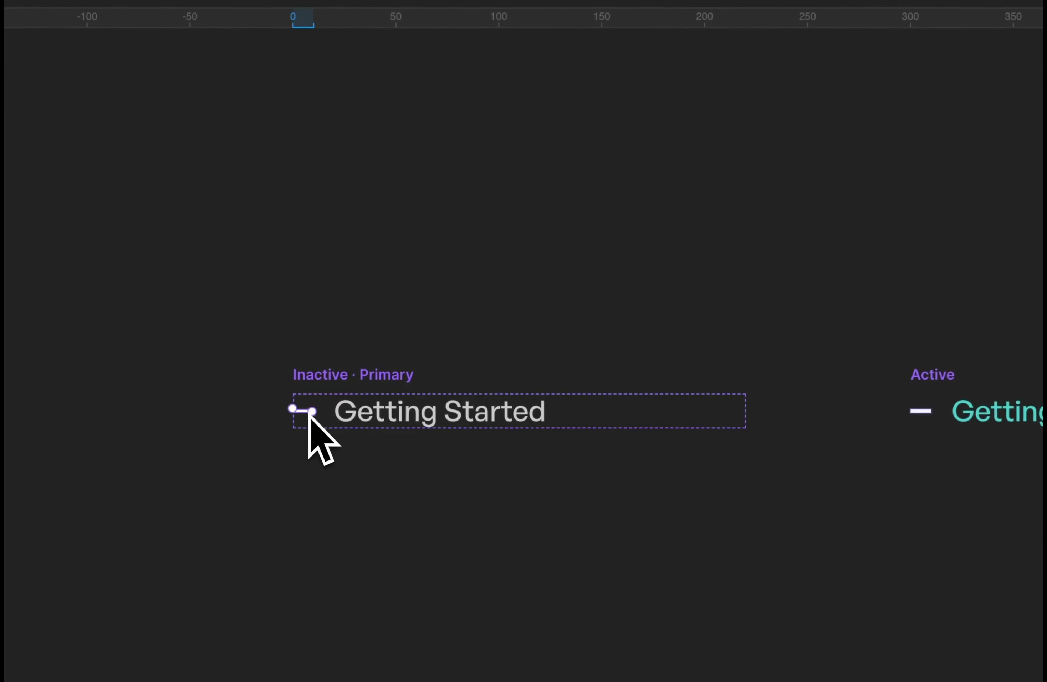
# Set the dash's opacity to 0 in the Inactive variant and to full opacity in the Active variant.
pyautogui.moveTo(942, 355); pyautogui.dragTo(807, 371)
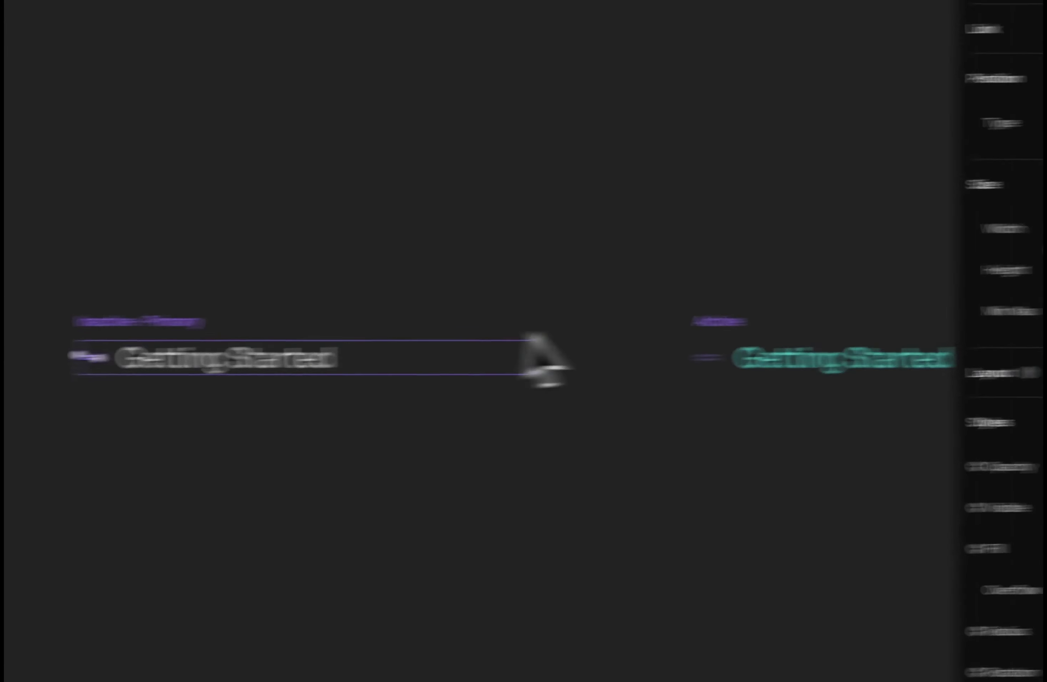
pyautogui.click(707, 358)
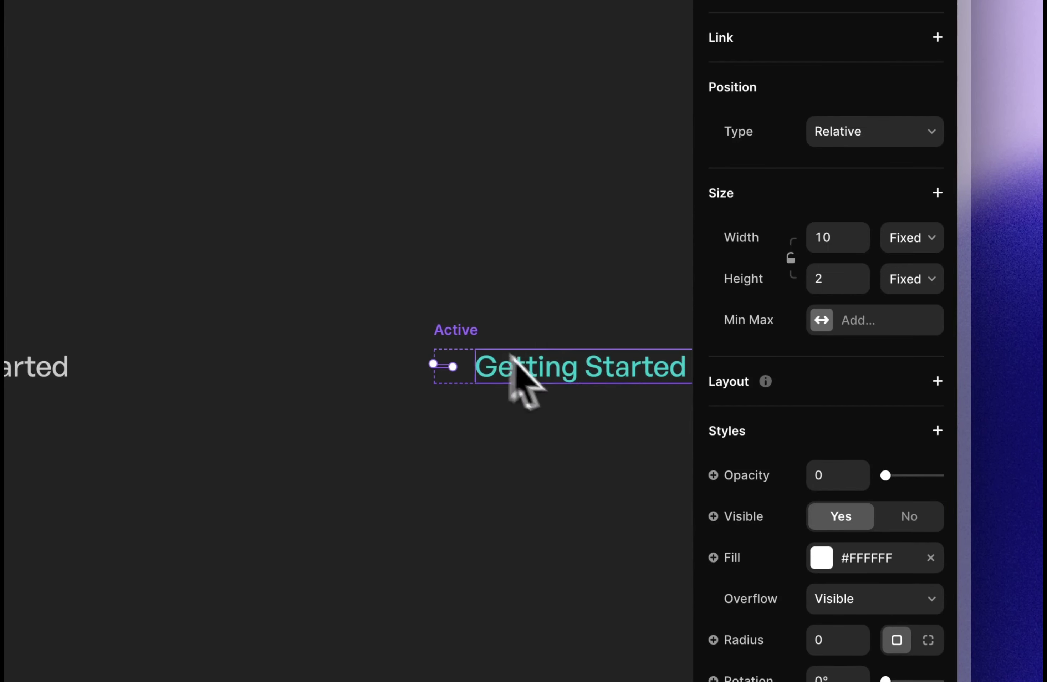
pyautogui.moveTo(885, 475); pyautogui.dragTo(956, 482)
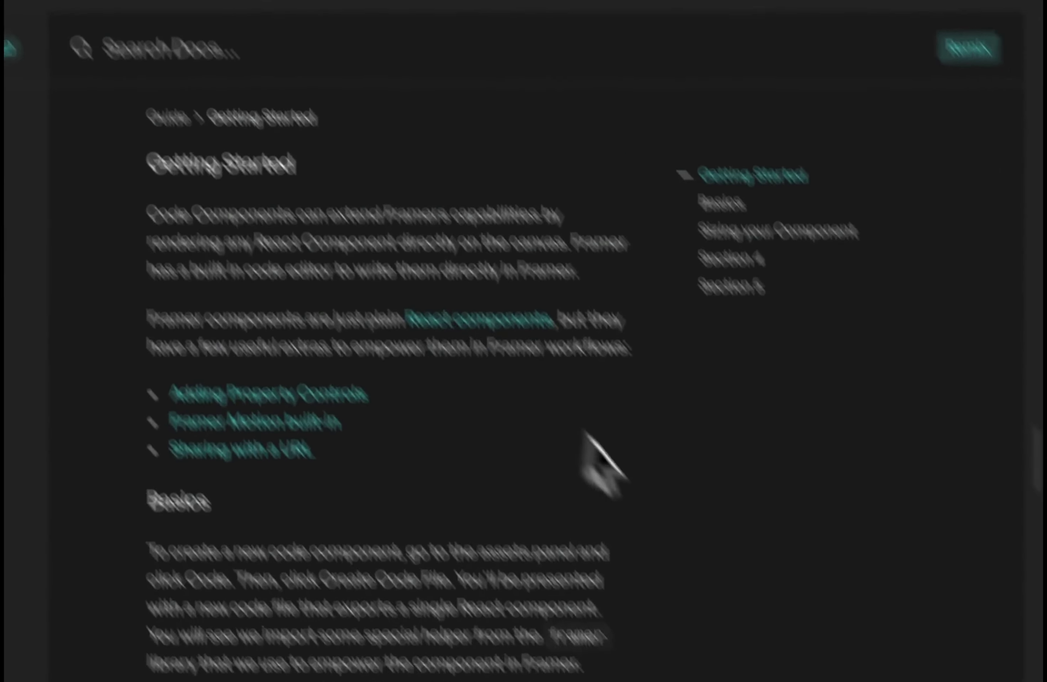
# Scroll the previewed page to its end and back to examine how the dash follows the active nav link.
pyautogui.scroll(-10, 633, 399)
pyautogui.scroll(-15, 625, 385)
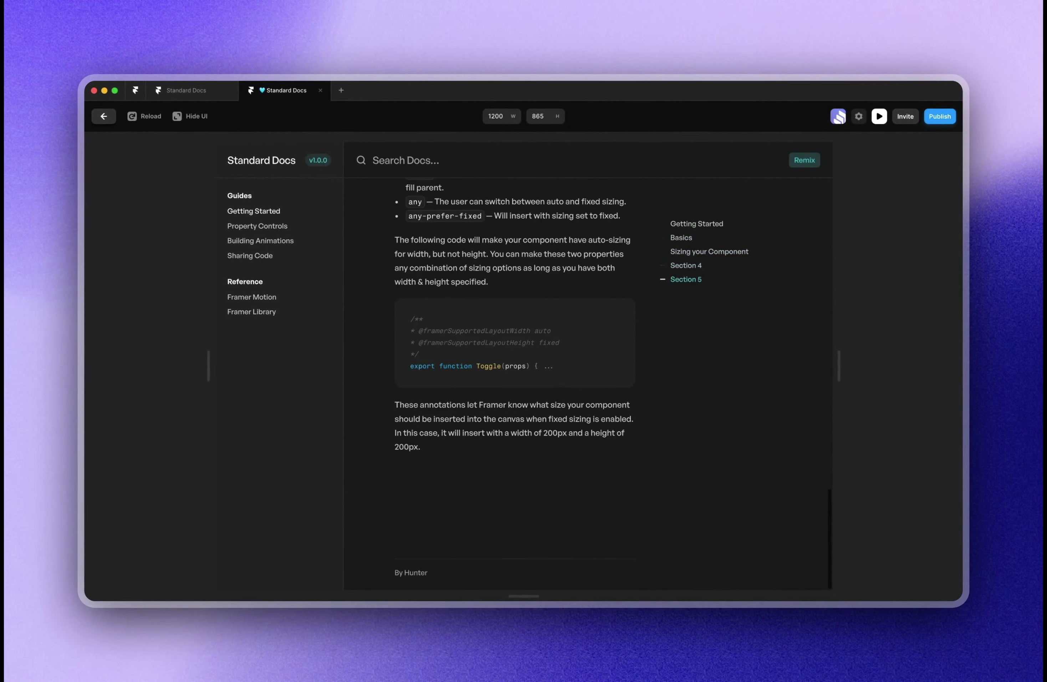
pyautogui.scroll(15, 514, 381)
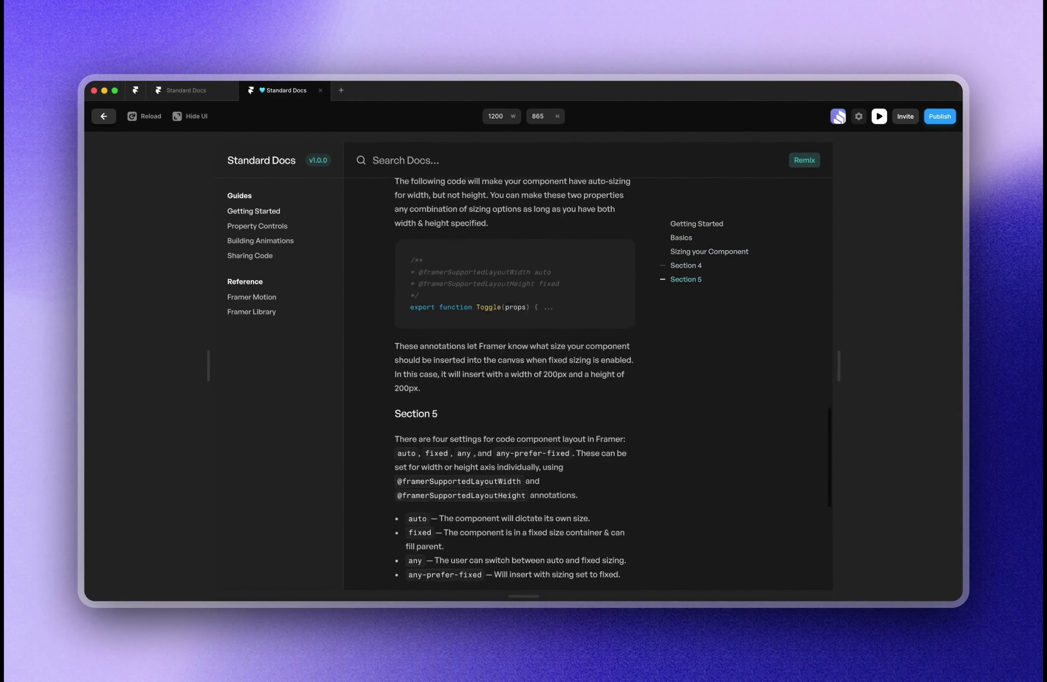
pyautogui.scroll(-5, 513, 381)
pyautogui.scroll(8, 658, 397)
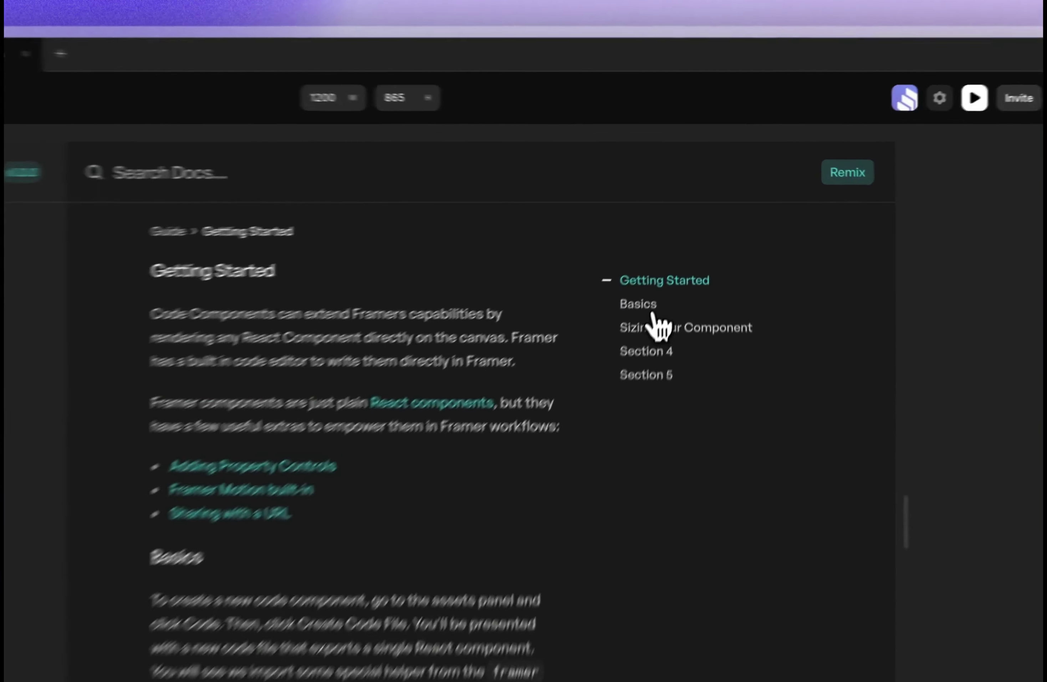
# Test the Basics, Sizing your Component and Section 4 links in the preview to check their dash animation.
pyautogui.click(683, 238)
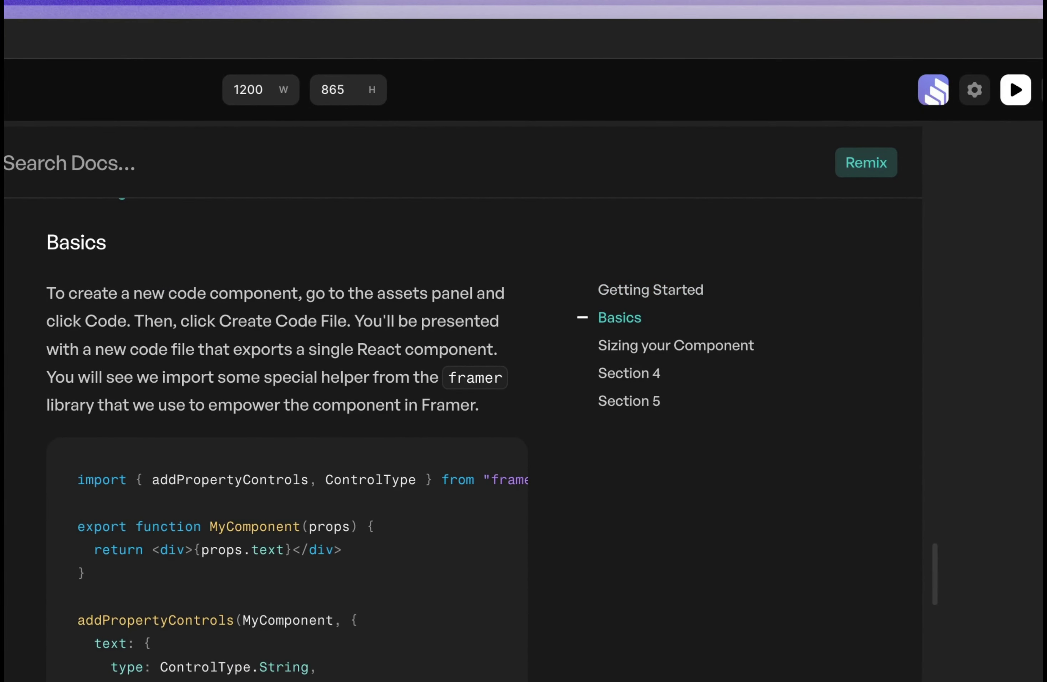
pyautogui.click(671, 347)
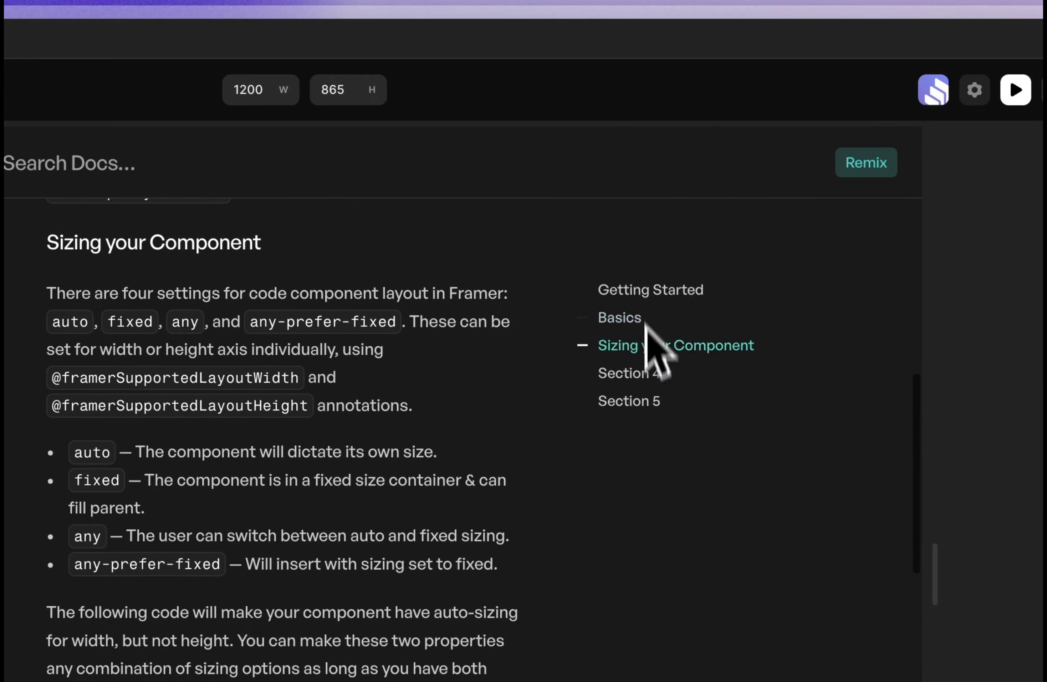
pyautogui.click(650, 374)
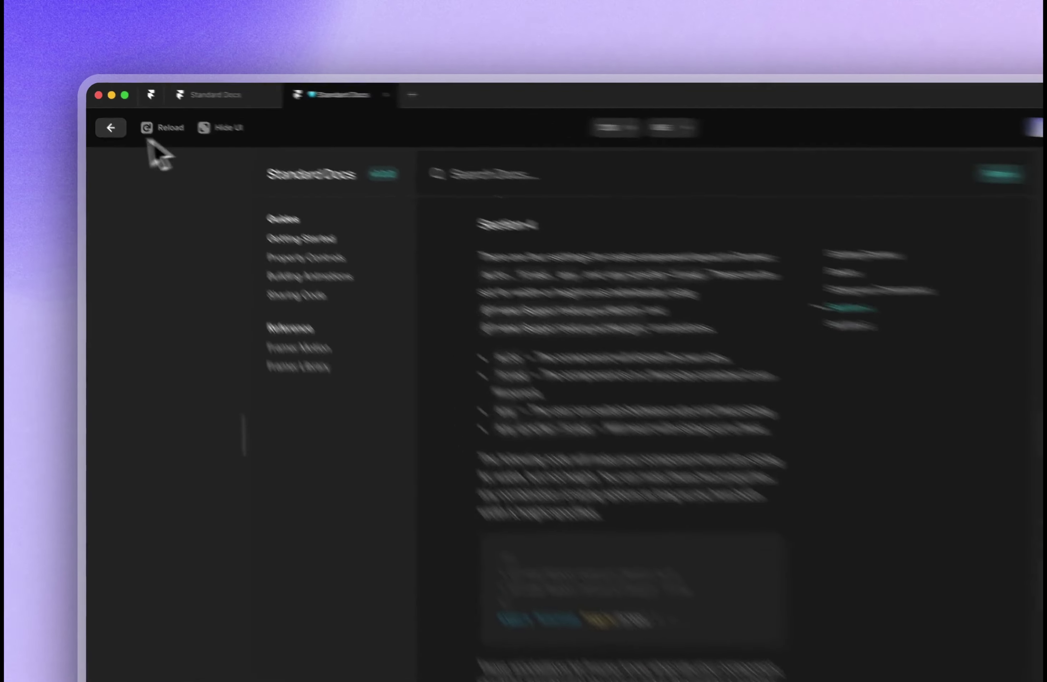
# Leave the preview and select the Getting Started nav link in the Desktop table of contents.
pyautogui.click(104, 116)
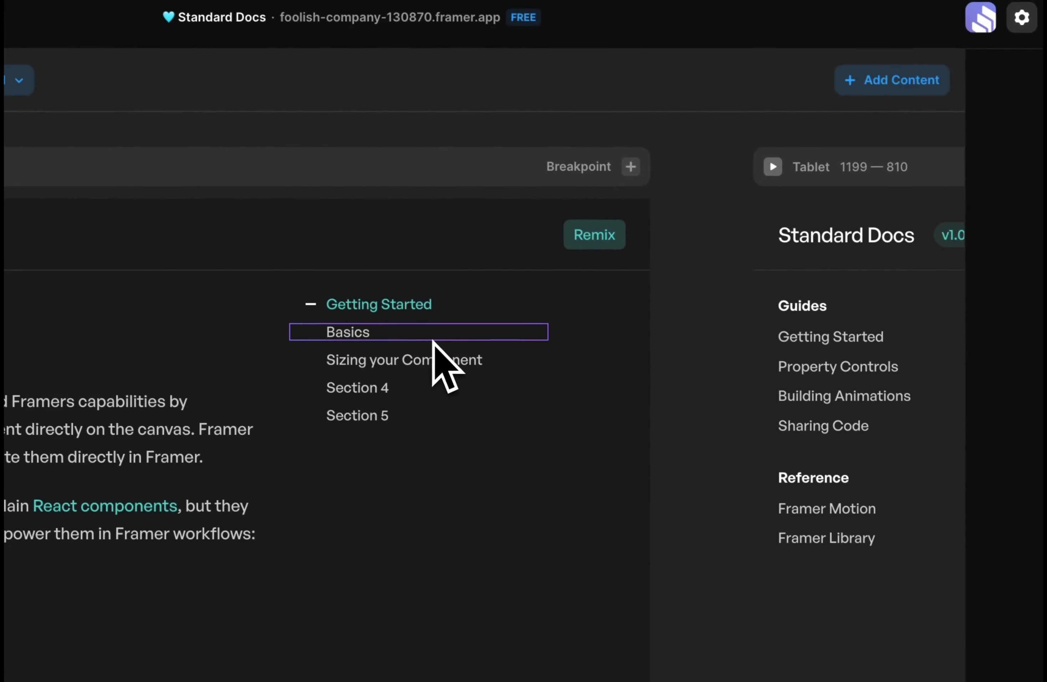
pyautogui.click(432, 339)
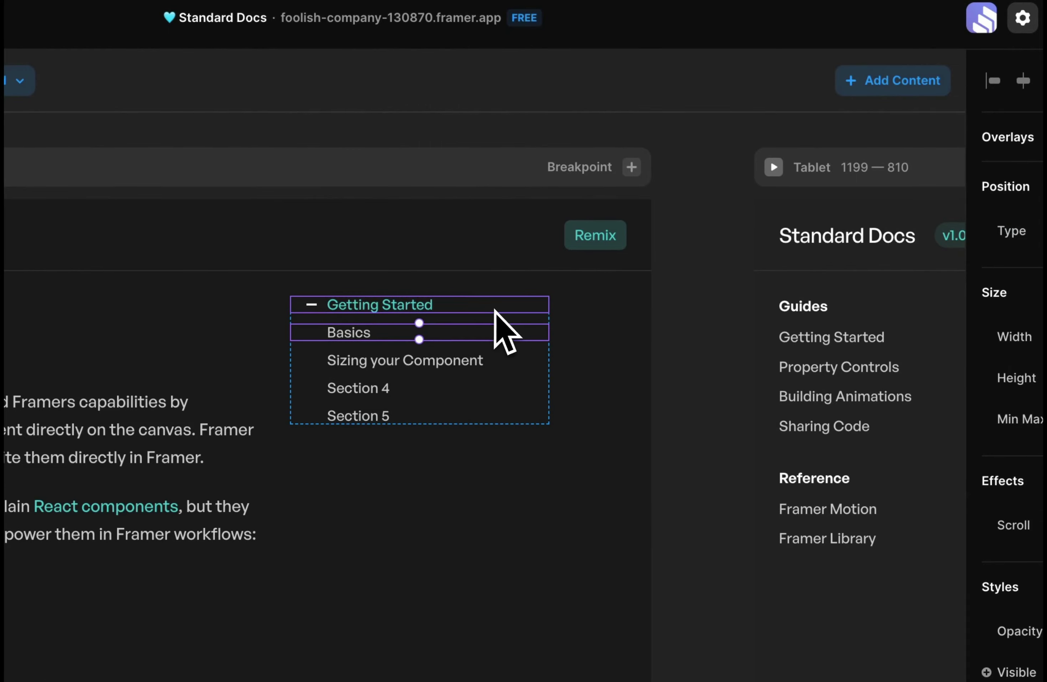
pyautogui.click(494, 310)
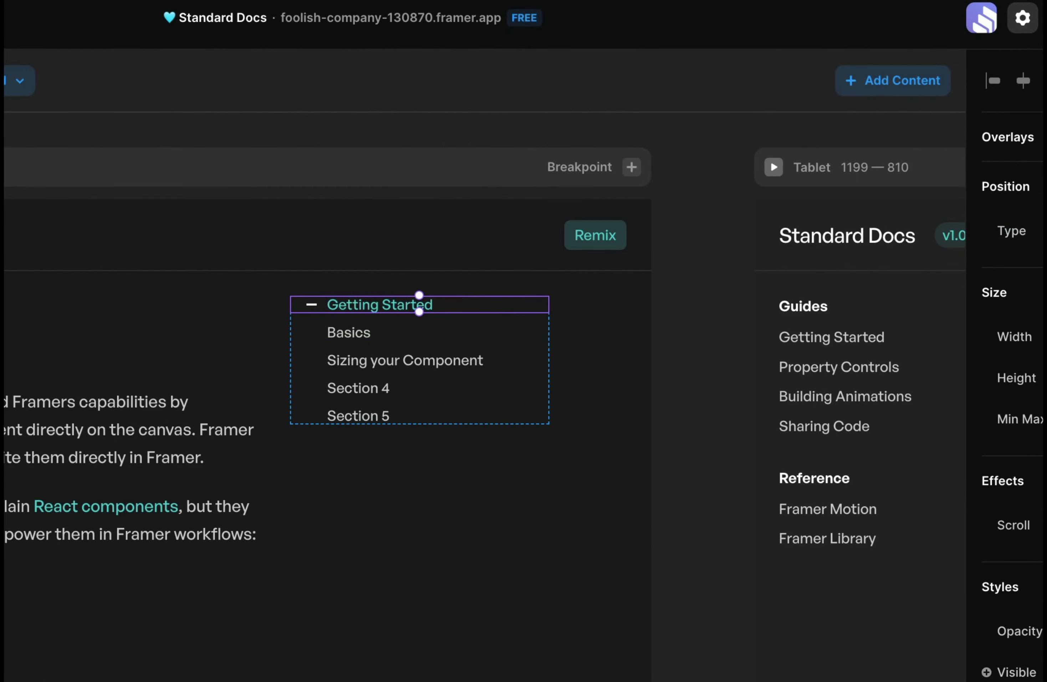